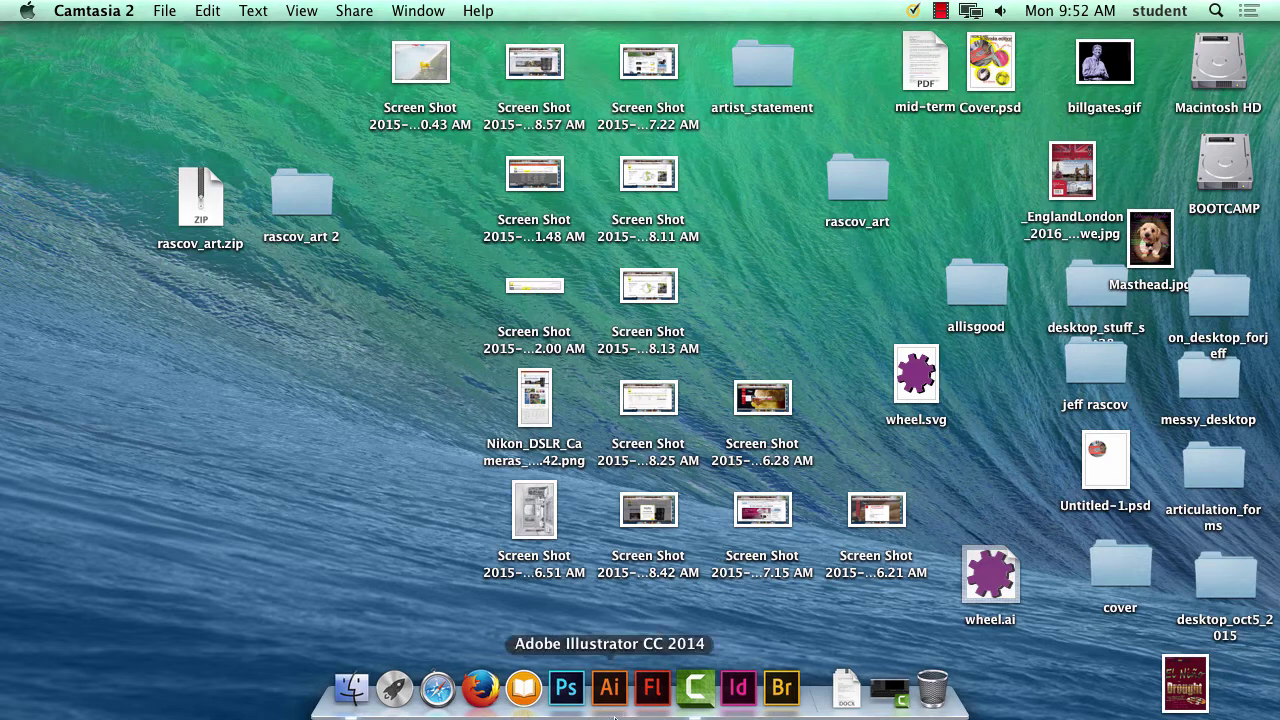
# Launch Photoshop, dock the Tools panel at the left edge, and nudge the window up-left.
pyautogui.click(558, 691)
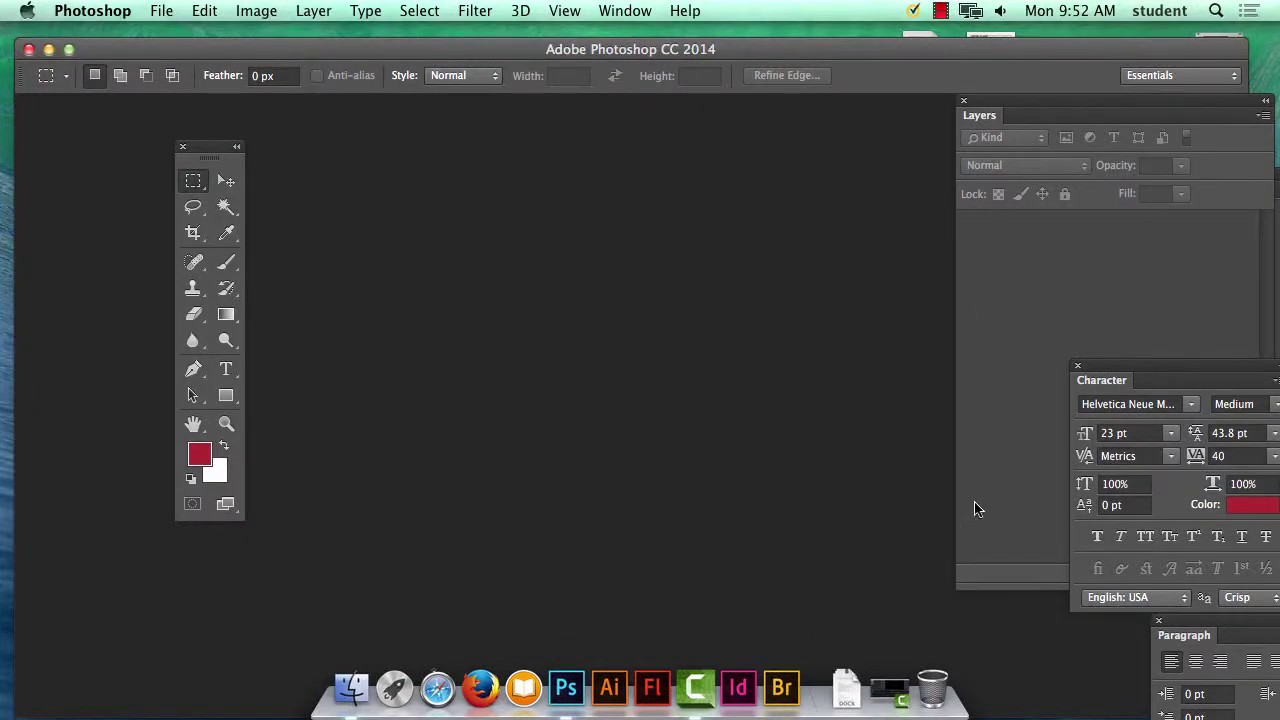
pyautogui.moveTo(222, 150); pyautogui.dragTo(115, 108)
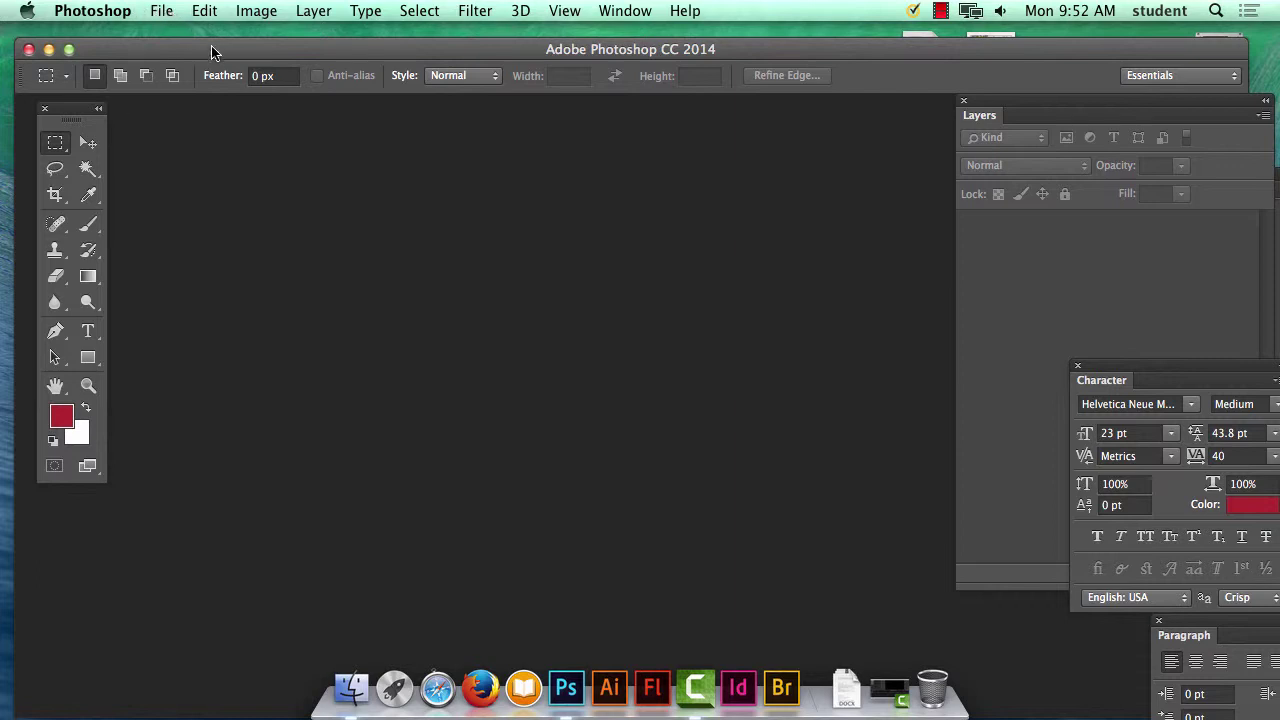
pyautogui.moveTo(212, 50); pyautogui.dragTo(200, 40)
# Open the Desktop screenshot 'Screen Shot 2015-10-19 at 9.26.21 AM.png'.
pyautogui.click(161, 10)
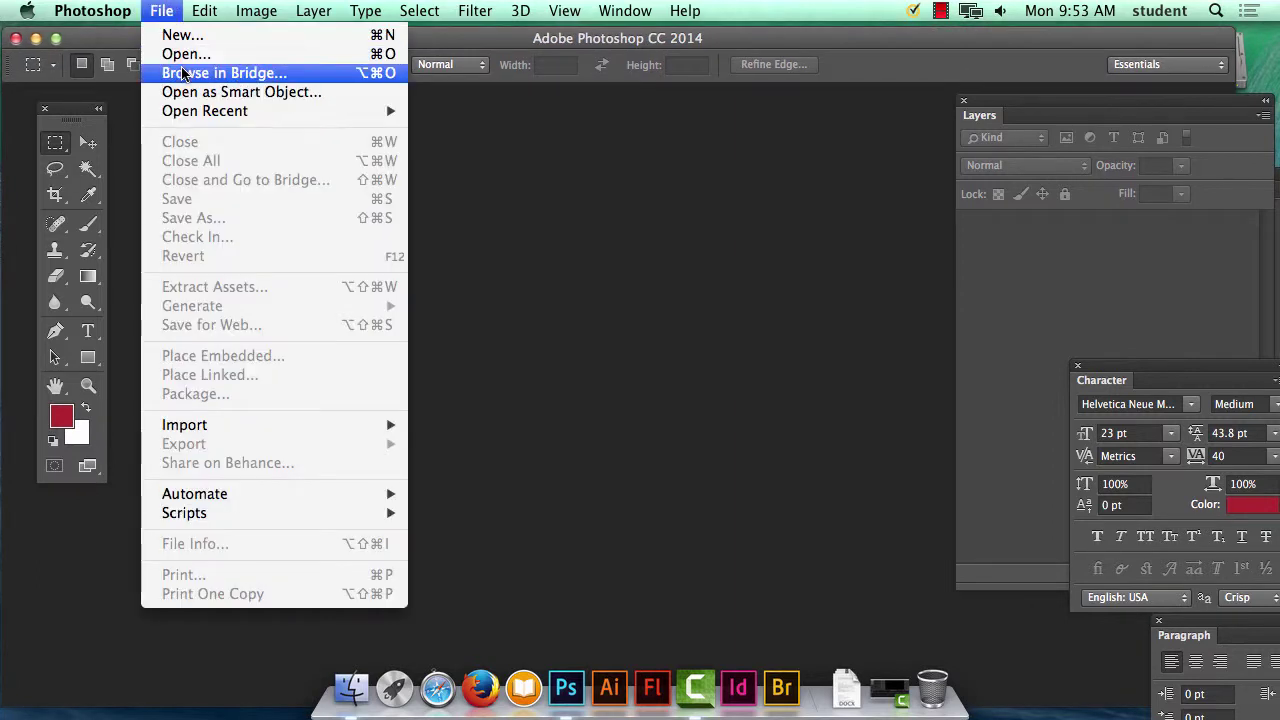
pyautogui.click(330, 50)
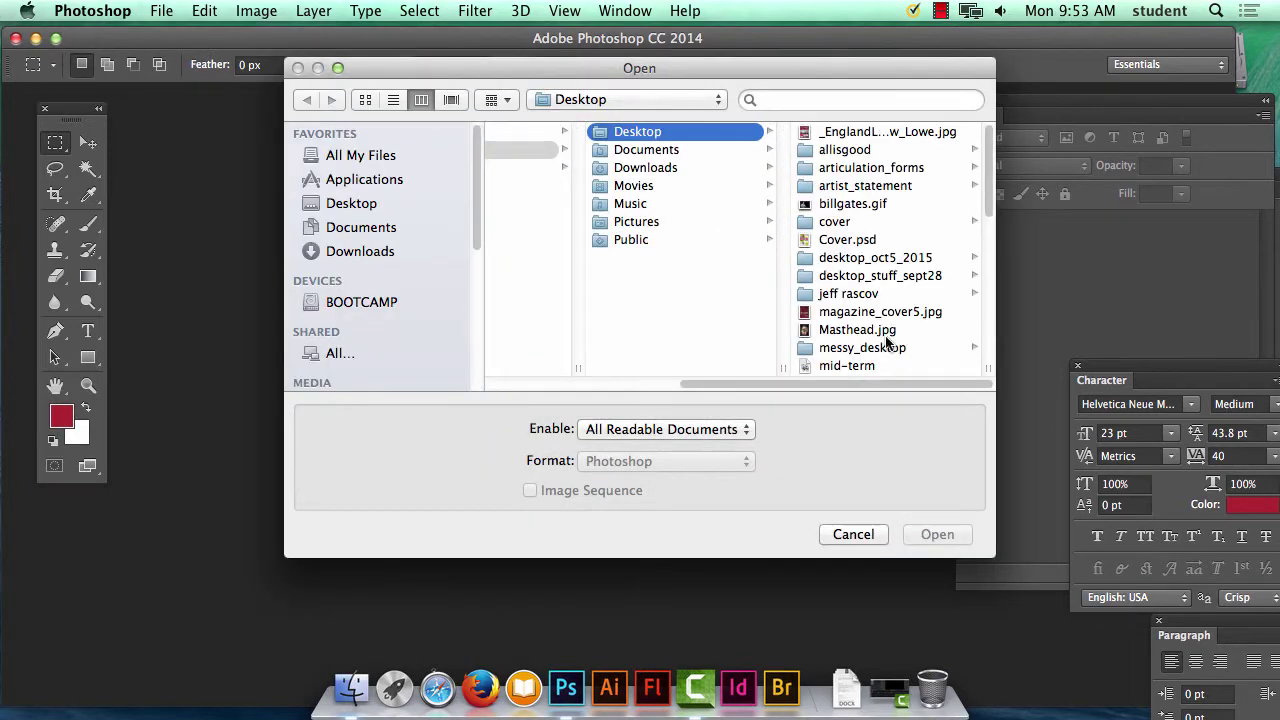
pyautogui.scroll(-10, 984, 157)
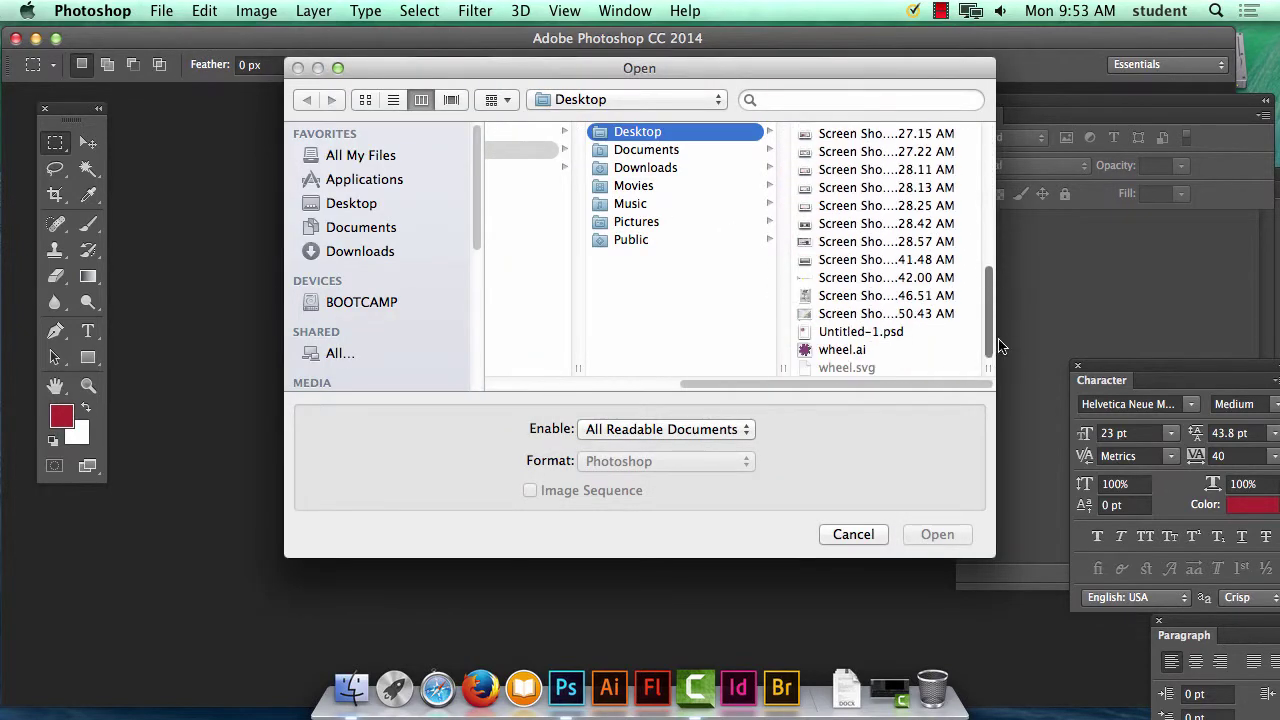
pyautogui.click(884, 262)
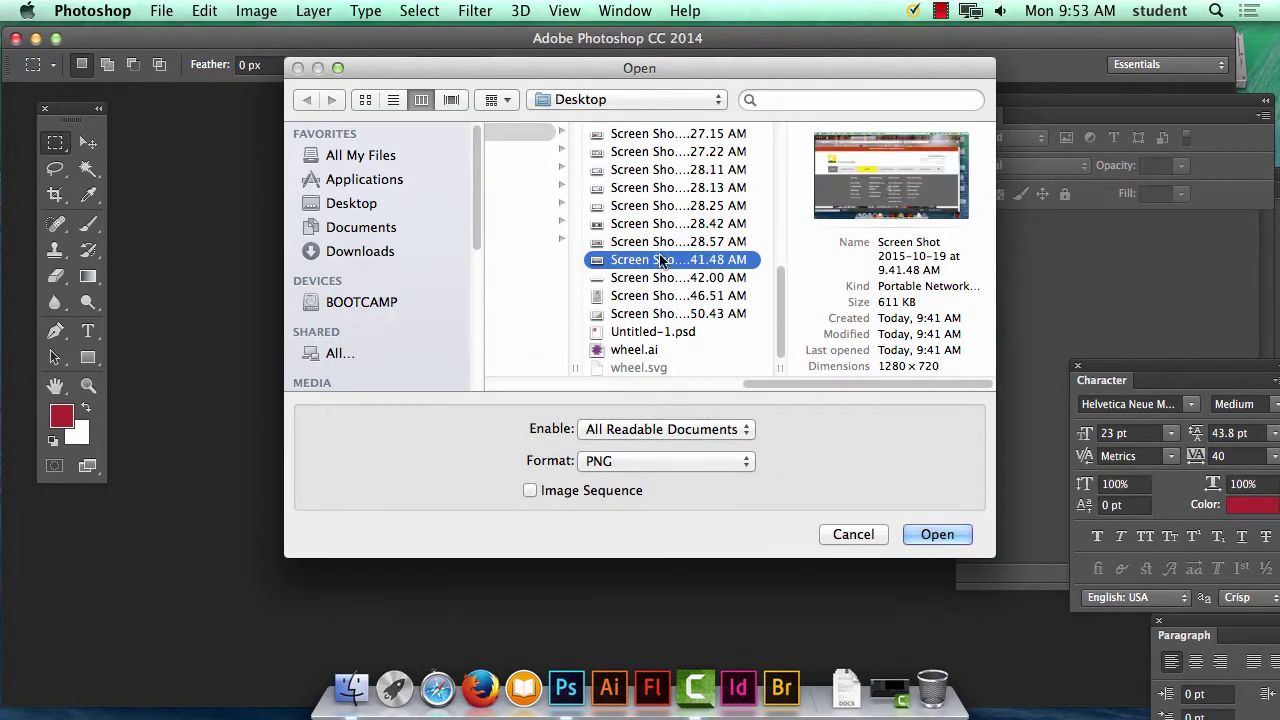
pyautogui.press('Up')
pyautogui.press('Up')
pyautogui.press('Up')
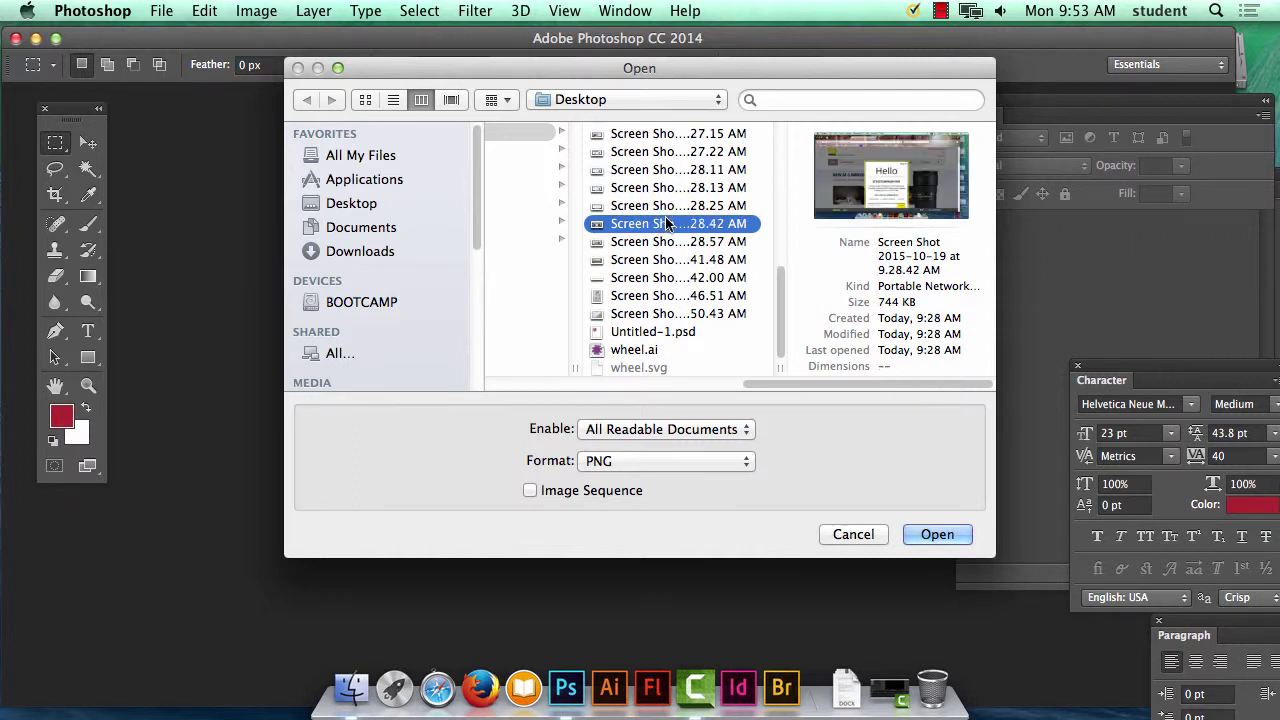
pyautogui.press('Up')
pyautogui.press('Up')
pyautogui.press('Up')
pyautogui.press('Up')
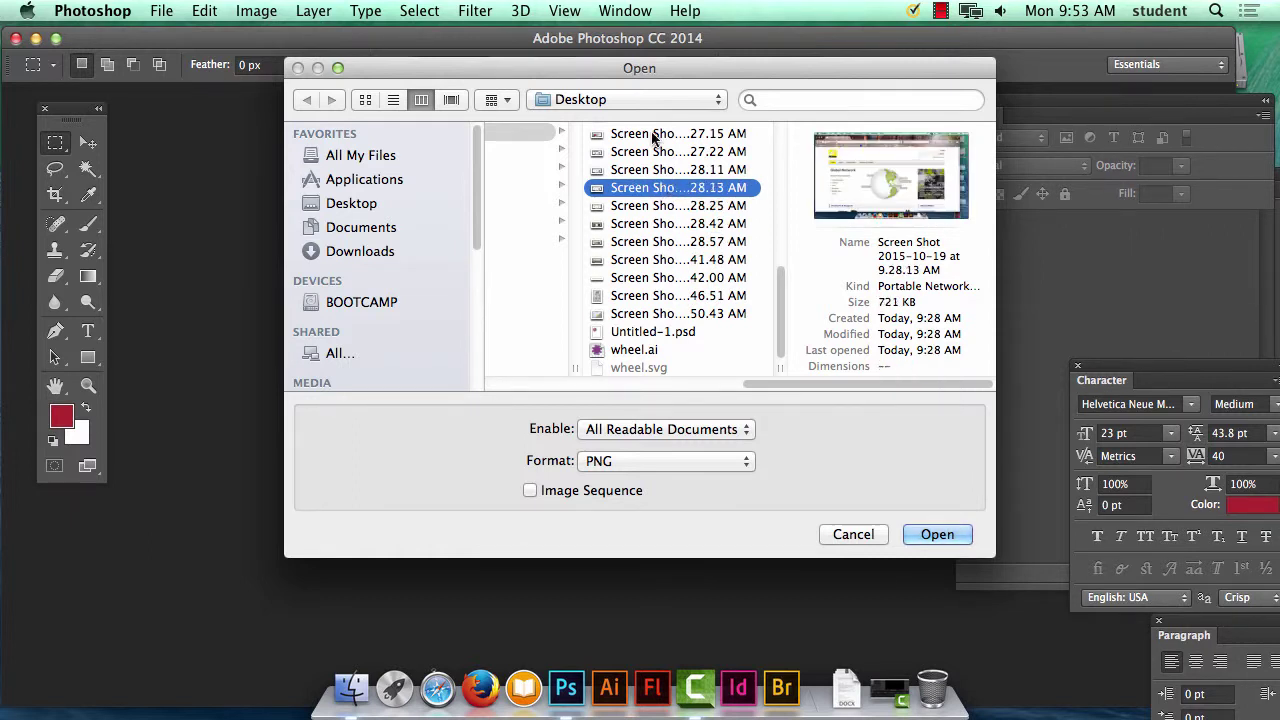
pyautogui.scroll(2, 663, 240)
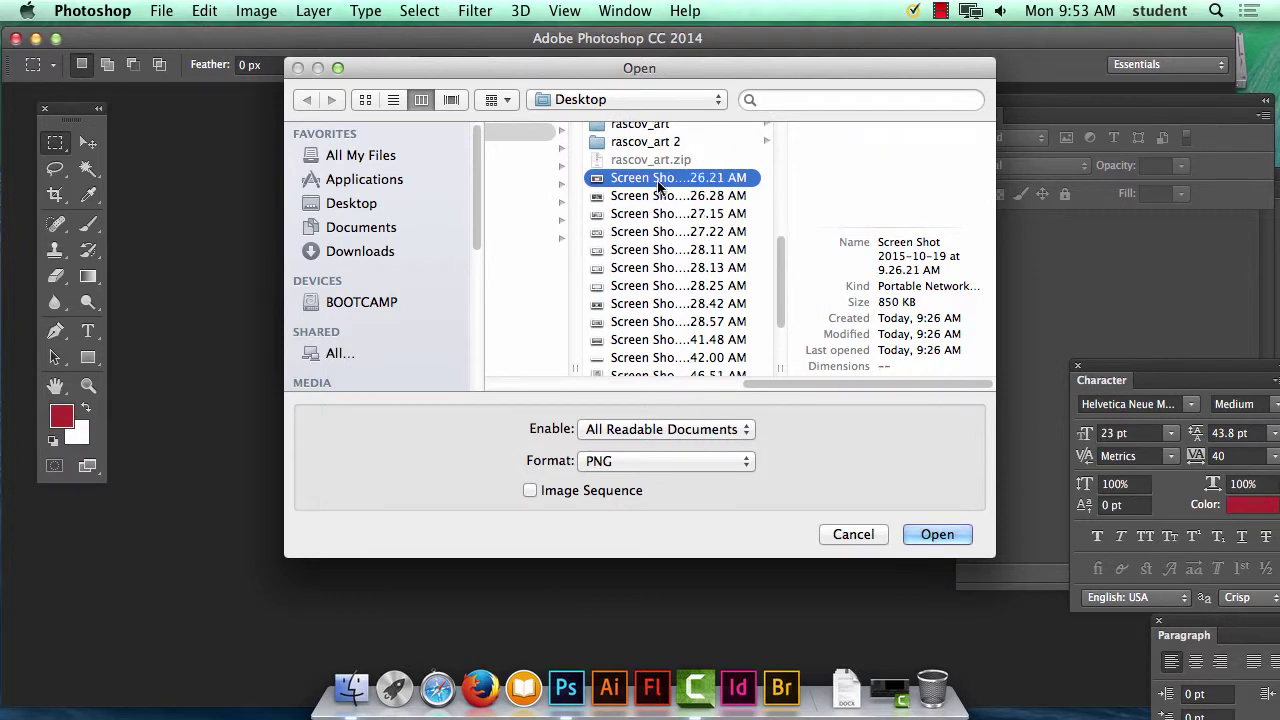
pyautogui.click(662, 180)
pyautogui.click(938, 538)
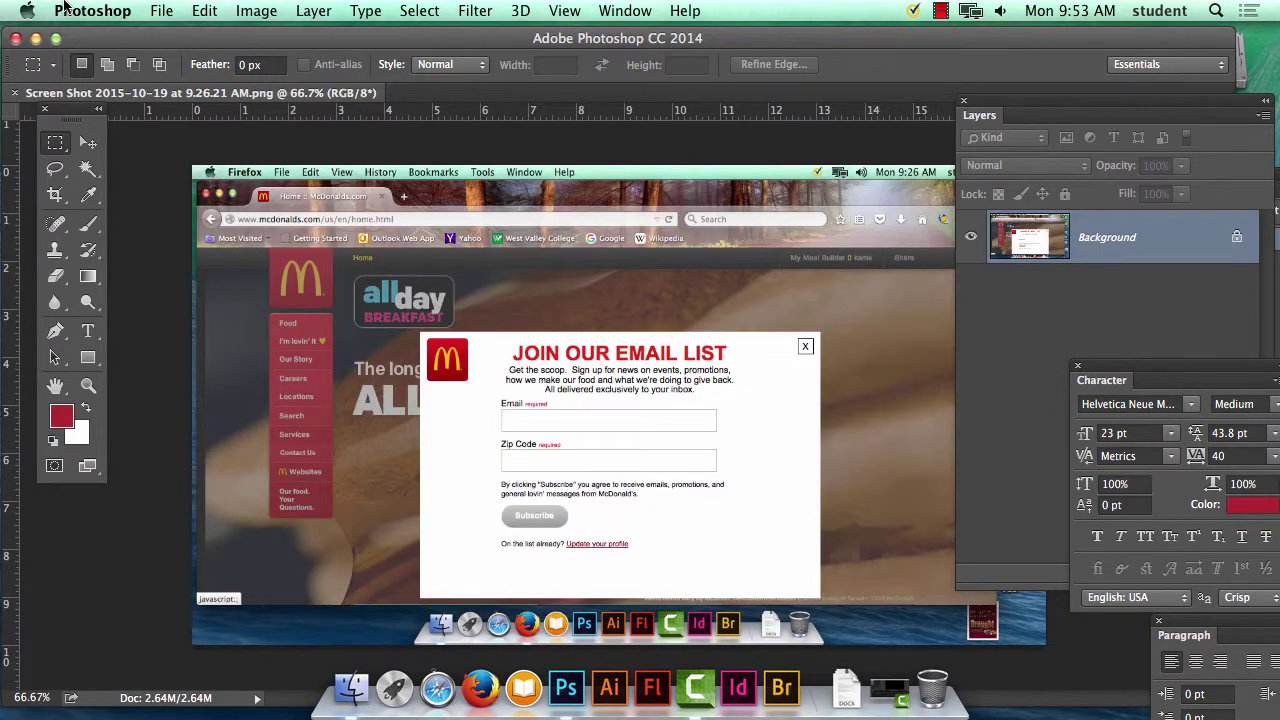
# Open the second screenshot, '…9.26.28 AM.png', showing the red menu column.
pyautogui.click(161, 10)
pyautogui.click(185, 49)
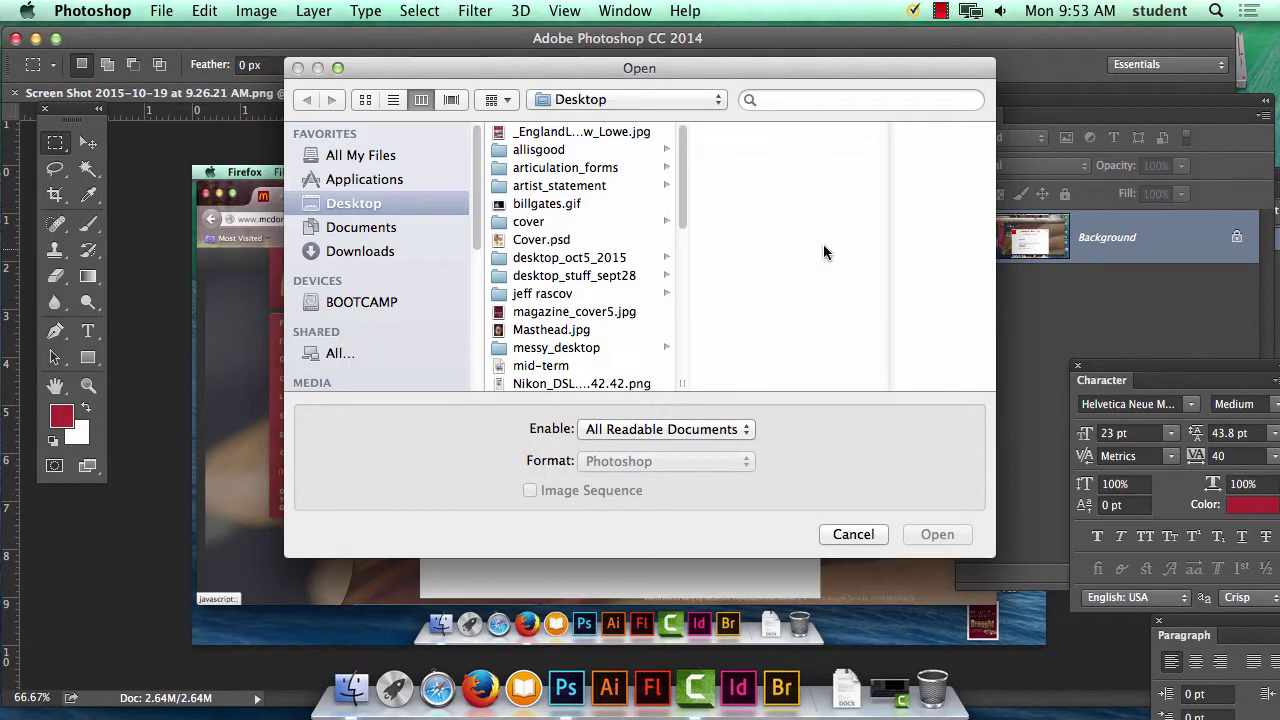
pyautogui.moveTo(683, 184); pyautogui.dragTo(686, 277)
pyautogui.click(600, 258)
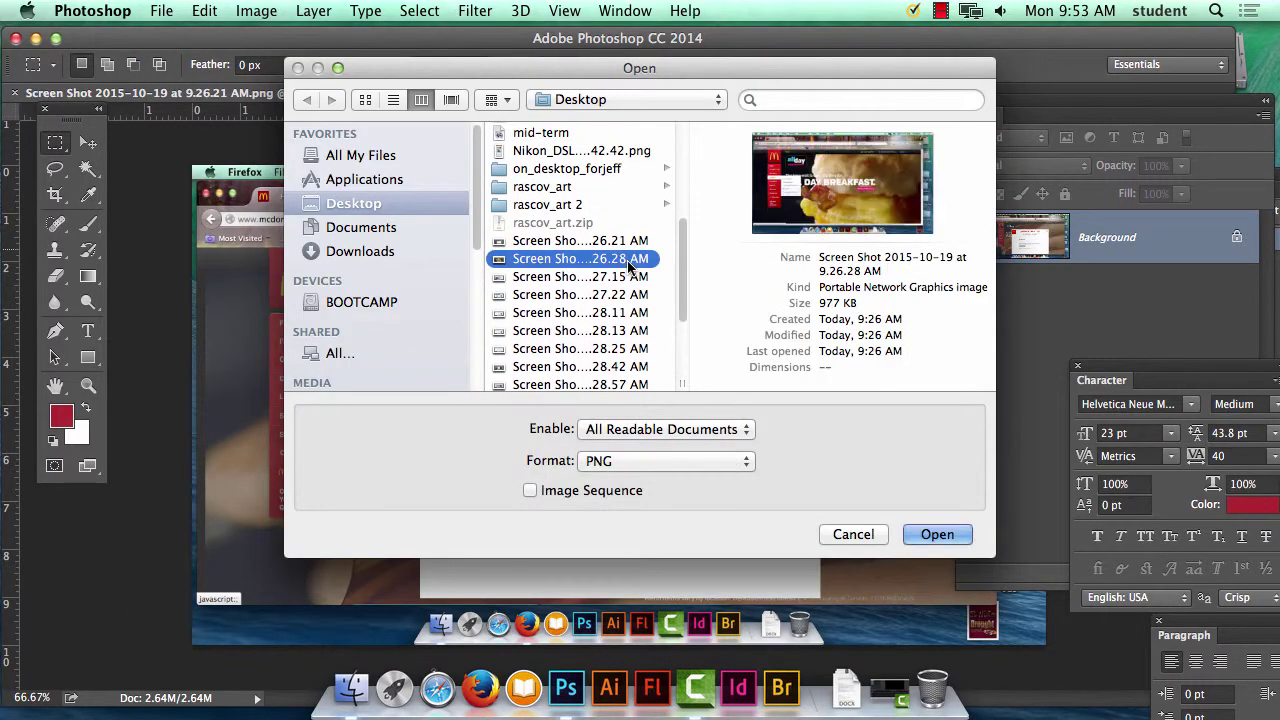
pyautogui.click(958, 533)
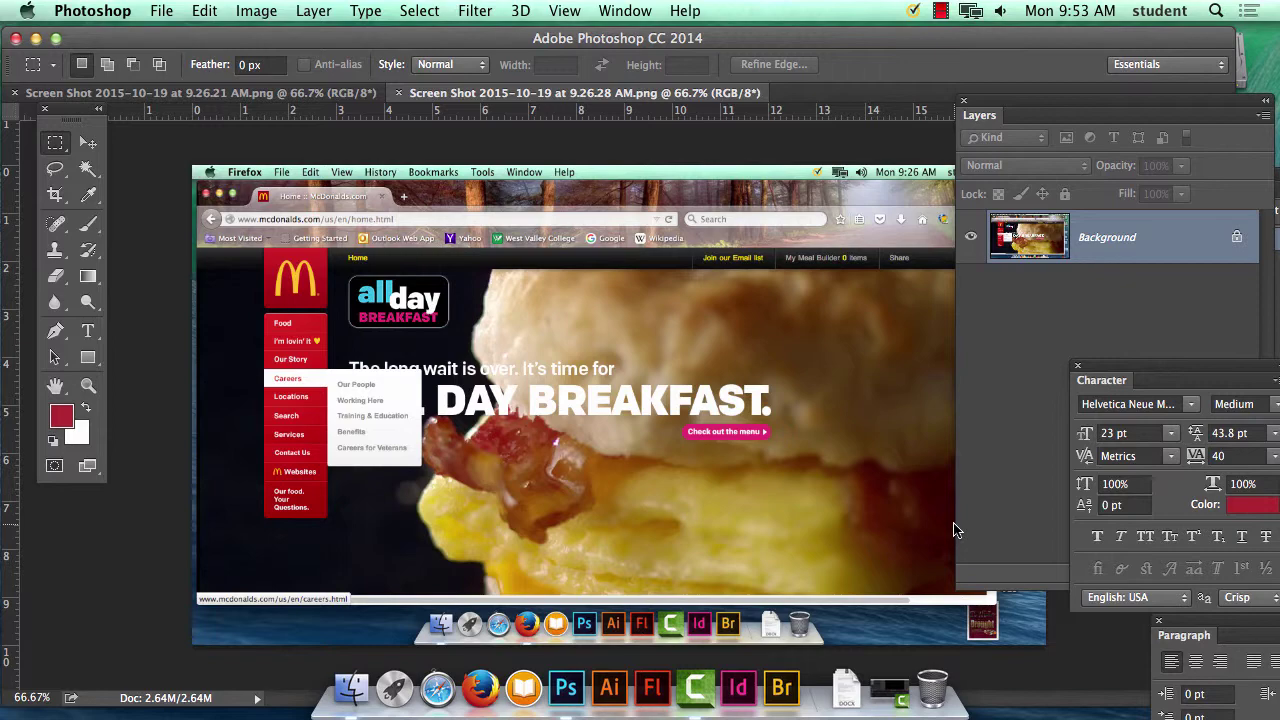
# Zoom between 200% and 100% and pan until the red menu column sits in view at 100%.
pyautogui.press('super+equal')
pyautogui.press('super+equal')
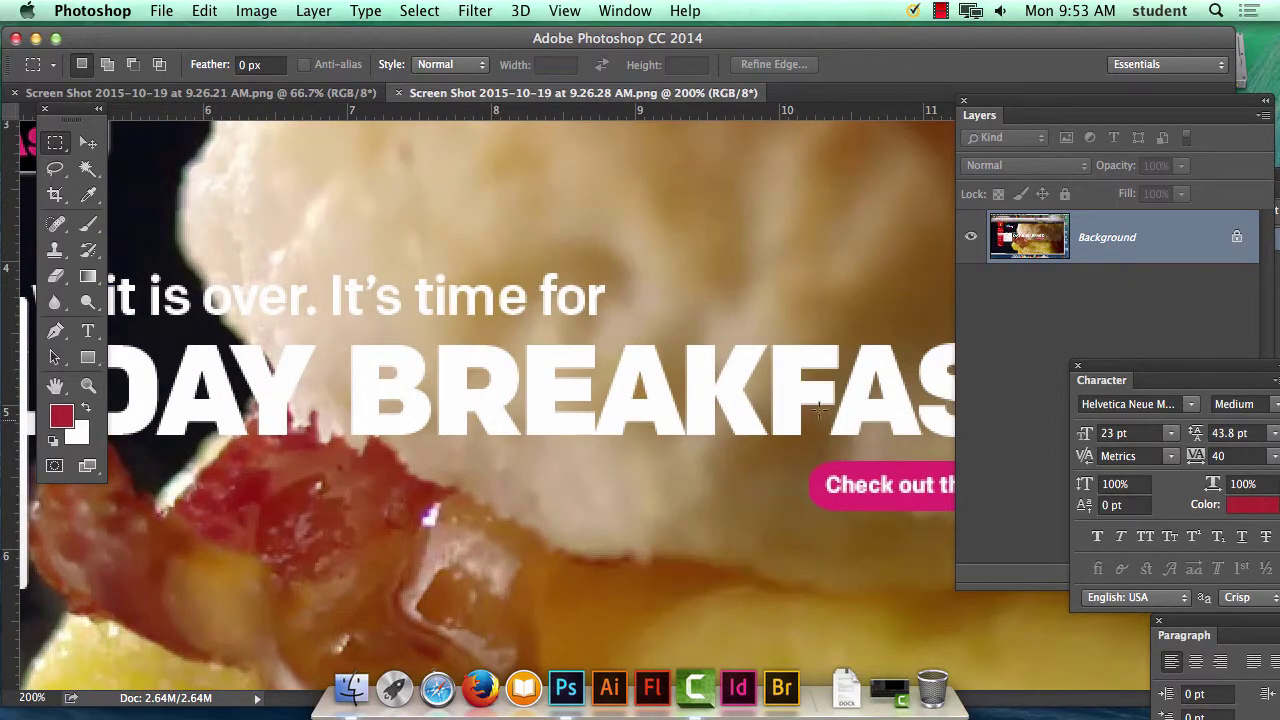
pyautogui.moveTo(287, 399); pyautogui.dragTo(16, 484)
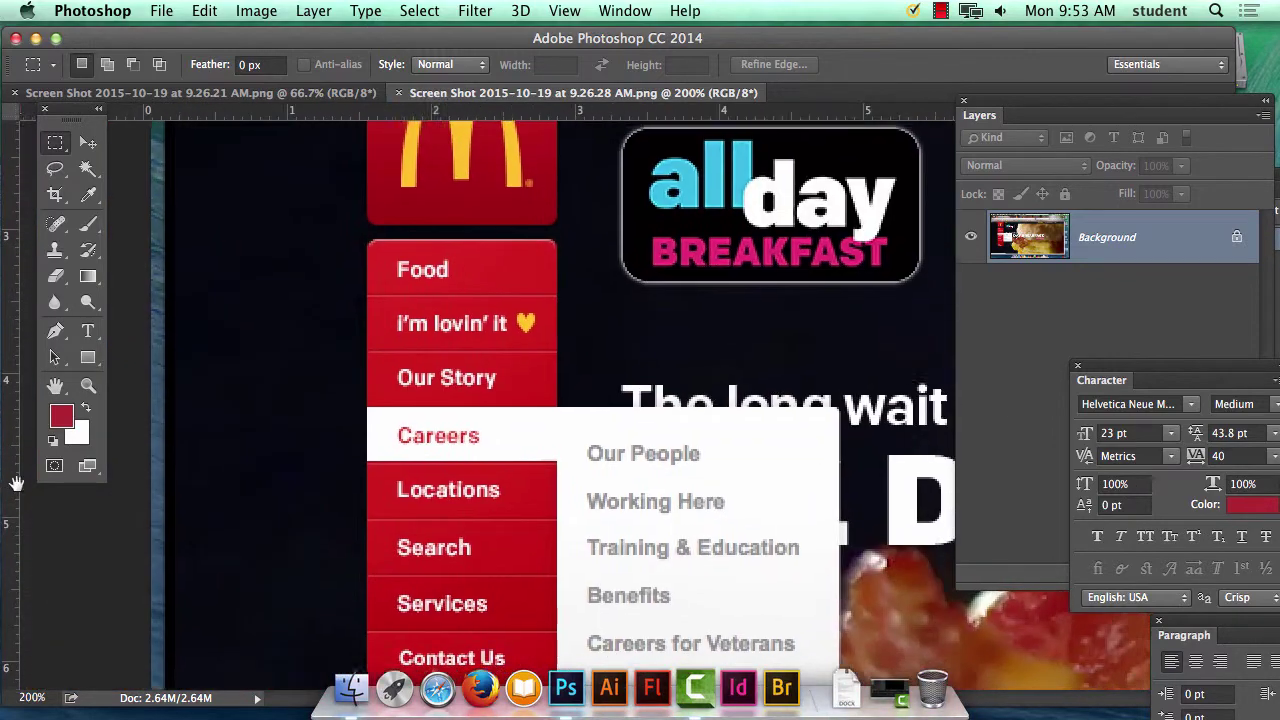
pyautogui.moveTo(426, 409); pyautogui.dragTo(329, 391)
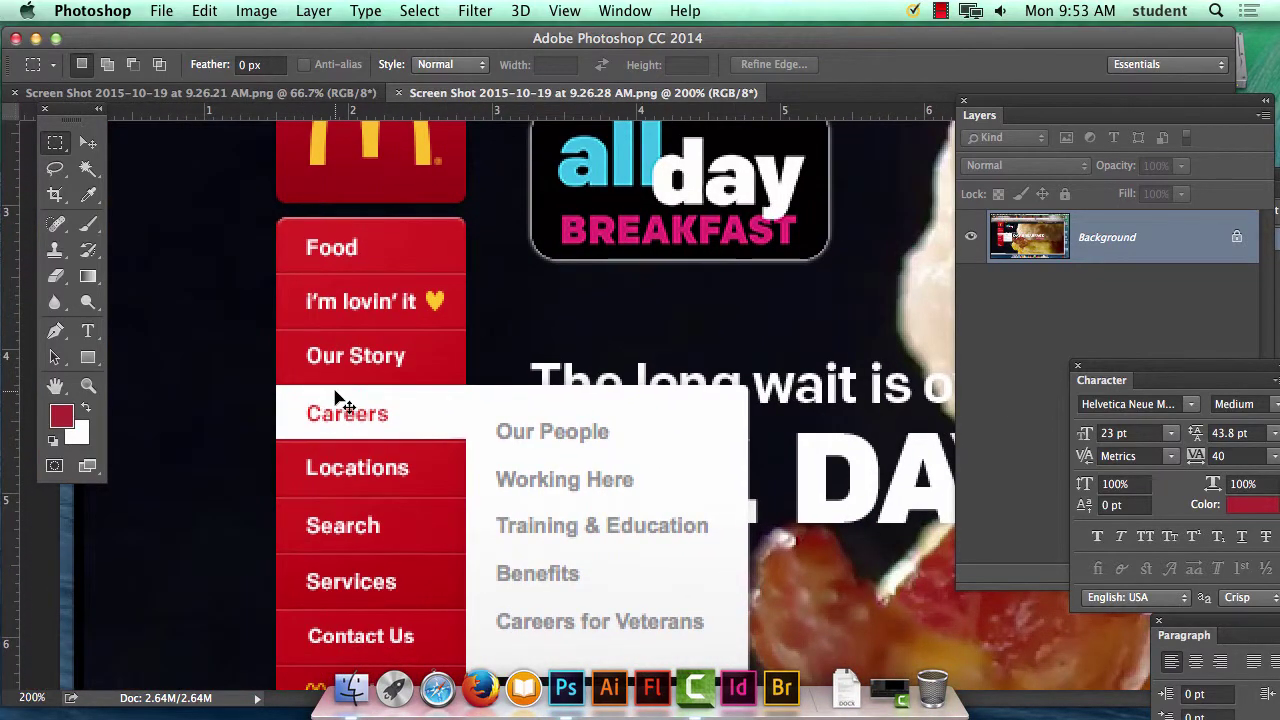
pyautogui.press('super+minus')
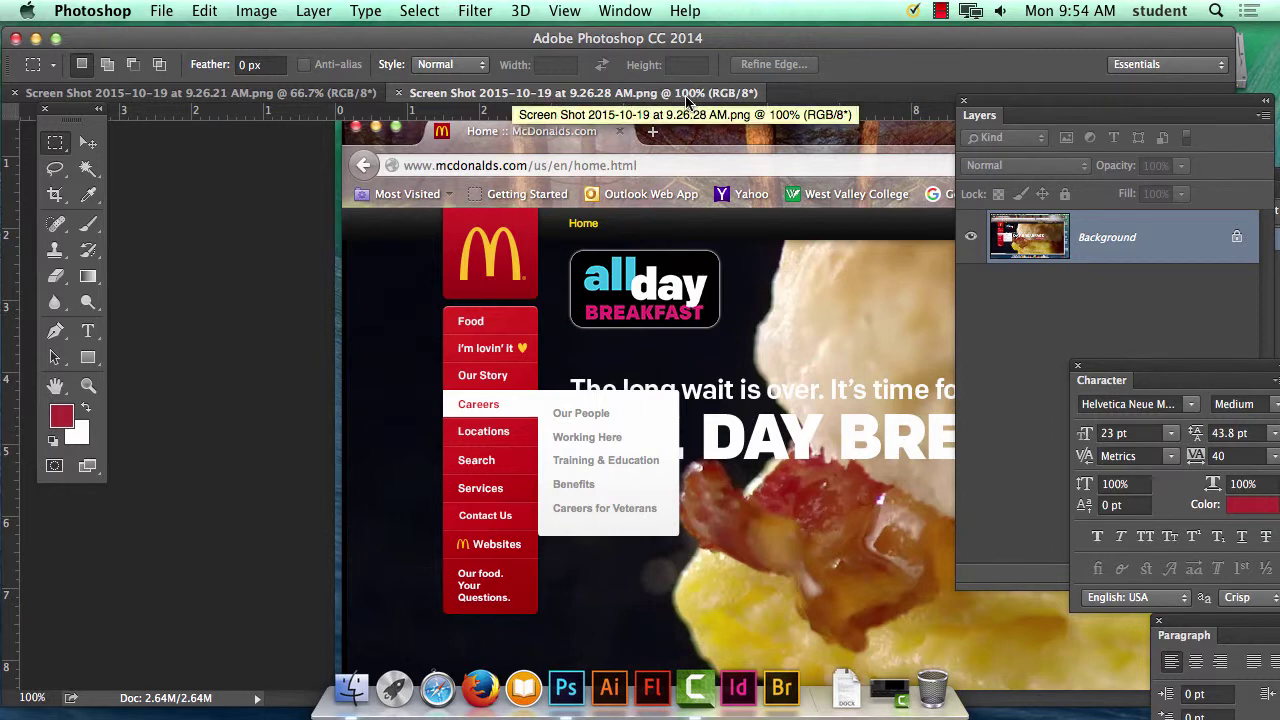
pyautogui.press('super+equal')
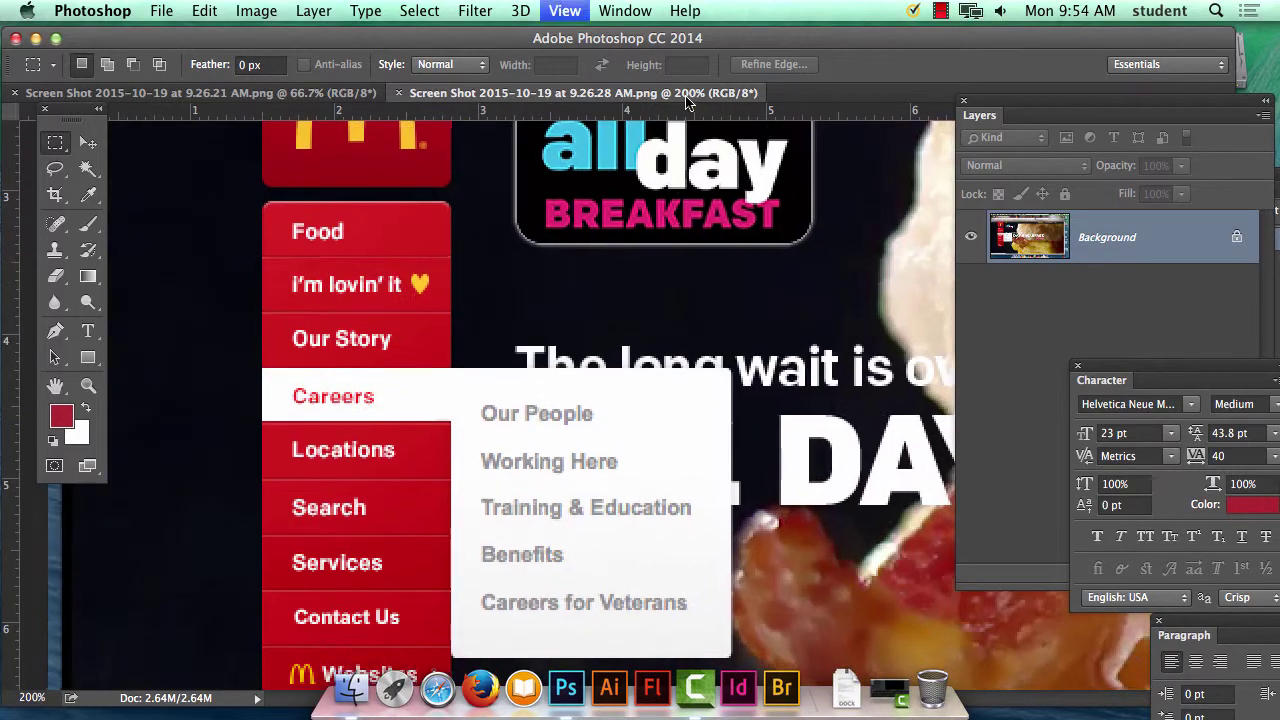
pyautogui.press('super+minus')
pyautogui.press('super+minus')
pyautogui.press('super+equal')
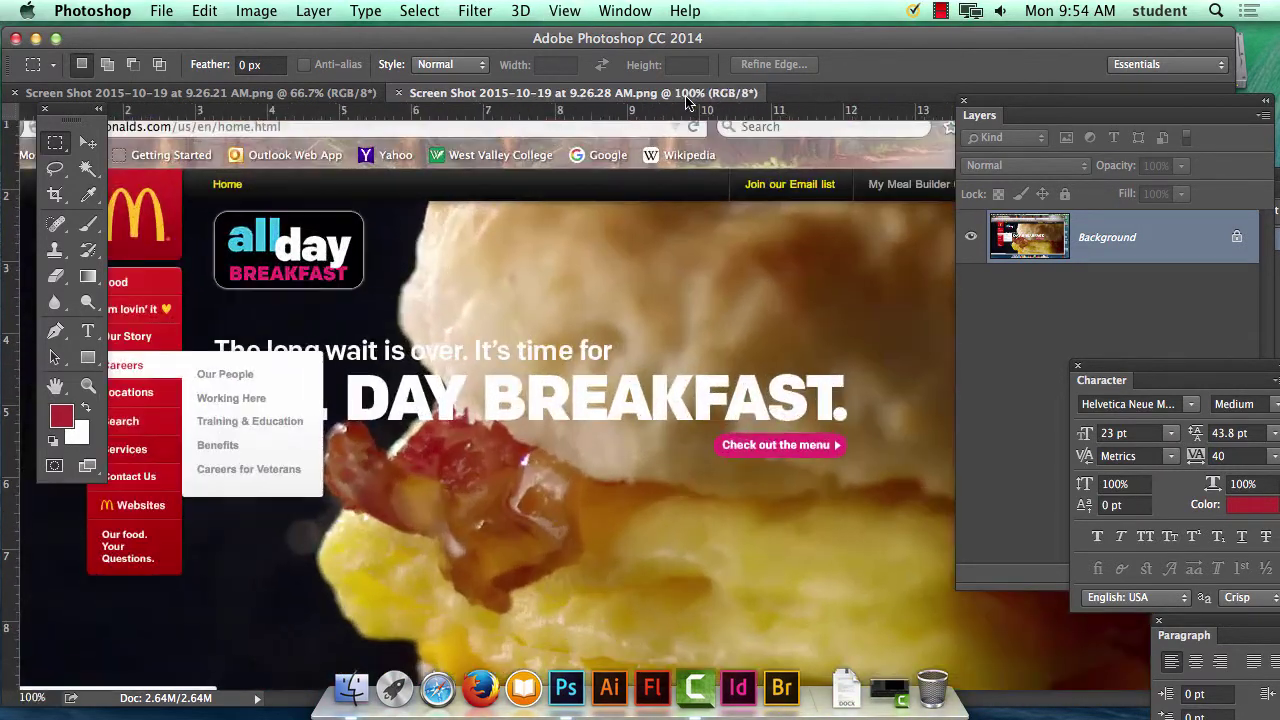
pyautogui.press('super+minus')
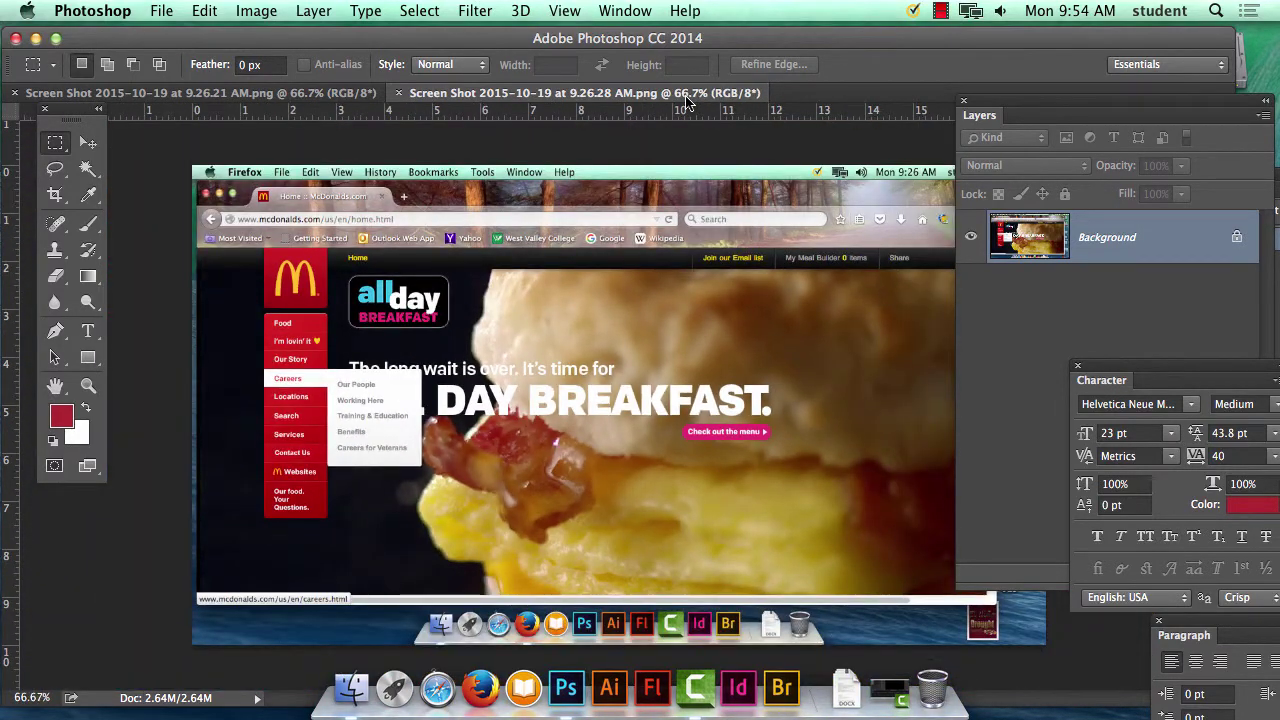
pyautogui.press('super+equal')
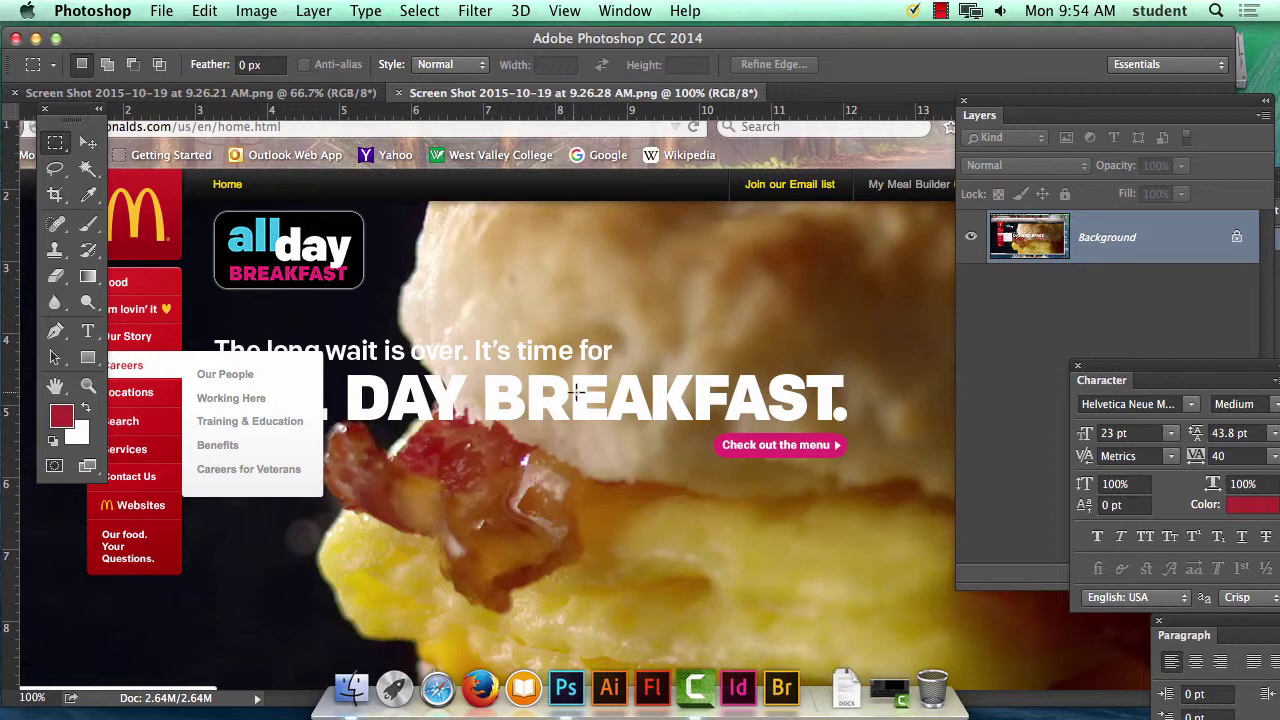
pyautogui.moveTo(470, 379); pyautogui.dragTo(628, 397)
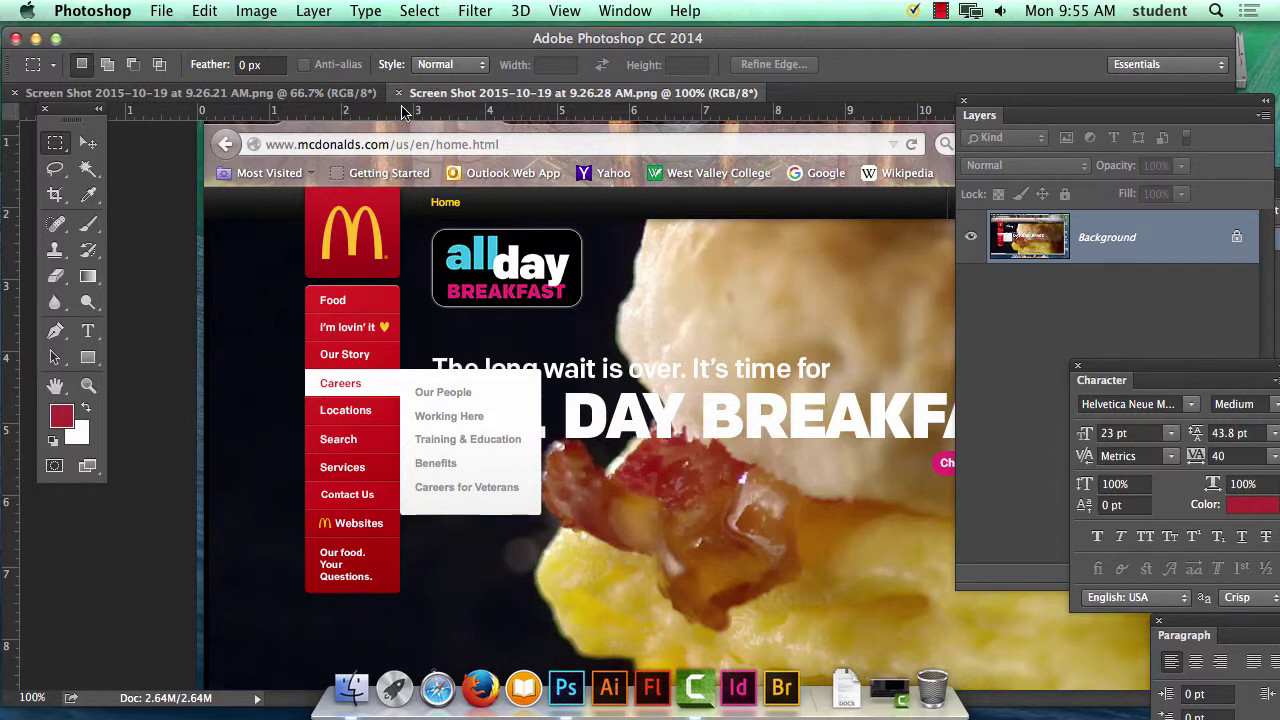
# Check the View menu without changes, then bring up the Eyedropper tool group's flyout.
pyautogui.click(565, 10)
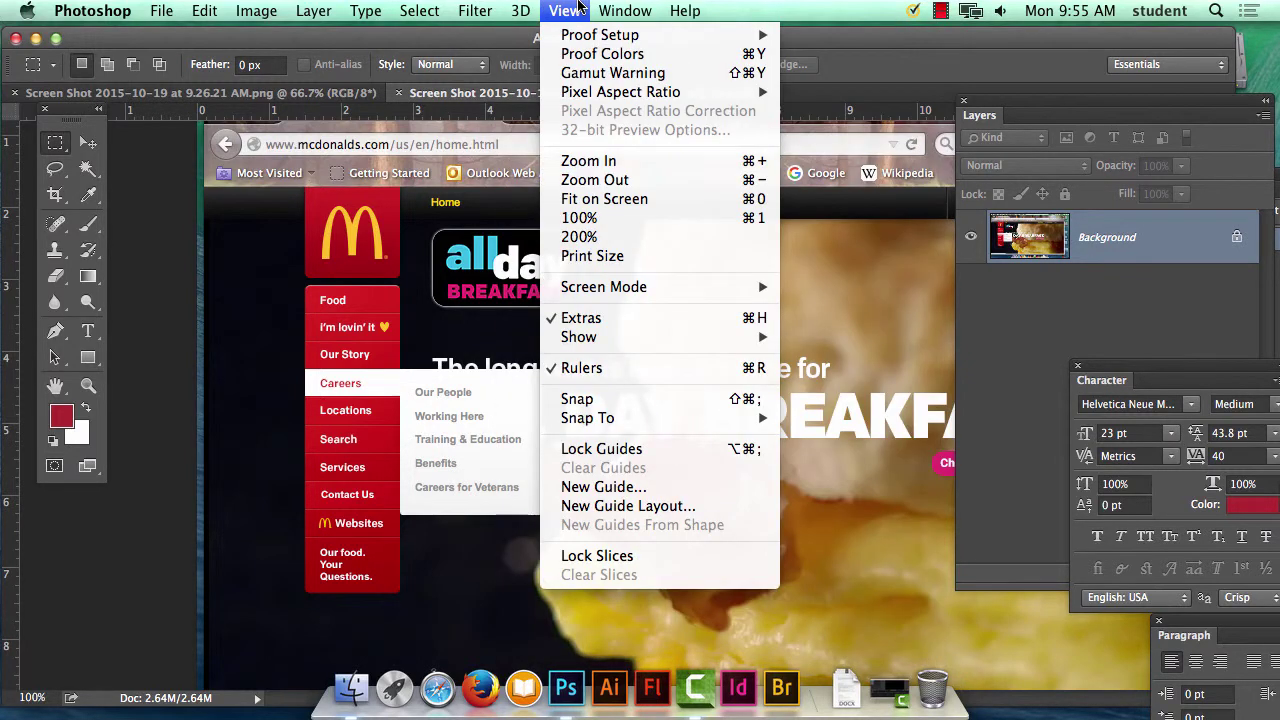
pyautogui.click(578, 5)
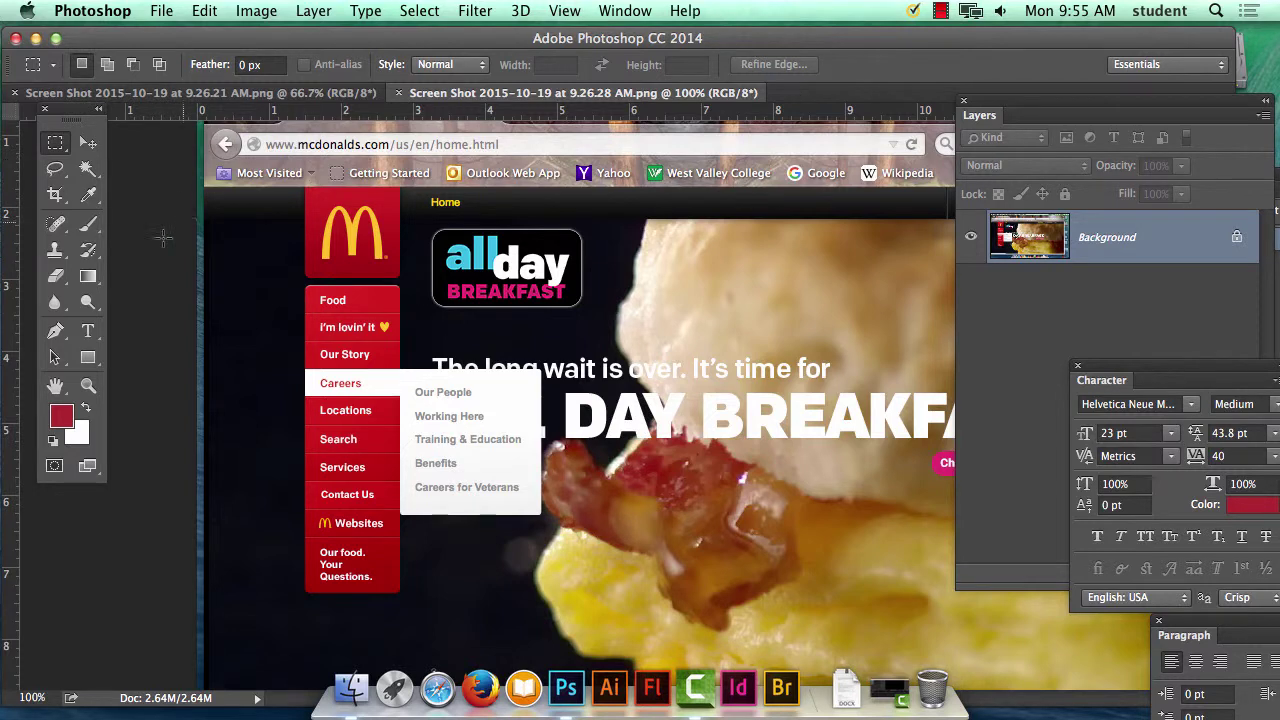
pyautogui.click(89, 195)
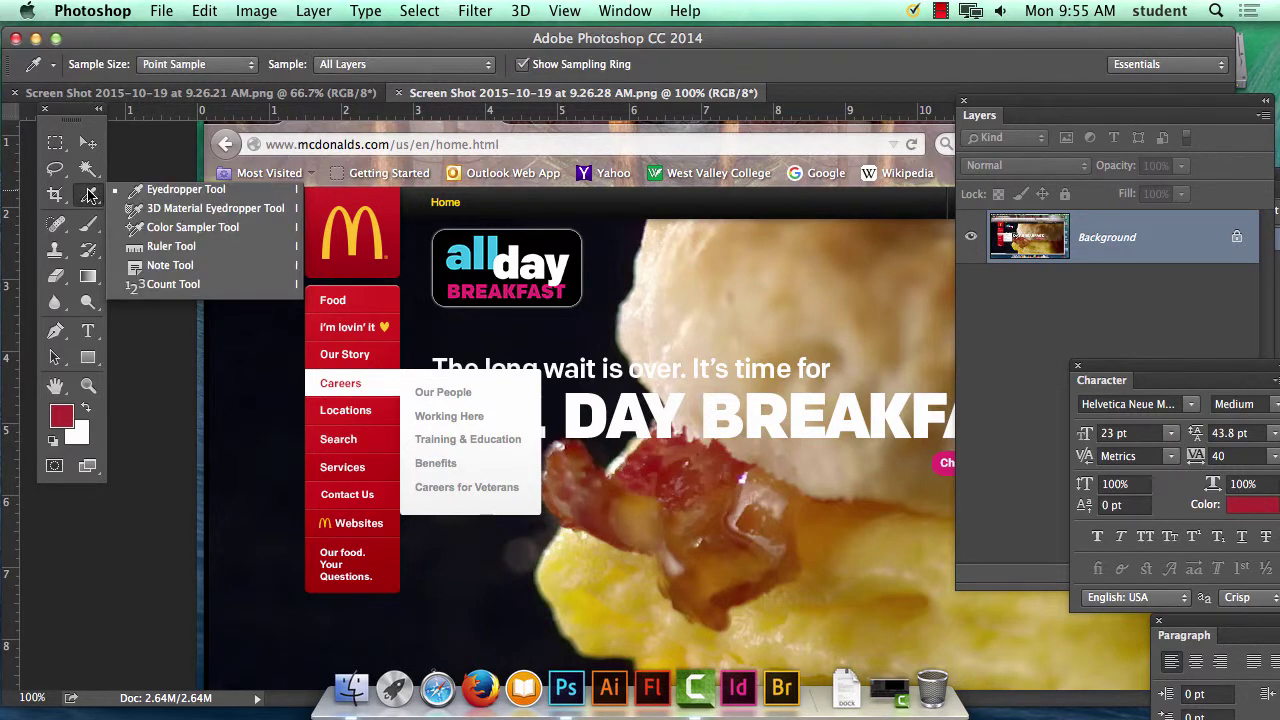
# Measure the menu column from Food to its bottom with the Ruler Tool, about 303 px.
pyautogui.click(155, 253)
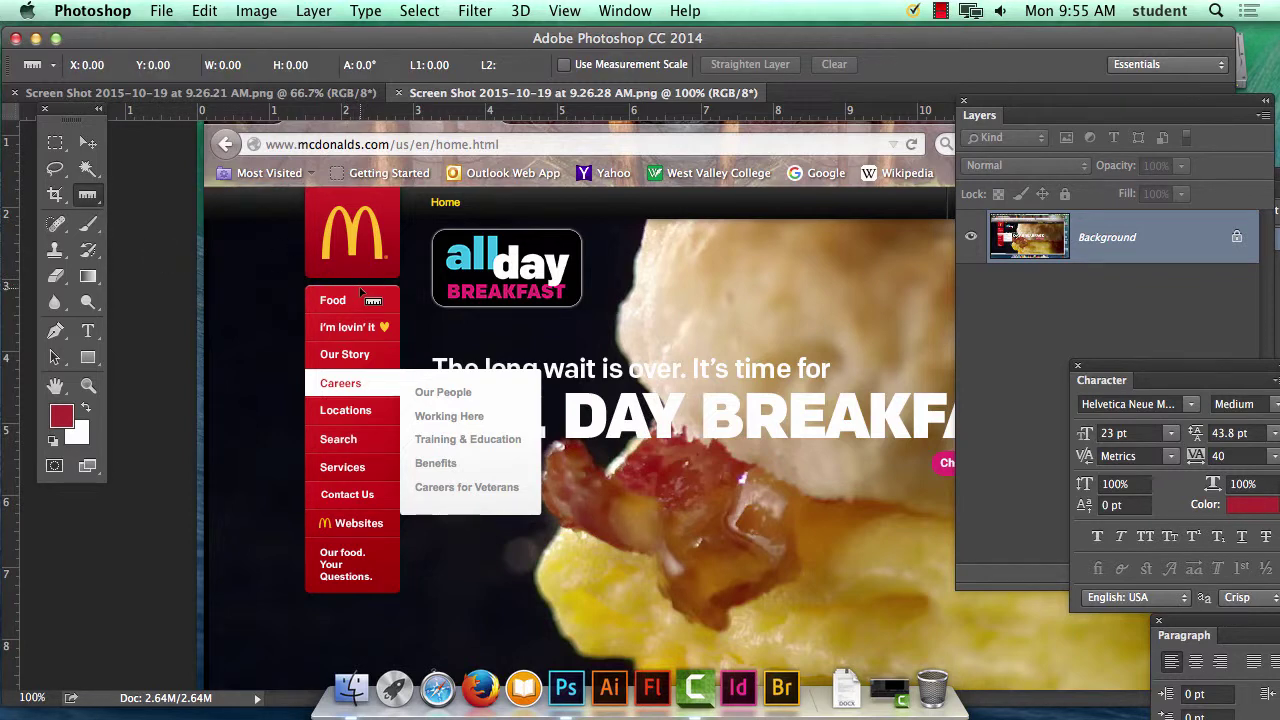
pyautogui.moveTo(362, 290); pyautogui.dragTo(356, 540)
pyautogui.moveTo(351, 585); pyautogui.dragTo(352, 594)
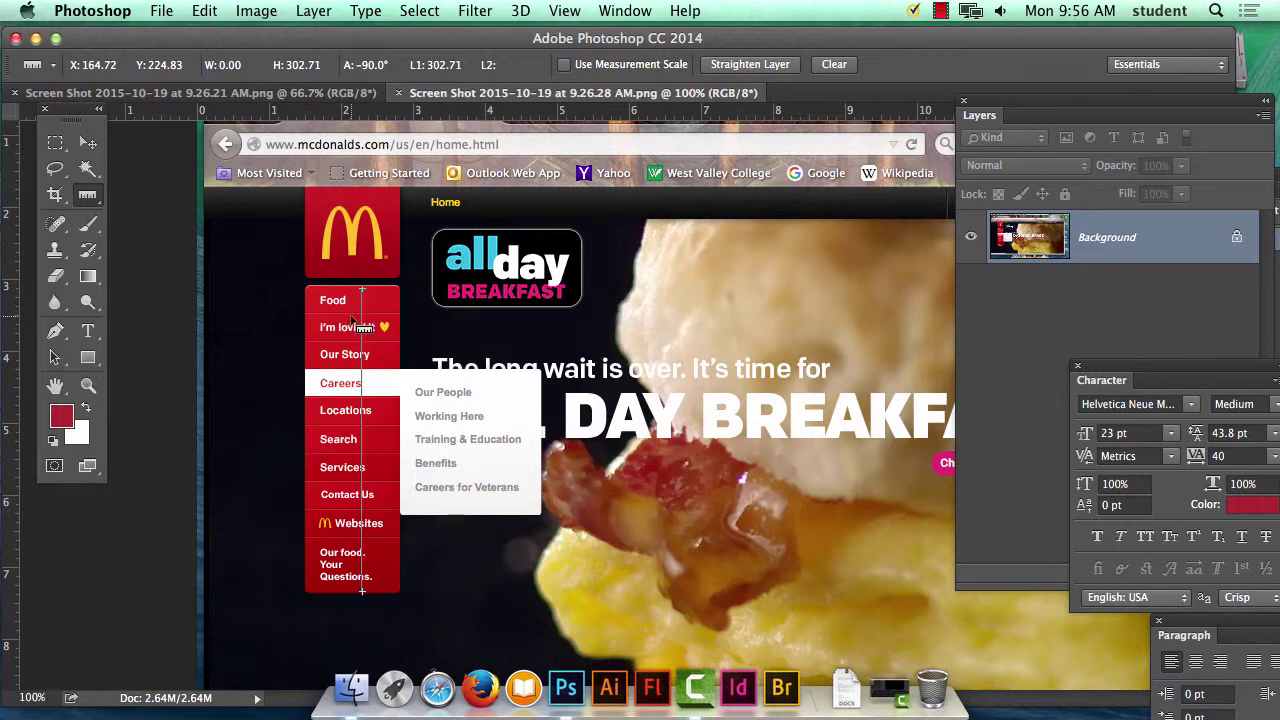
pyautogui.click(55, 143)
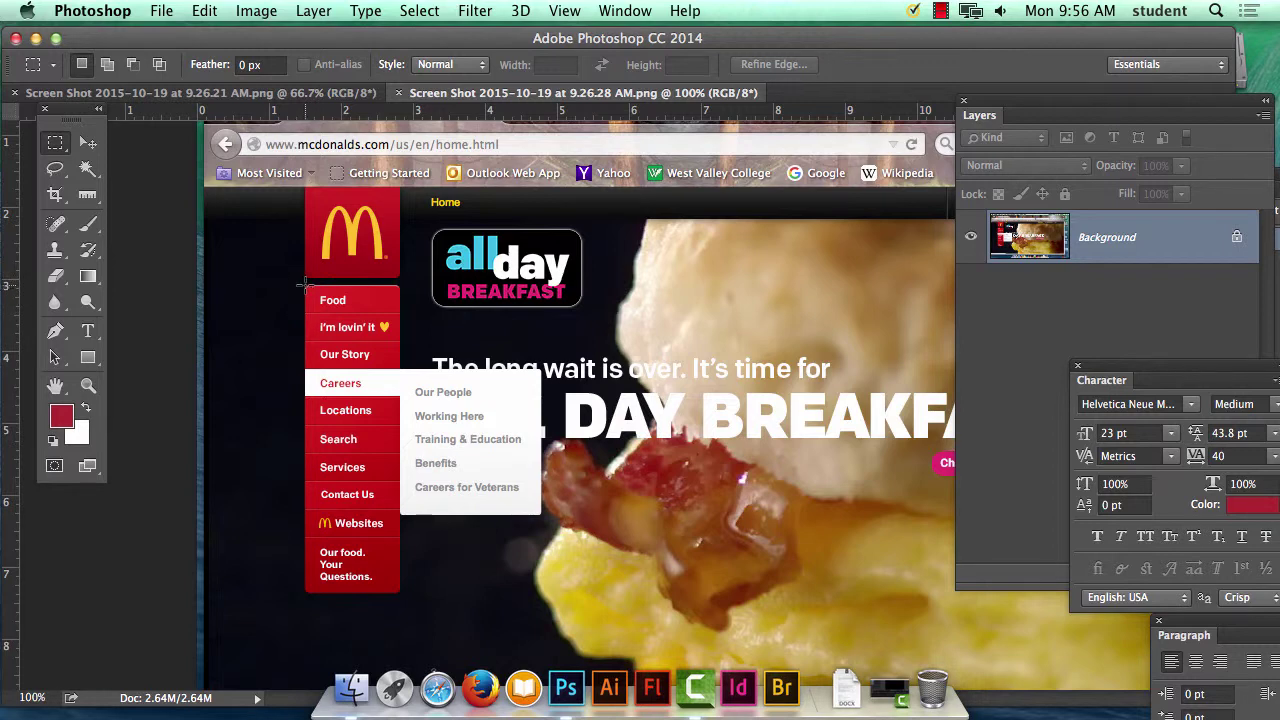
# Marquee-select the red menu column and start a new document from the 95 × 308 px Clipboard preset.
pyautogui.moveTo(305, 285)
pyautogui.mouseDown()
pyautogui.moveTo(335, 430)
pyautogui.moveTo(398, 592)
pyautogui.mouseUp()
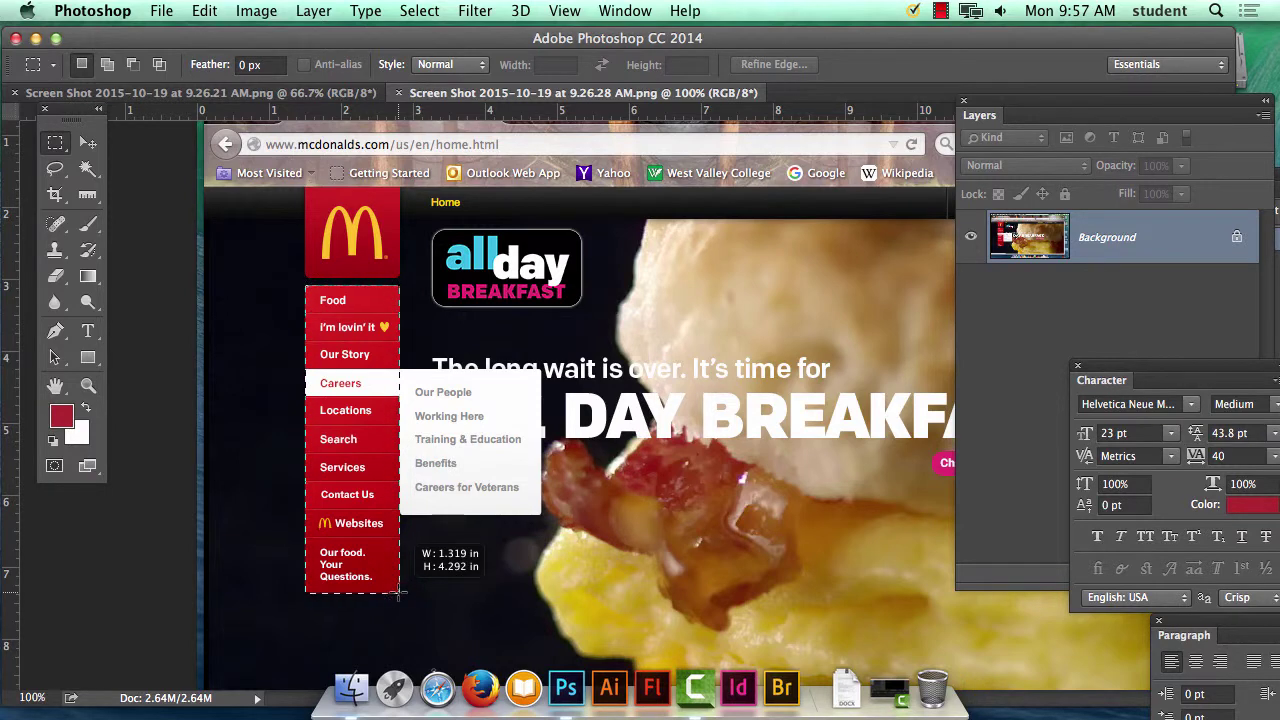
pyautogui.moveTo(398, 592); pyautogui.dragTo(401, 591)
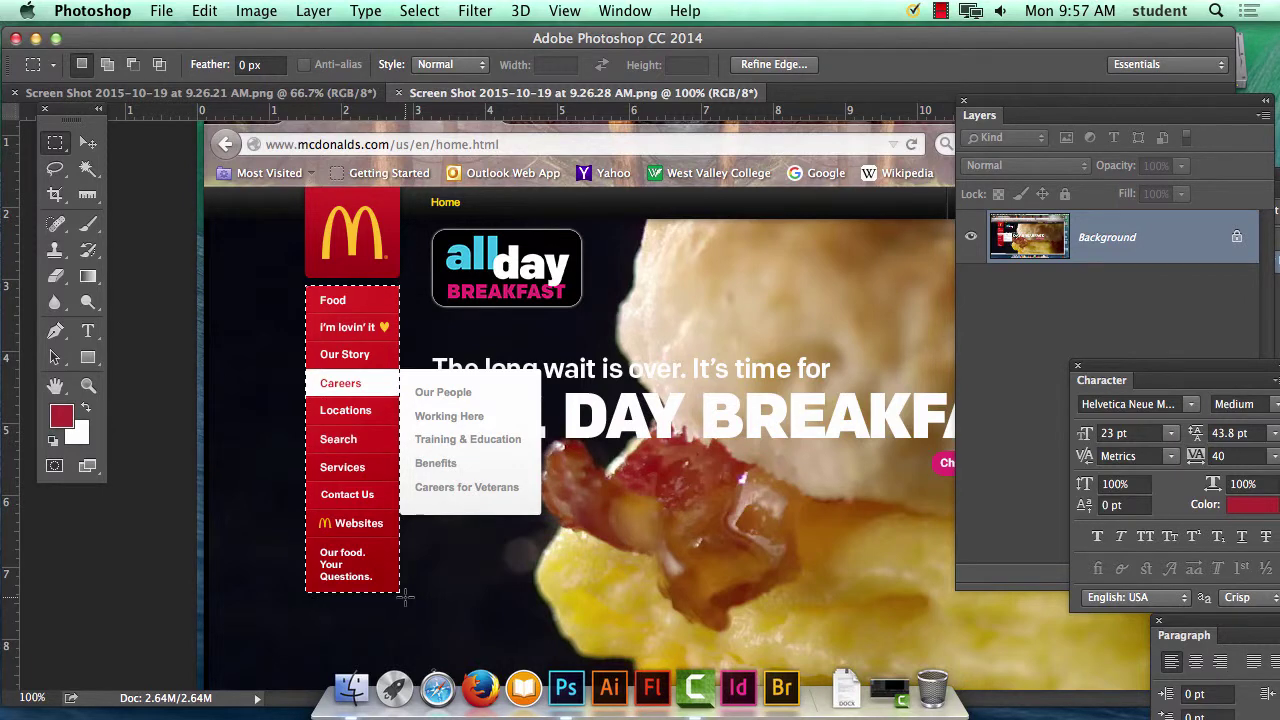
pyautogui.click(166, 10)
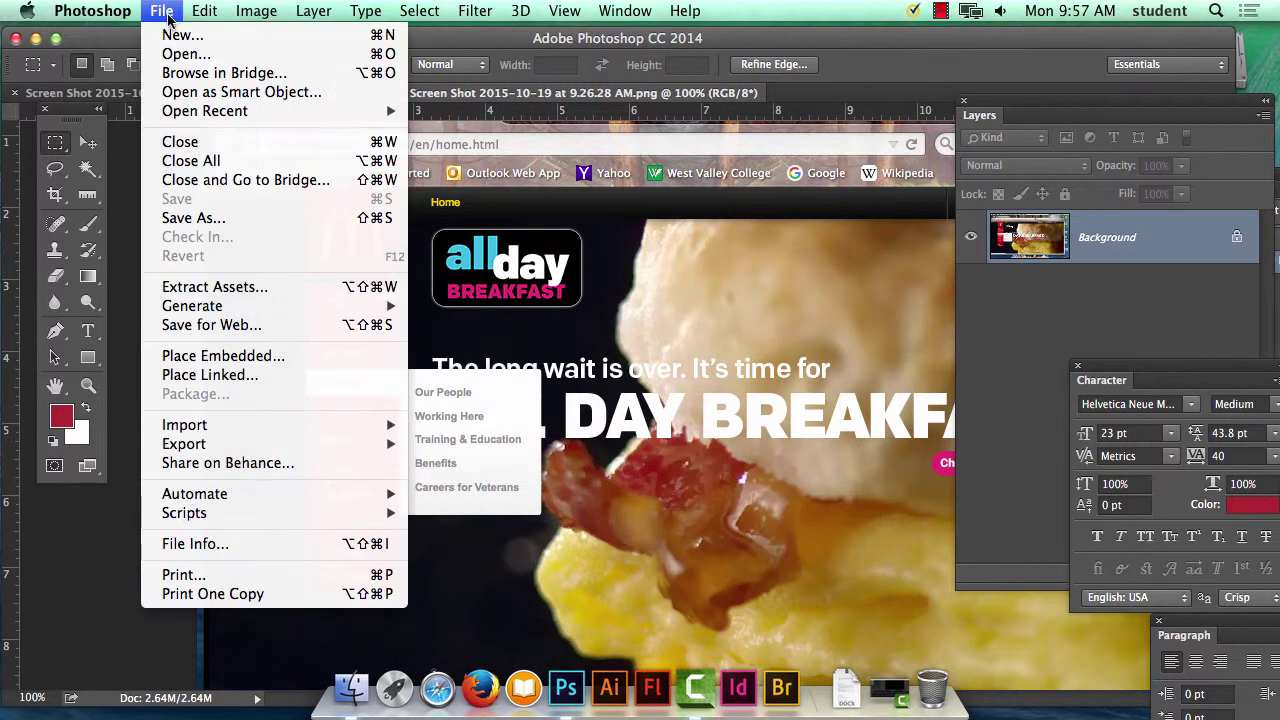
pyautogui.click(178, 35)
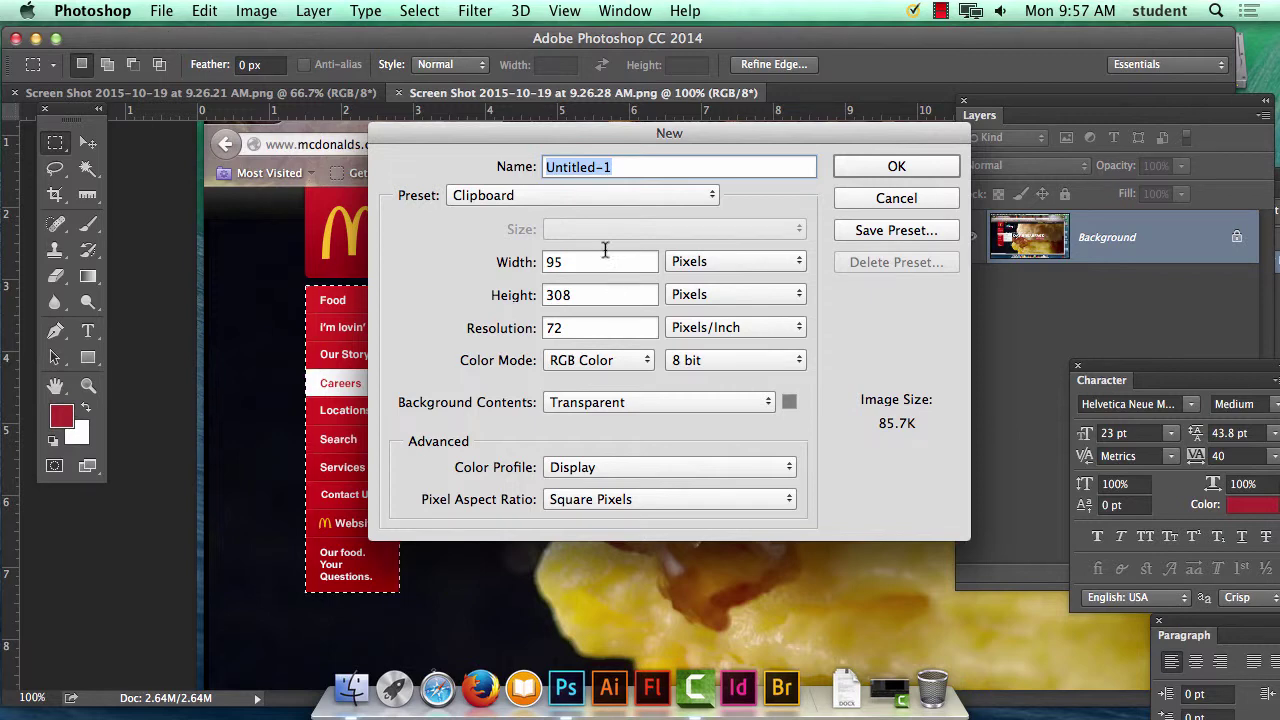
# Create the 95×308 px transparent document, paste in the menu column, and select its Our Story row.
pyautogui.moveTo(604, 262); pyautogui.dragTo(522, 265)
pyautogui.moveTo(580, 297); pyautogui.dragTo(508, 304)
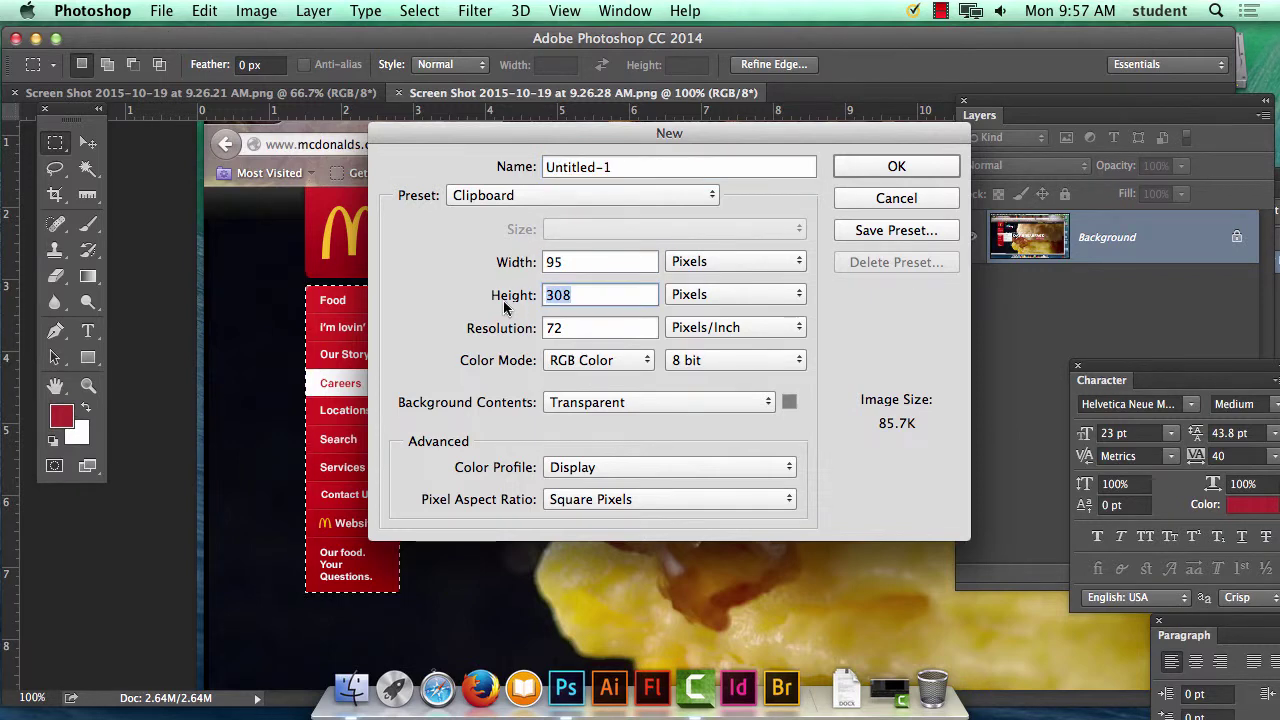
pyautogui.click(857, 165)
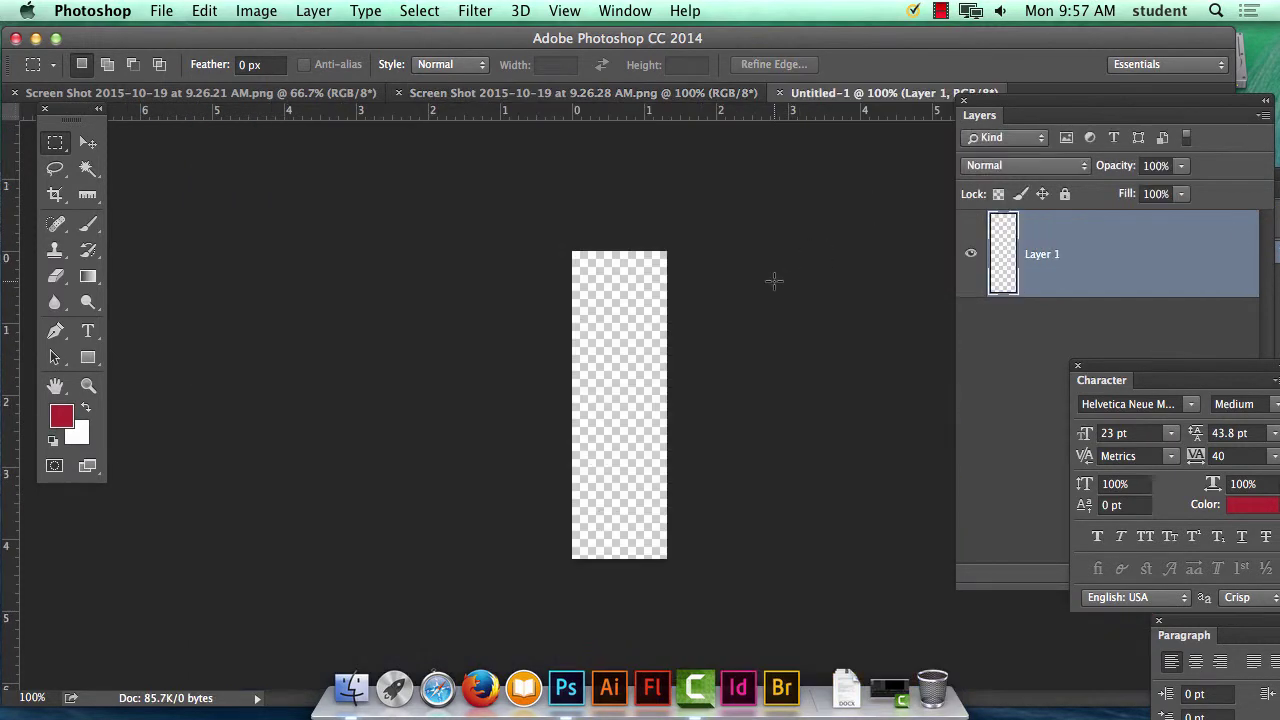
pyautogui.press('super+v')
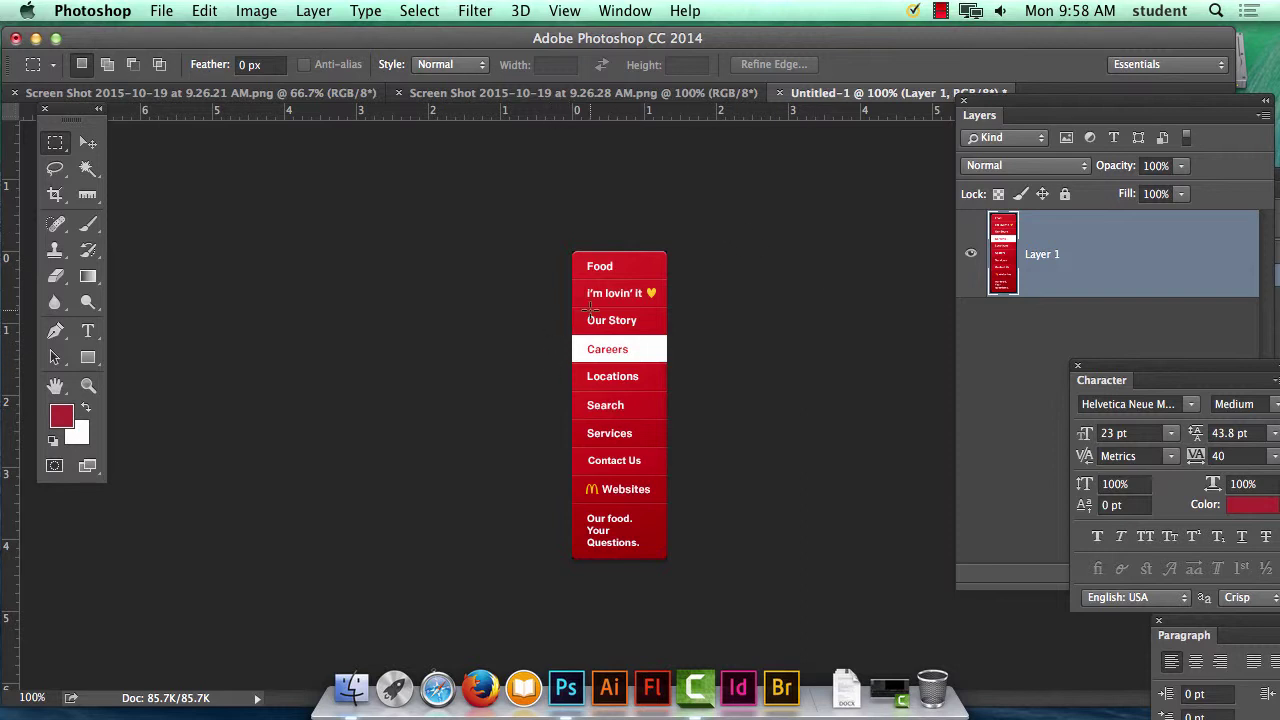
pyautogui.moveTo(574, 306); pyautogui.dragTo(666, 335)
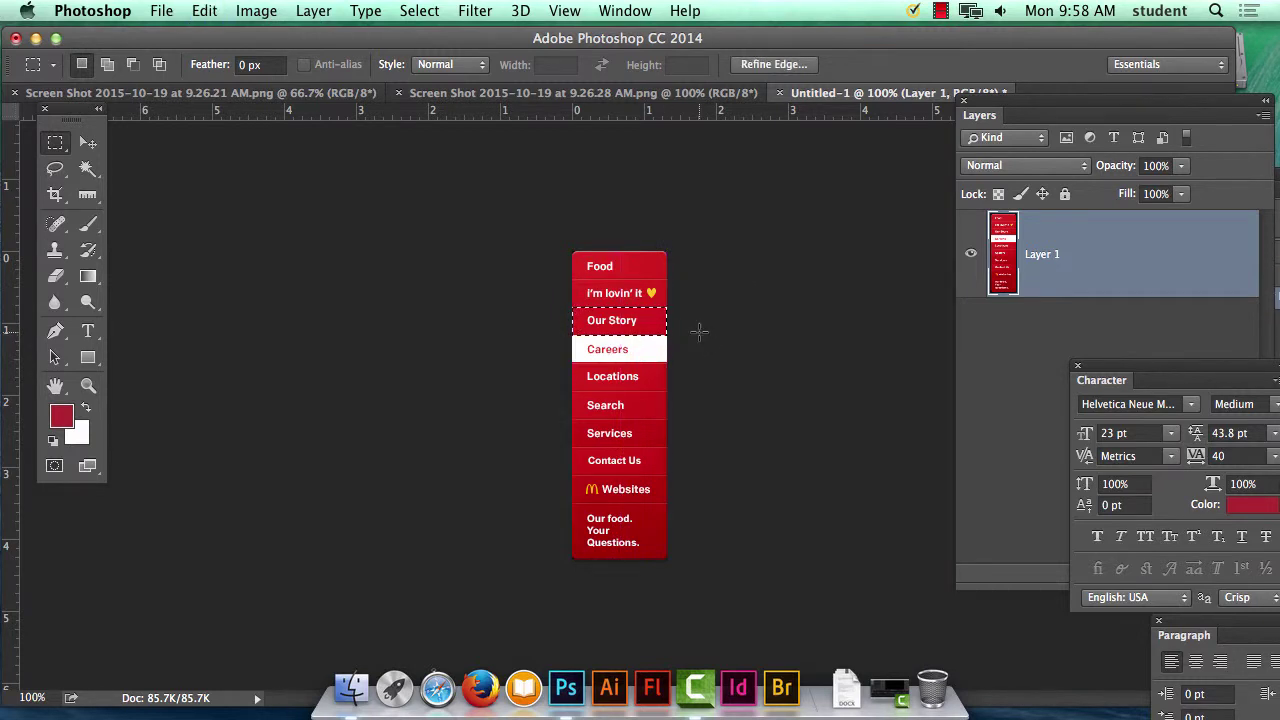
# Create a 95 × 29 px transparent document from the clipboard and paste the Our Story button in.
pyautogui.click(163, 10)
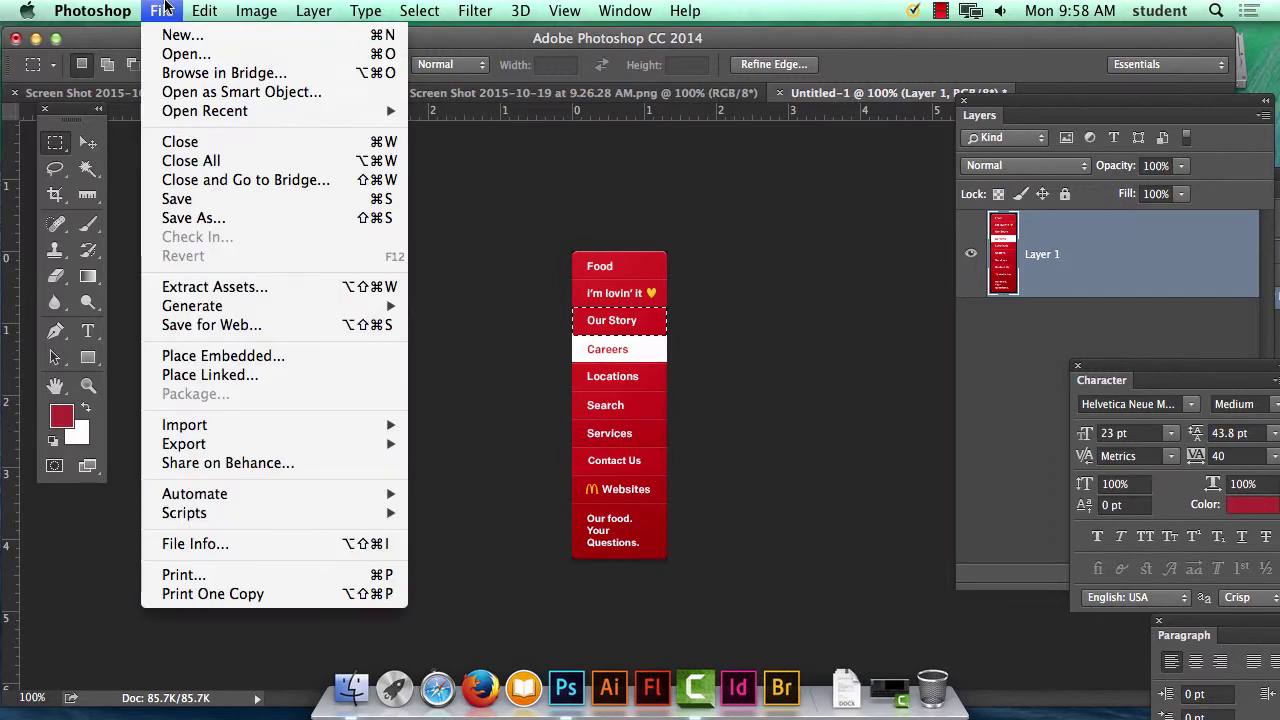
pyautogui.click(175, 36)
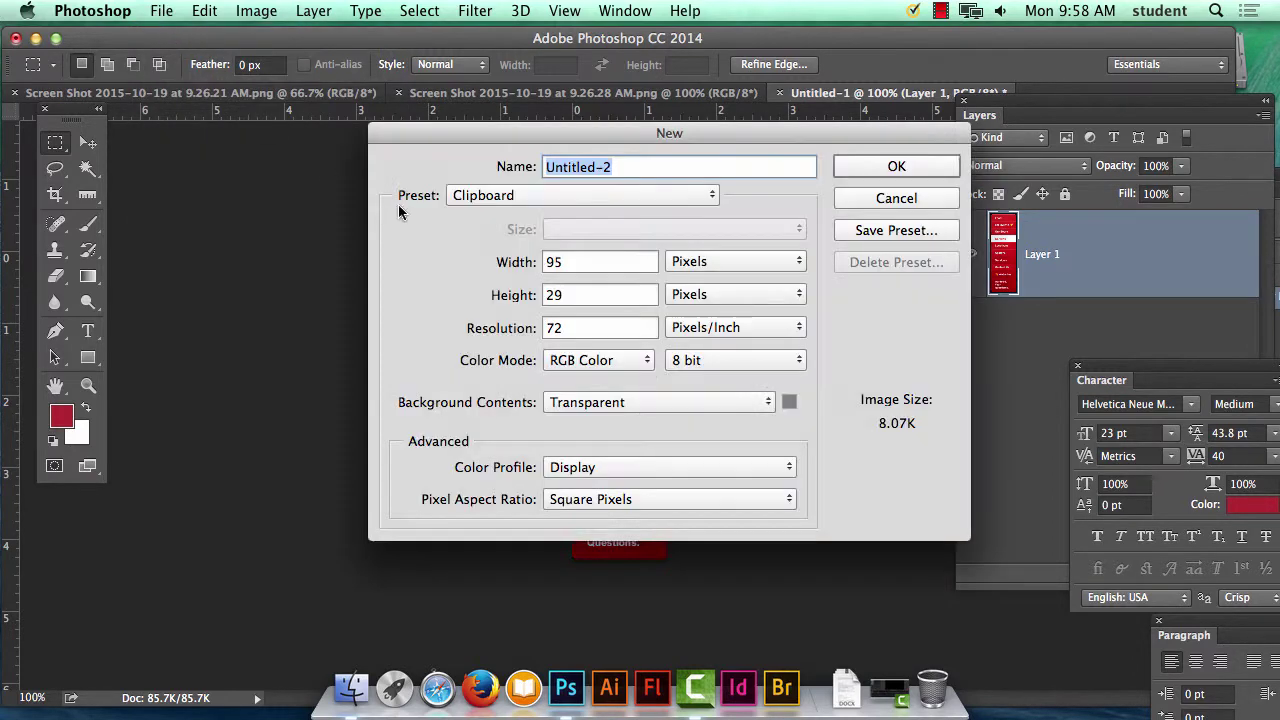
pyautogui.doubleClick(600, 262)
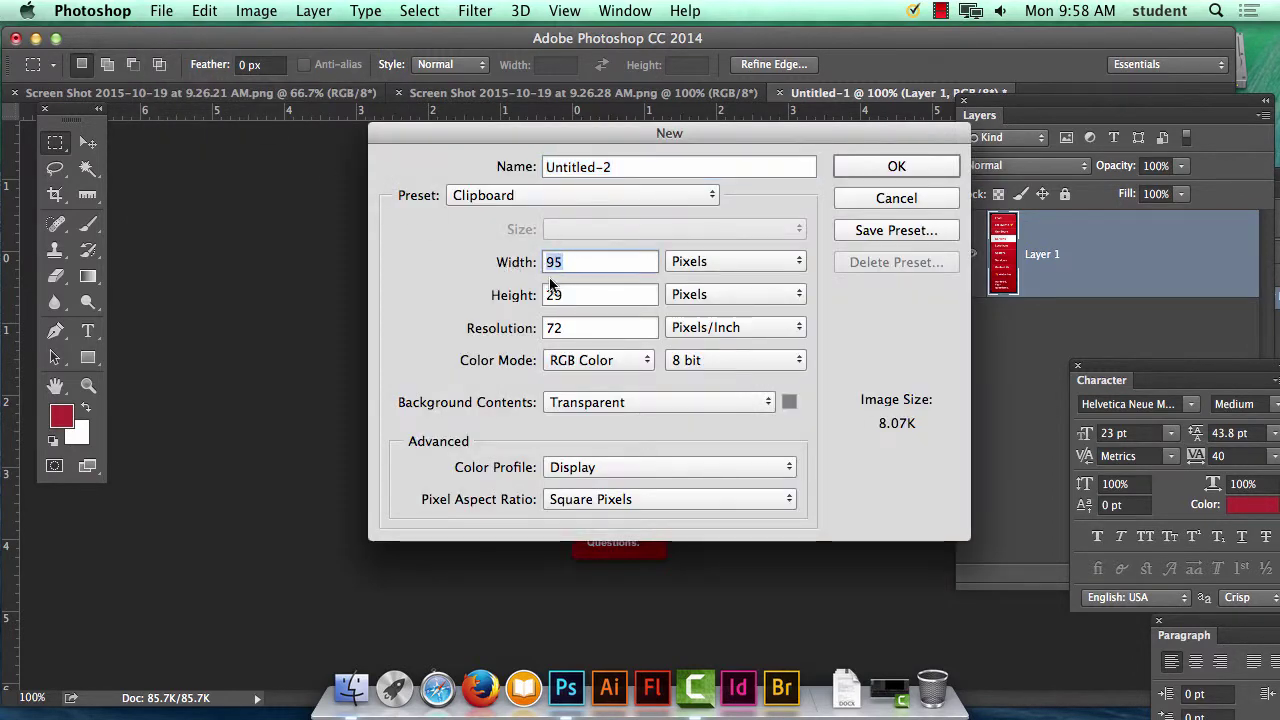
pyautogui.doubleClick(586, 296)
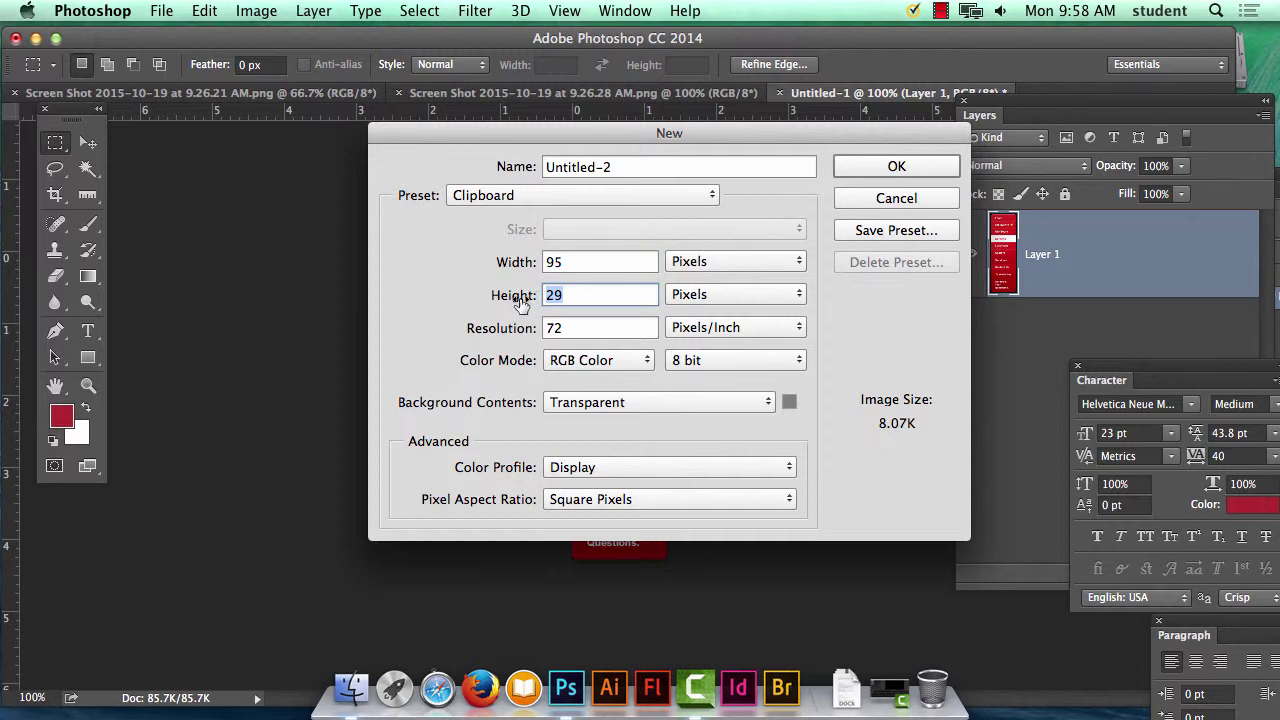
pyautogui.click(930, 172)
pyautogui.press('super+v')
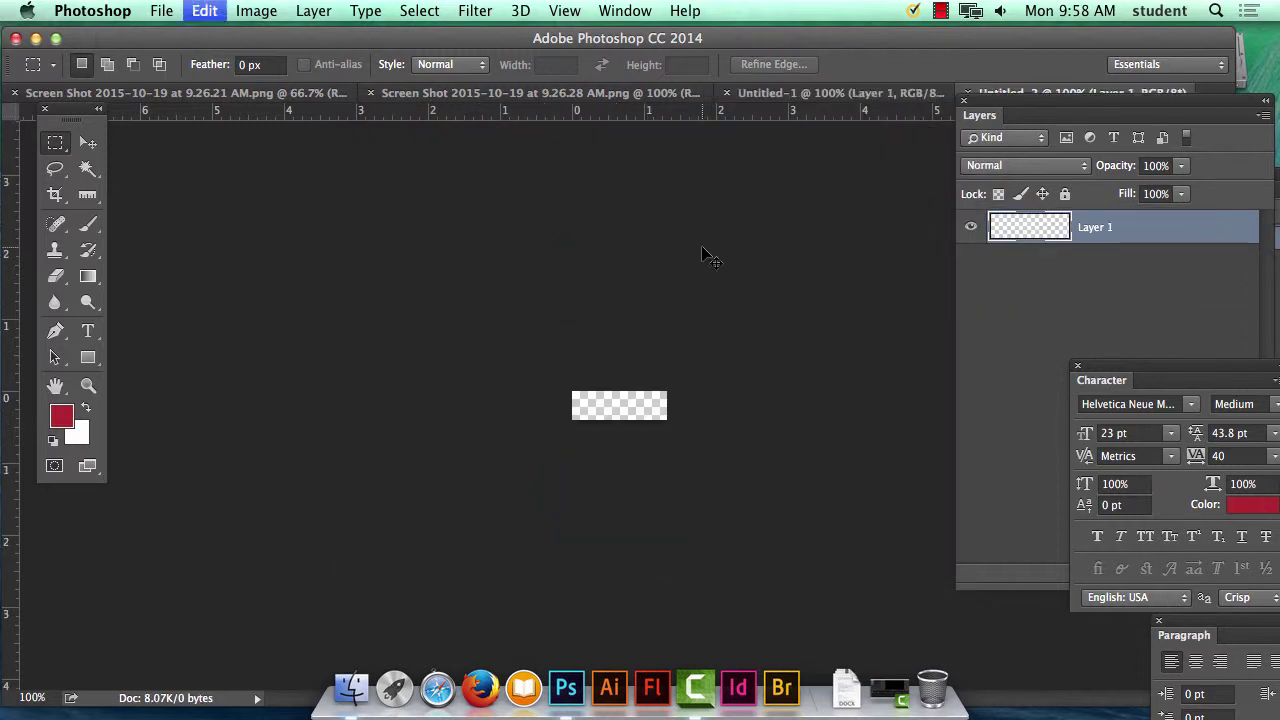
# On the 9.26.28 AM screenshot, deselect and ruler-measure the menu column vertically from Food down.
pyautogui.click(250, 92)
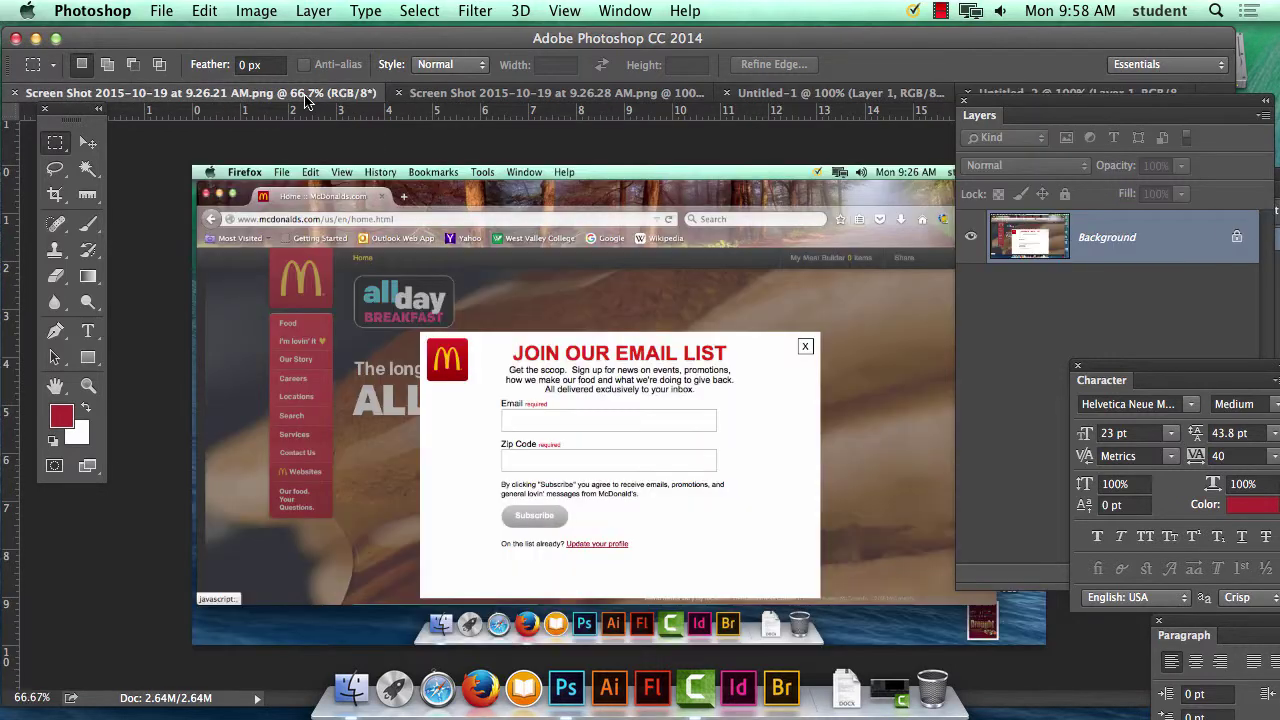
pyautogui.click(405, 98)
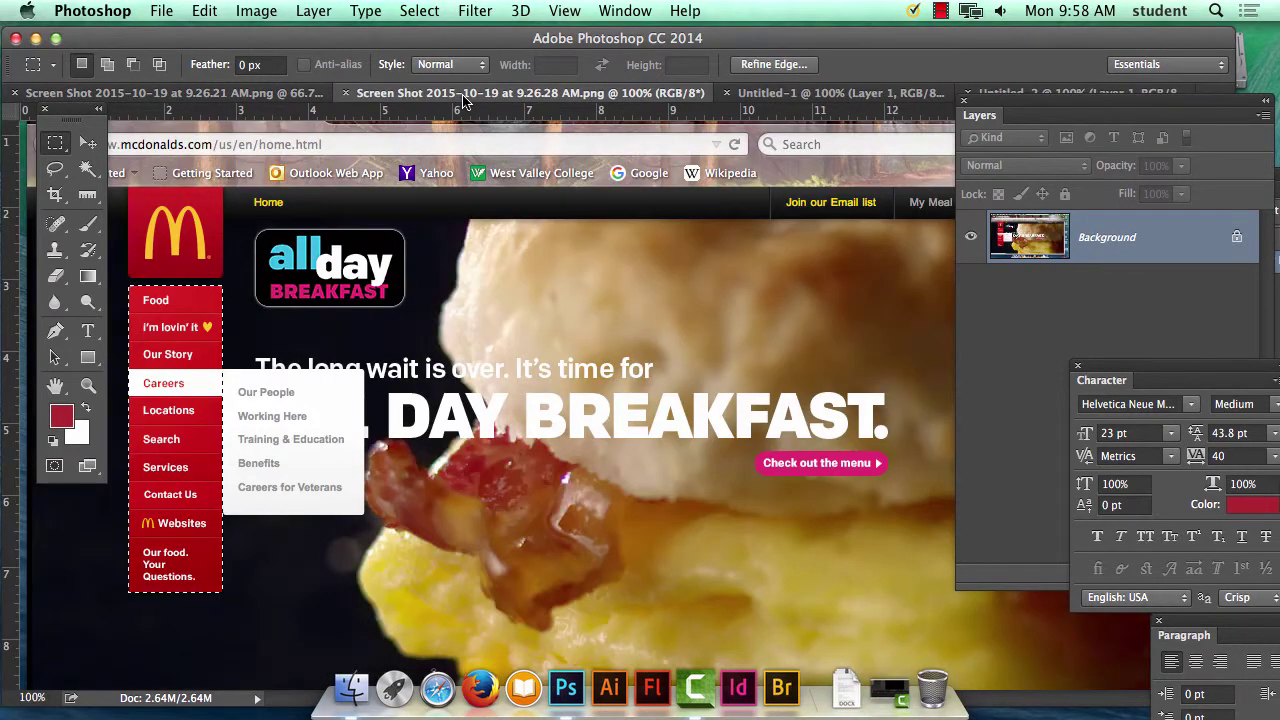
pyautogui.click(87, 197)
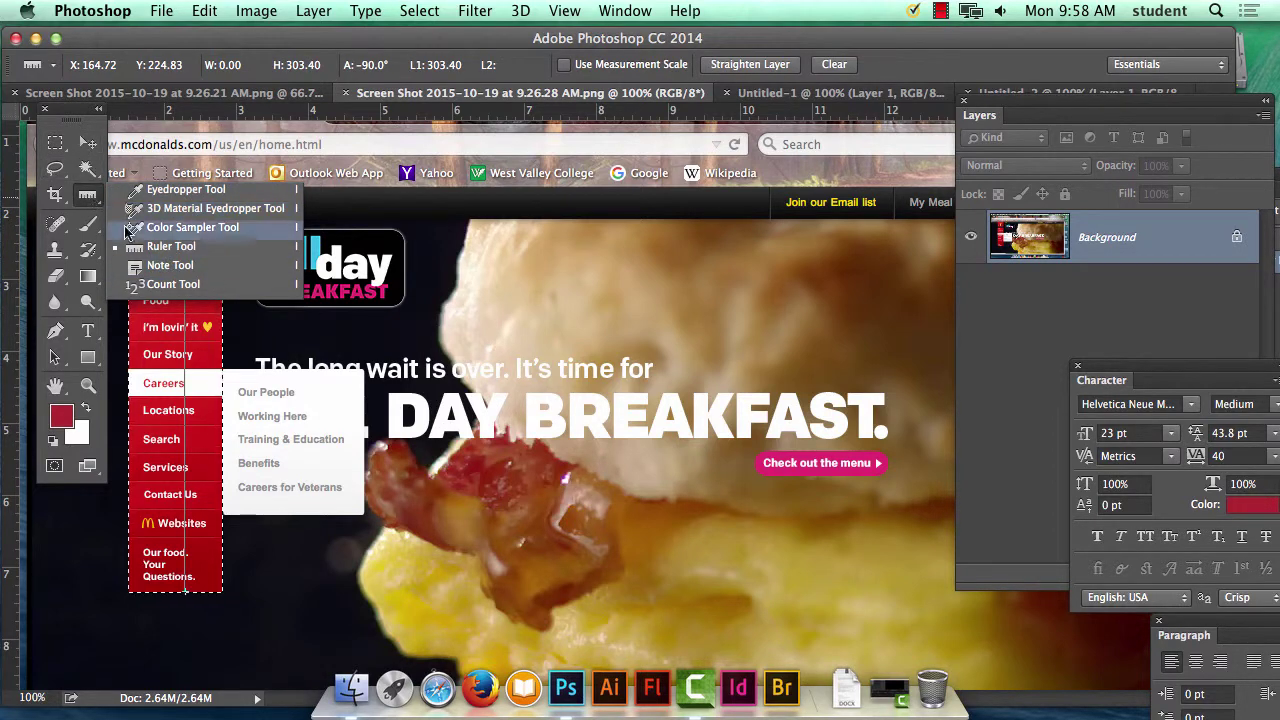
pyautogui.click(200, 250)
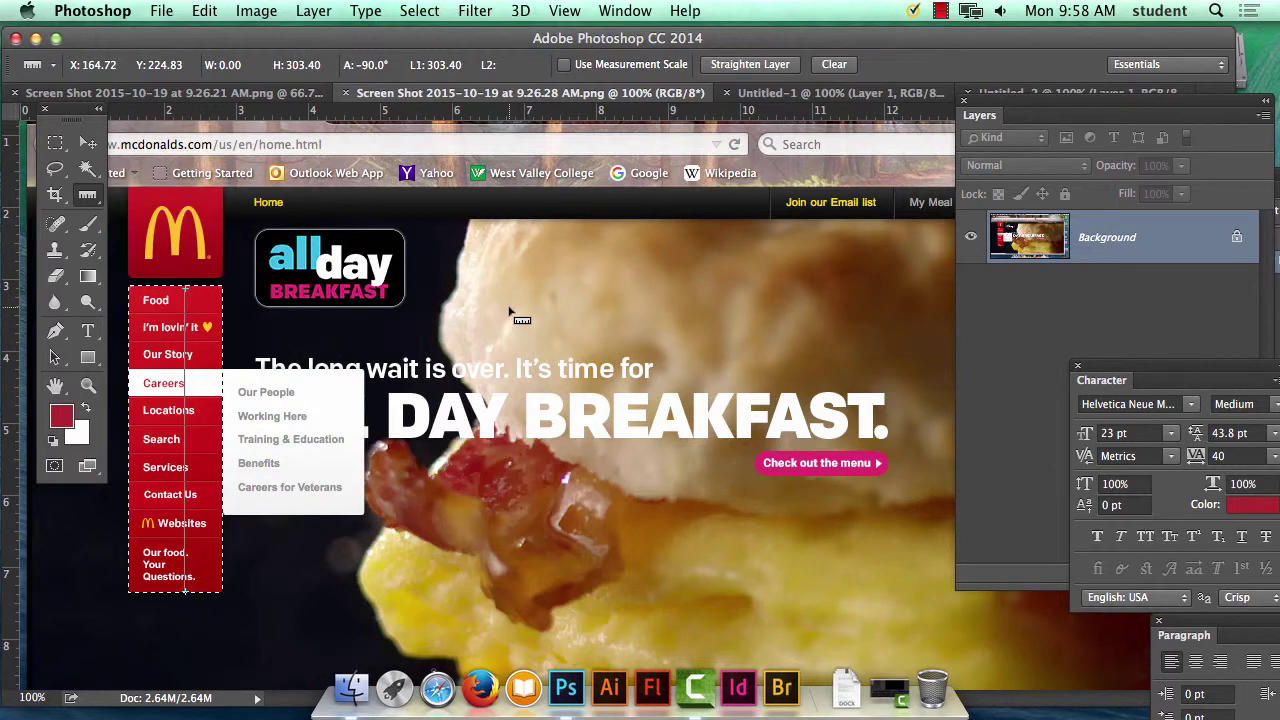
pyautogui.press('super+d')
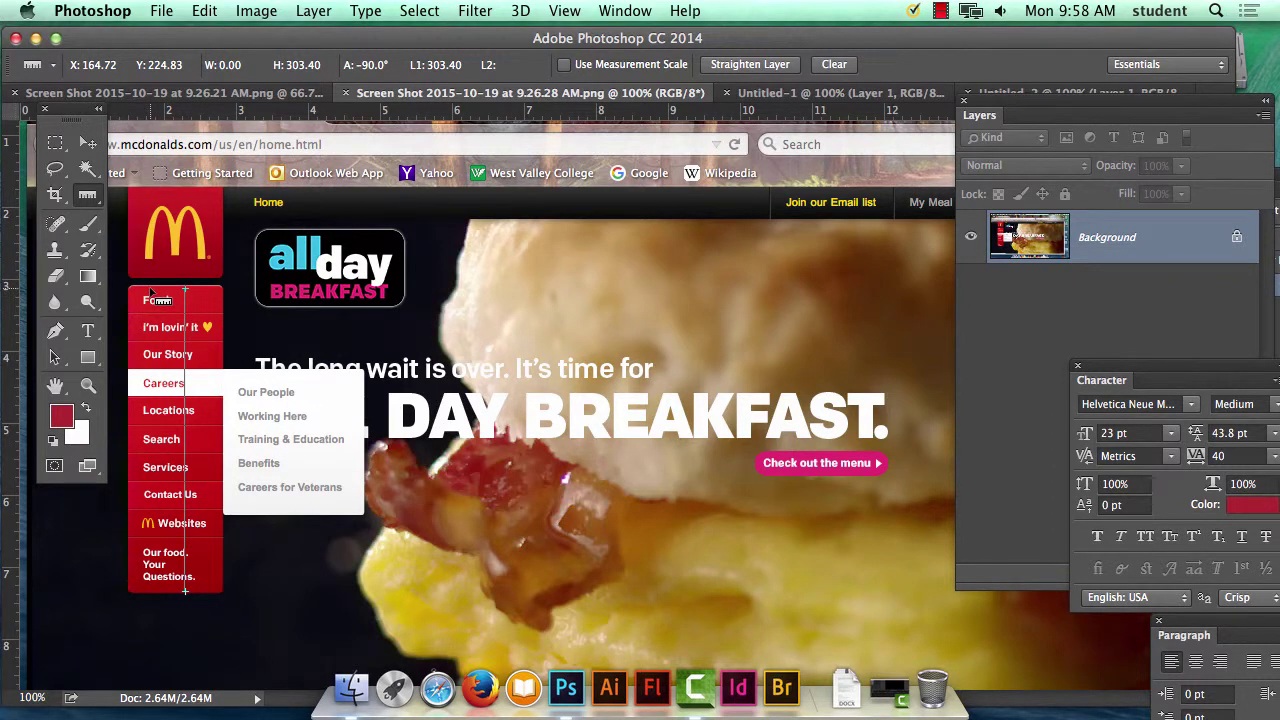
pyautogui.moveTo(150, 287); pyautogui.dragTo(152, 598)
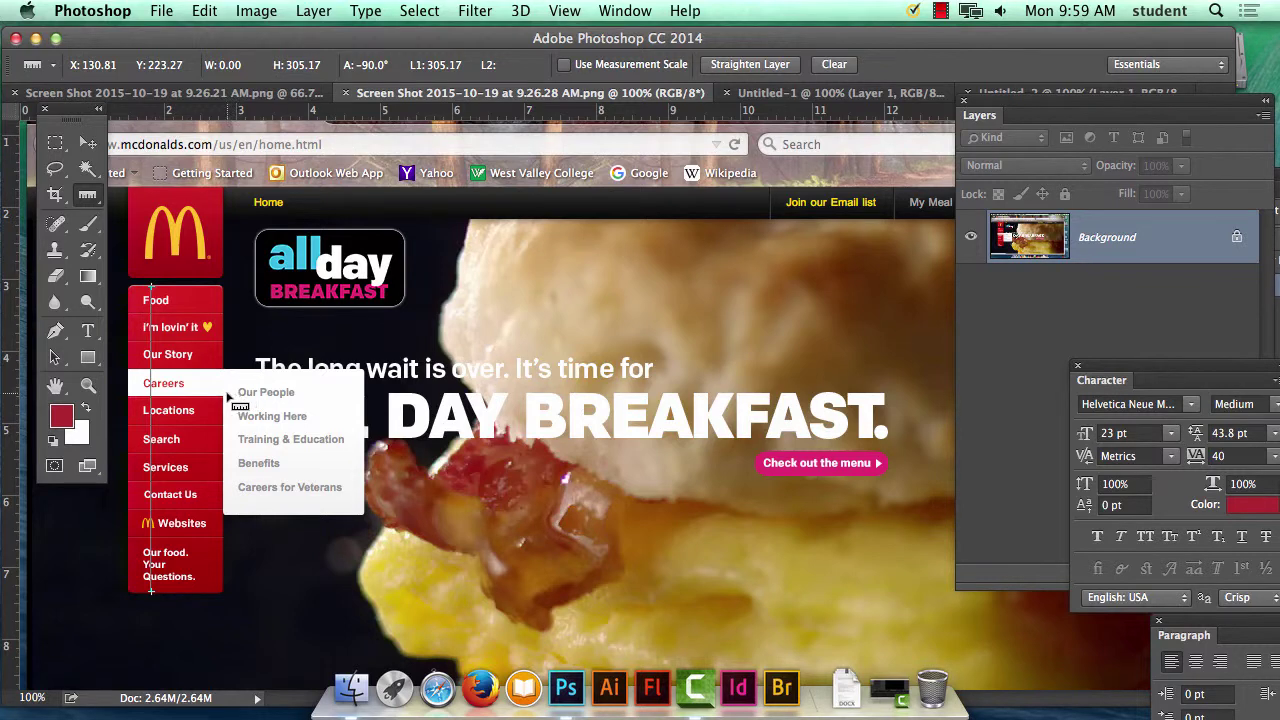
# Dismiss the locked-layer warning and measure the Our Story row's width, about 91.31 px.
pyautogui.moveTo(147, 372); pyautogui.dragTo(133, 357)
pyautogui.click(800, 266)
pyautogui.moveTo(129, 355); pyautogui.dragTo(222, 354)
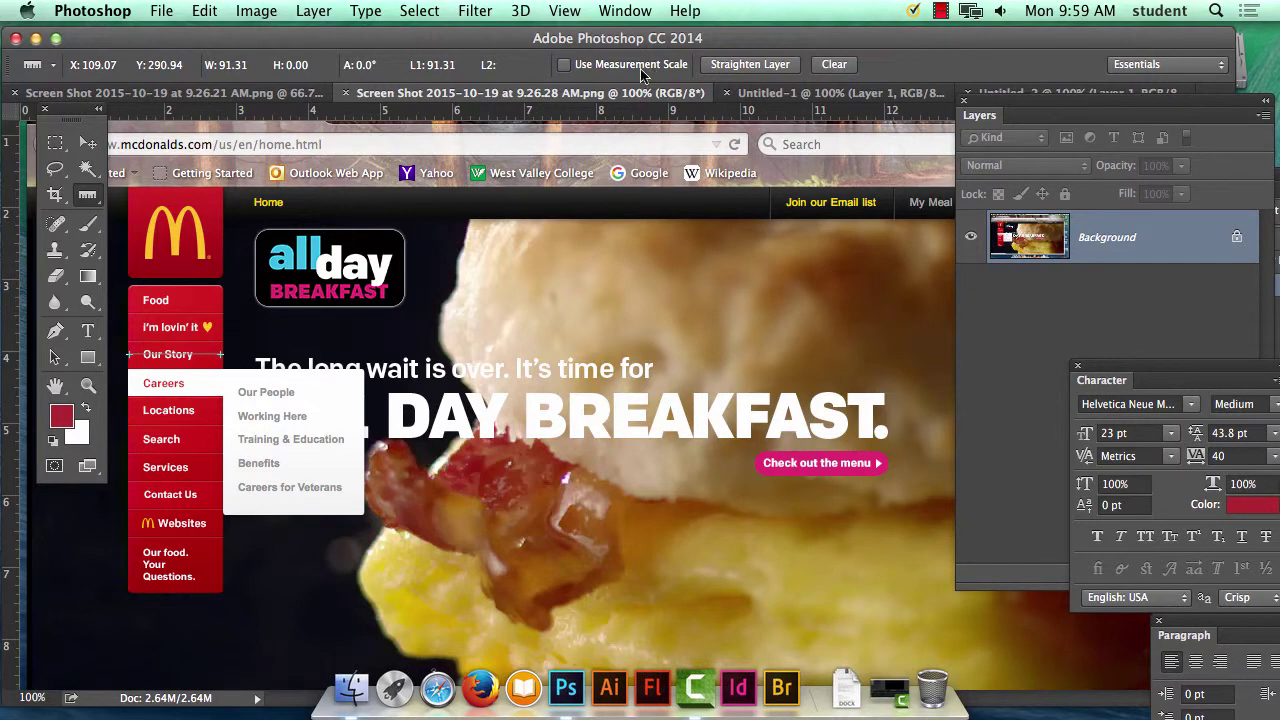
# Toggle the Ruler's Use Measurement Scale on and off, then check the empty tool presets list.
pyautogui.click(564, 66)
pyautogui.click(564, 66)
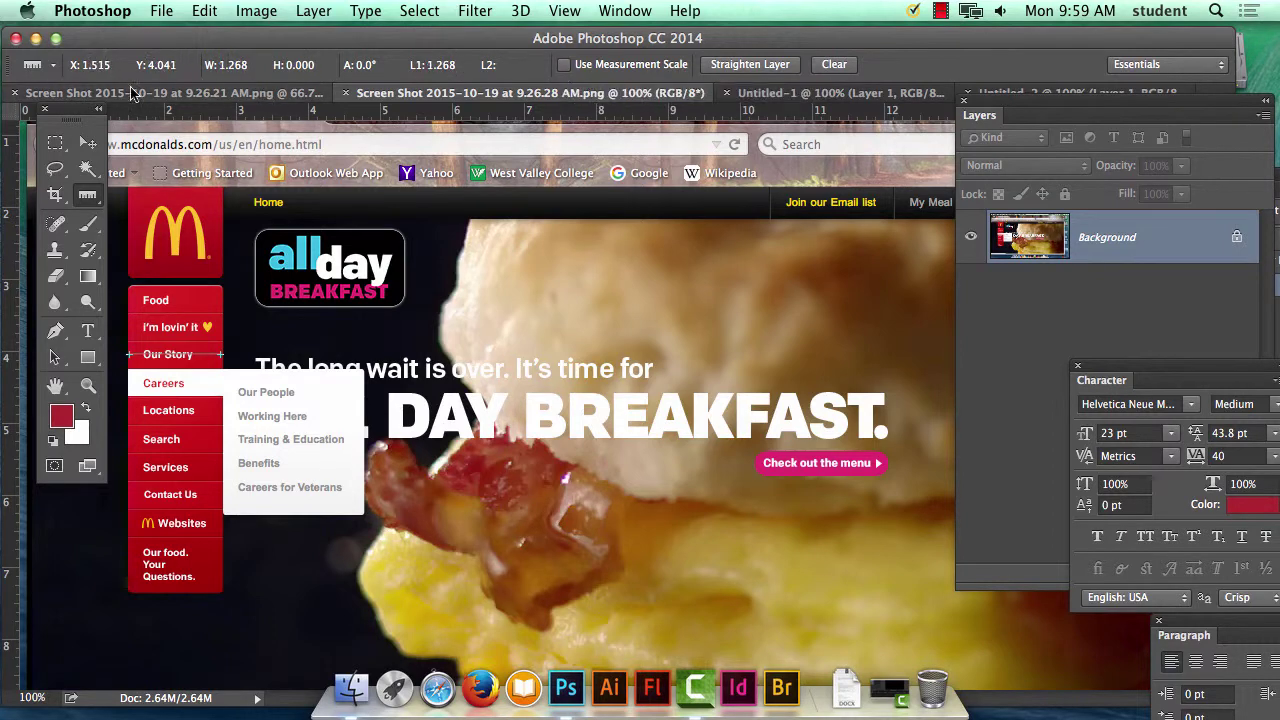
pyautogui.click(28, 67)
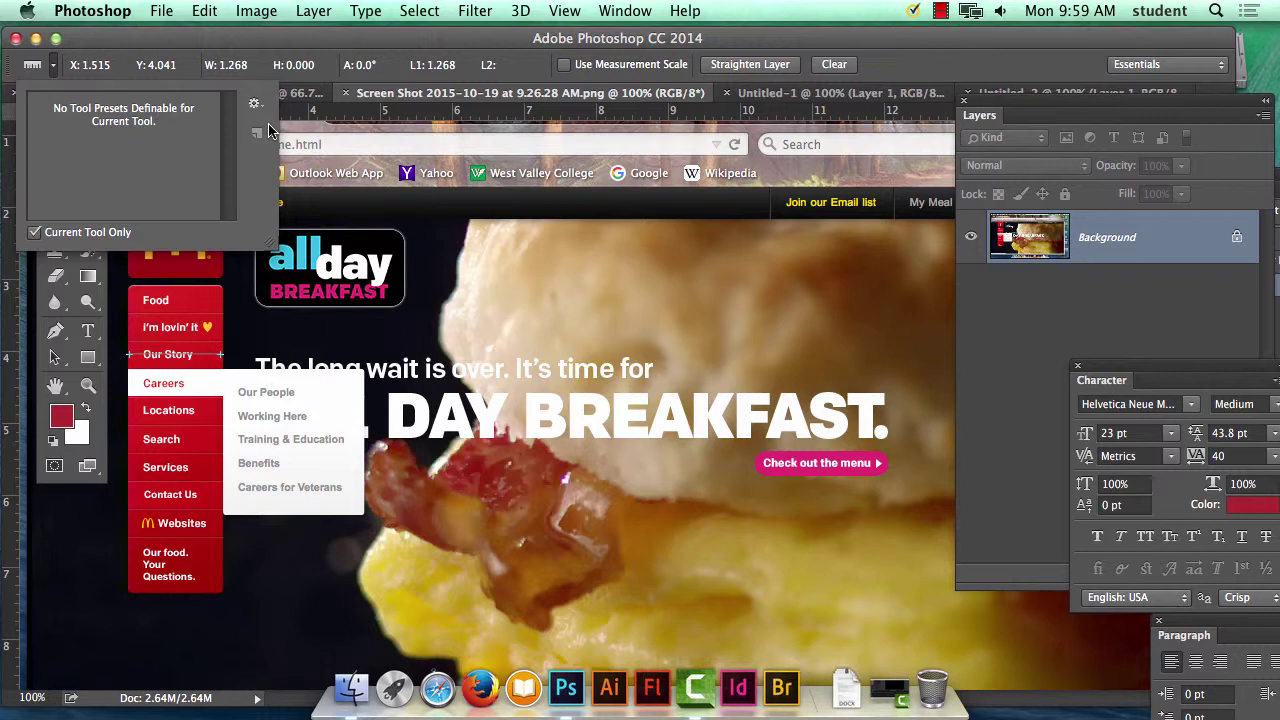
pyautogui.click(488, 40)
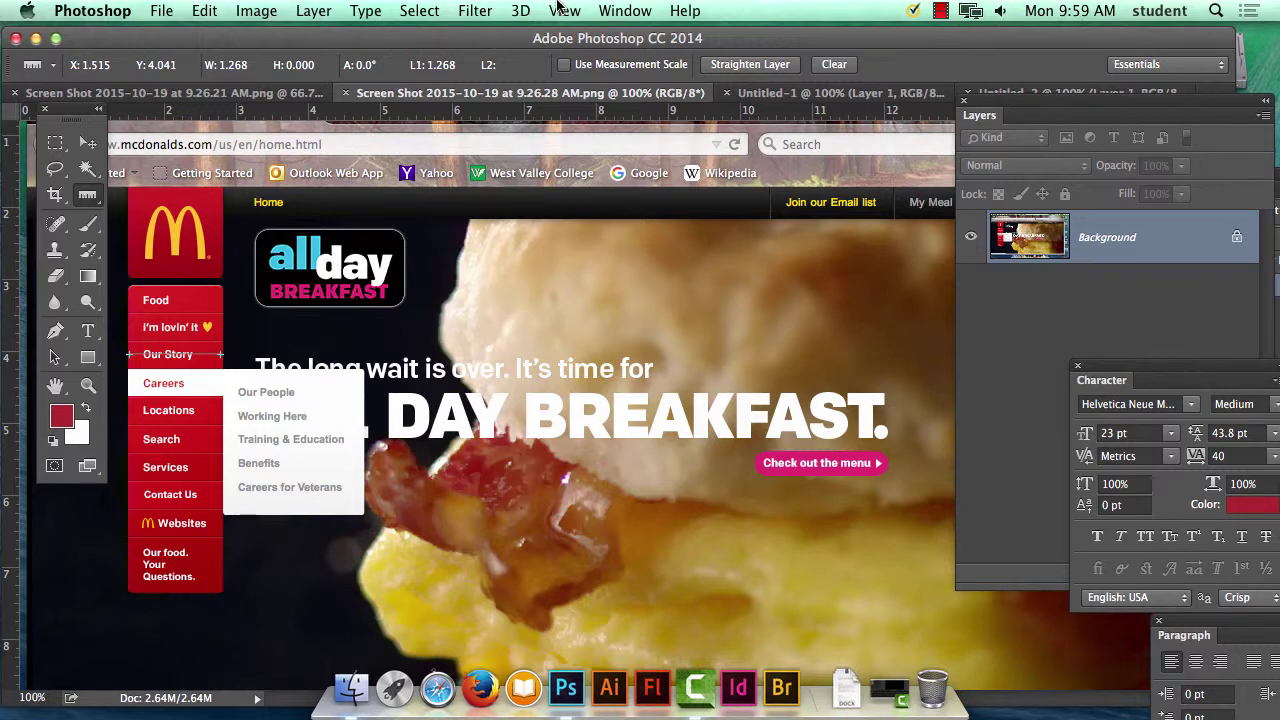
# Preview Desktop files such as magazine_cover5.jpg, Masthead.jpg, Cover.psd and wheel.ai in the Open dialog.
pyautogui.click(162, 10)
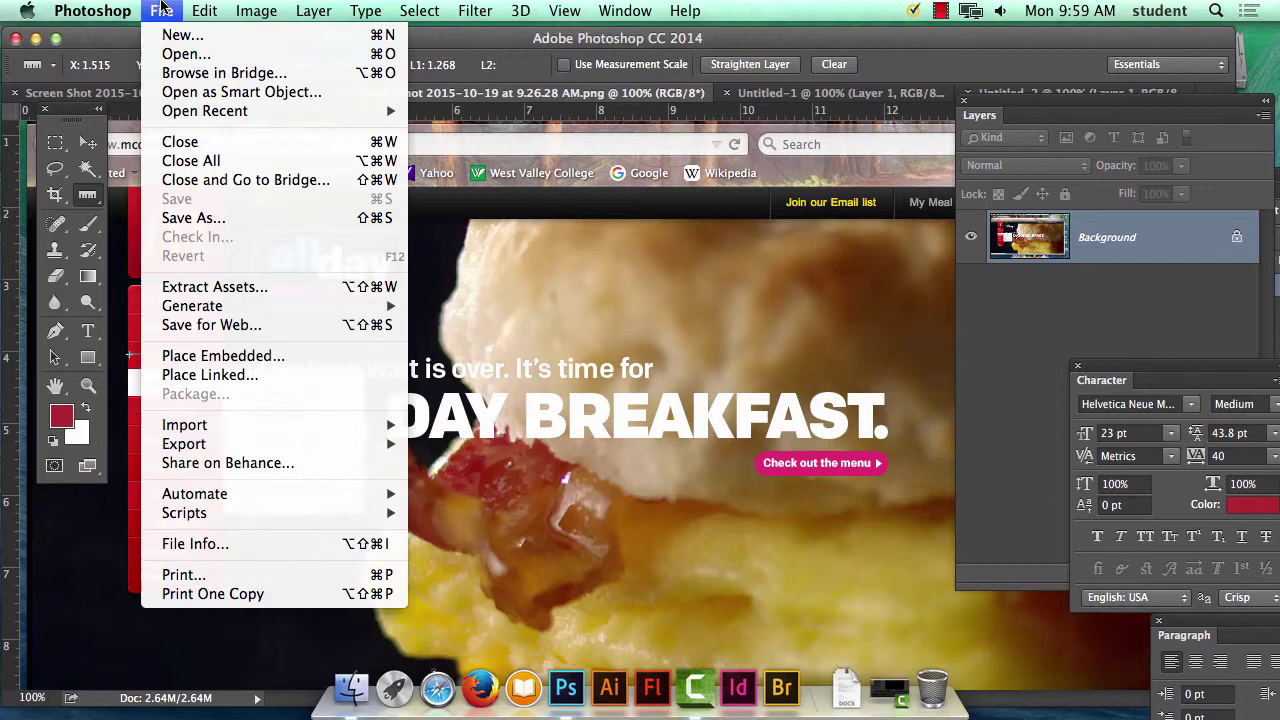
pyautogui.click(186, 53)
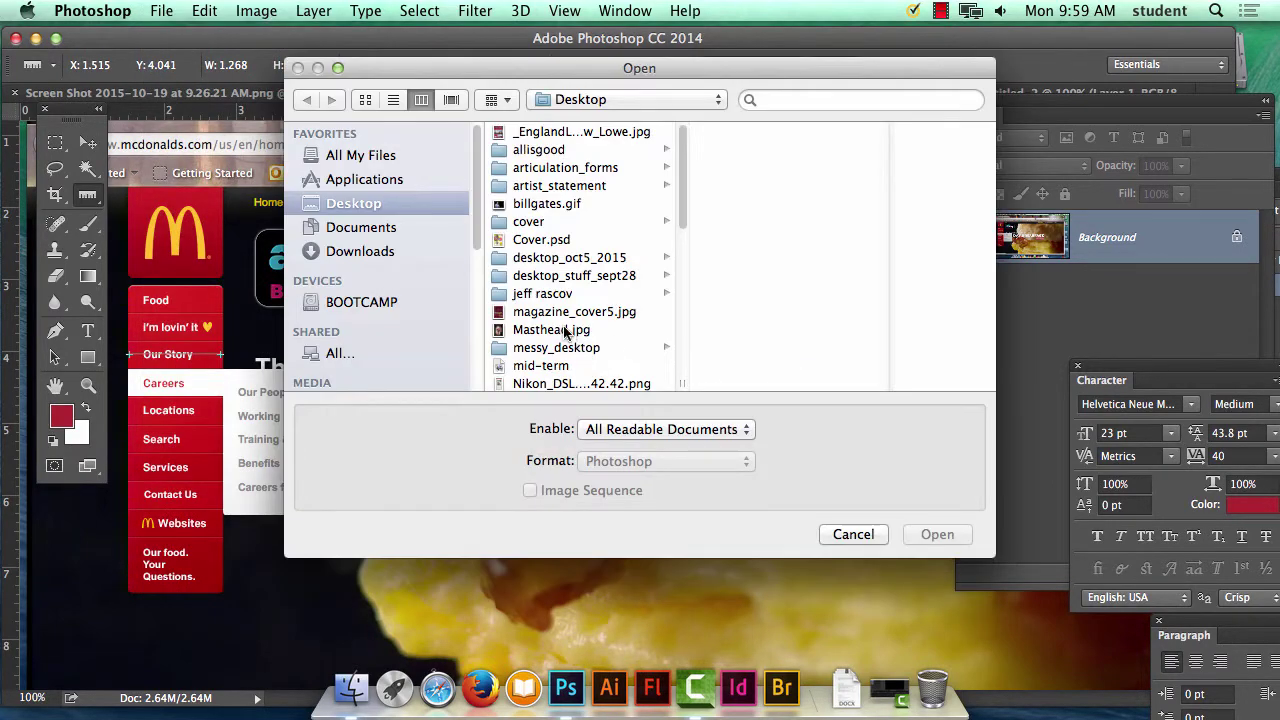
pyautogui.click(568, 312)
pyautogui.click(560, 332)
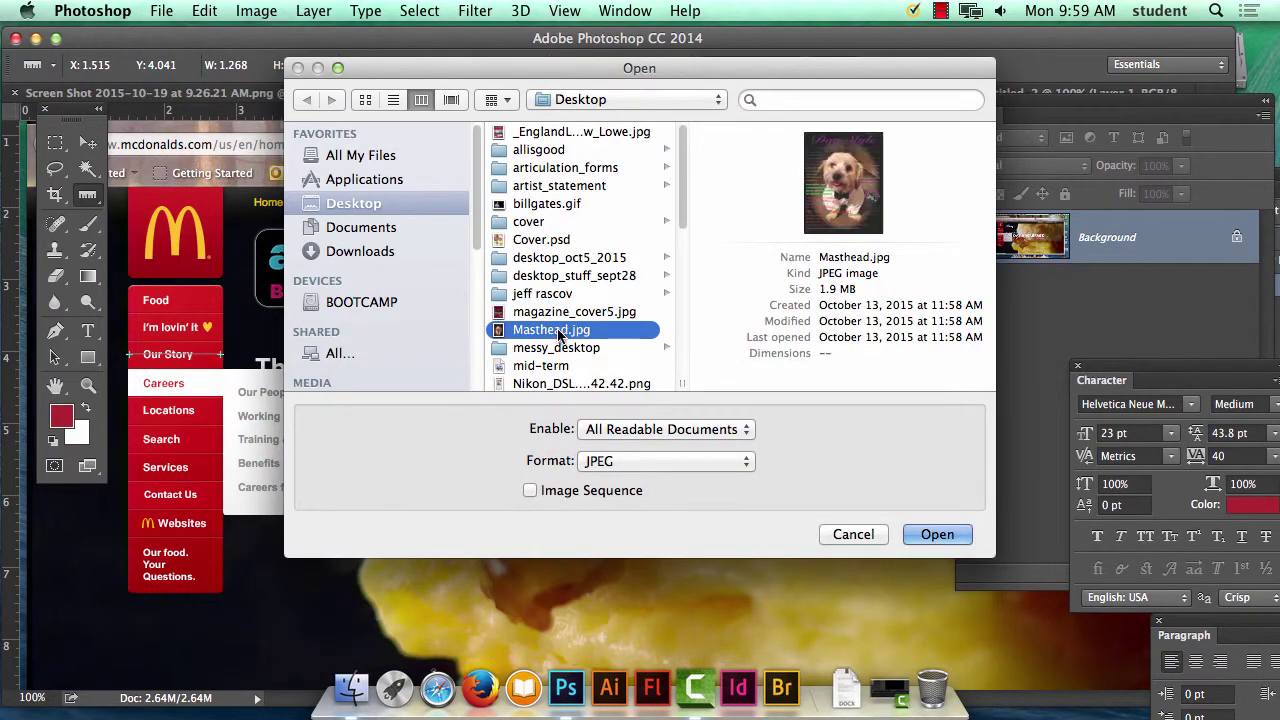
pyautogui.click(595, 366)
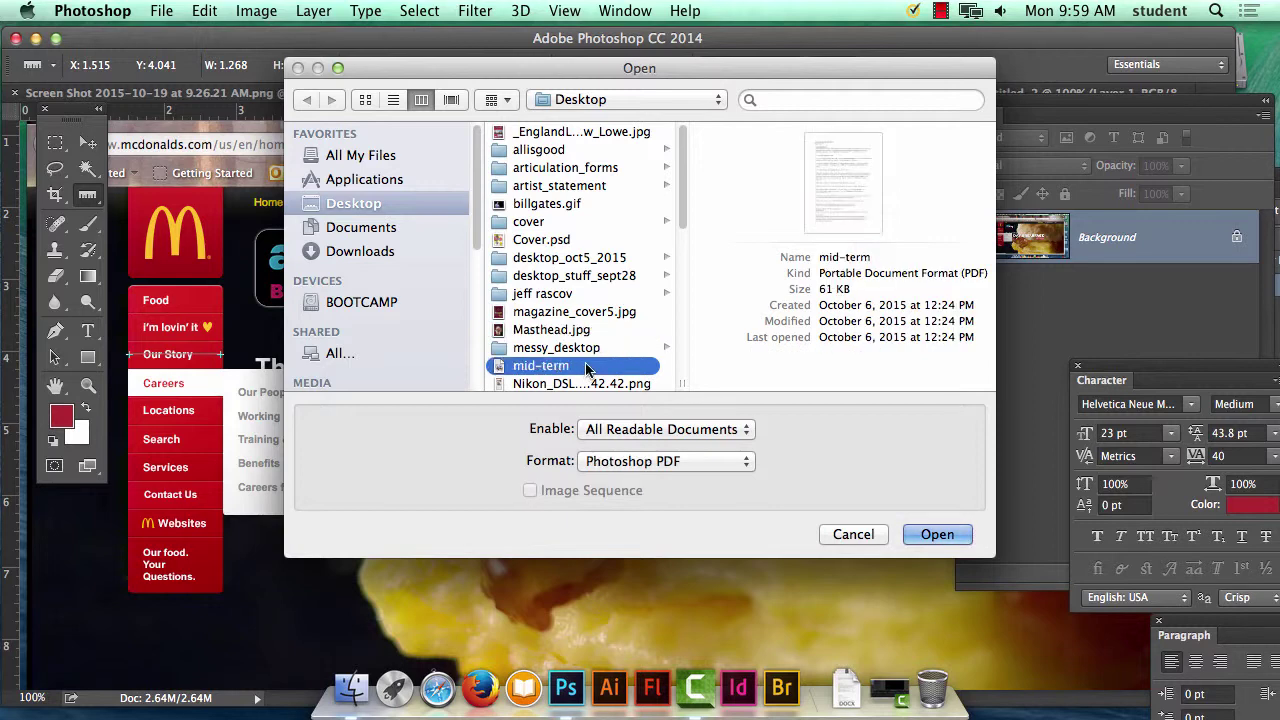
pyautogui.click(590, 384)
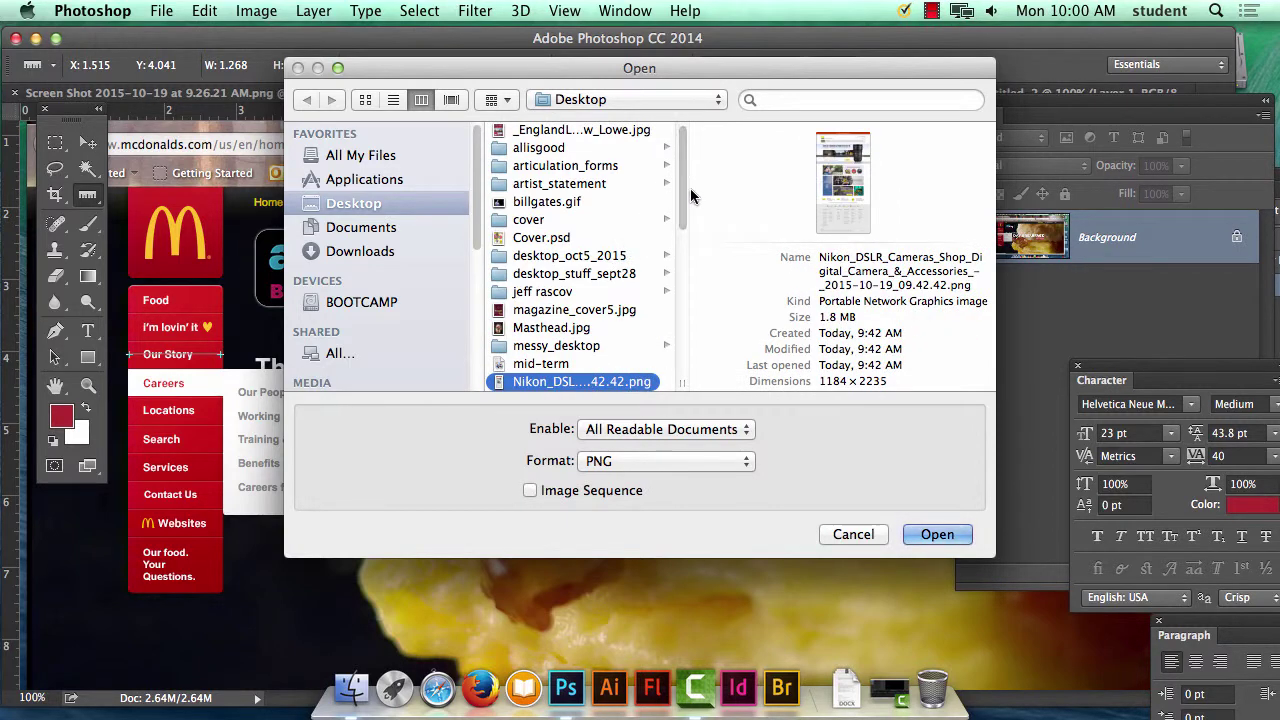
pyautogui.scroll(-3, 687, 187)
pyautogui.click(561, 140)
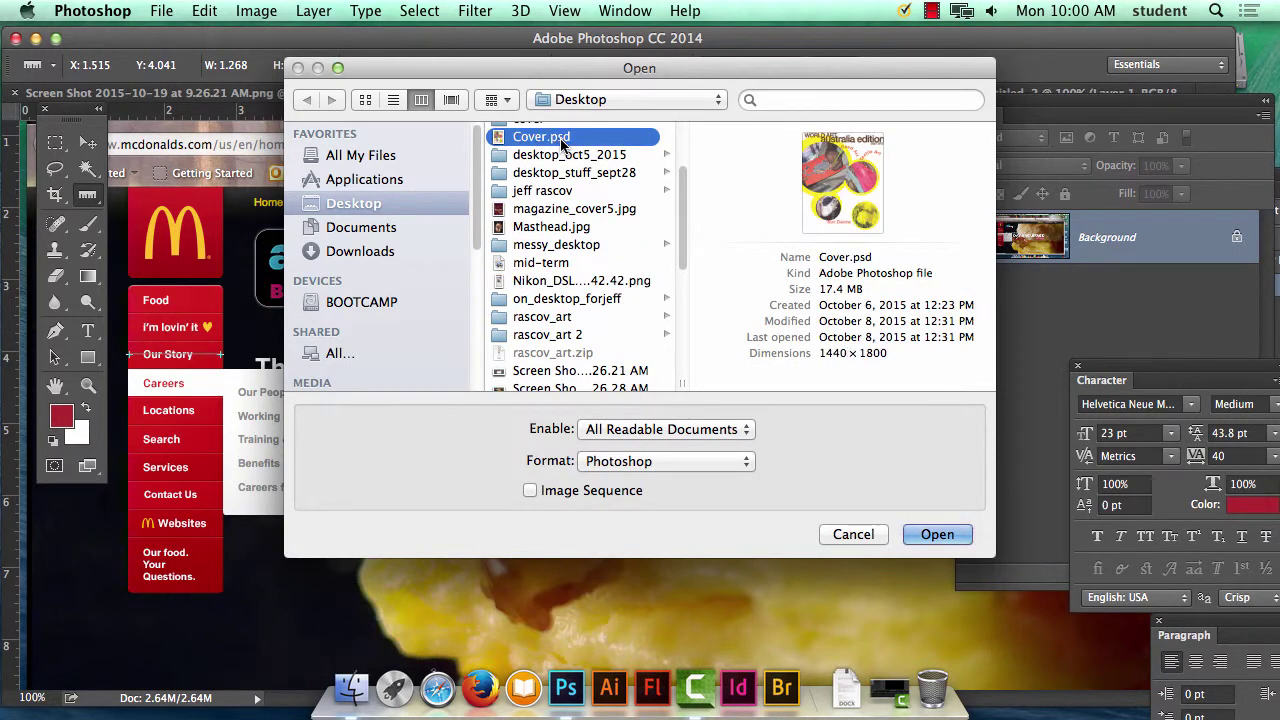
pyautogui.scroll(-2, 680, 268)
pyautogui.scroll(-3, 685, 275)
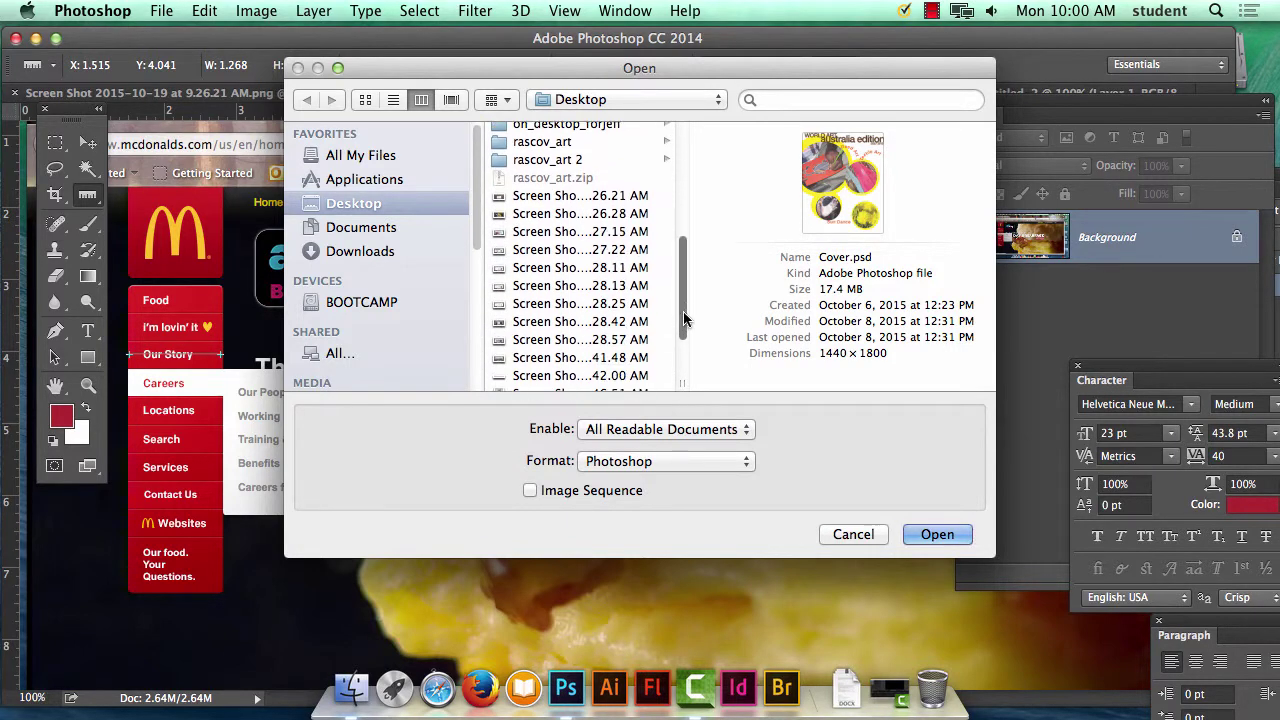
pyautogui.click(577, 304)
pyautogui.scroll(-3, 668, 261)
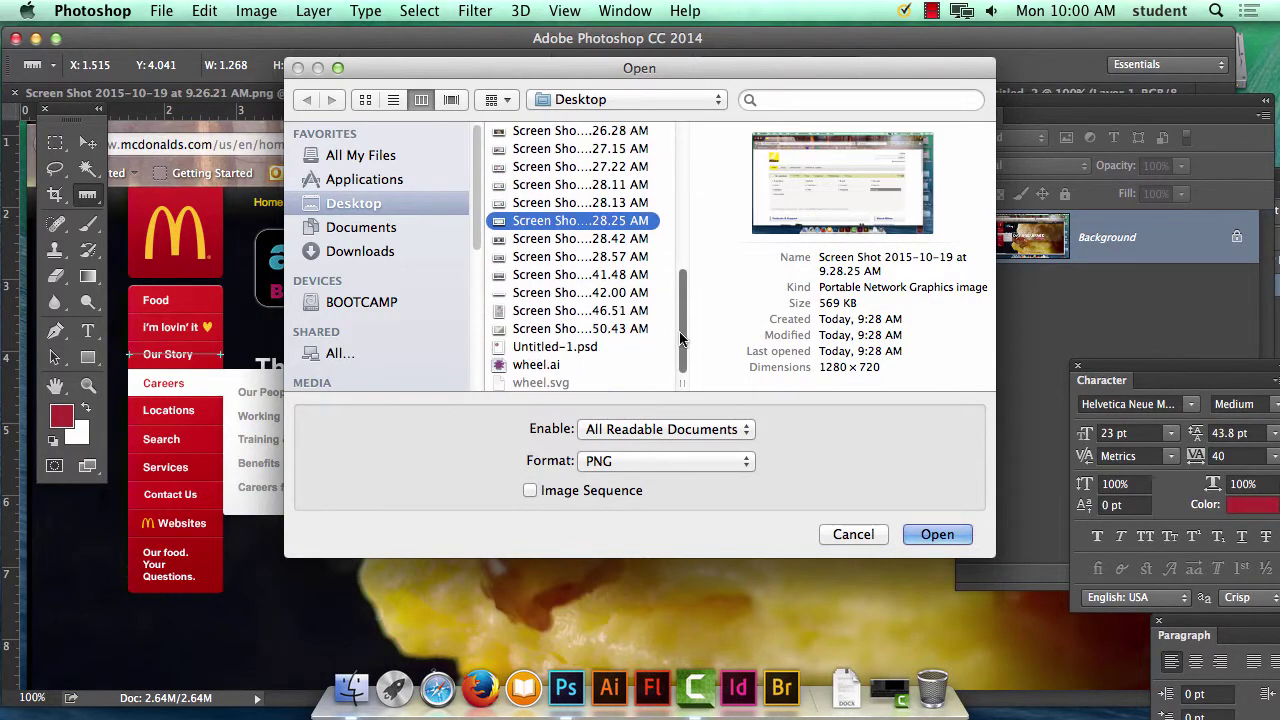
pyautogui.click(540, 364)
pyautogui.click(540, 347)
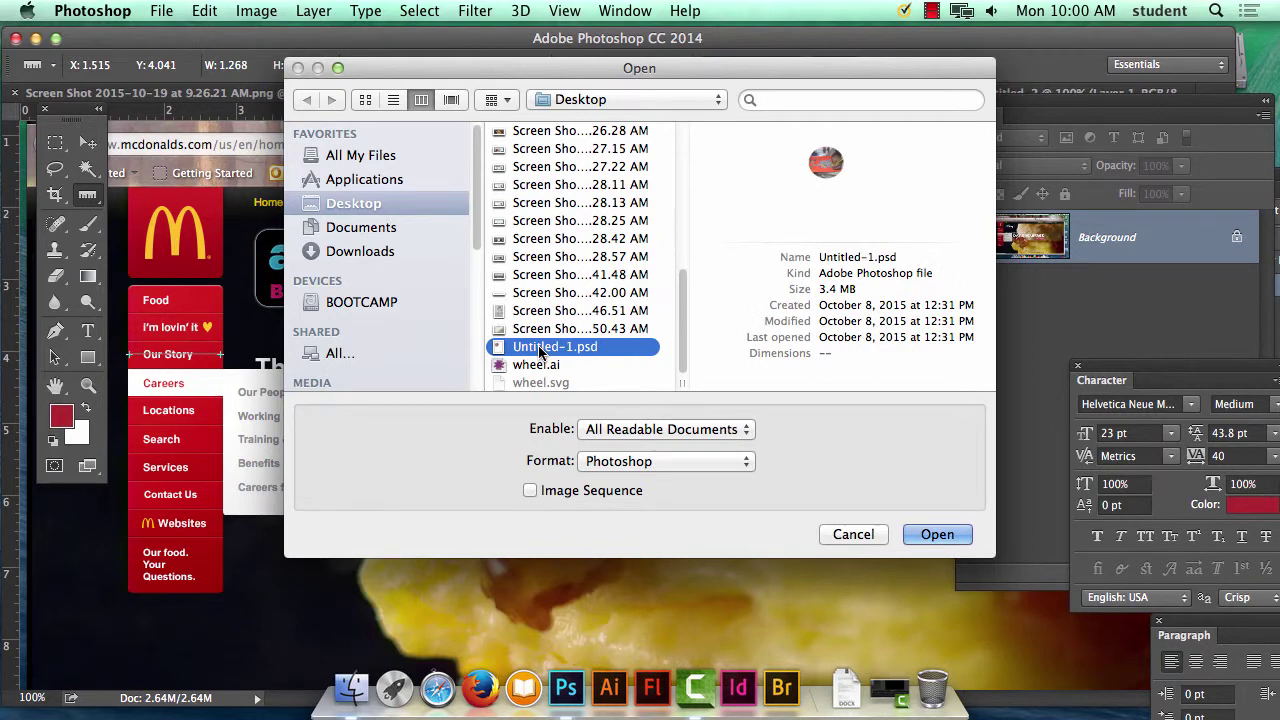
pyautogui.scroll(10, 555, 260)
# Open Lautrec.jpg from the artist_statement folder.
pyautogui.click(565, 188)
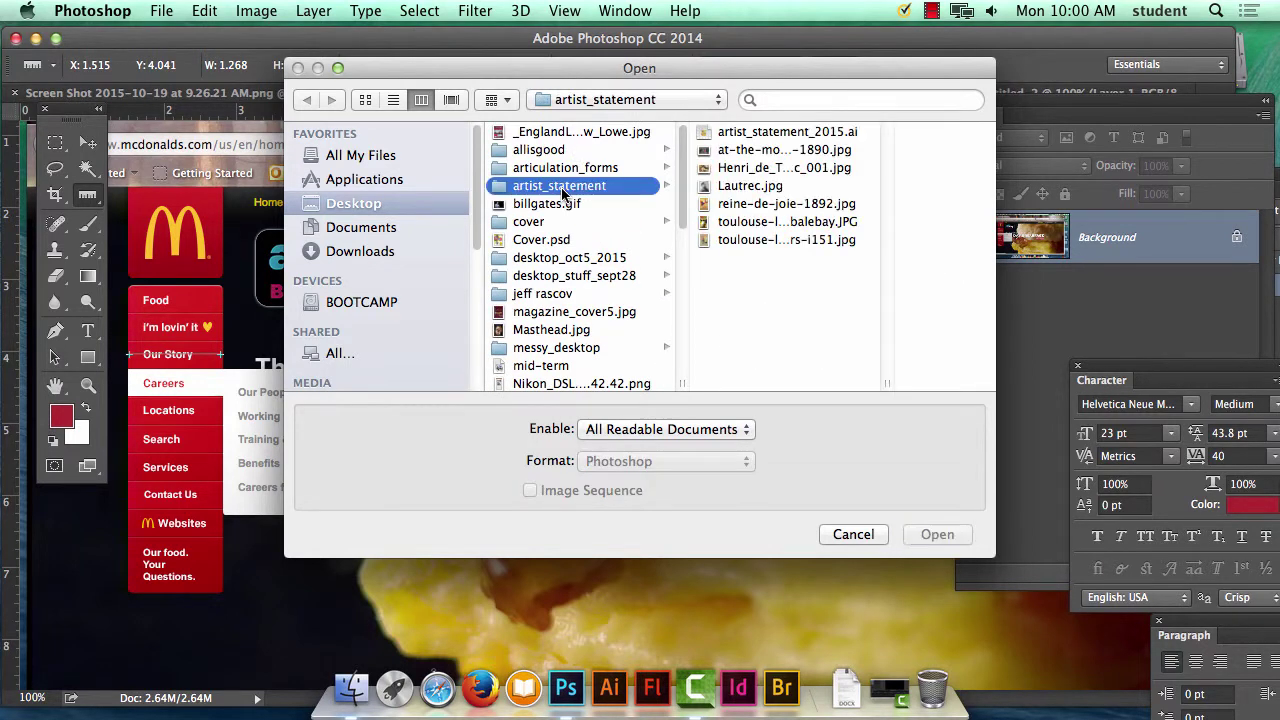
pyautogui.click(778, 205)
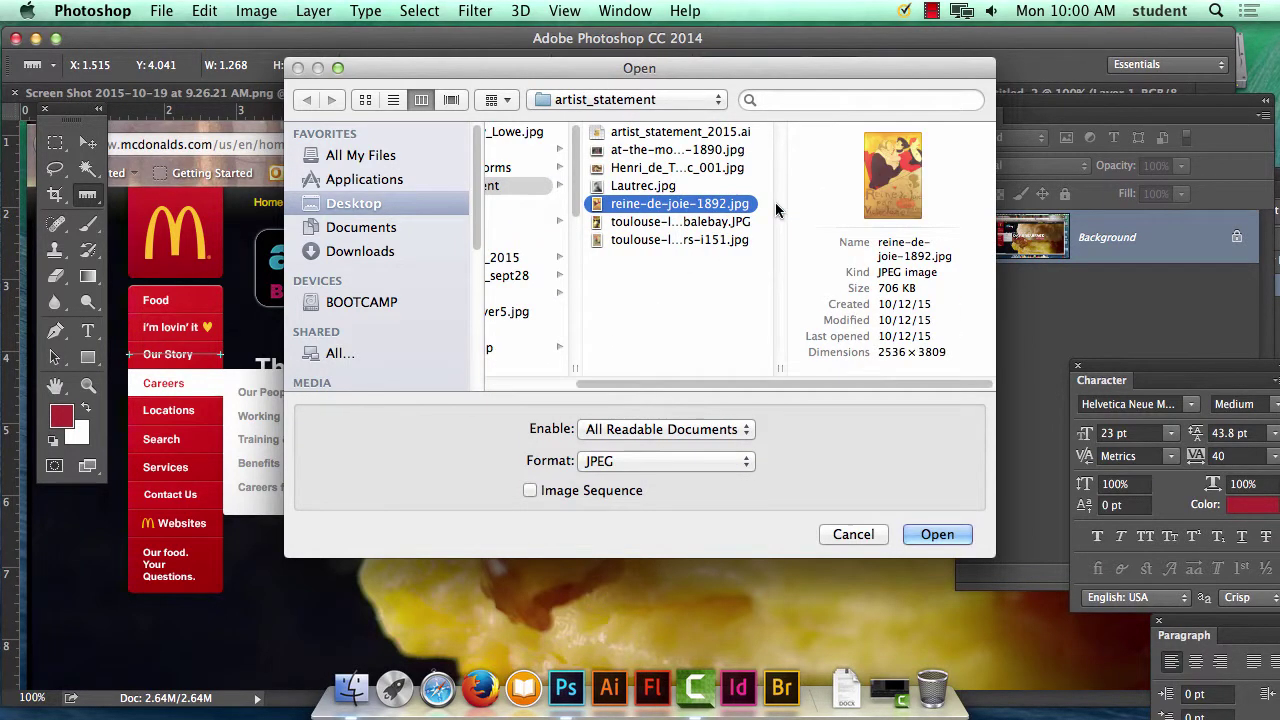
pyautogui.doubleClick(615, 186)
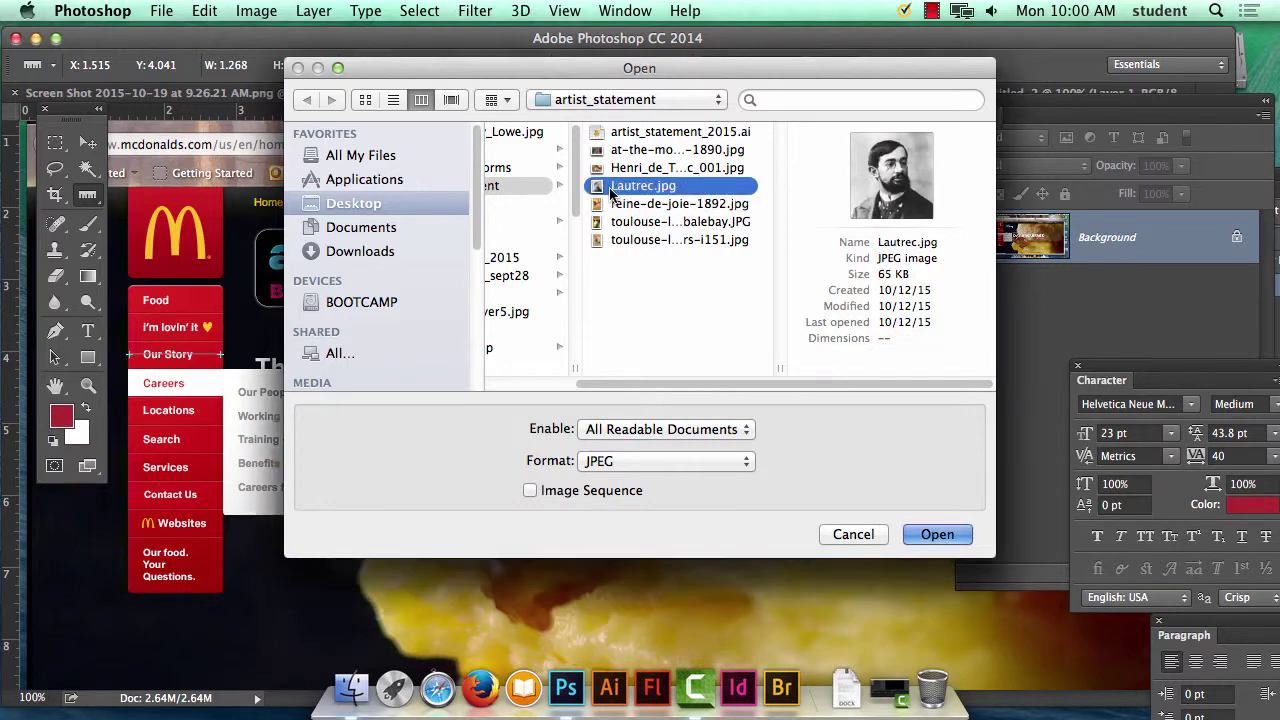
# Open the toulouse-lautrec-concert-balebay.JPG concert poster from the same folder.
pyautogui.click(162, 11)
pyautogui.click(167, 55)
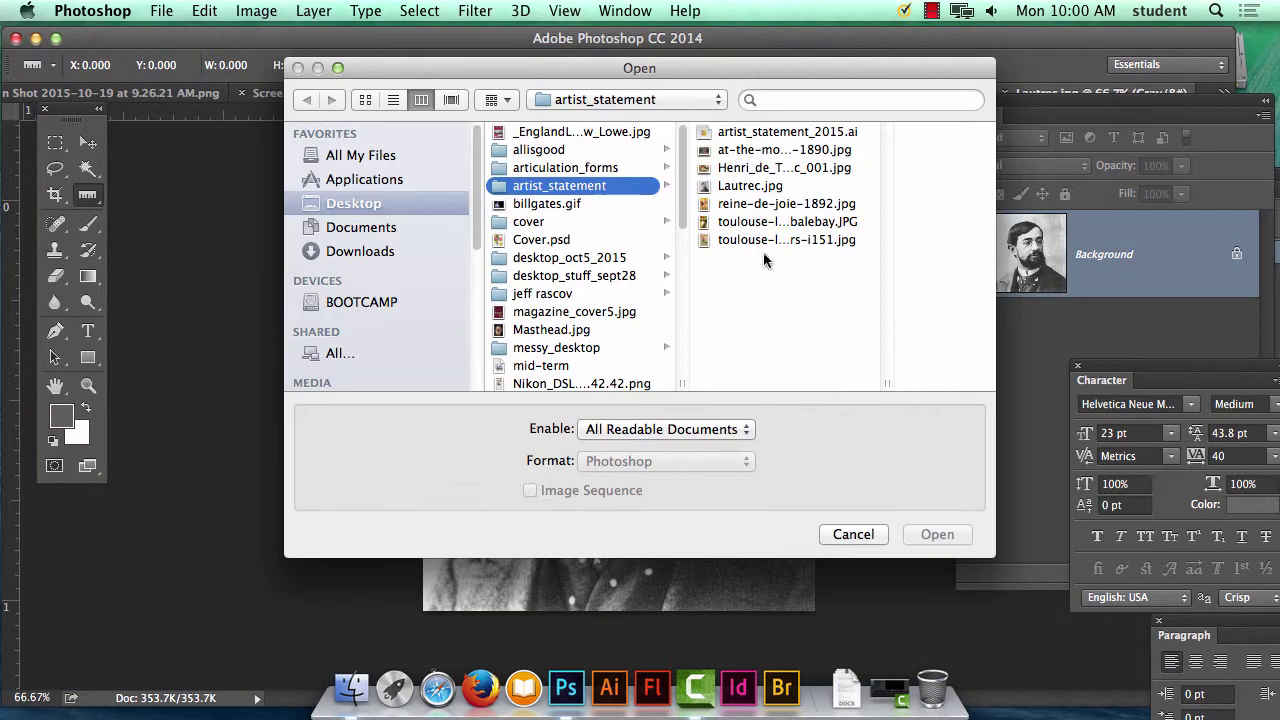
pyautogui.click(752, 240)
pyautogui.click(749, 223)
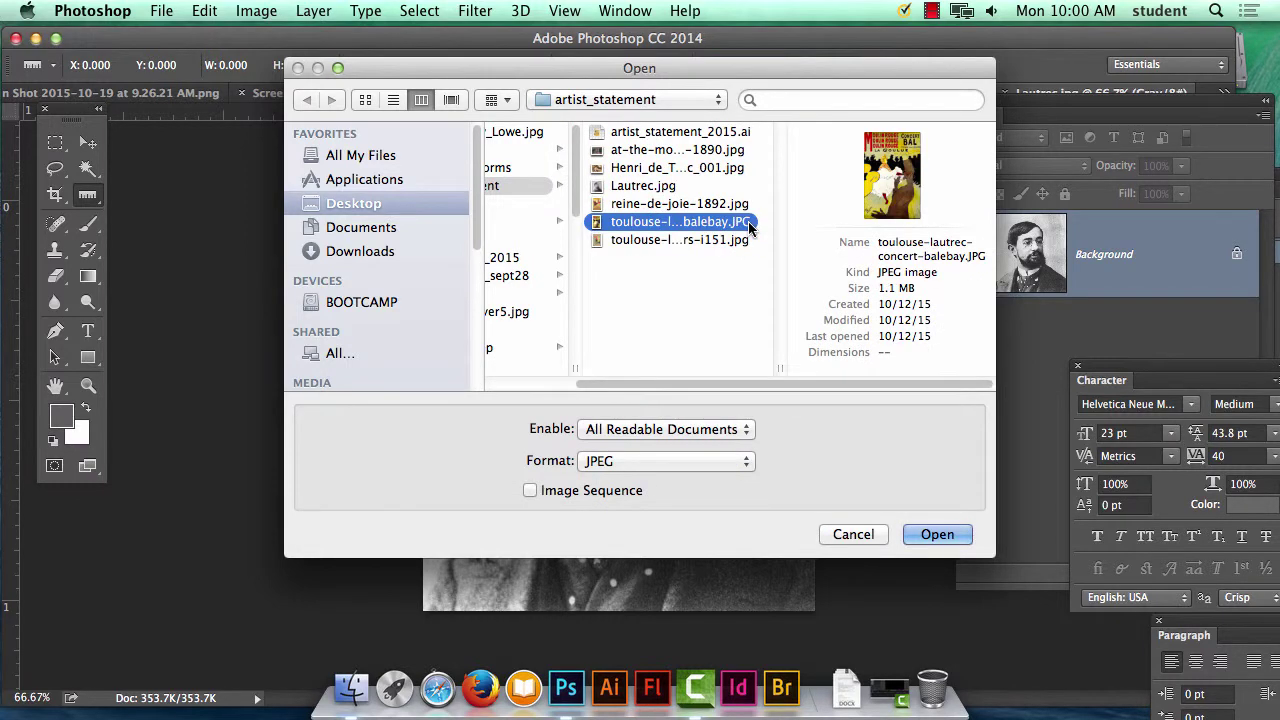
pyautogui.click(937, 535)
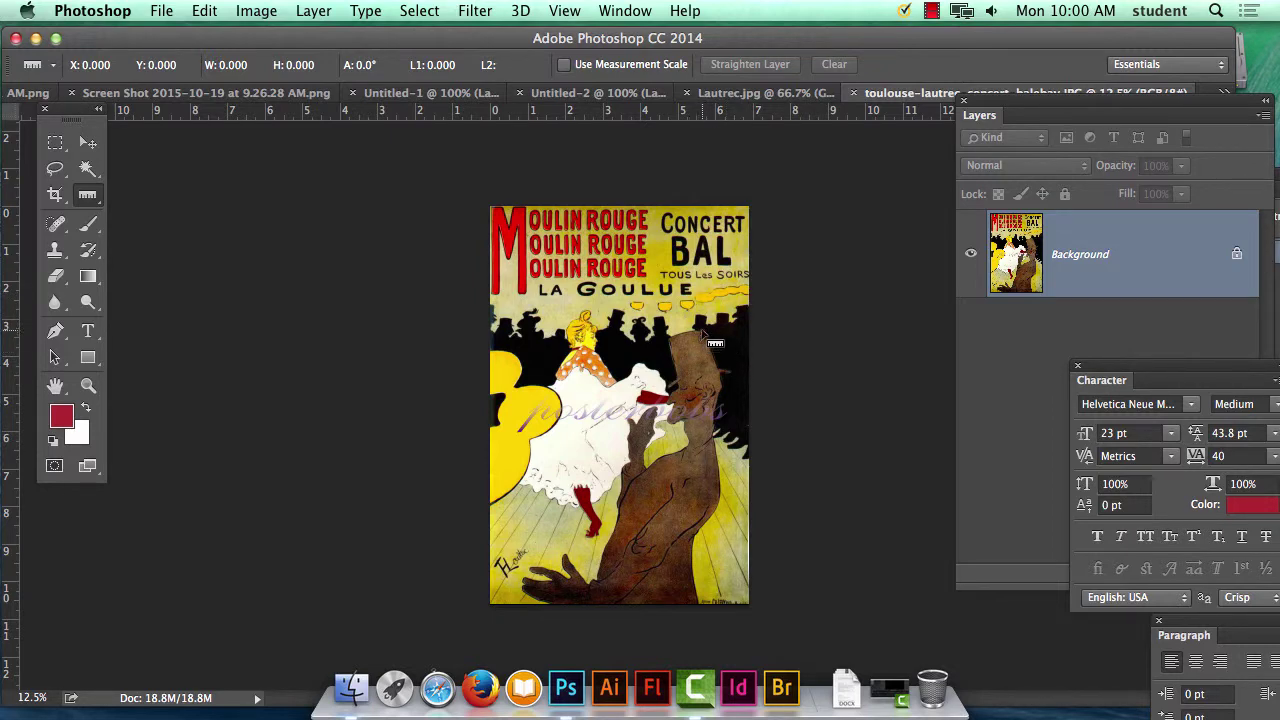
# Measure the figure's slant with the Ruler, rotate the canvas 21.63° clockwise, then undo the rotation.
pyautogui.moveTo(701, 333); pyautogui.dragTo(723, 387)
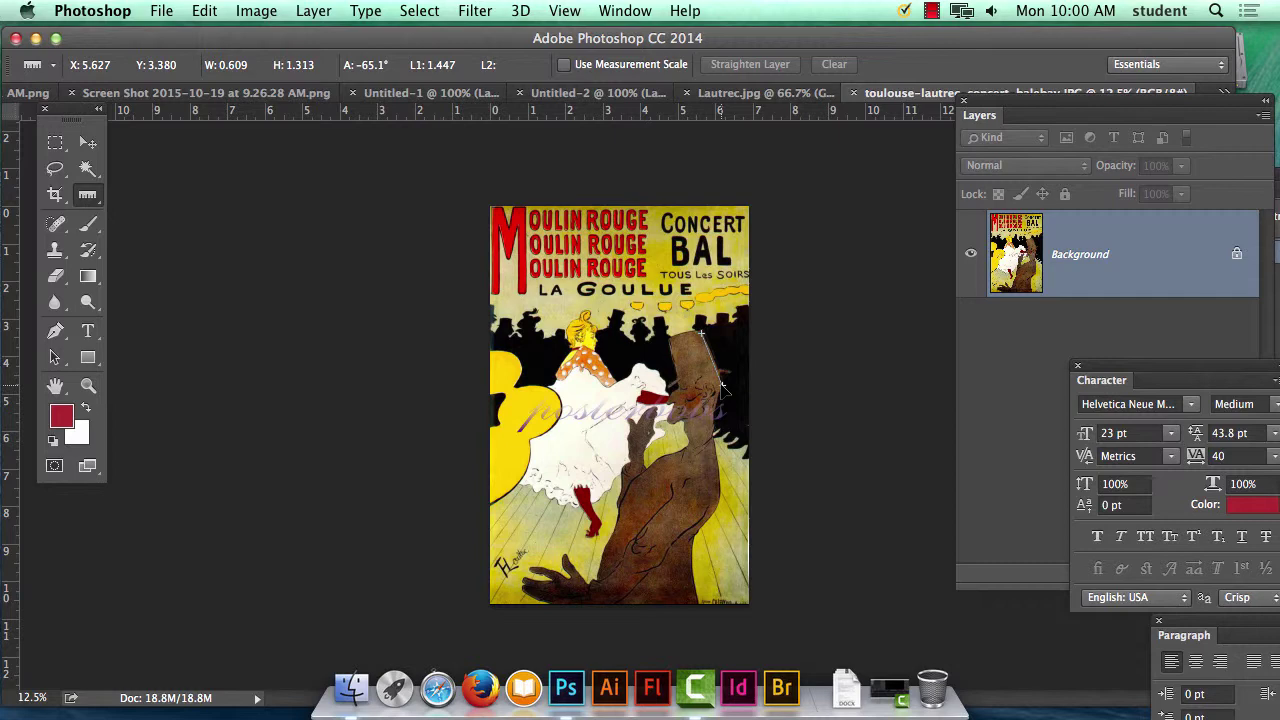
pyautogui.moveTo(723, 386); pyautogui.dragTo(722, 385)
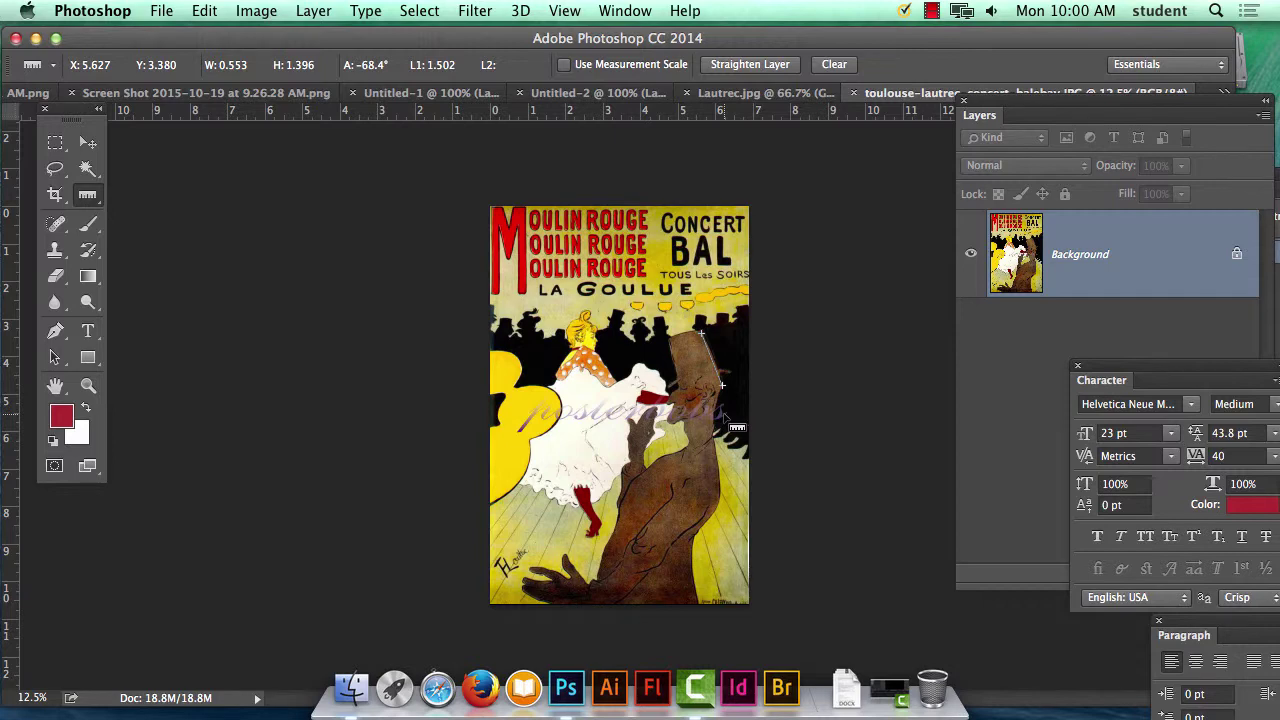
pyautogui.click(258, 10)
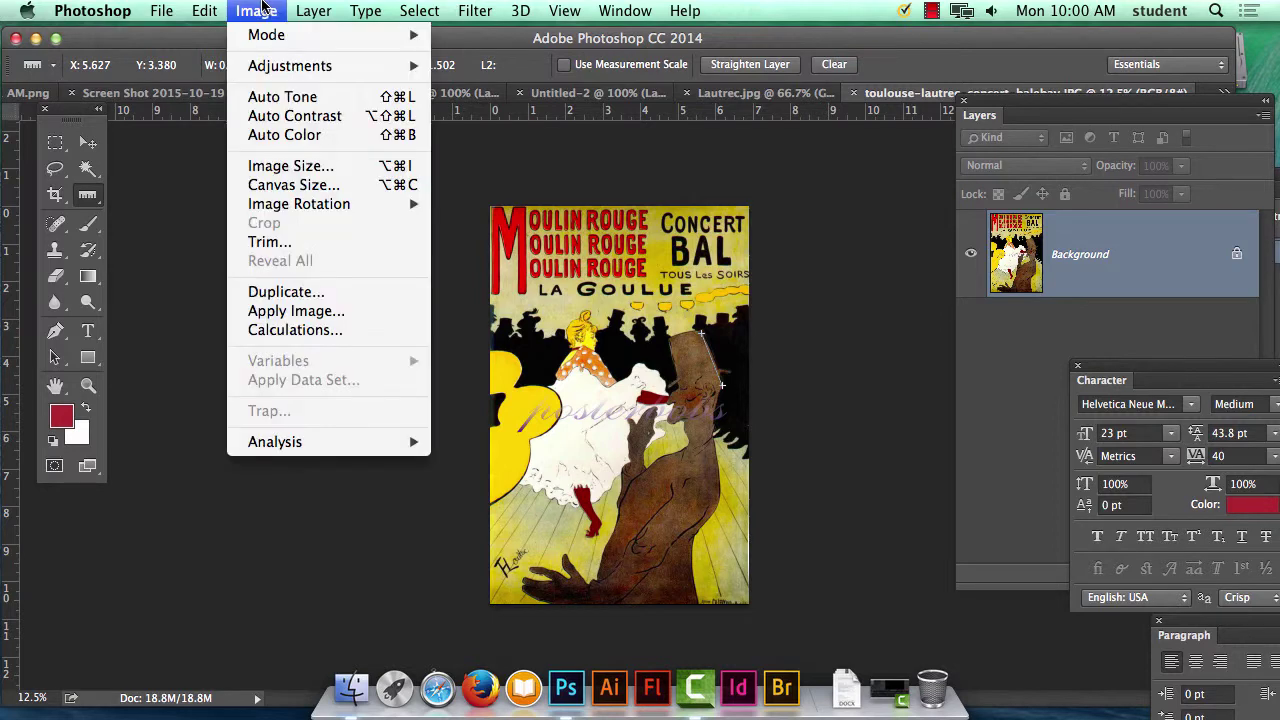
pyautogui.moveTo(360, 204)
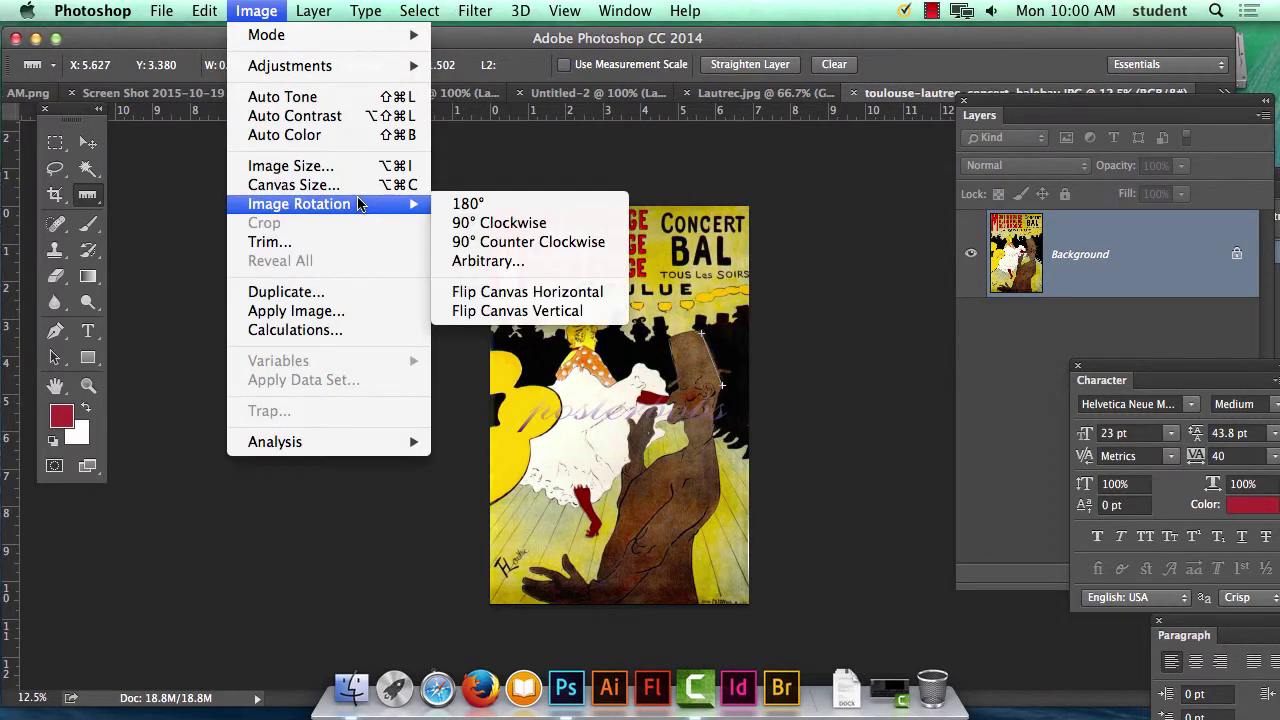
pyautogui.click(545, 261)
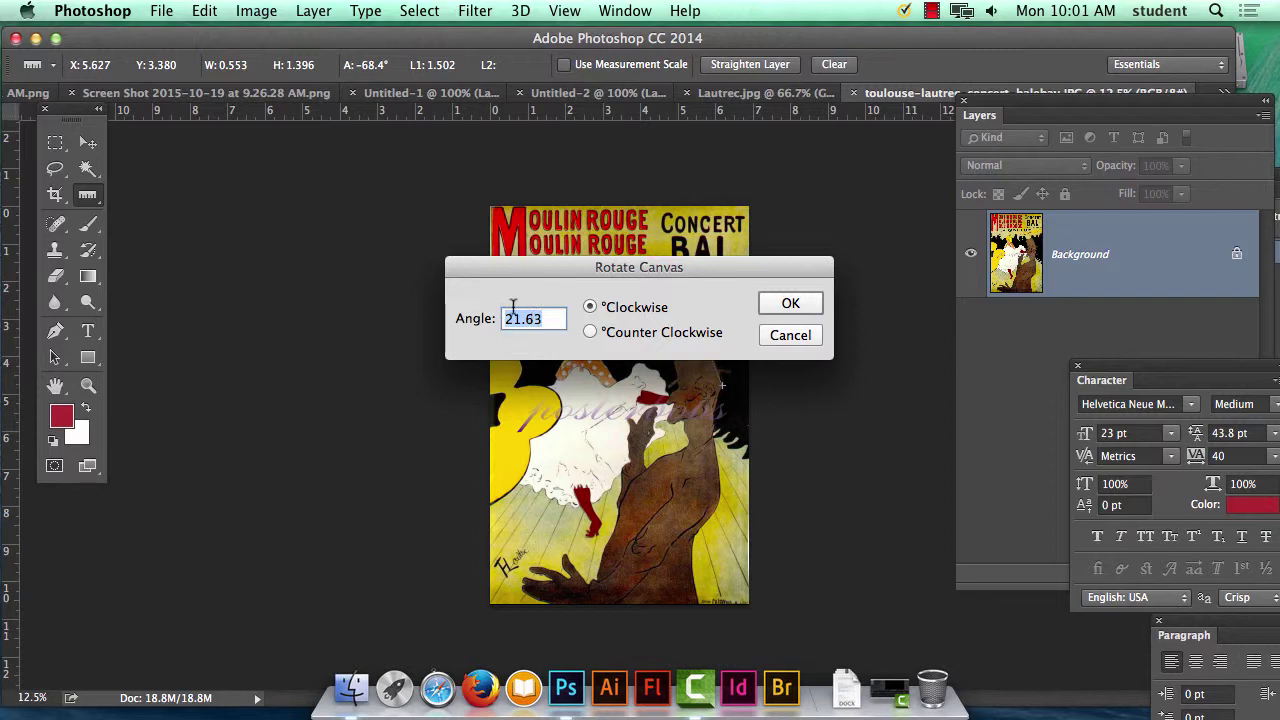
pyautogui.click(790, 303)
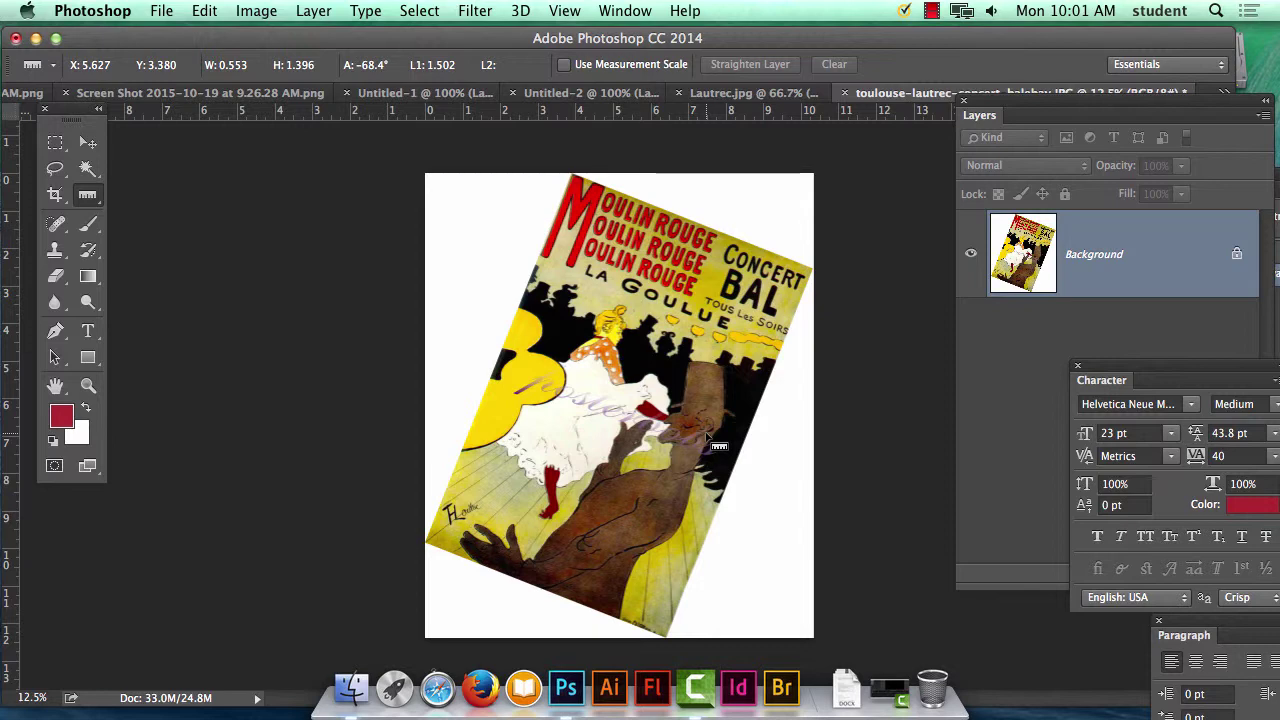
pyautogui.click(212, 10)
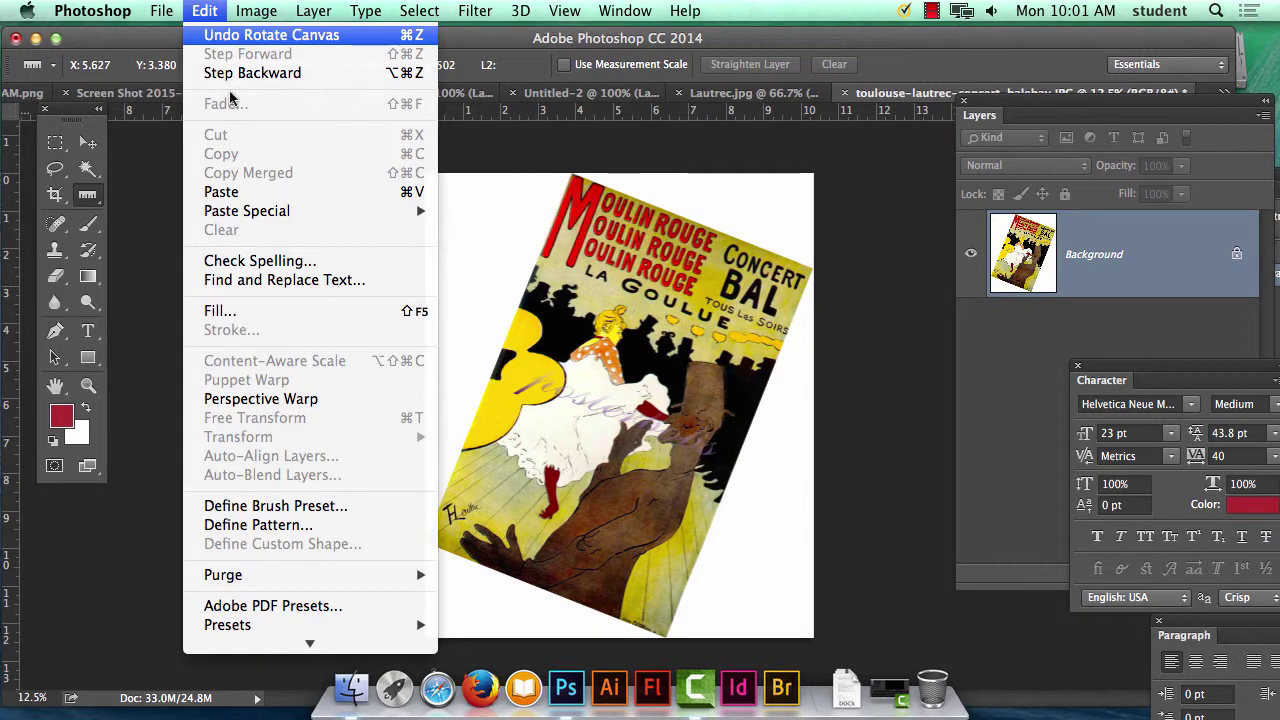
pyautogui.click(262, 35)
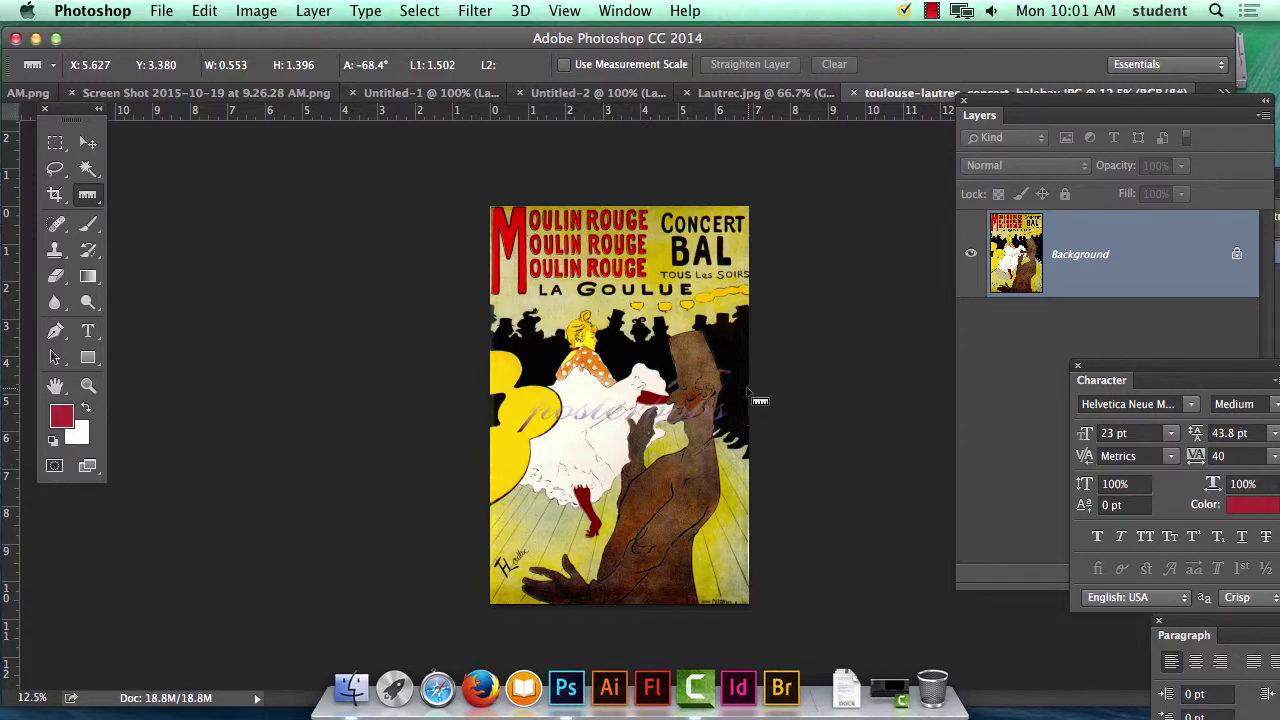
# Draw a new Ruler line along the figure and rotate the canvas 13.83° clockwise.
pyautogui.moveTo(669, 338); pyautogui.dragTo(685, 400)
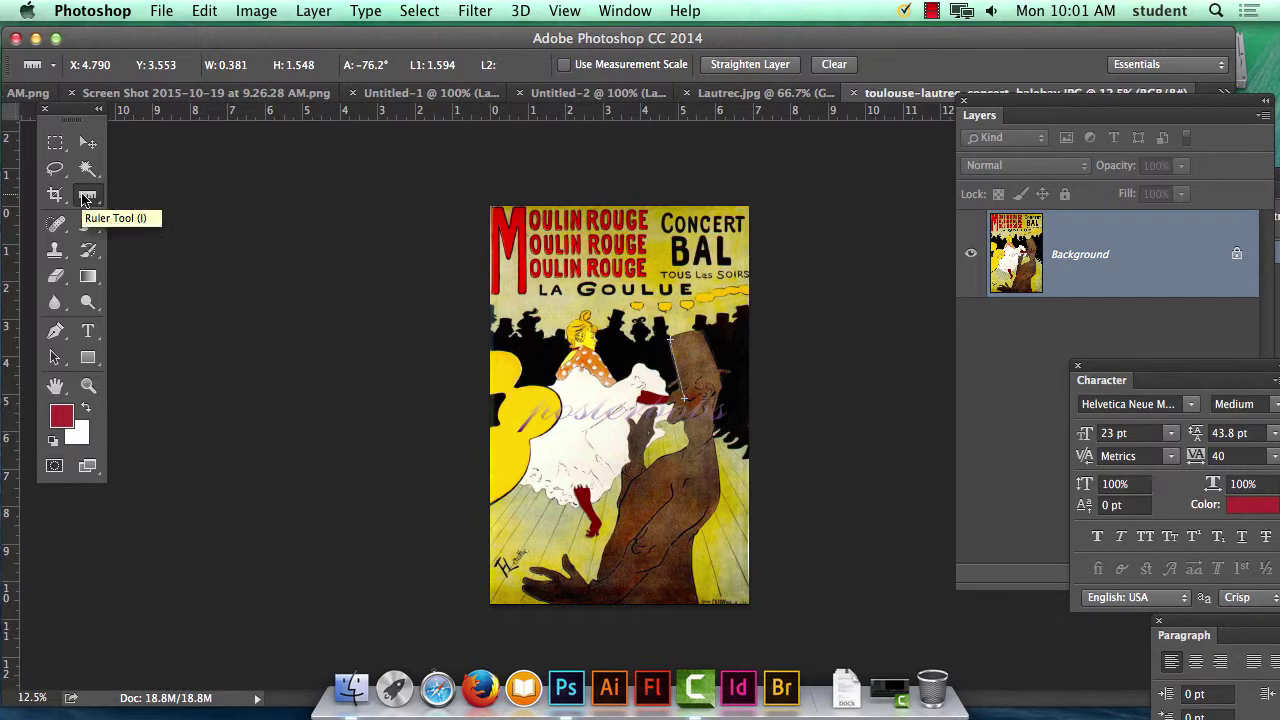
pyautogui.click(256, 11)
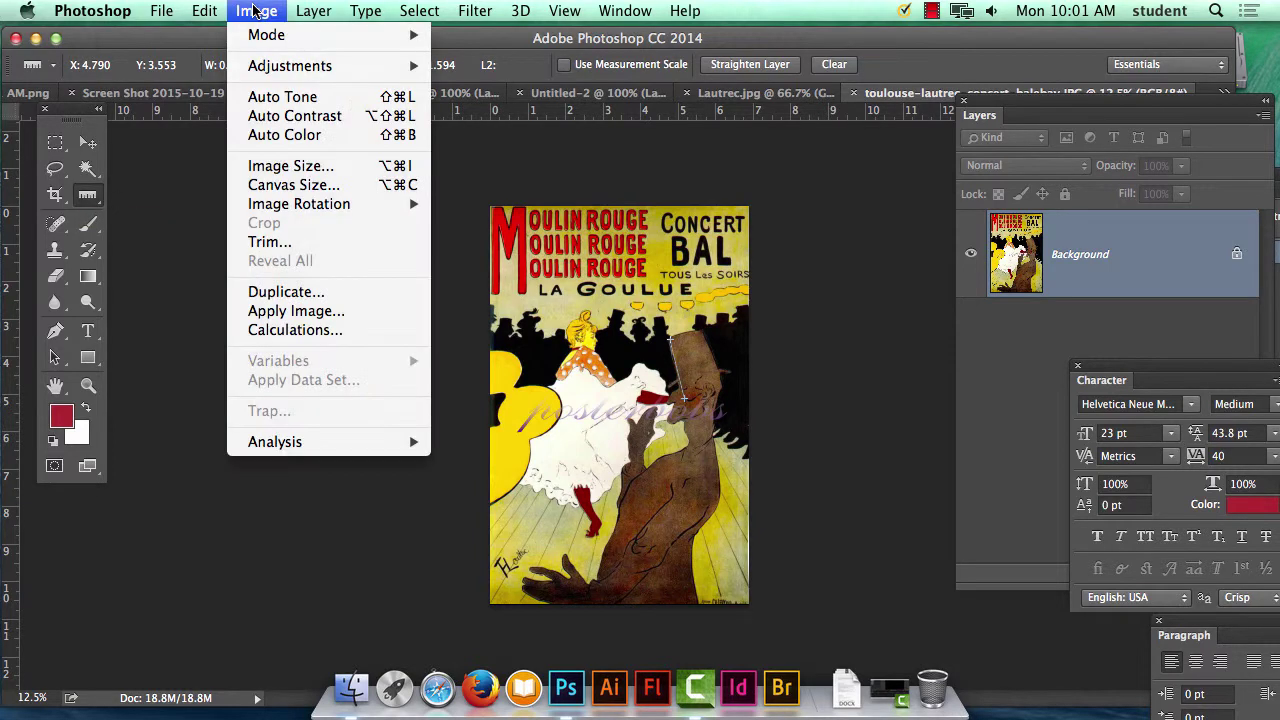
pyautogui.moveTo(307, 205)
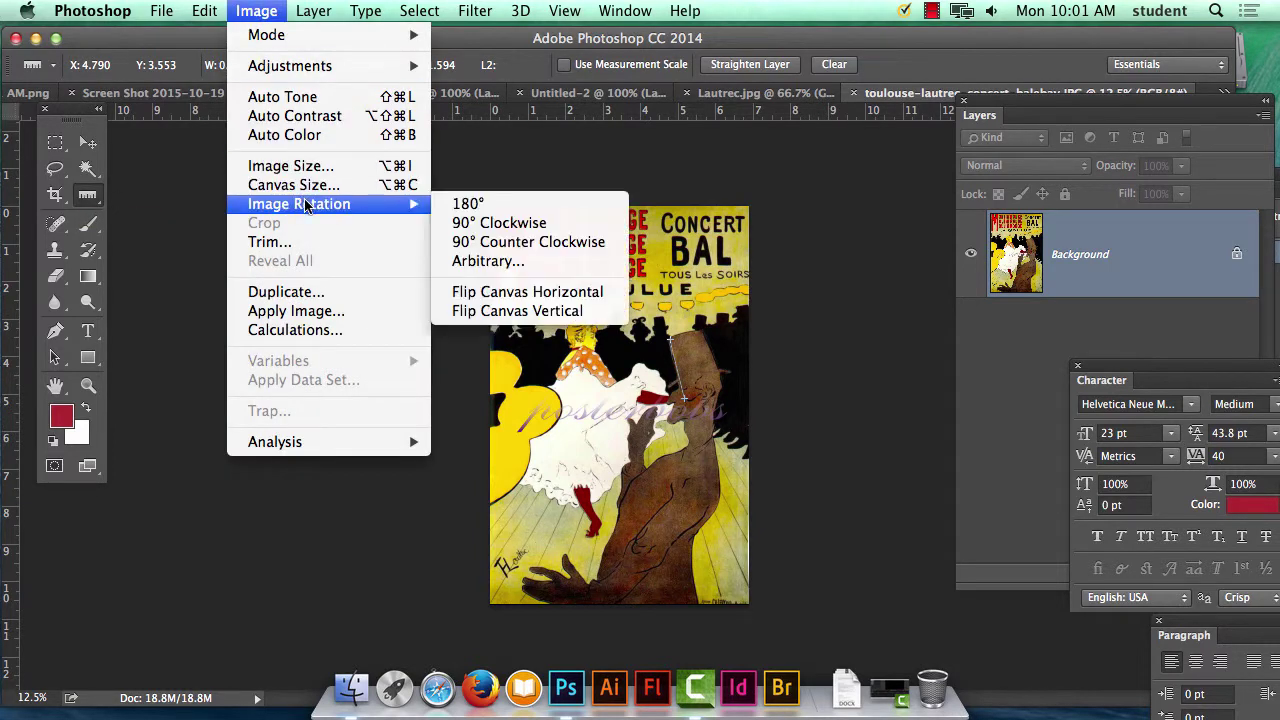
pyautogui.click(562, 262)
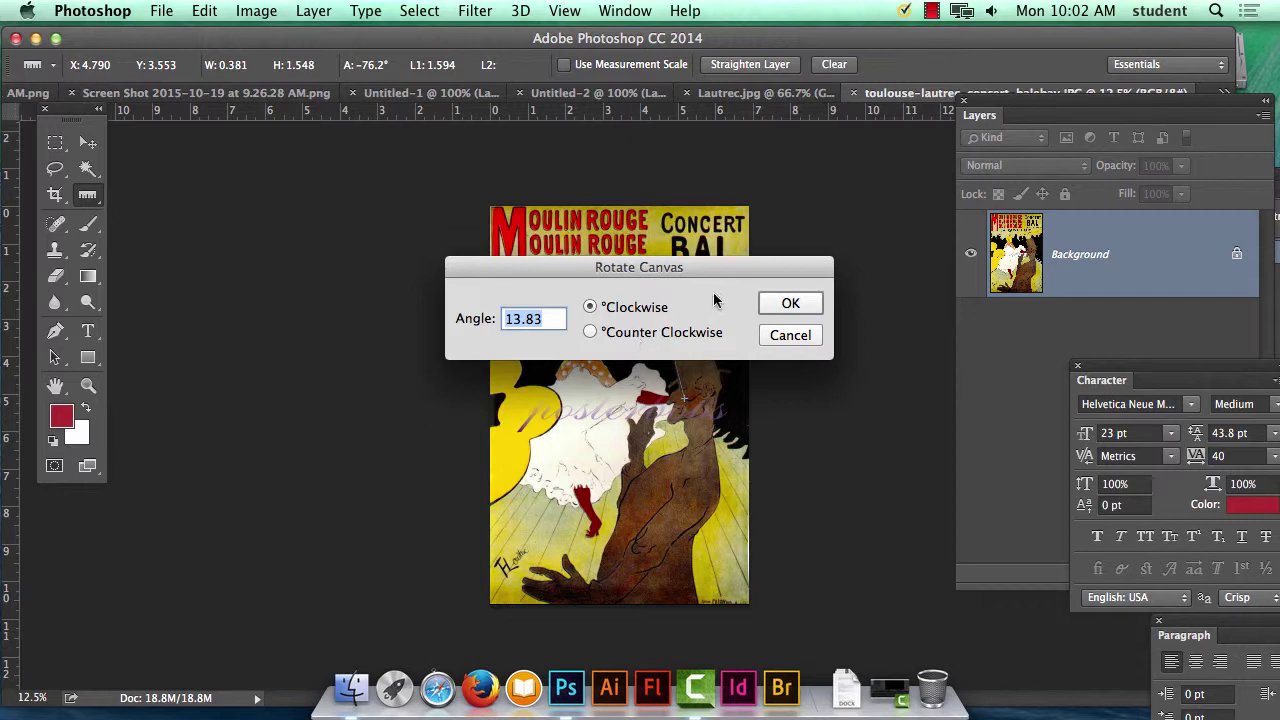
pyautogui.click(766, 307)
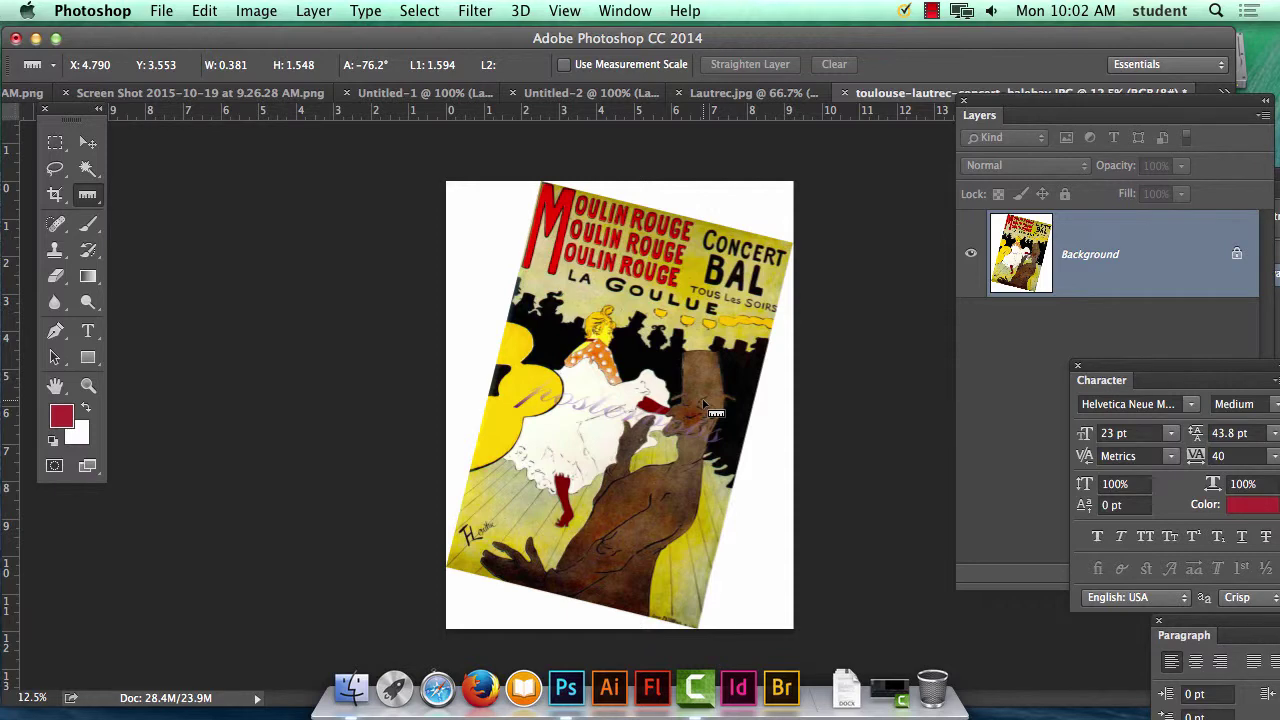
# Close the rotated concert poster with Don't Save, discarding its changes.
pyautogui.click(844, 92)
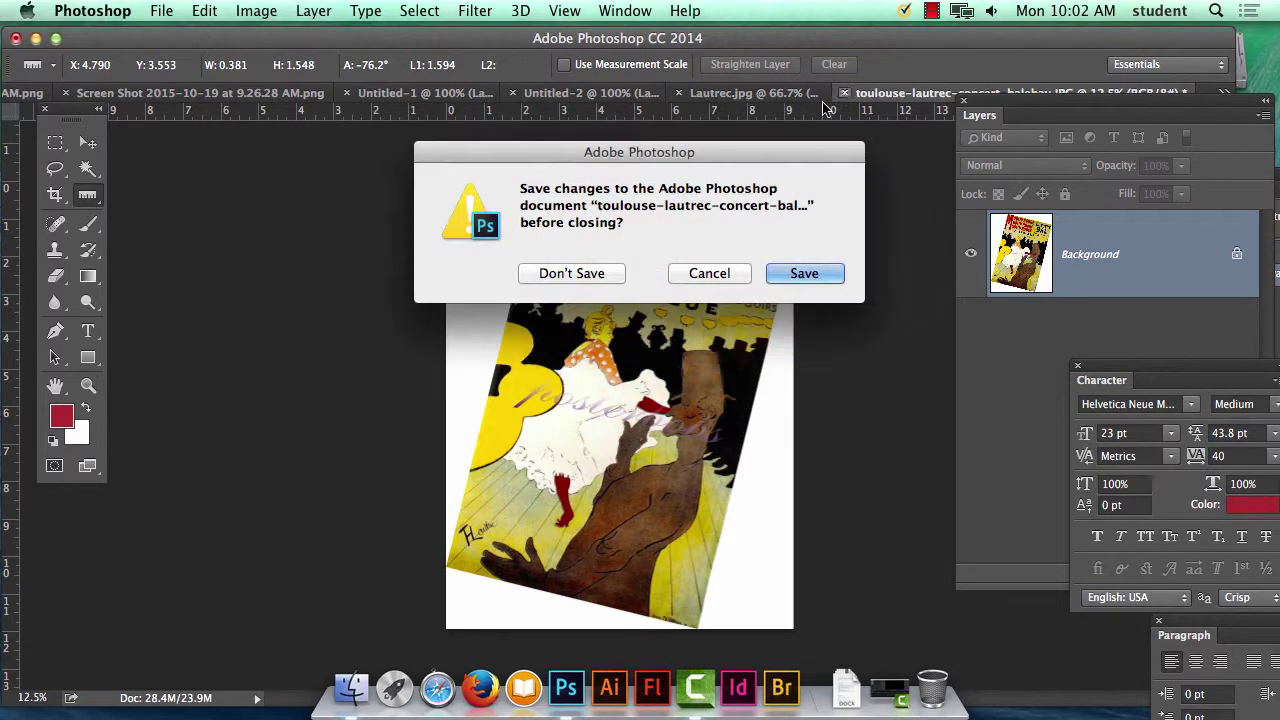
pyautogui.click(595, 280)
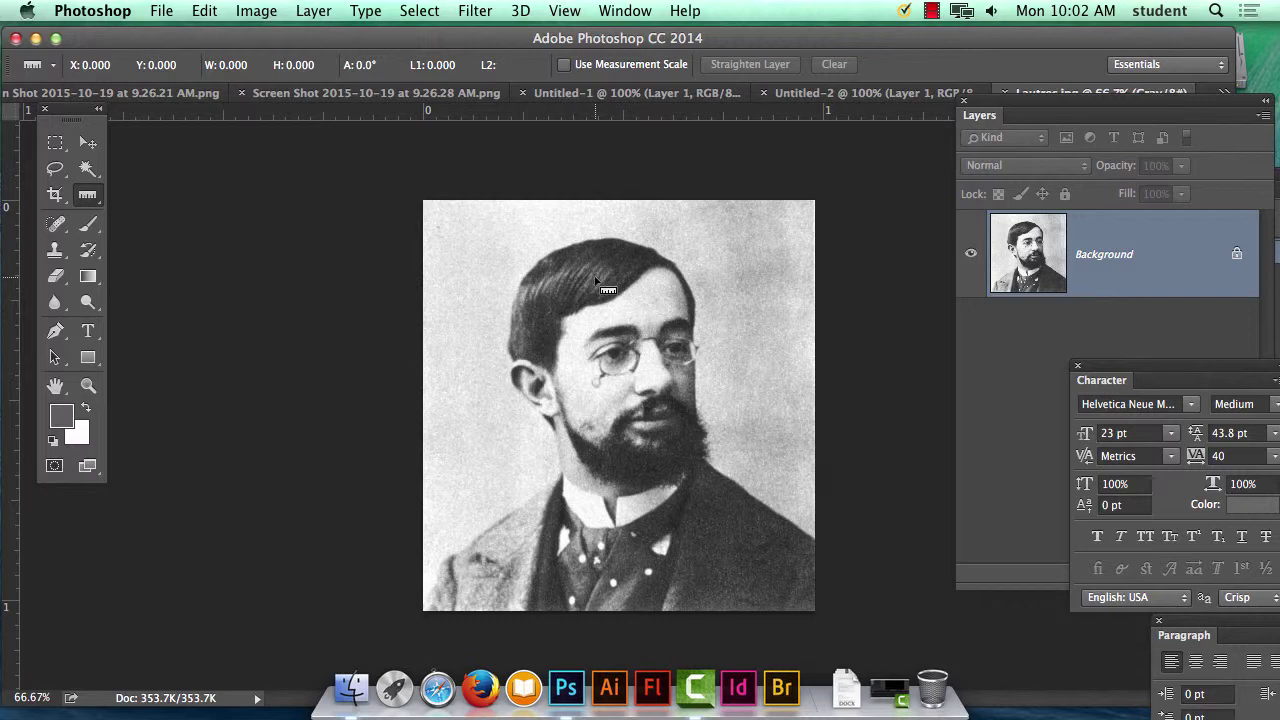
pyautogui.click(162, 10)
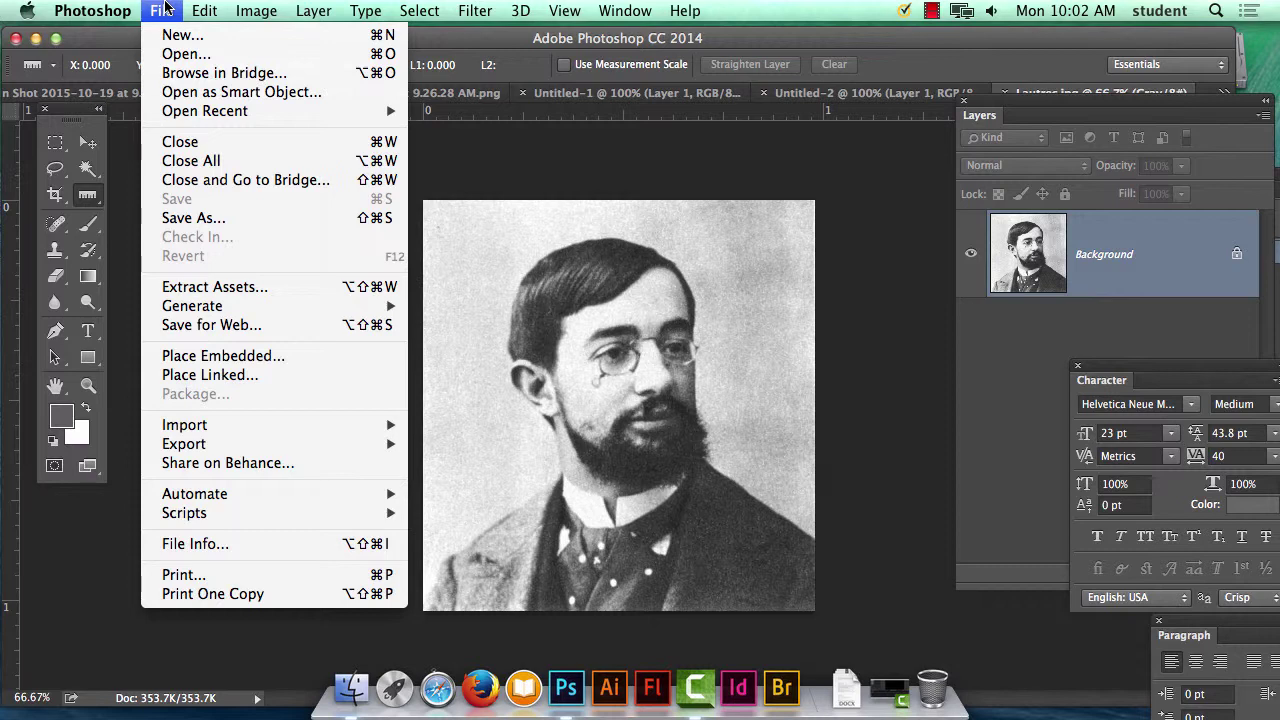
# Create a new document using the Web preset at the Web most common 1366×768 size.
pyautogui.click(165, 37)
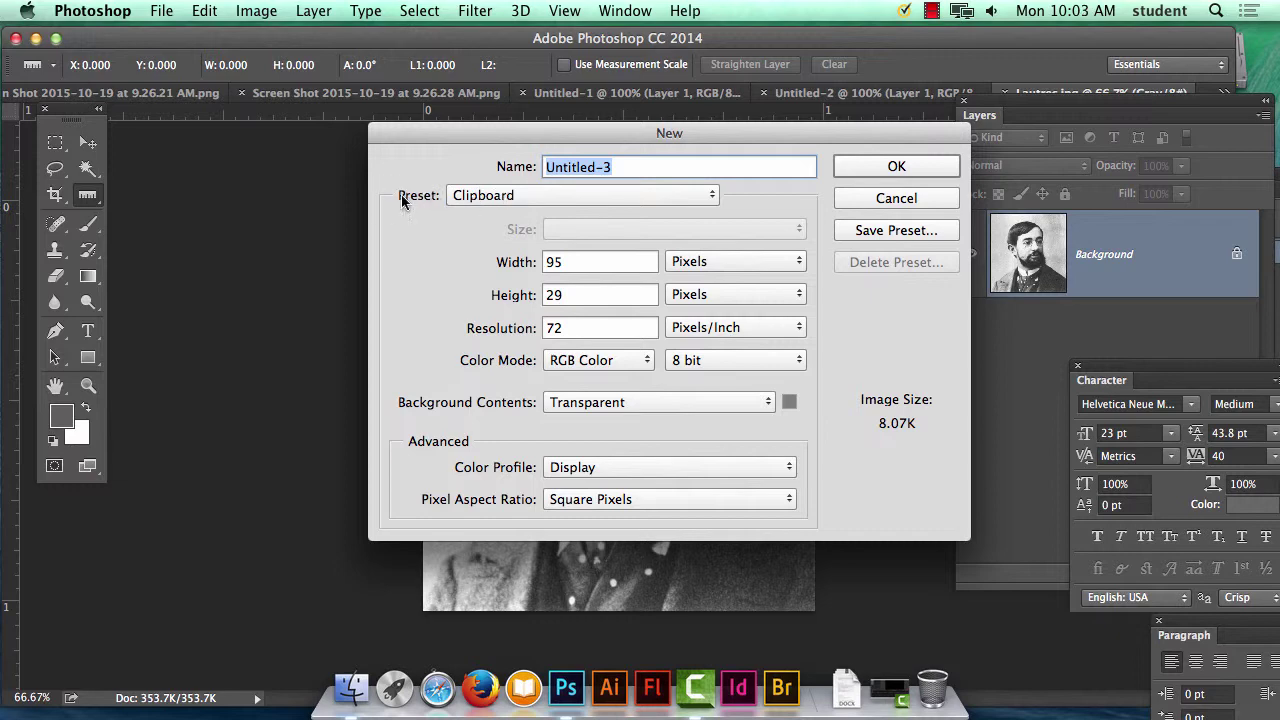
pyautogui.click(519, 197)
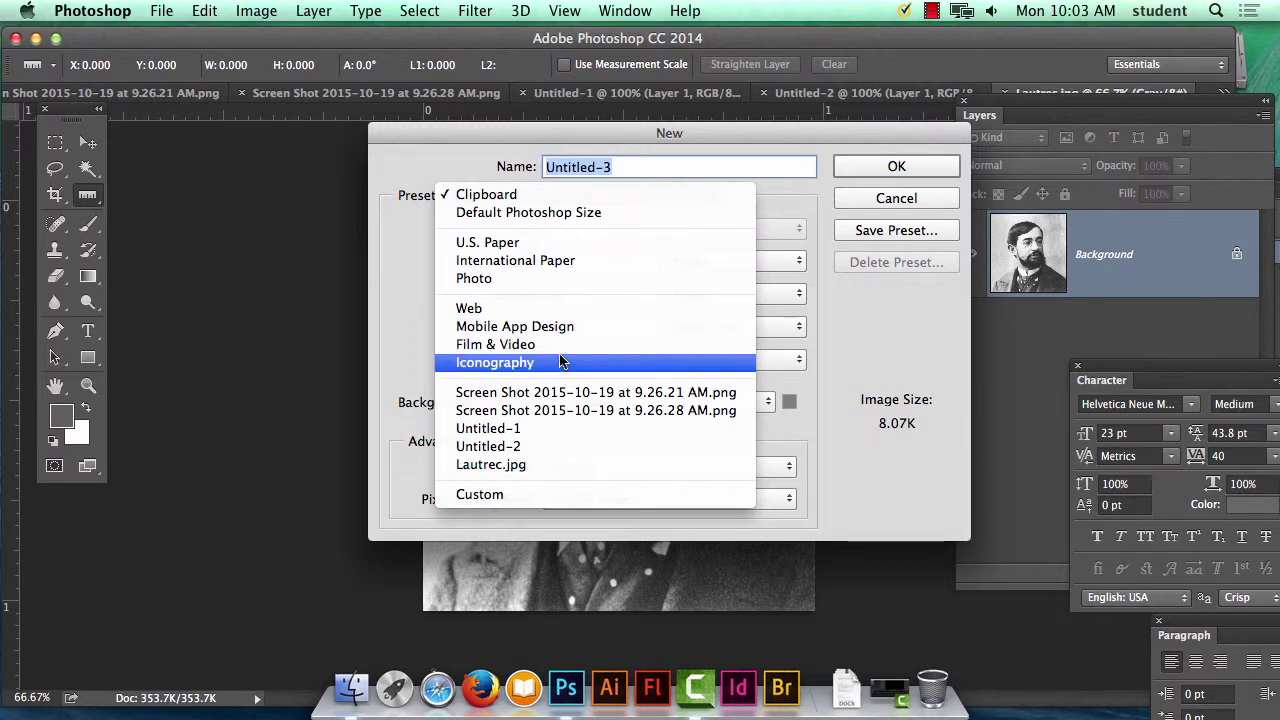
pyautogui.click(560, 308)
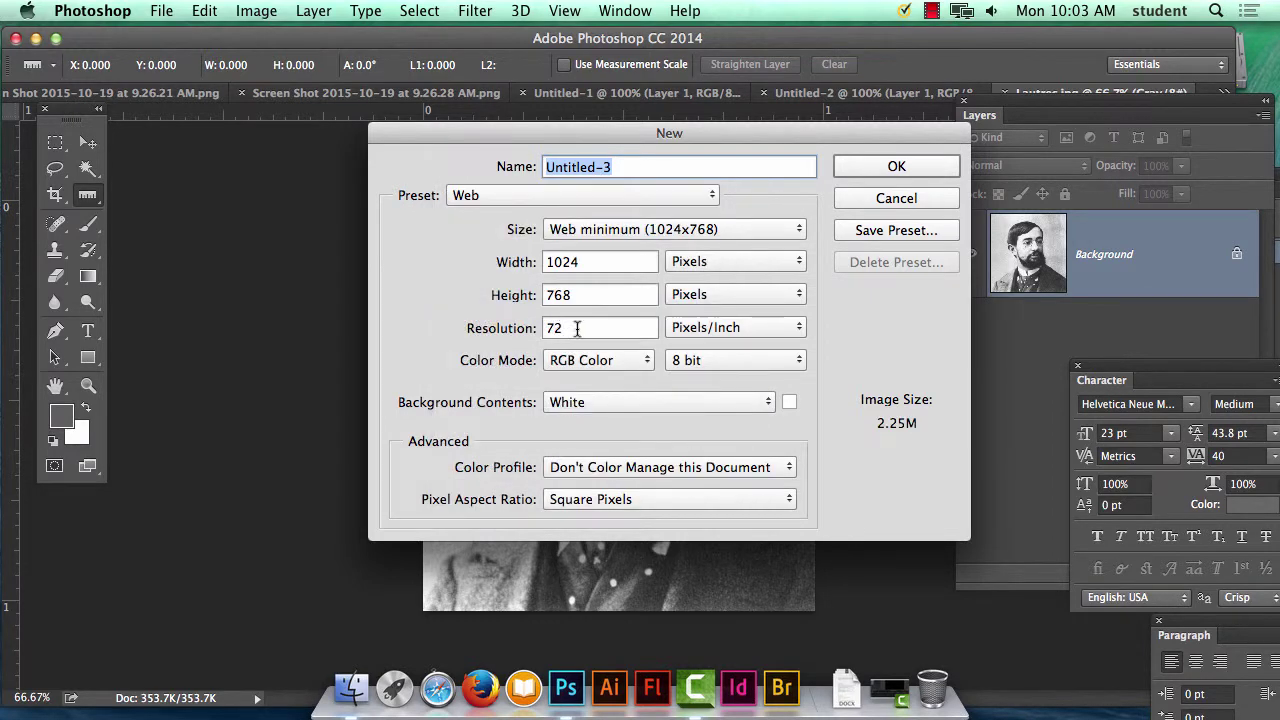
pyautogui.click(660, 230)
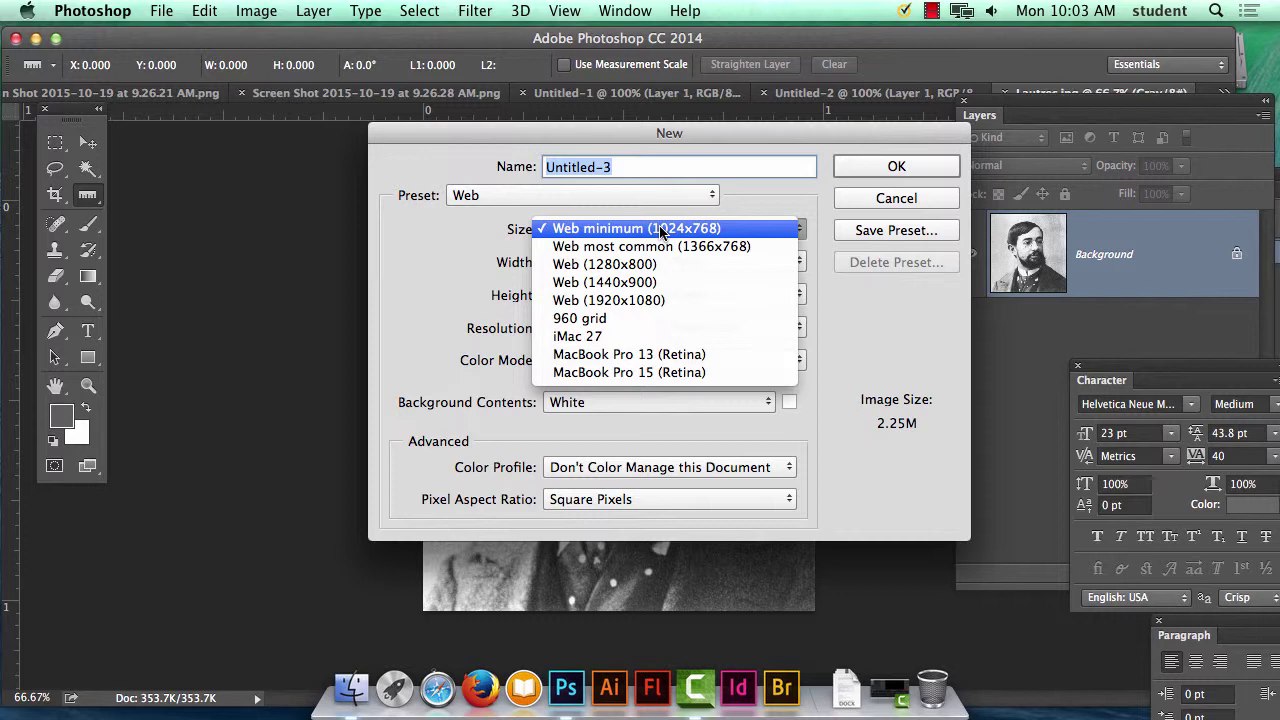
pyautogui.click(668, 355)
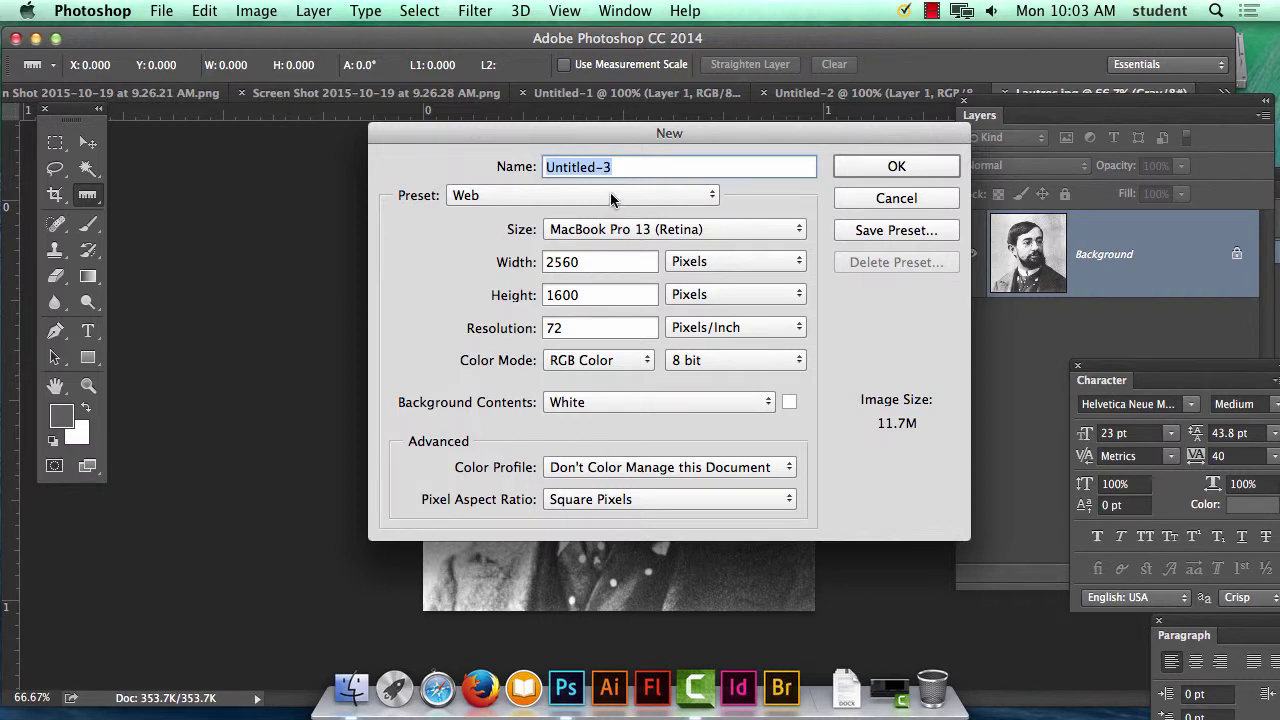
pyautogui.click(624, 228)
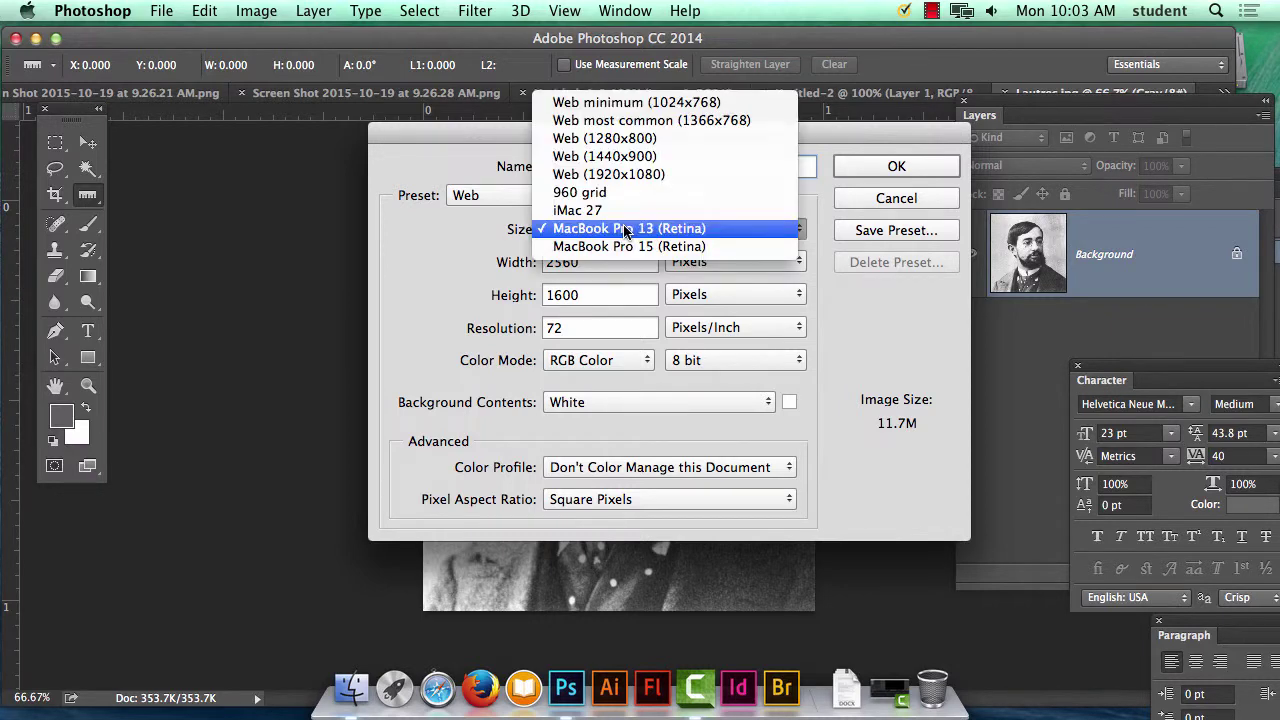
pyautogui.click(632, 122)
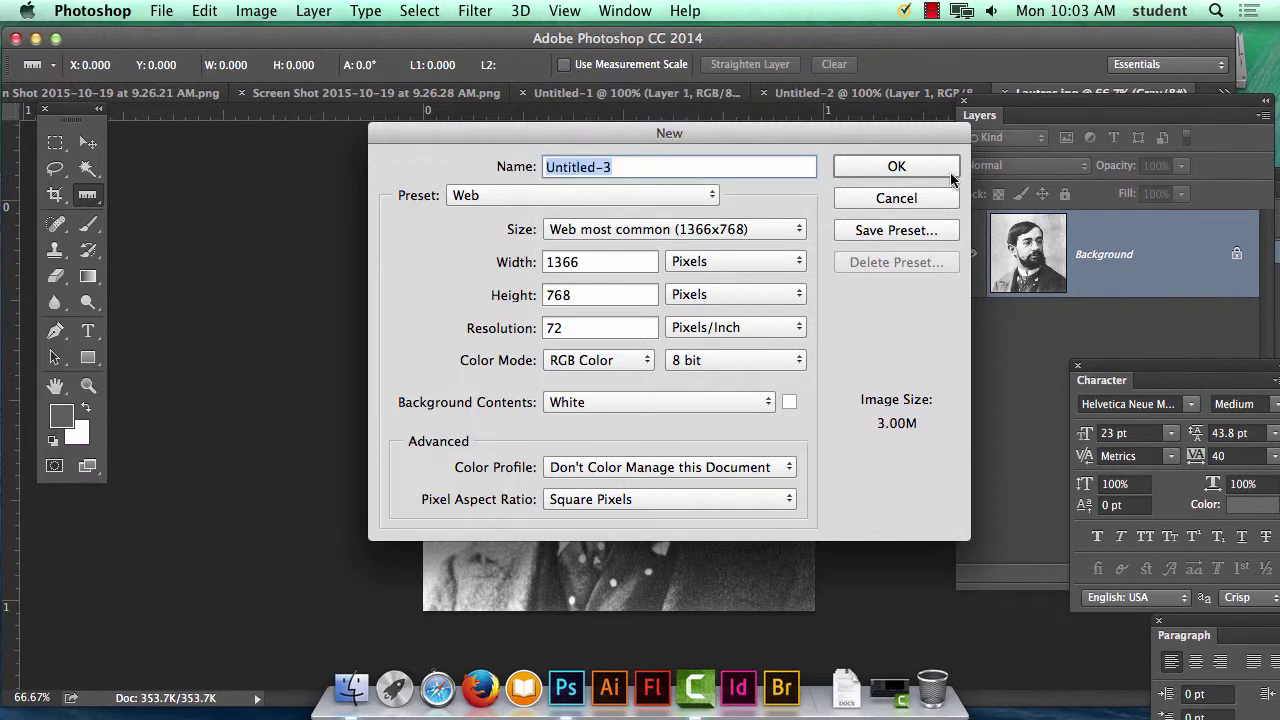
pyautogui.click(918, 168)
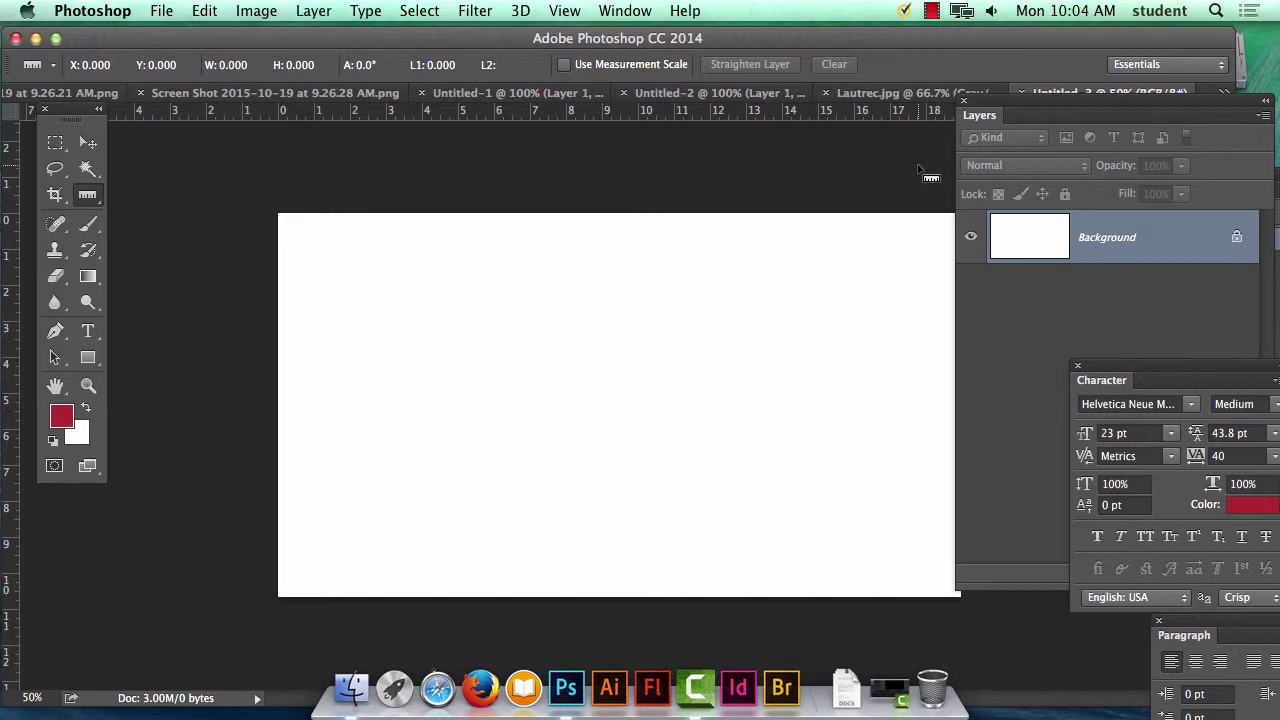
# Switch between the open documents and close the Lautrec portrait.
pyautogui.click(745, 93)
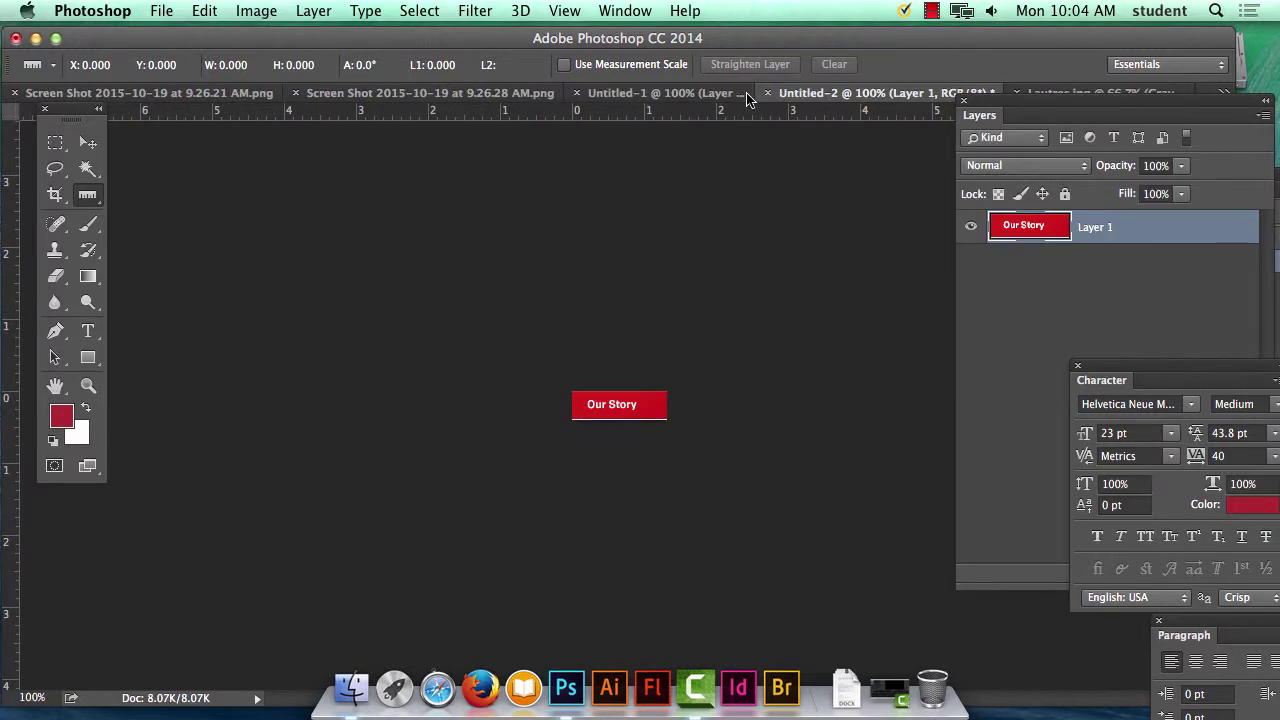
pyautogui.click(507, 92)
pyautogui.click(900, 92)
pyautogui.click(695, 92)
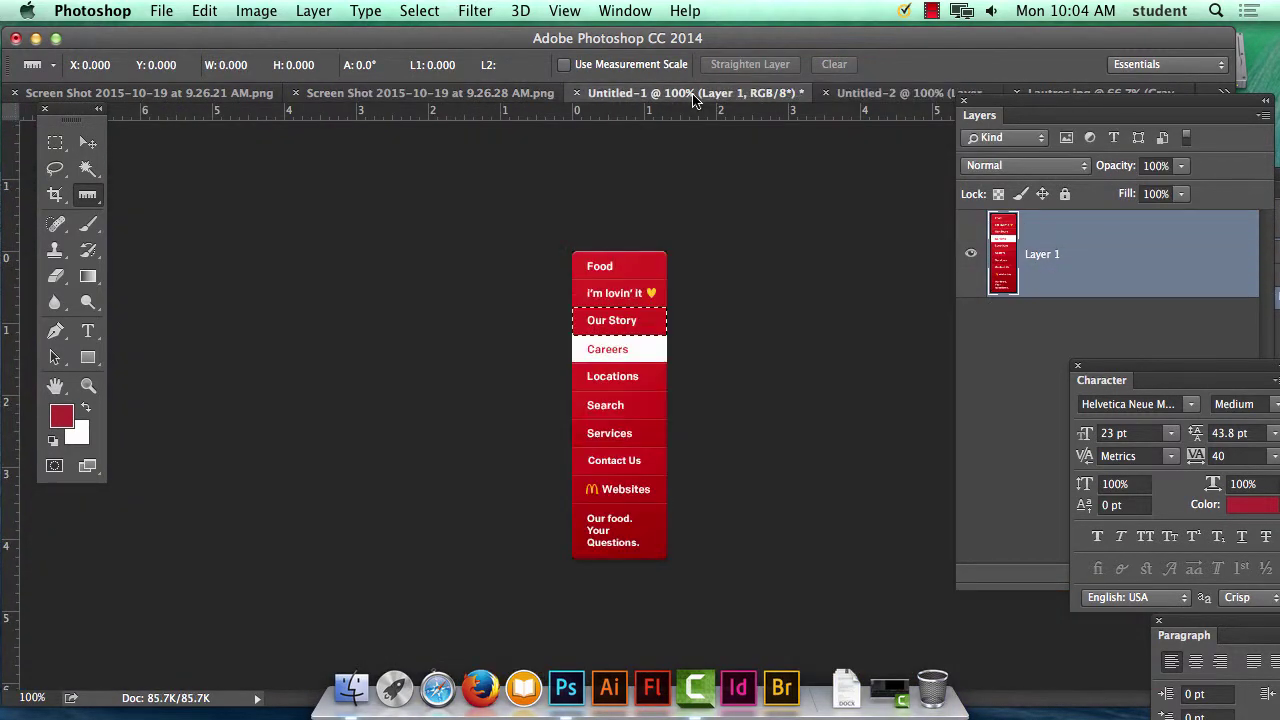
pyautogui.click(1096, 94)
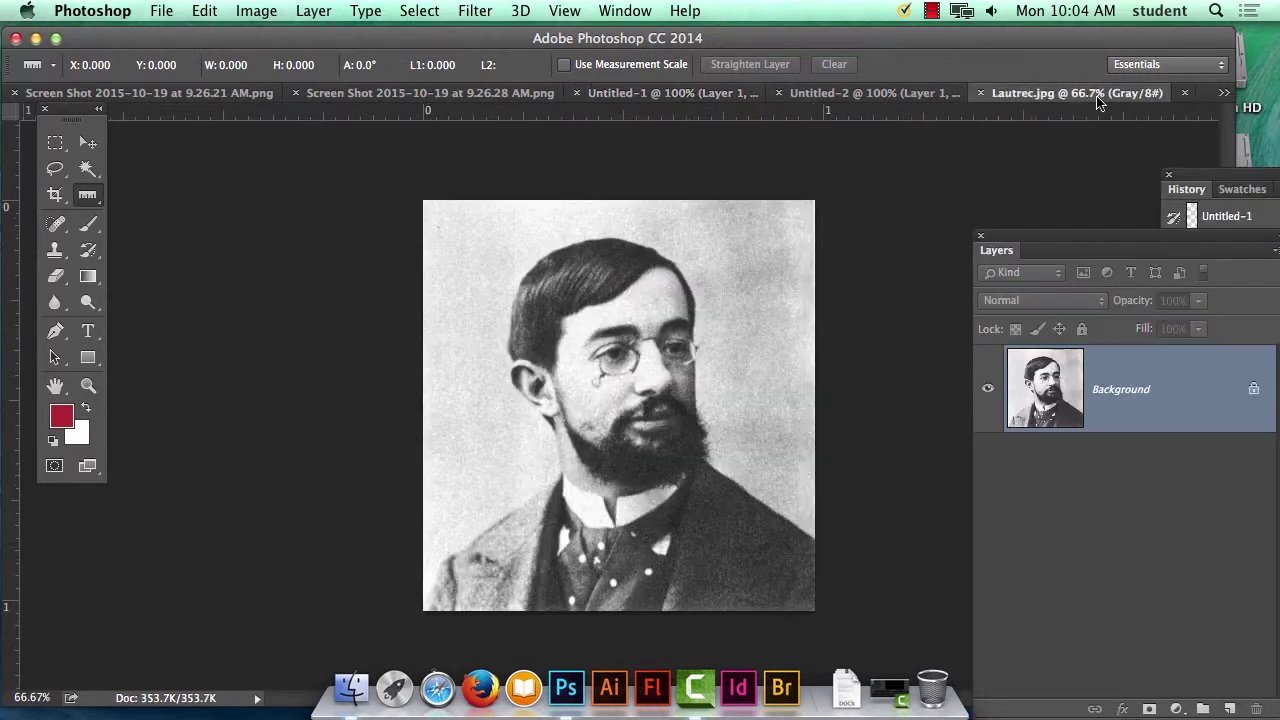
pyautogui.click(981, 93)
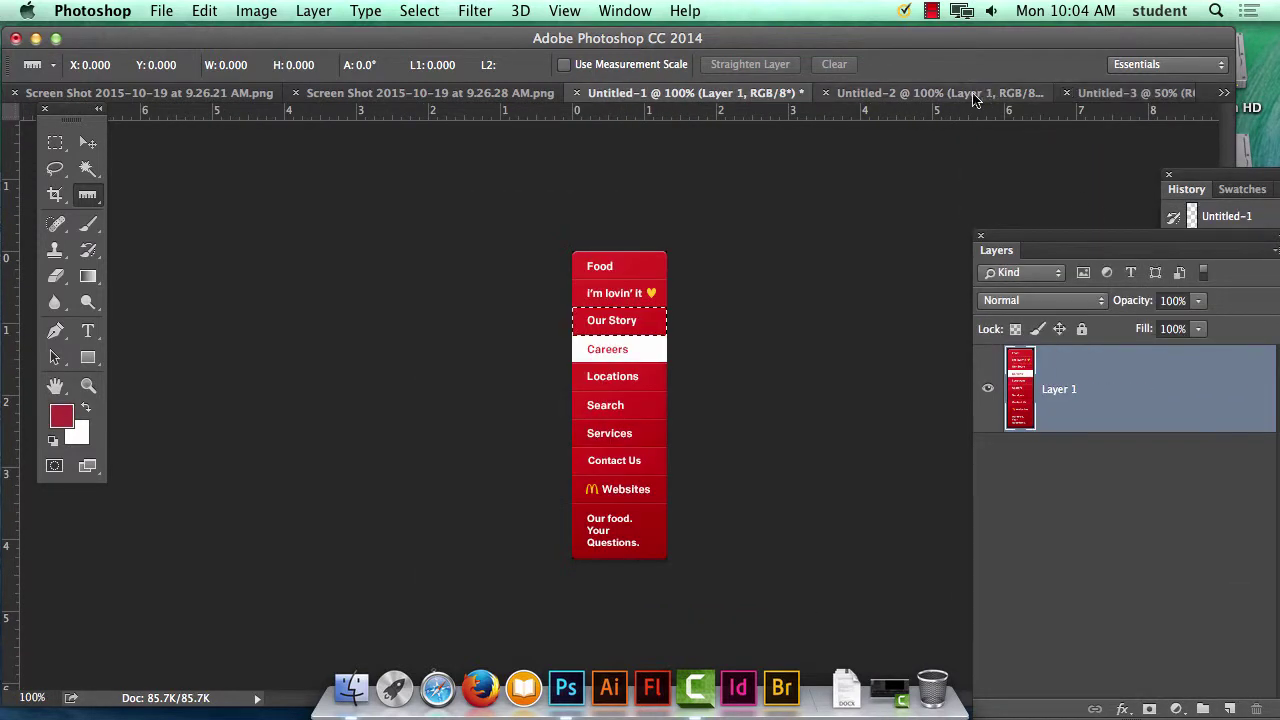
# Close Untitled-3, Untitled-1 and Untitled-2 without saving, then close the 9.26.21 screenshot.
pyautogui.click(1066, 93)
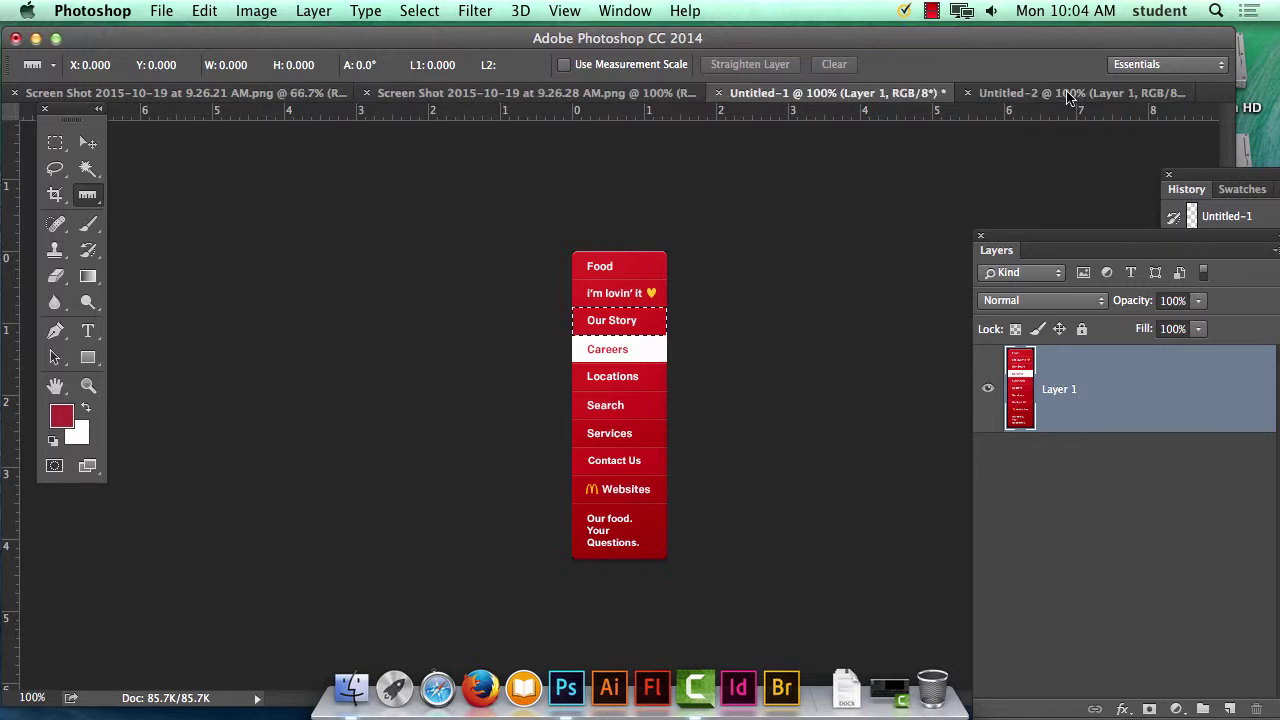
pyautogui.click(967, 93)
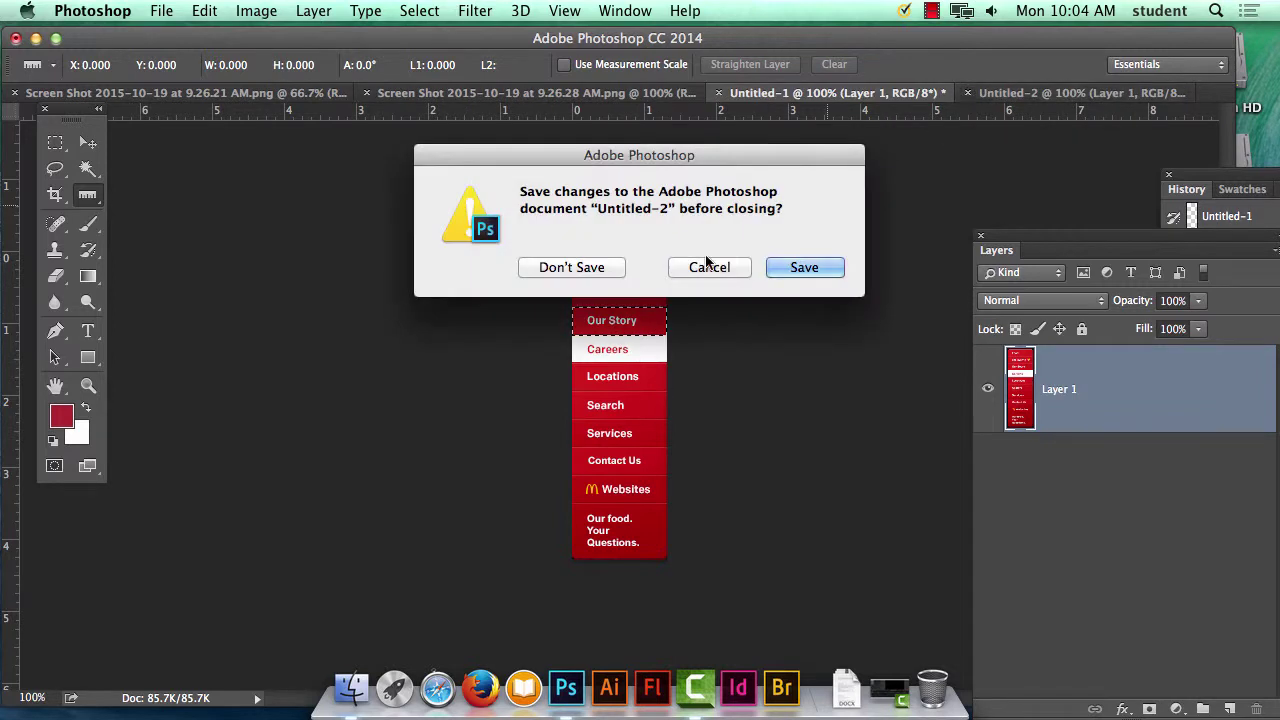
pyautogui.click(705, 266)
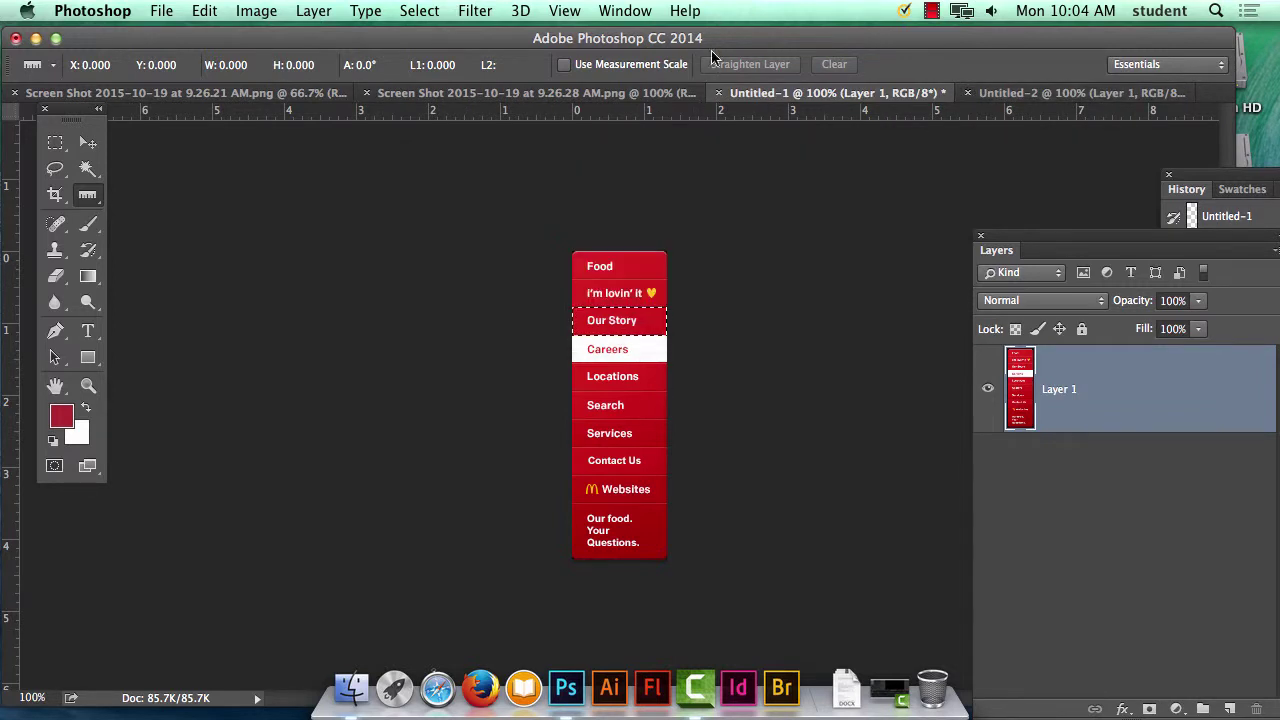
pyautogui.click(718, 93)
pyautogui.click(692, 271)
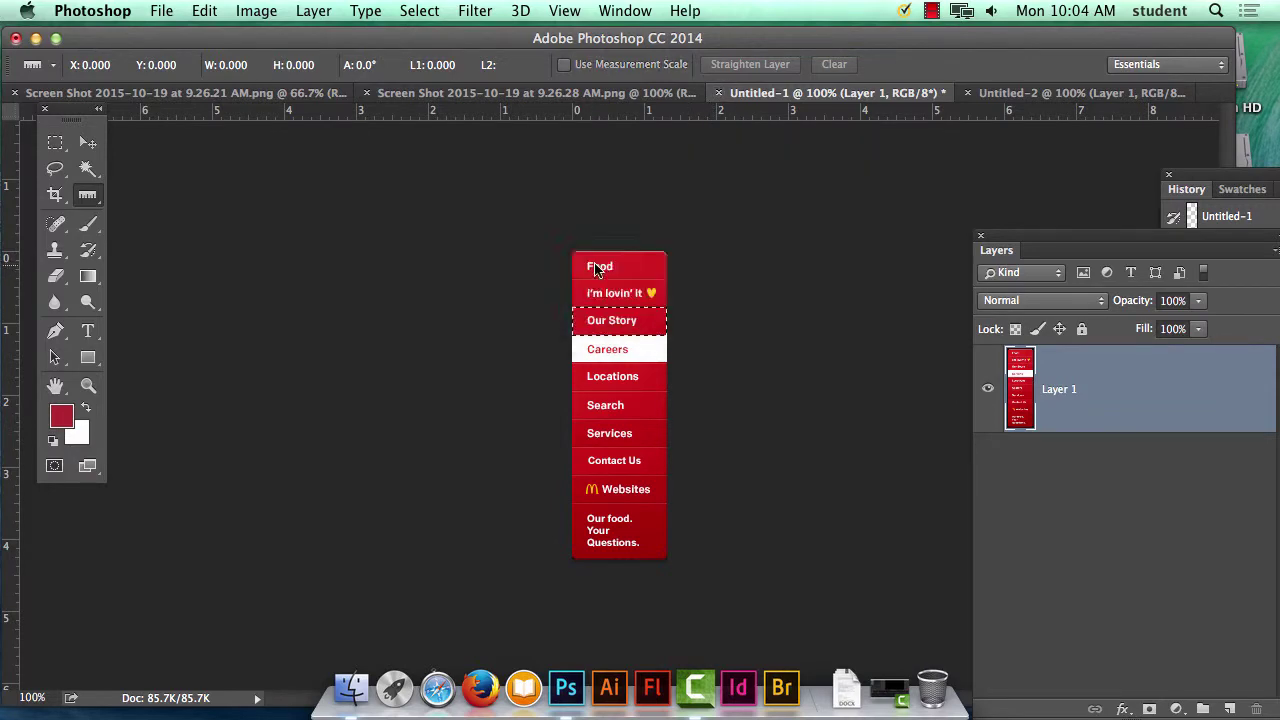
pyautogui.click(780, 93)
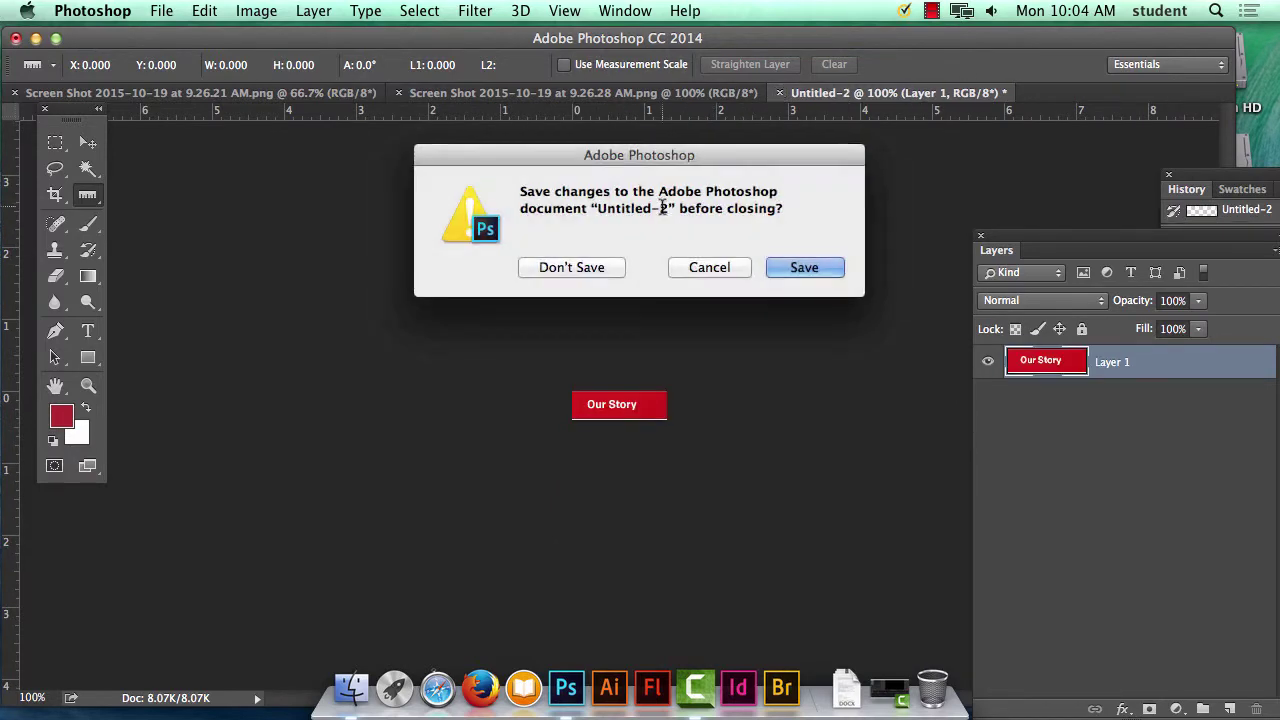
pyautogui.click(597, 268)
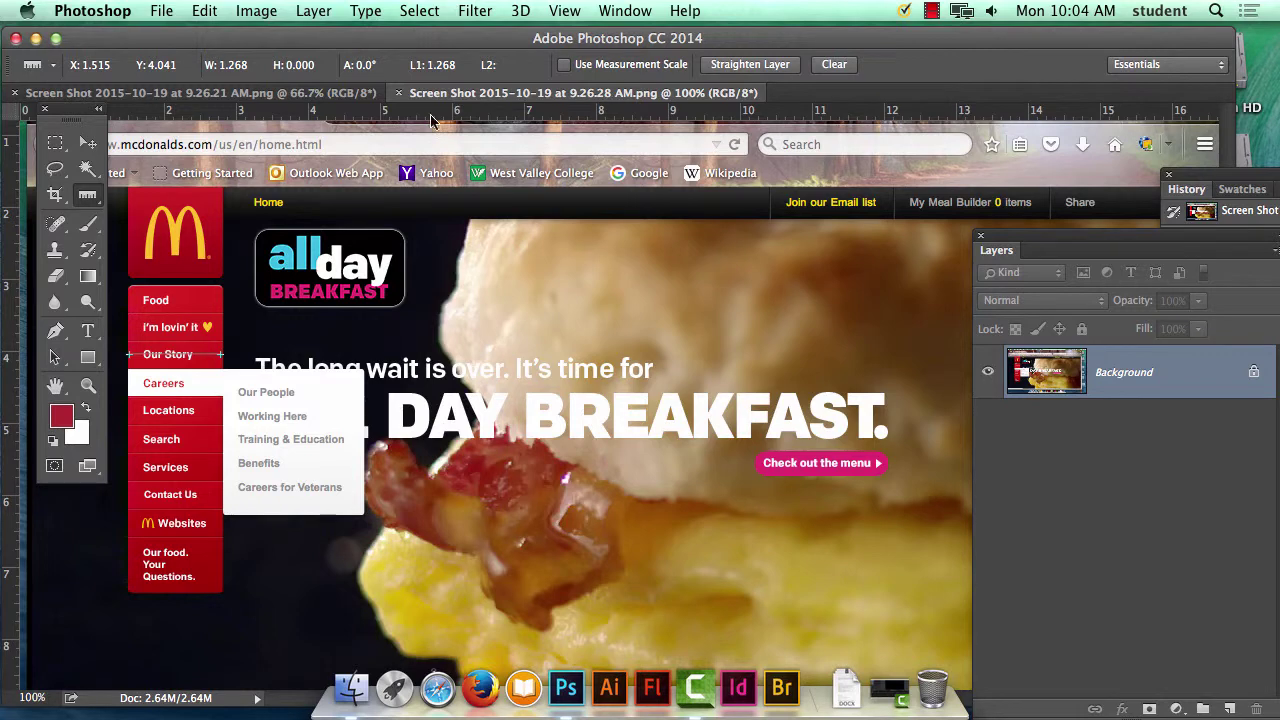
pyautogui.click(210, 95)
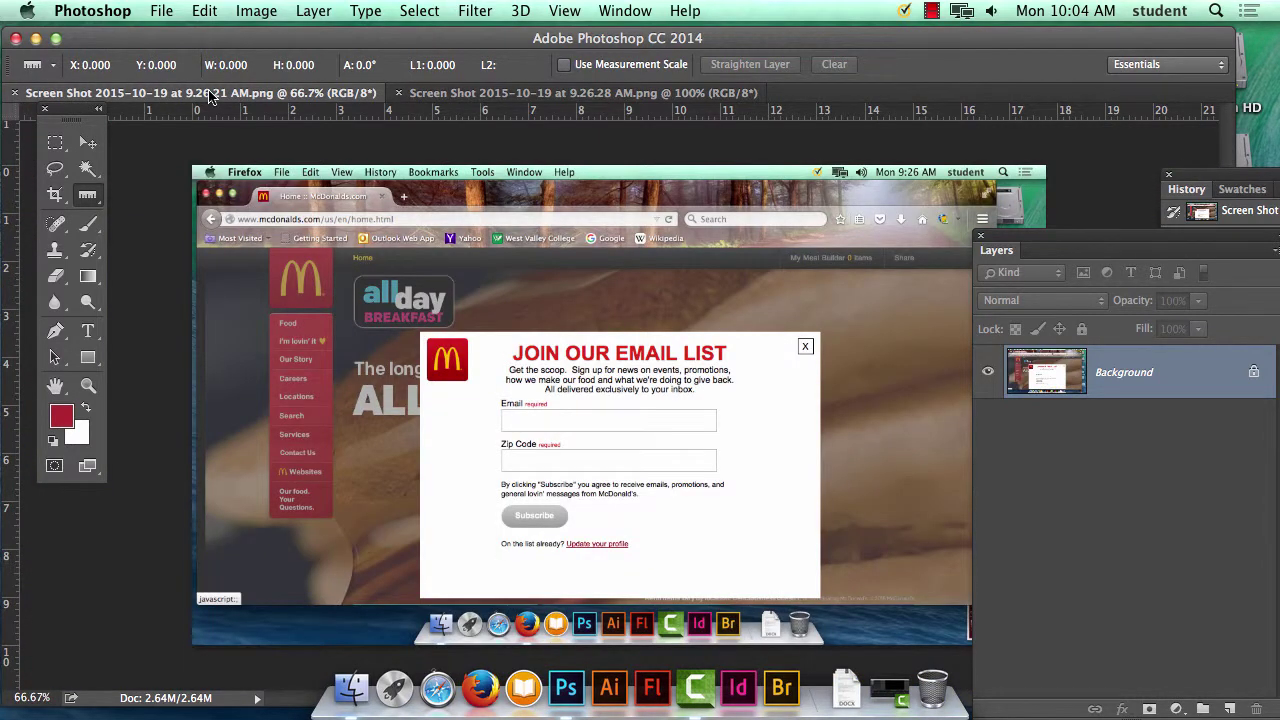
pyautogui.click(15, 94)
# Open the 9.28.11 Nikon screenshot from the Desktop.
pyautogui.click(161, 10)
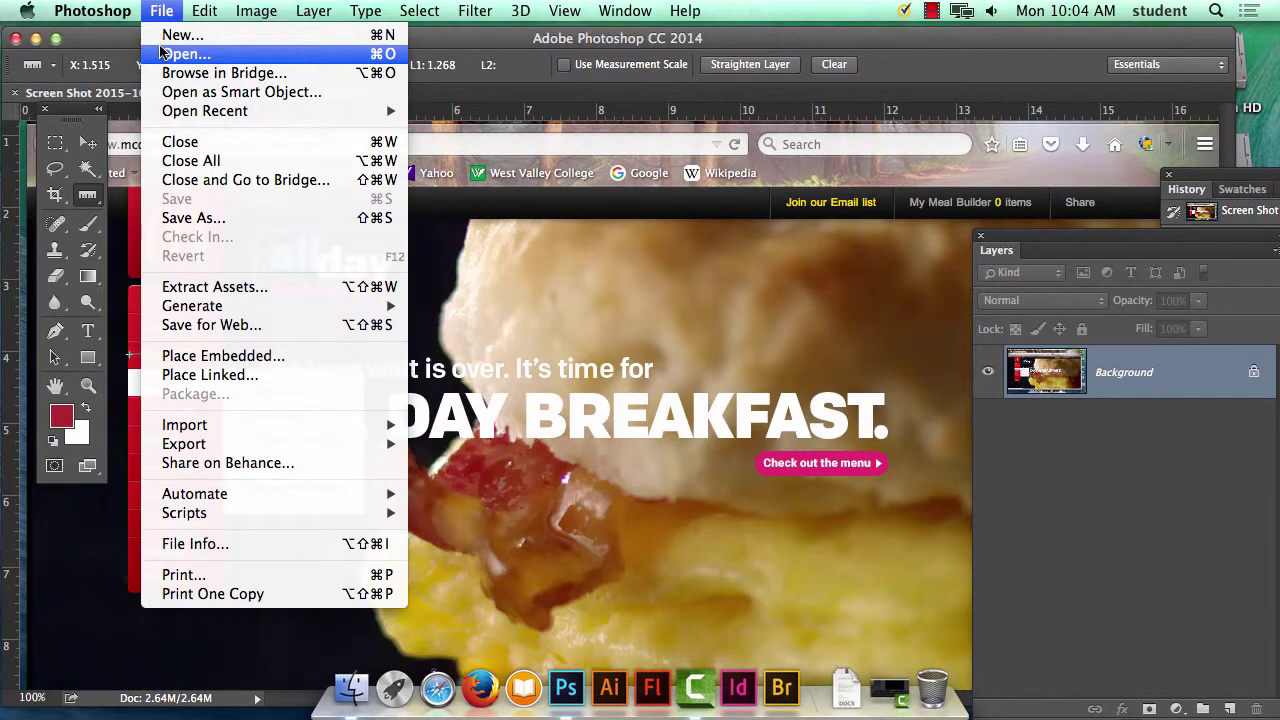
pyautogui.click(165, 53)
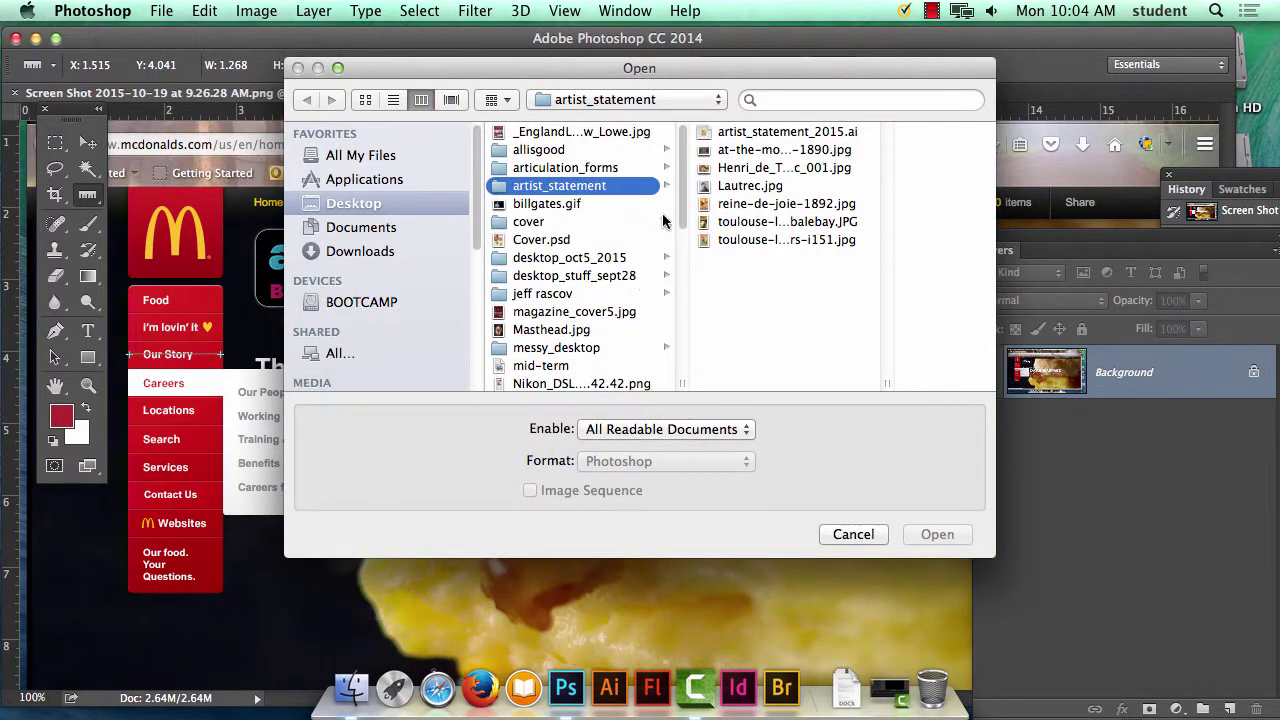
pyautogui.scroll(-10, 663, 220)
pyautogui.click(600, 292)
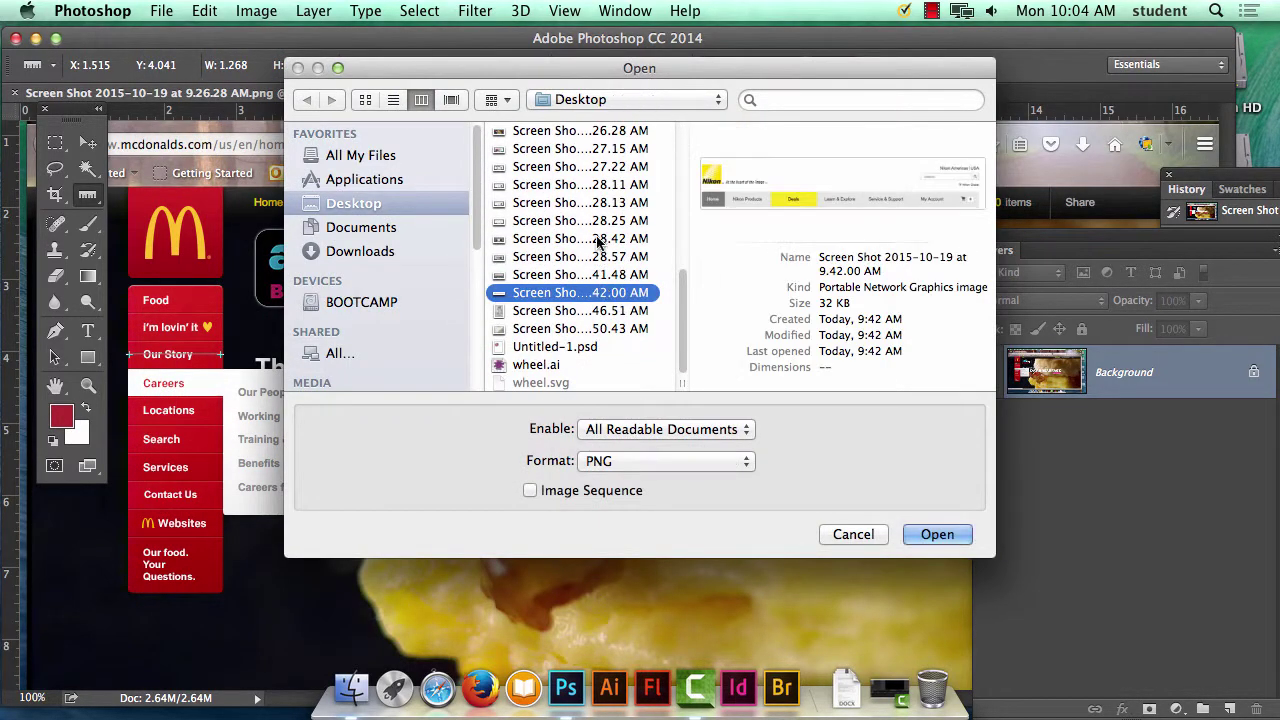
pyautogui.click(598, 222)
pyautogui.click(593, 186)
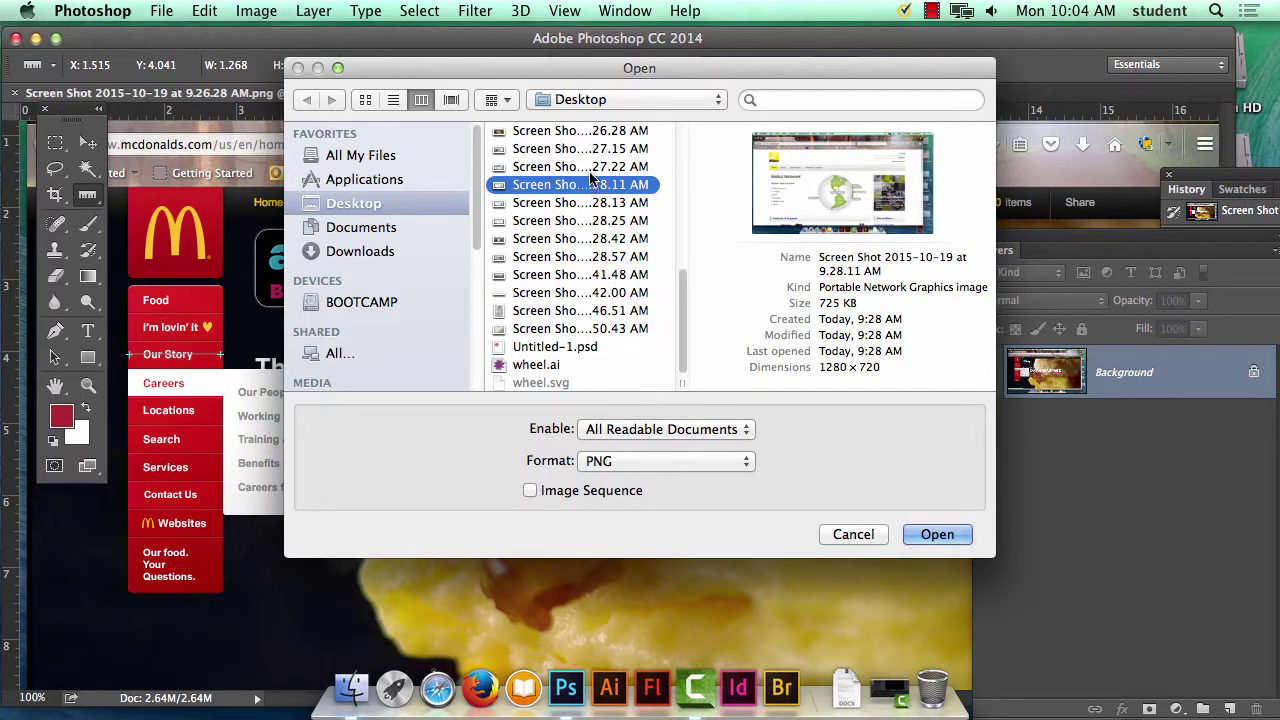
pyautogui.click(591, 168)
pyautogui.click(594, 186)
pyautogui.click(937, 534)
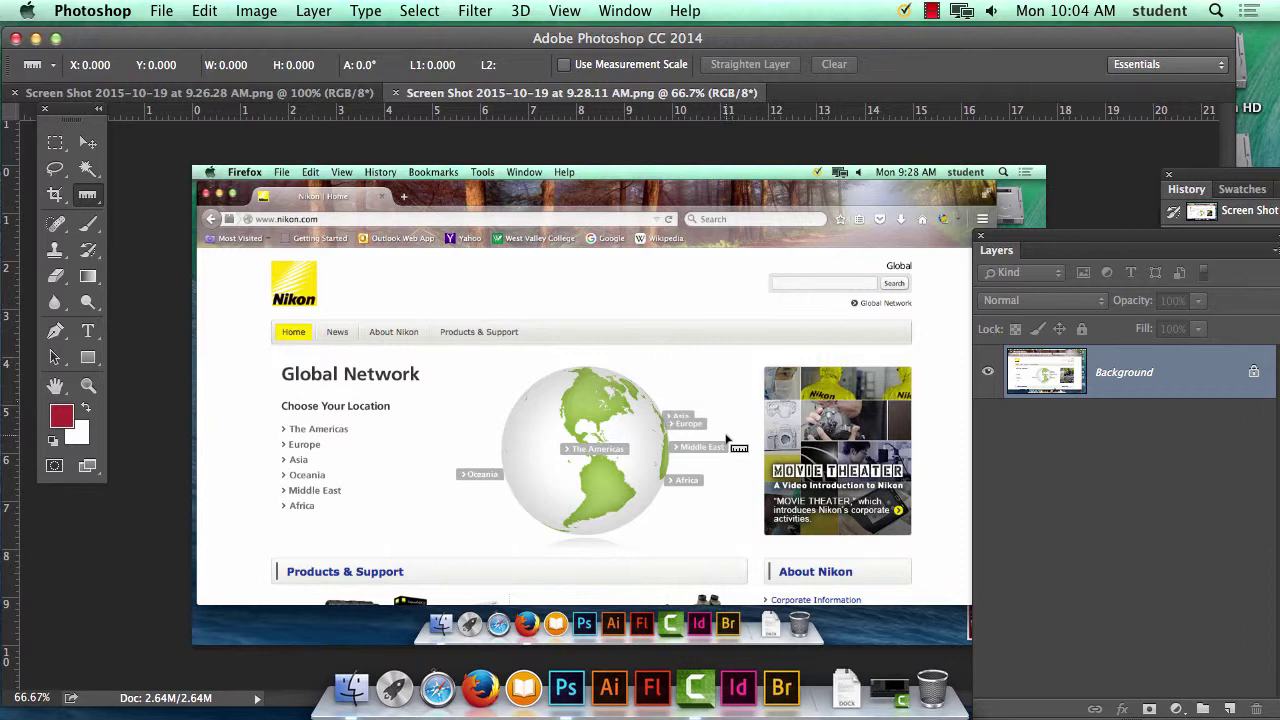
# Create a new blank document with the Web preset at 1366×768.
pyautogui.click(160, 12)
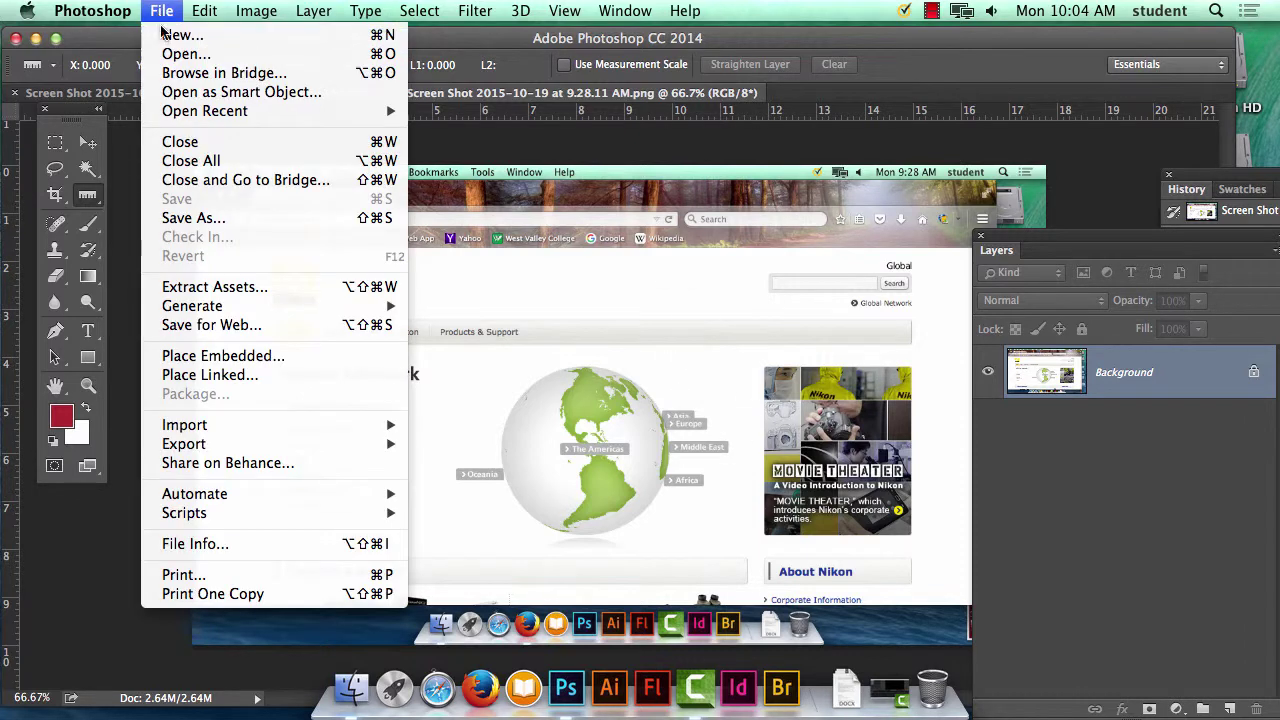
pyautogui.click(182, 35)
pyautogui.click(562, 194)
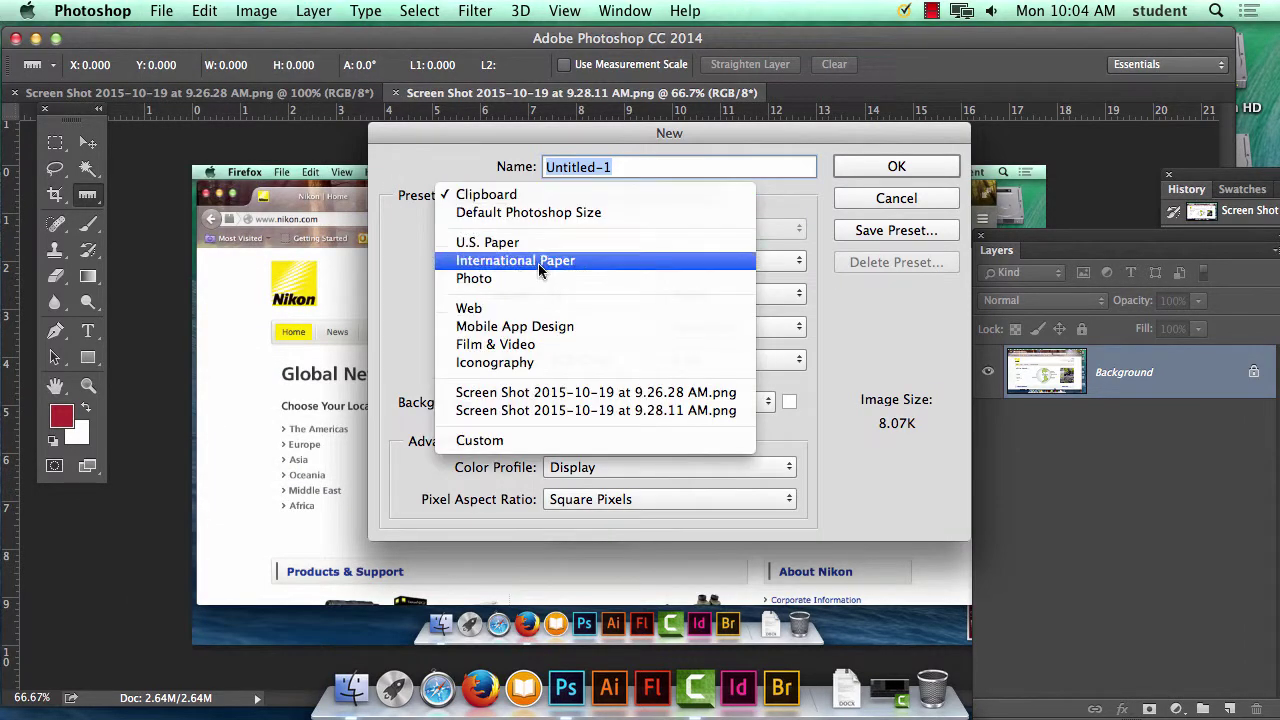
pyautogui.click(531, 308)
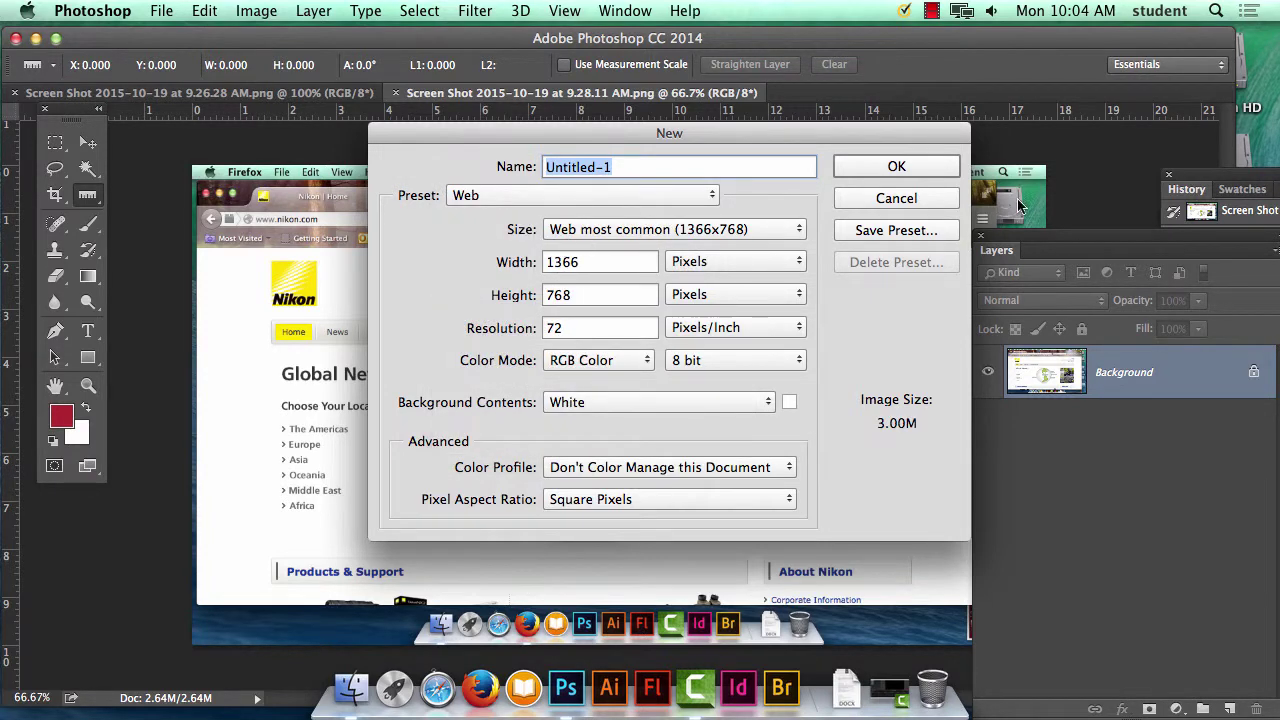
pyautogui.click(914, 168)
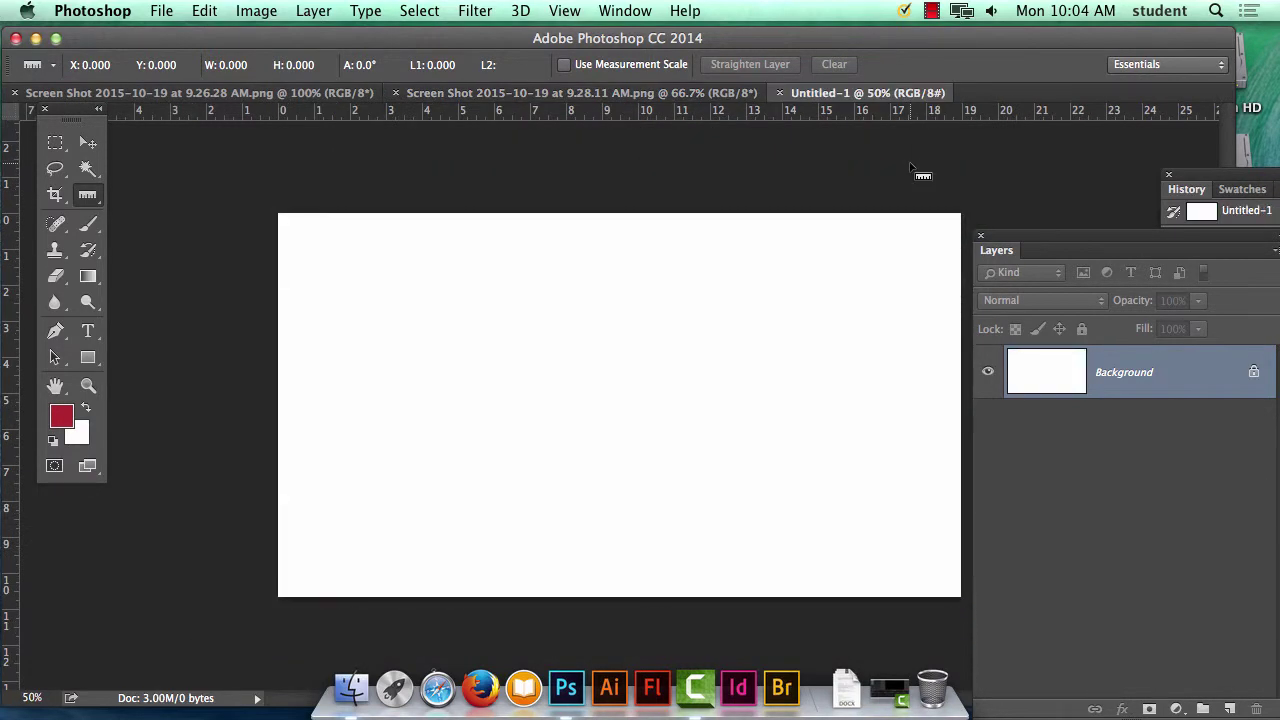
pyautogui.click(615, 93)
# Draw a rectangular marquee around the red menu column and Careers submenu on the 9.26.28 screenshot.
pyautogui.click(255, 93)
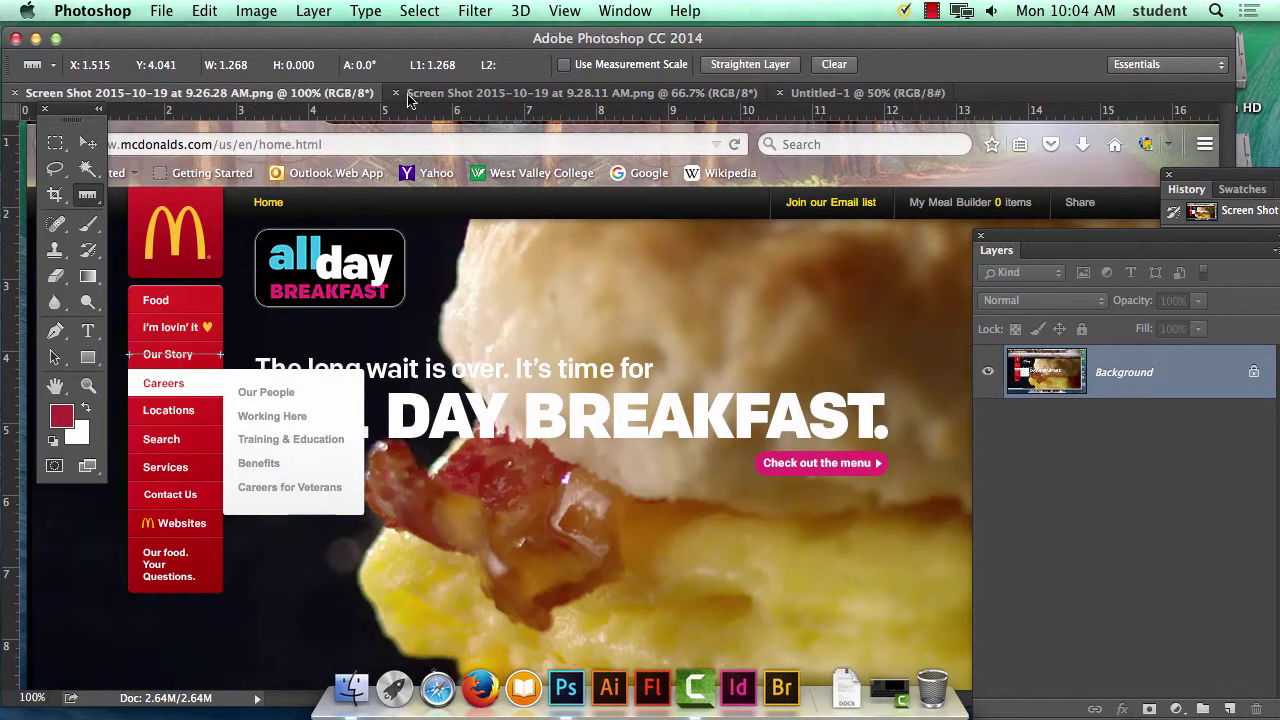
pyautogui.click(430, 93)
pyautogui.click(349, 95)
pyautogui.click(55, 143)
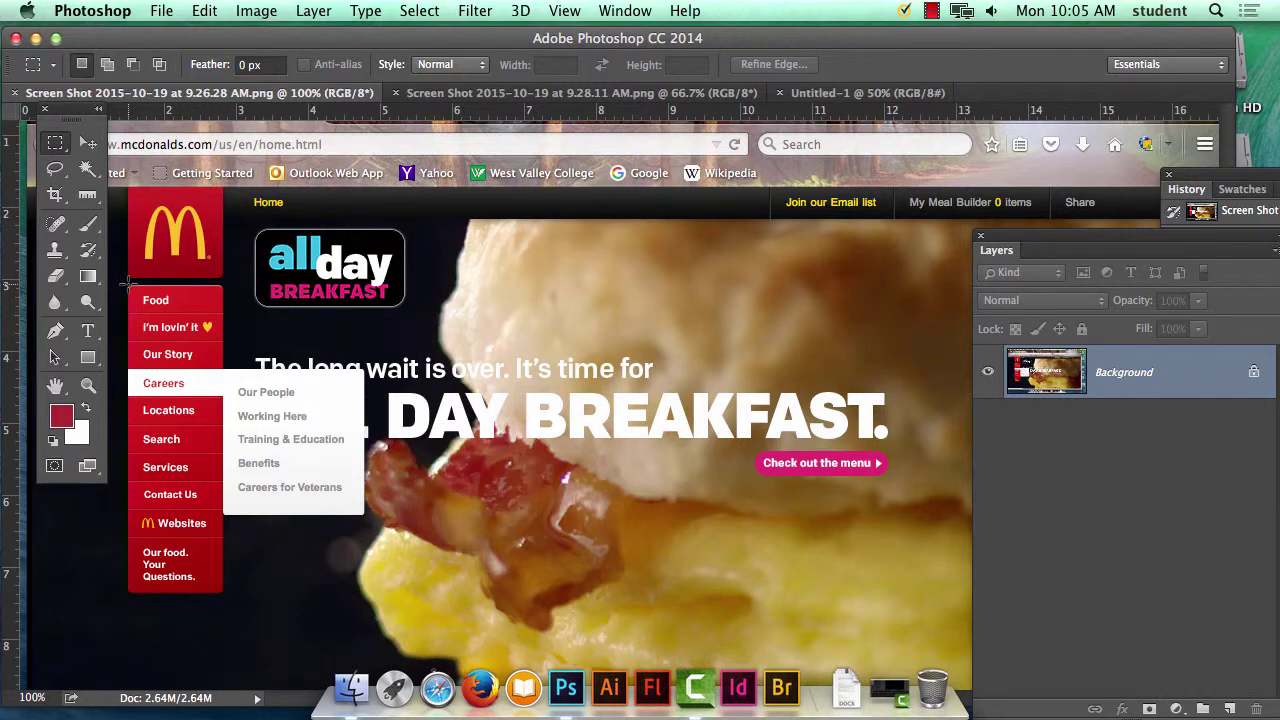
pyautogui.moveTo(128, 285); pyautogui.dragTo(362, 592)
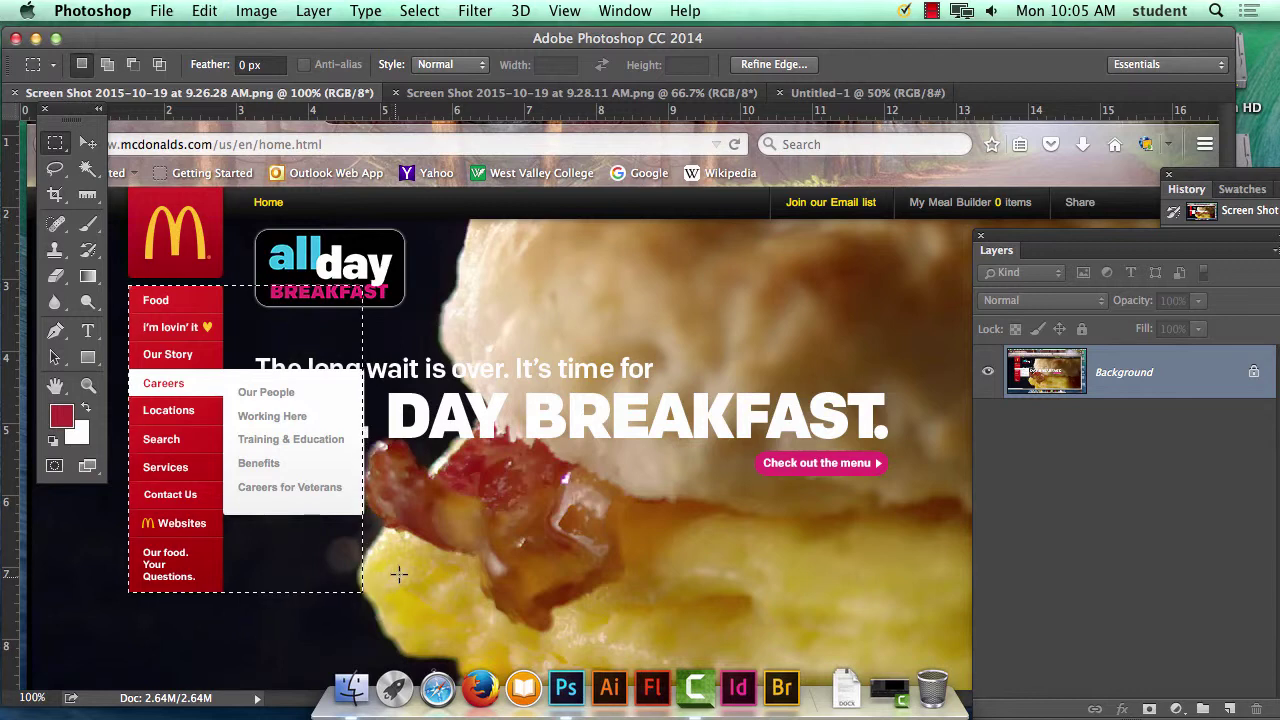
pyautogui.click(866, 92)
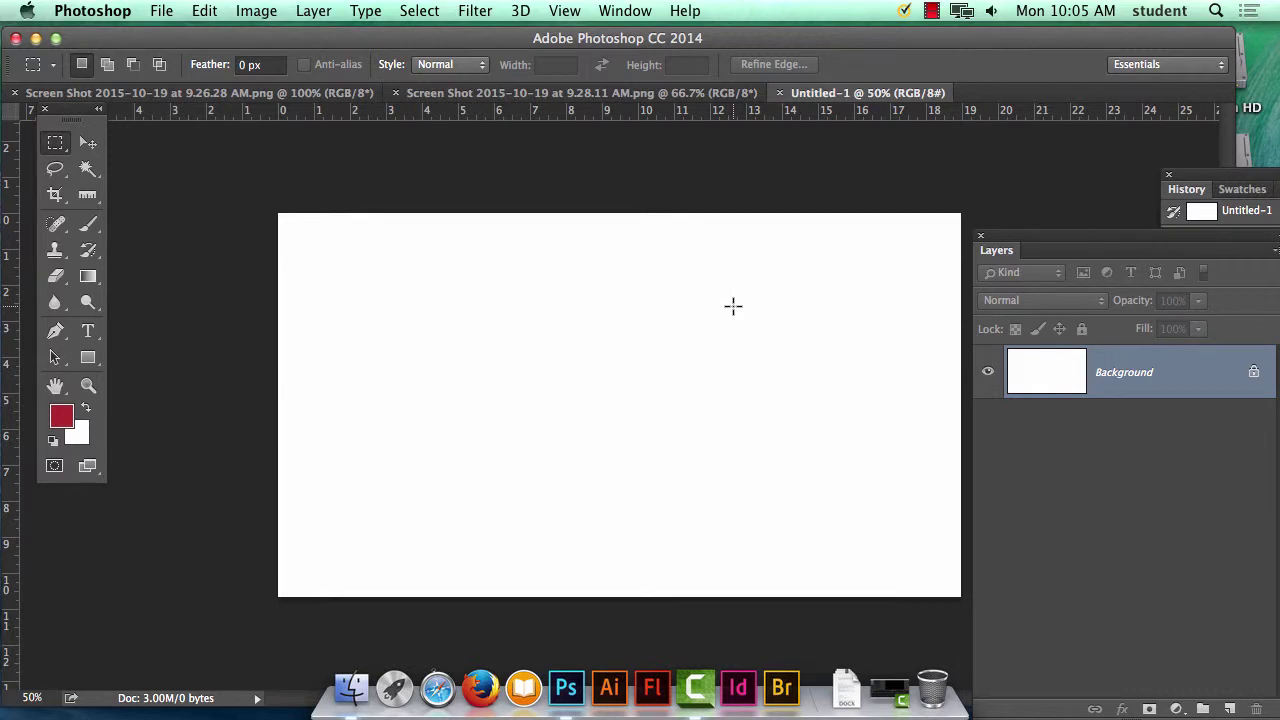
# Paste the menu column as Layer 1 and drag it toward the canvas's upper left.
pyautogui.press('super+v')
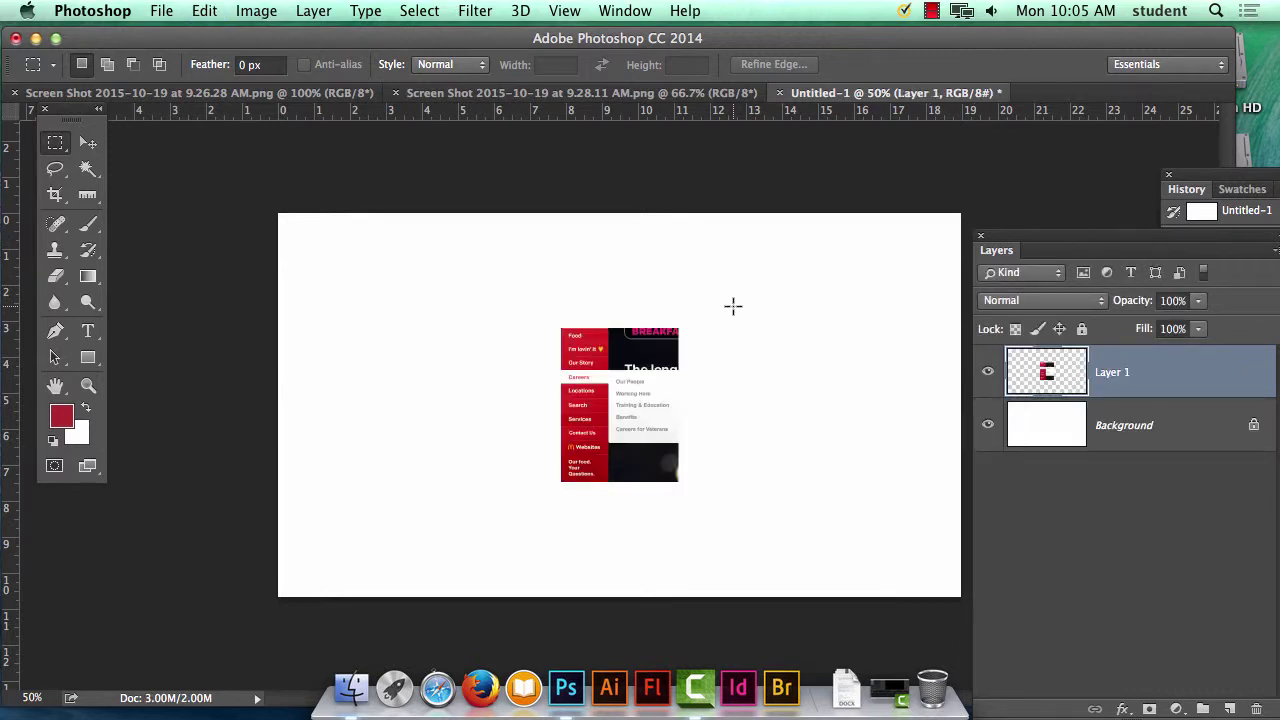
pyautogui.click(87, 145)
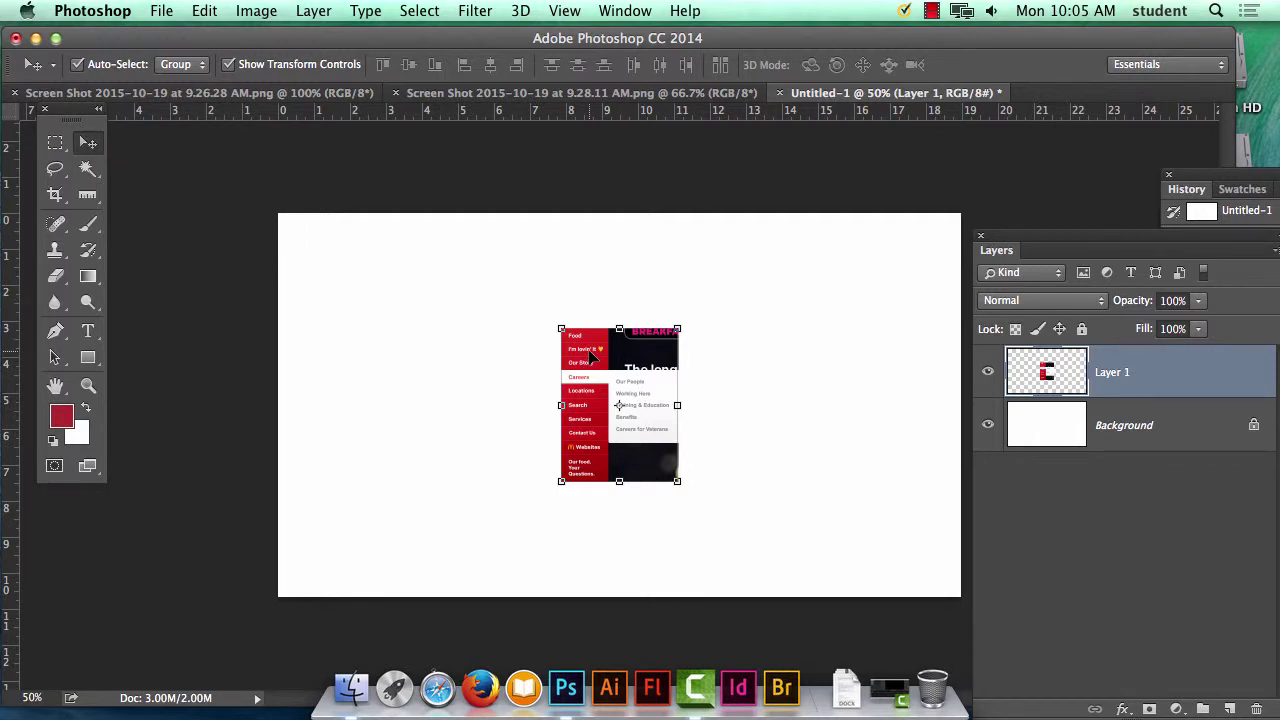
pyautogui.moveTo(586, 359); pyautogui.dragTo(366, 316)
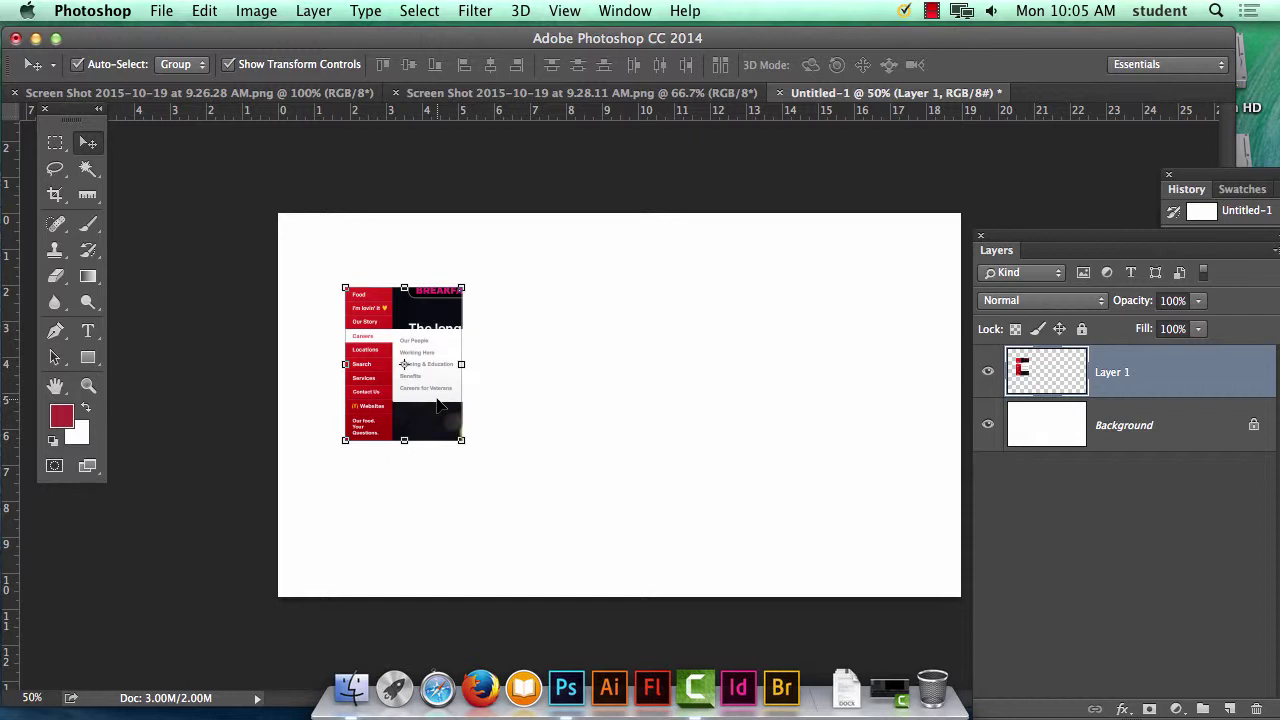
pyautogui.press('super+equal')
pyautogui.press('super+equal')
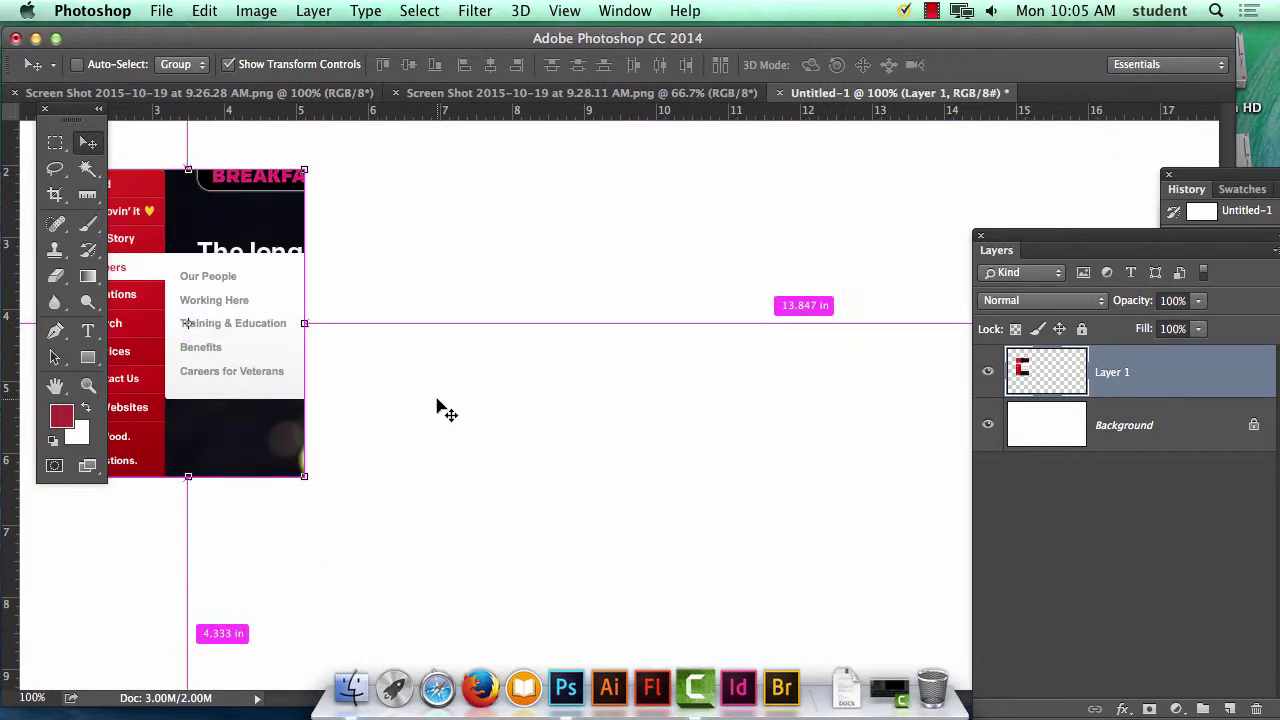
pyautogui.press('super+minus')
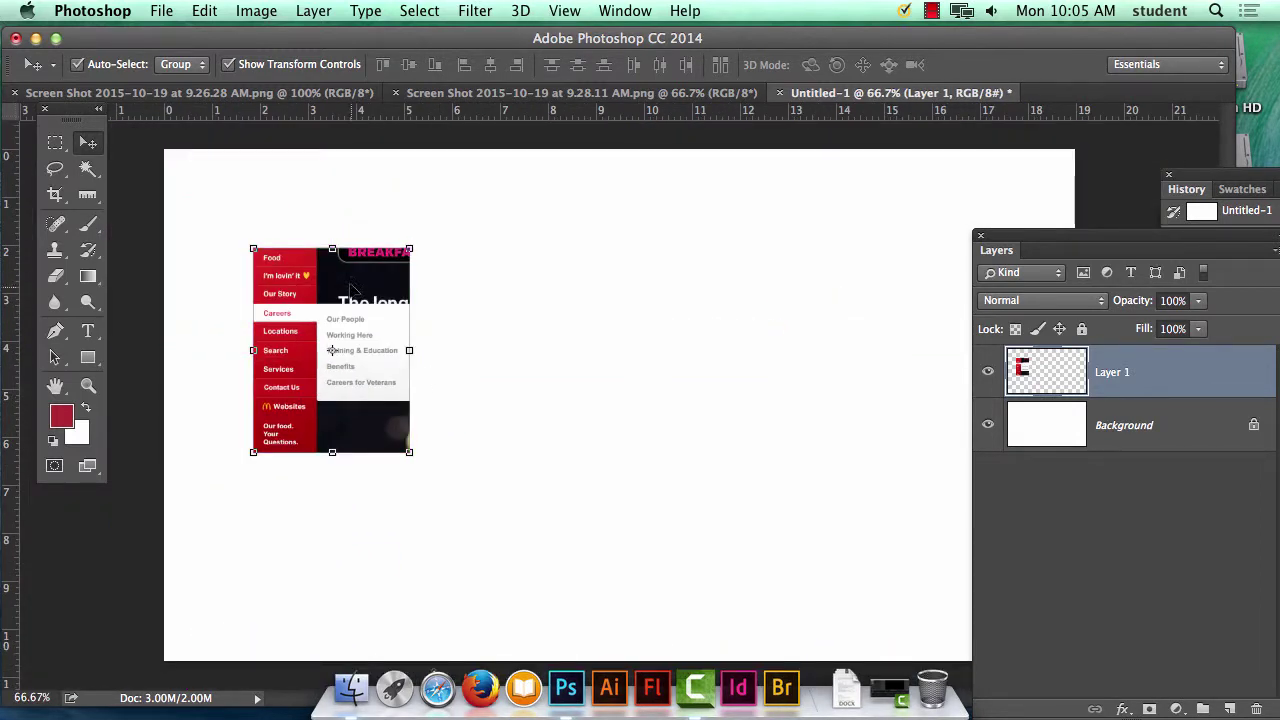
pyautogui.click(57, 143)
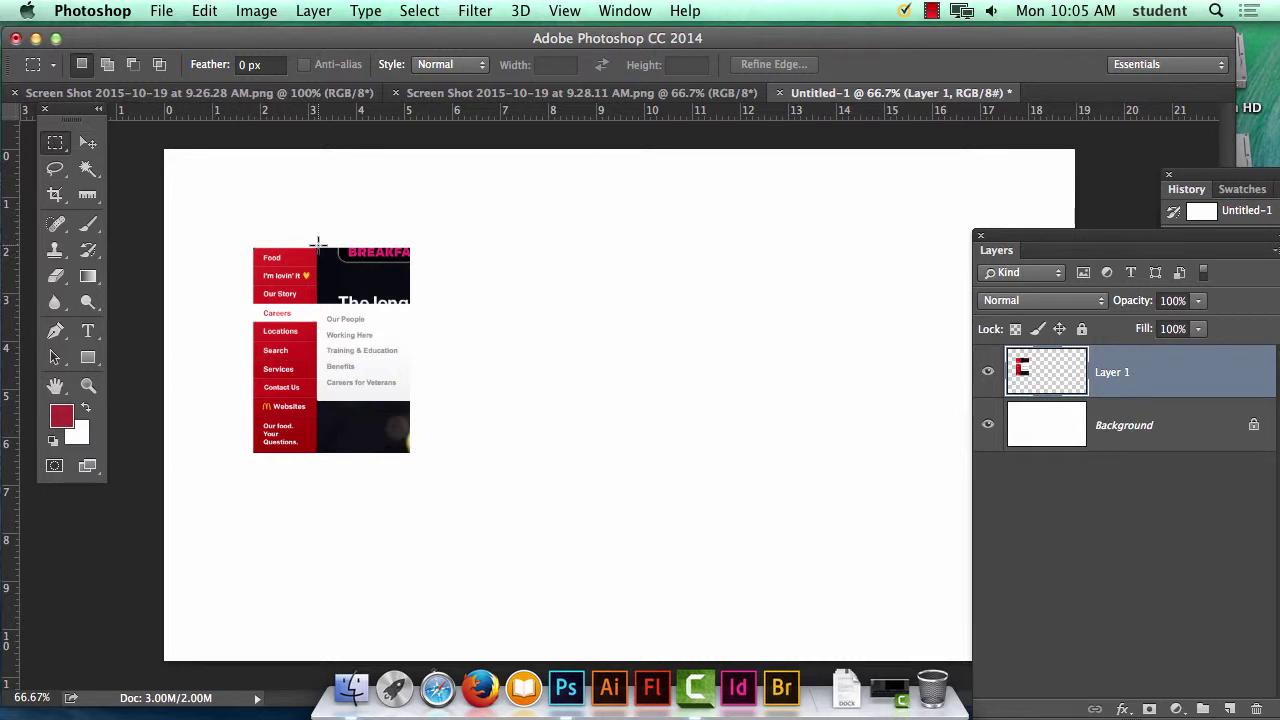
# Delete the dark photo areas above and below the Careers submenu, then zoom to 200% on the menu.
pyautogui.moveTo(316, 243); pyautogui.dragTo(420, 302)
pyautogui.moveTo(414, 302); pyautogui.dragTo(415, 302)
pyautogui.press('Delete')
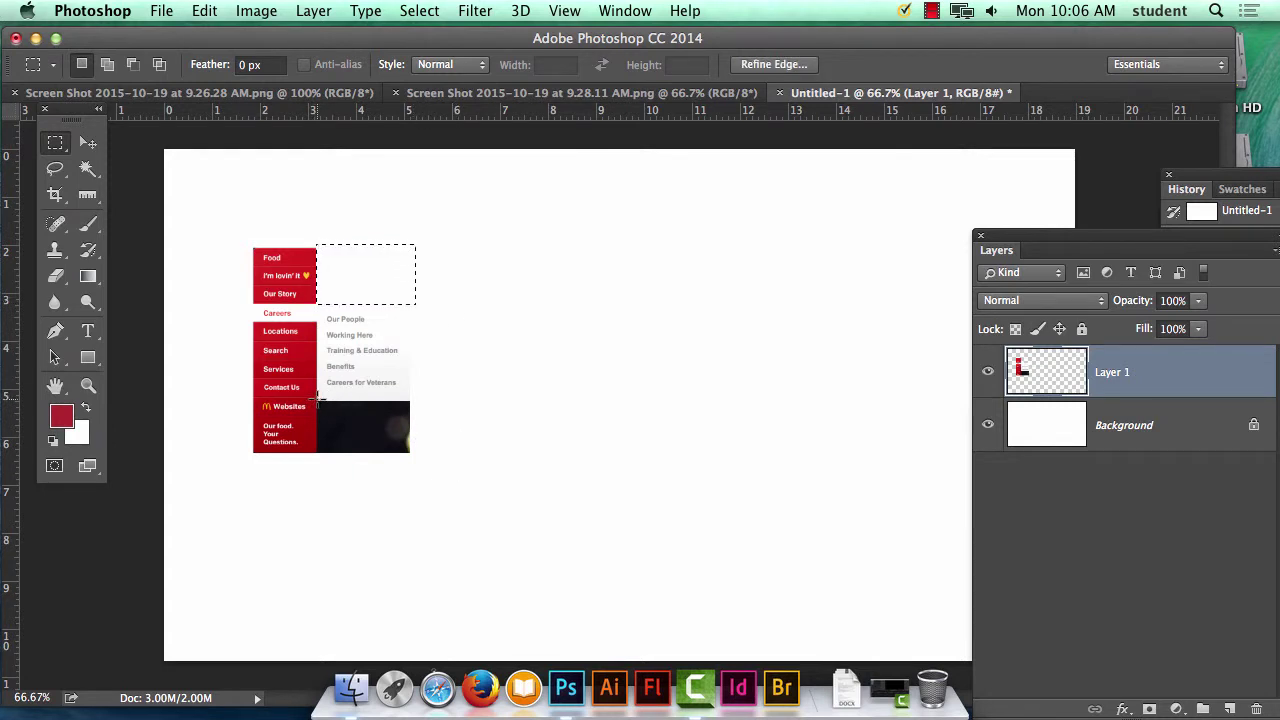
pyautogui.moveTo(316, 400)
pyautogui.mouseDown()
pyautogui.moveTo(383, 459)
pyautogui.moveTo(418, 460)
pyautogui.mouseUp()
pyautogui.press('Delete')
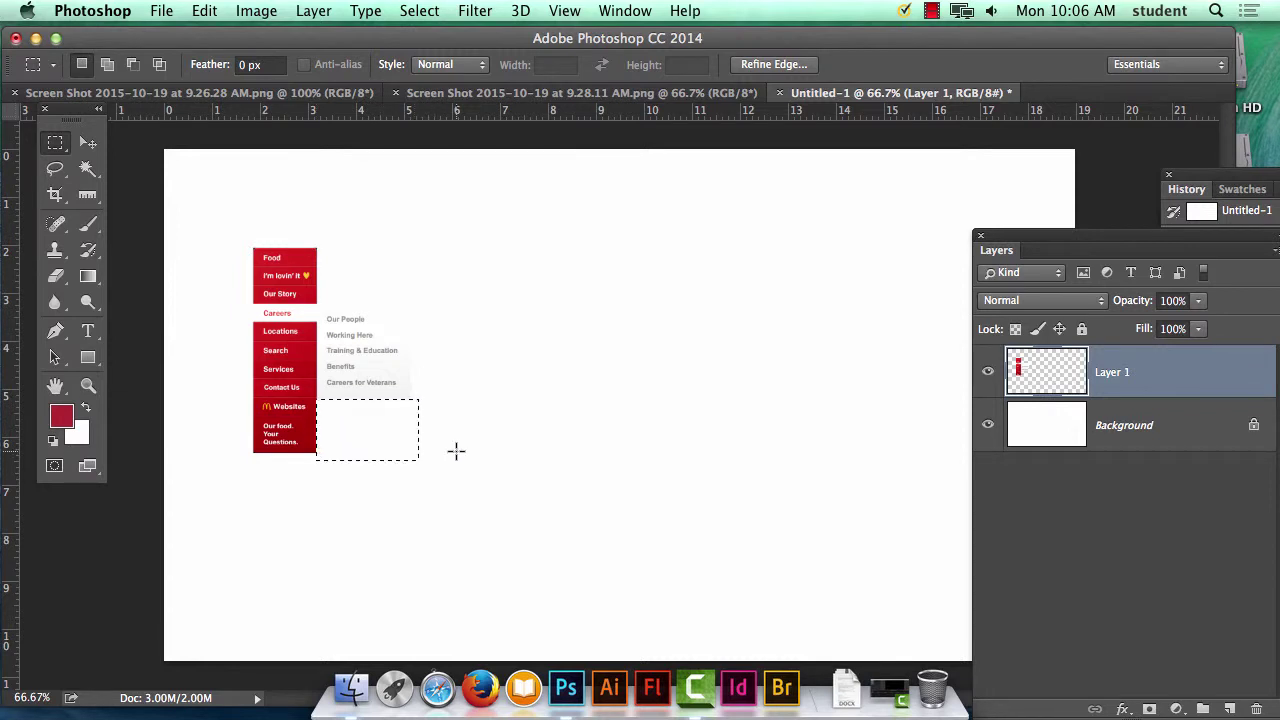
pyautogui.click(456, 451)
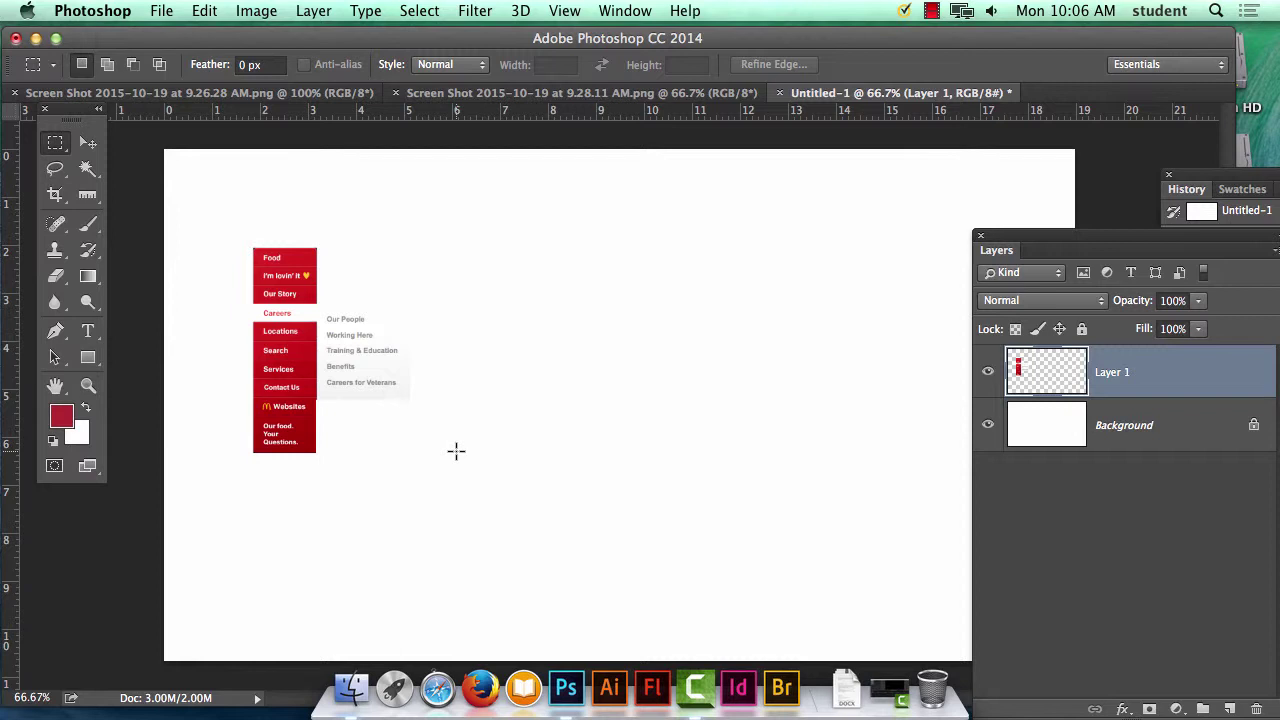
pyautogui.press('super+equal')
pyautogui.press('super+equal')
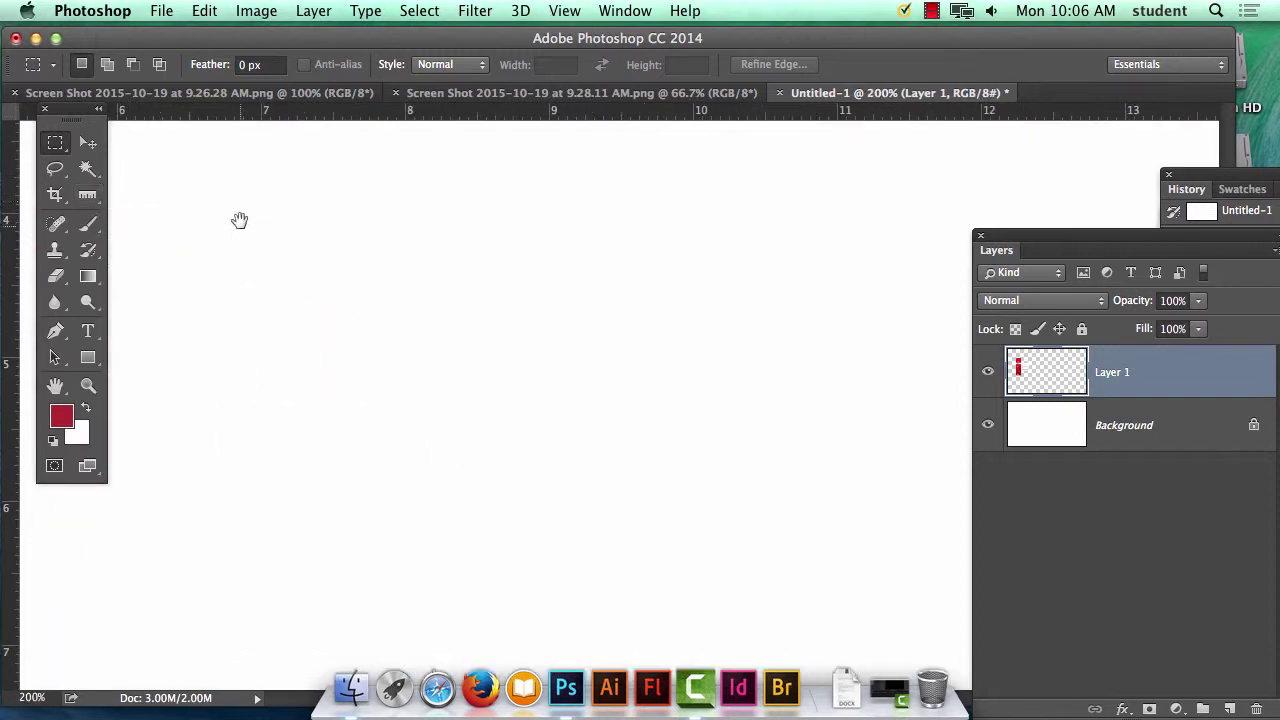
pyautogui.moveTo(239, 220); pyautogui.dragTo(611, 337)
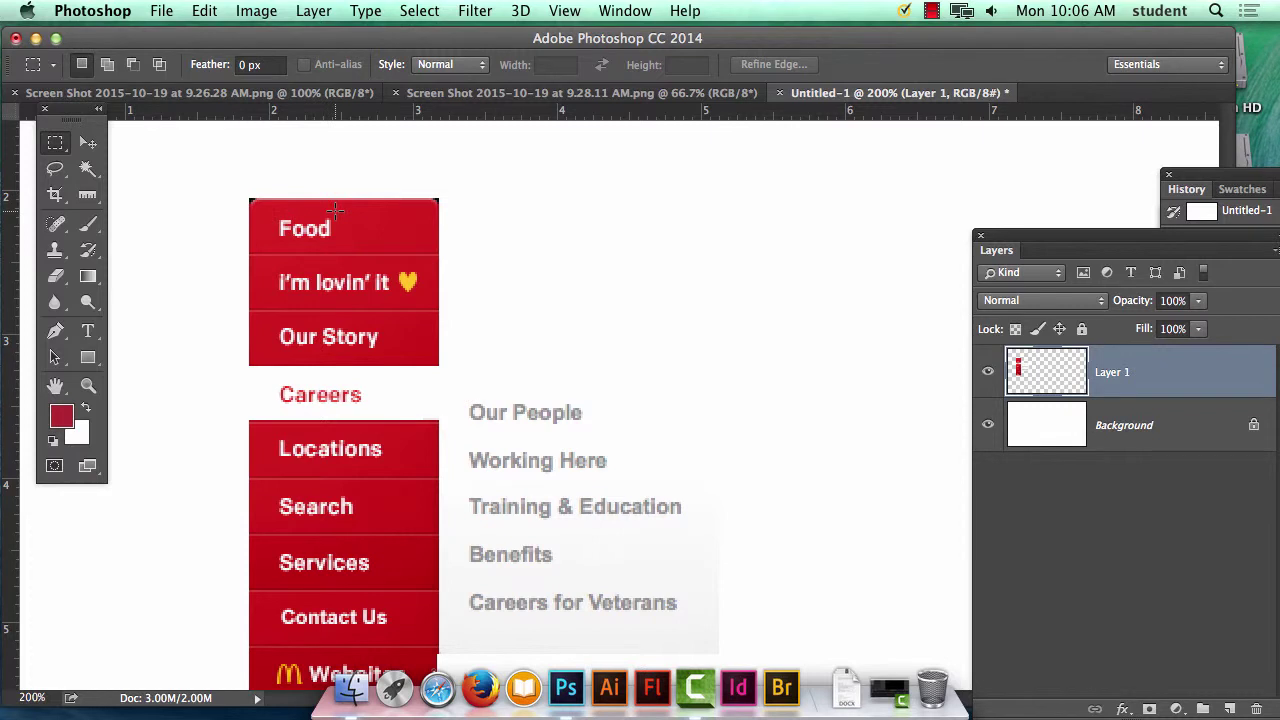
# Sample the Food box's red as the foreground colour with the Eyedropper.
pyautogui.click(87, 196)
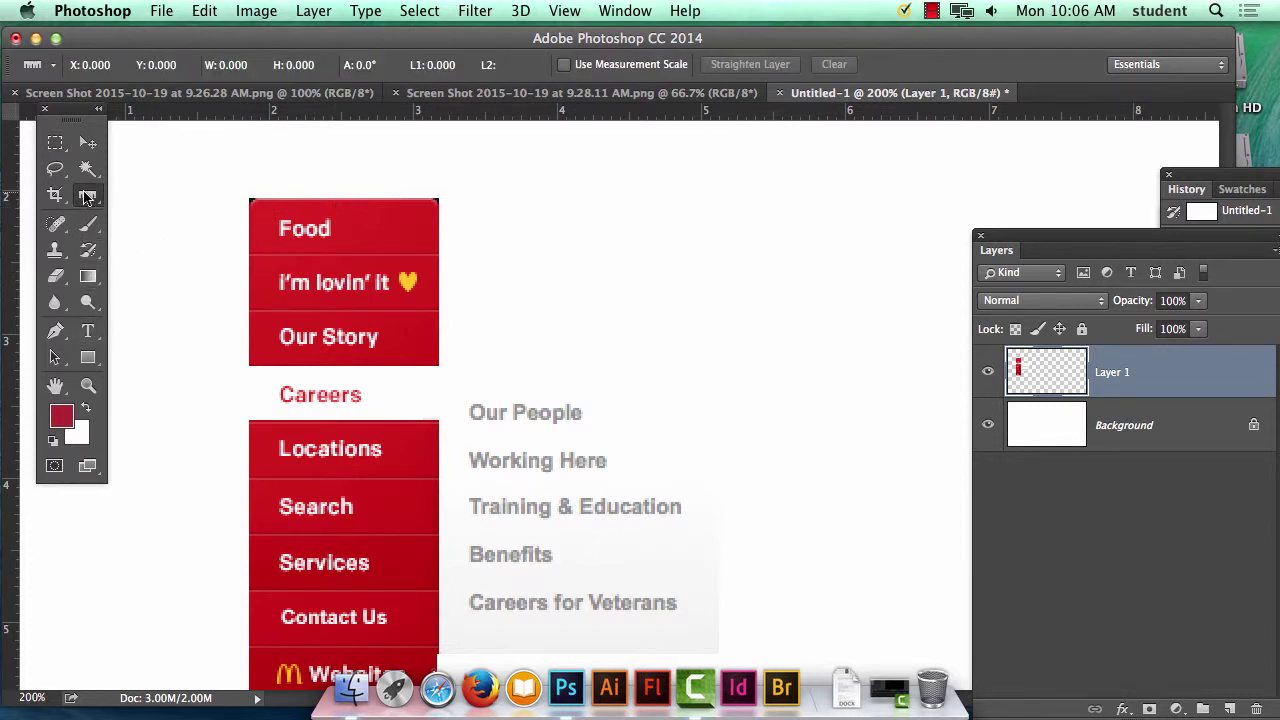
pyautogui.click(87, 196)
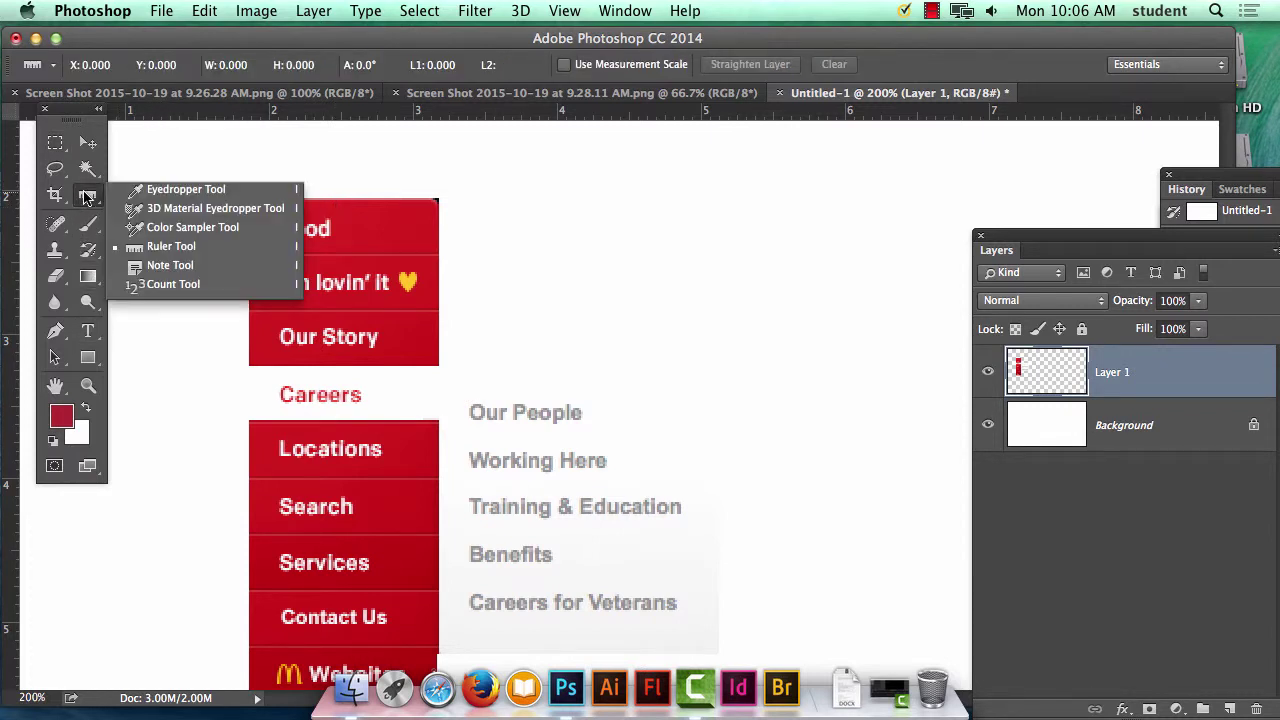
pyautogui.click(160, 195)
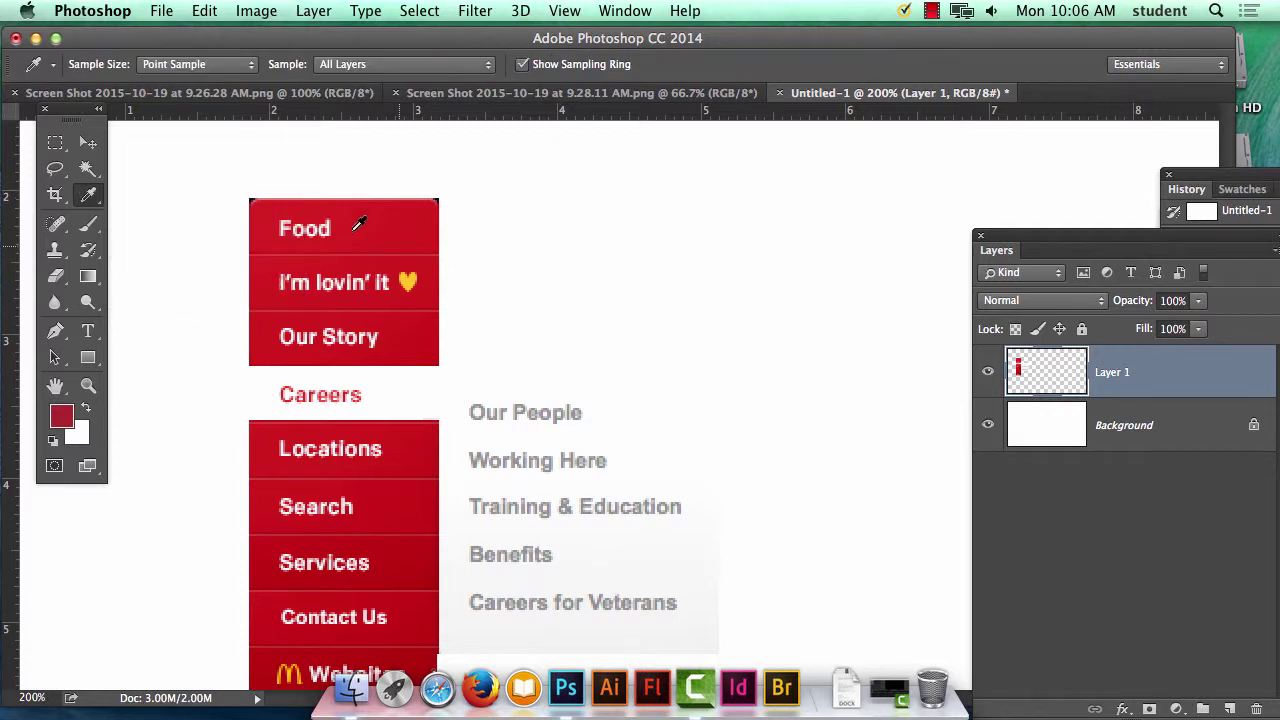
pyautogui.click(371, 220)
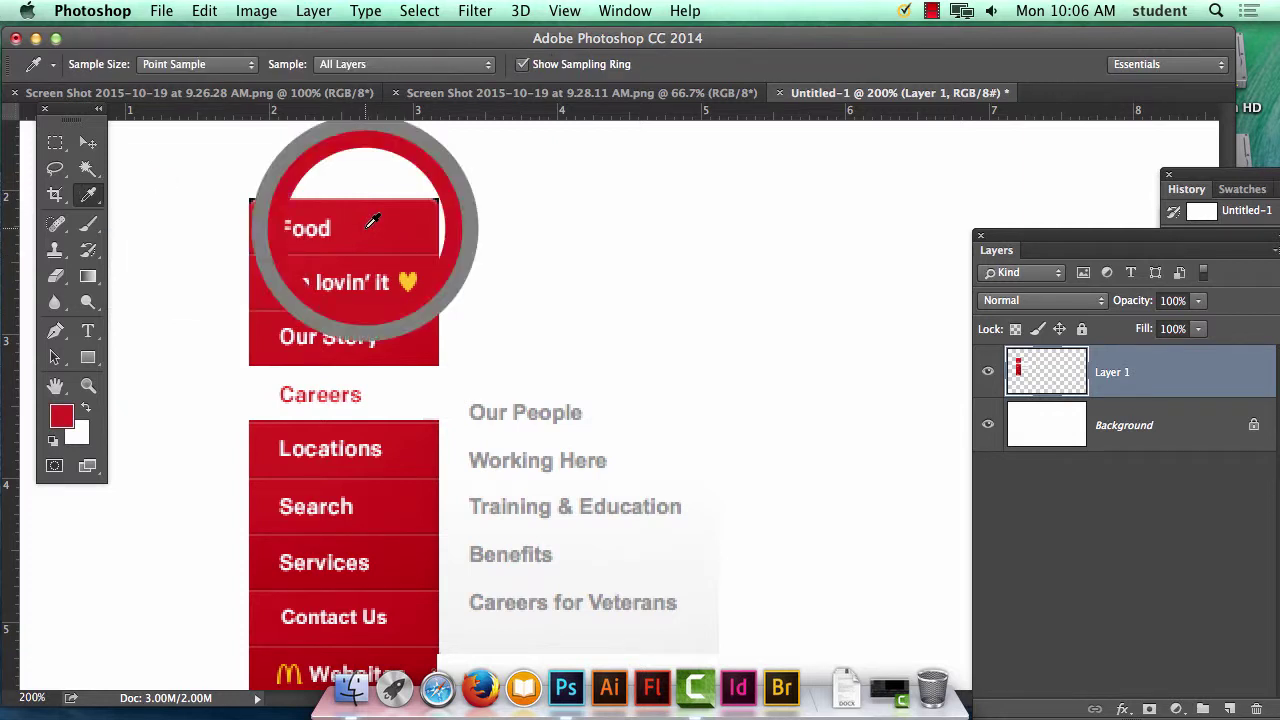
pyautogui.click(371, 220)
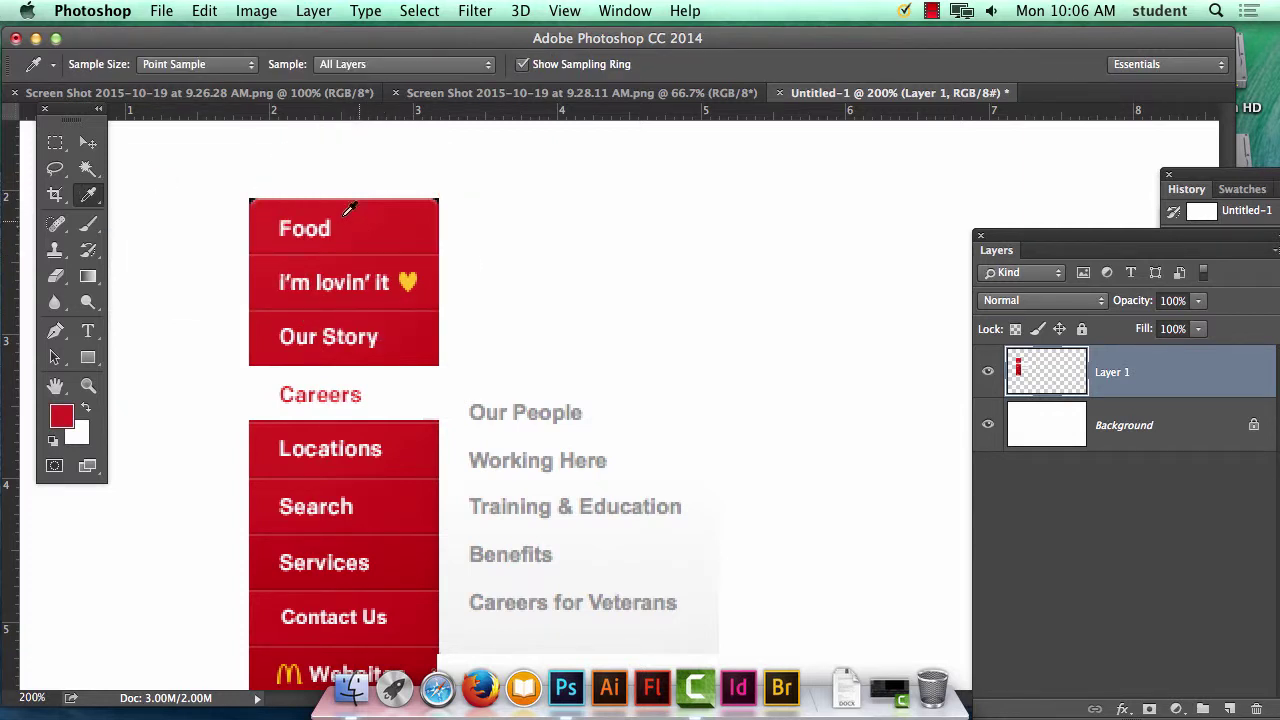
# Fill a rectangle around the word Food with the red foreground colour, then deselect.
pyautogui.click(57, 144)
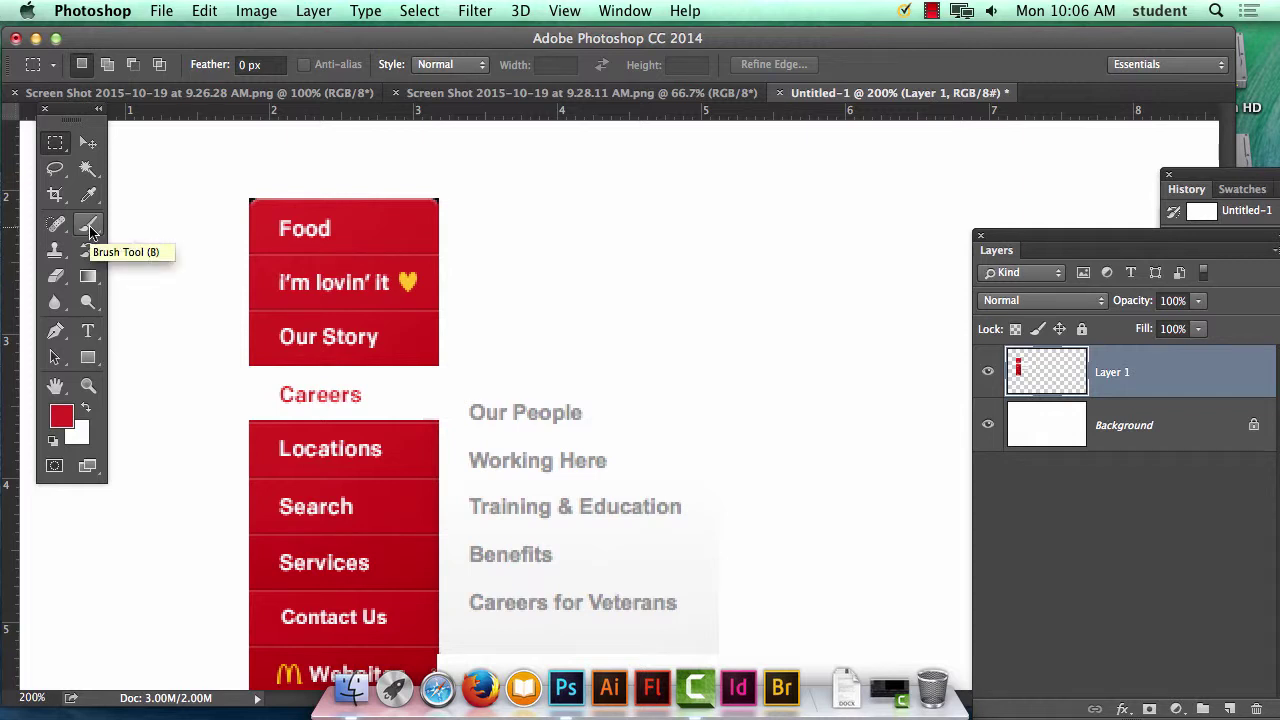
pyautogui.moveTo(276, 212); pyautogui.dragTo(343, 243)
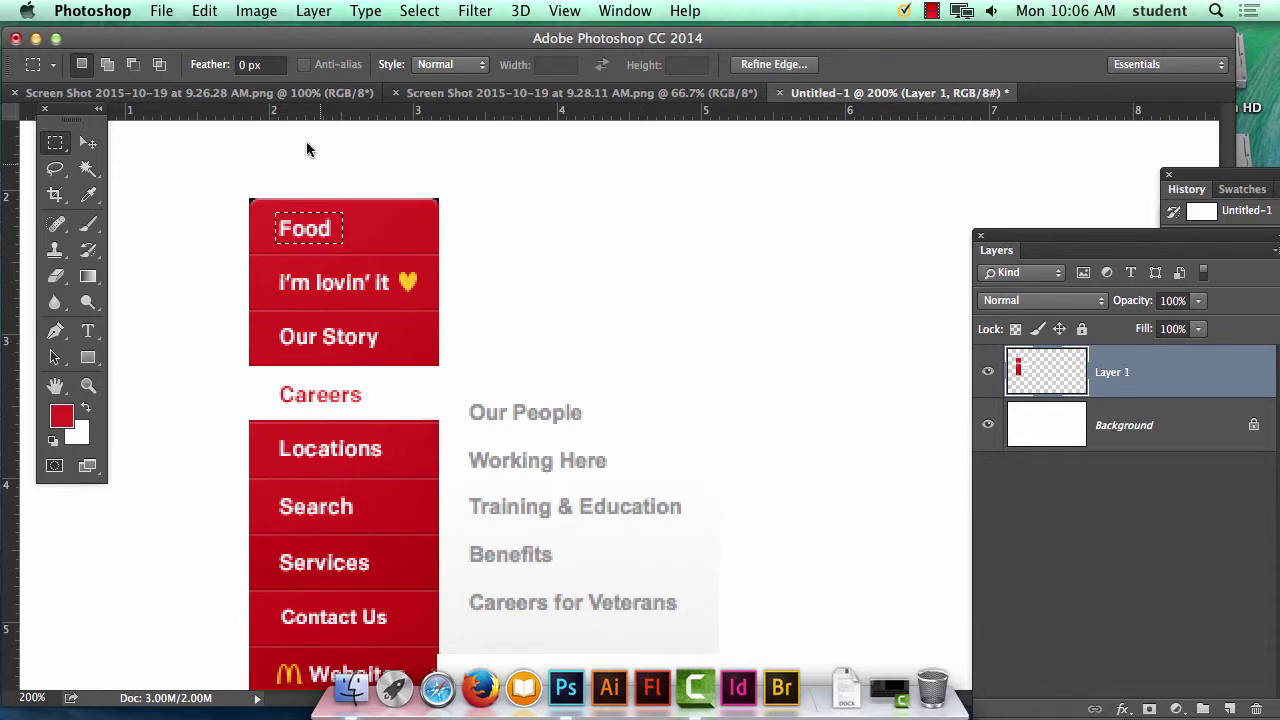
pyautogui.click(206, 10)
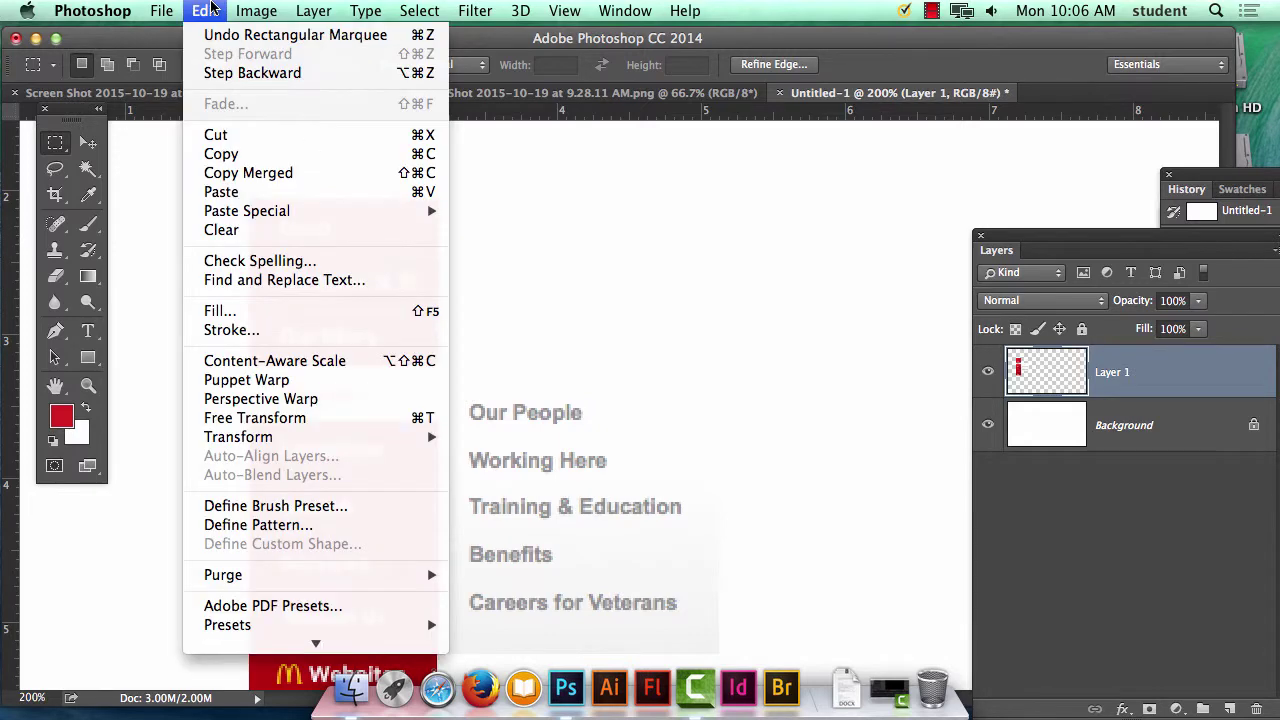
pyautogui.click(247, 310)
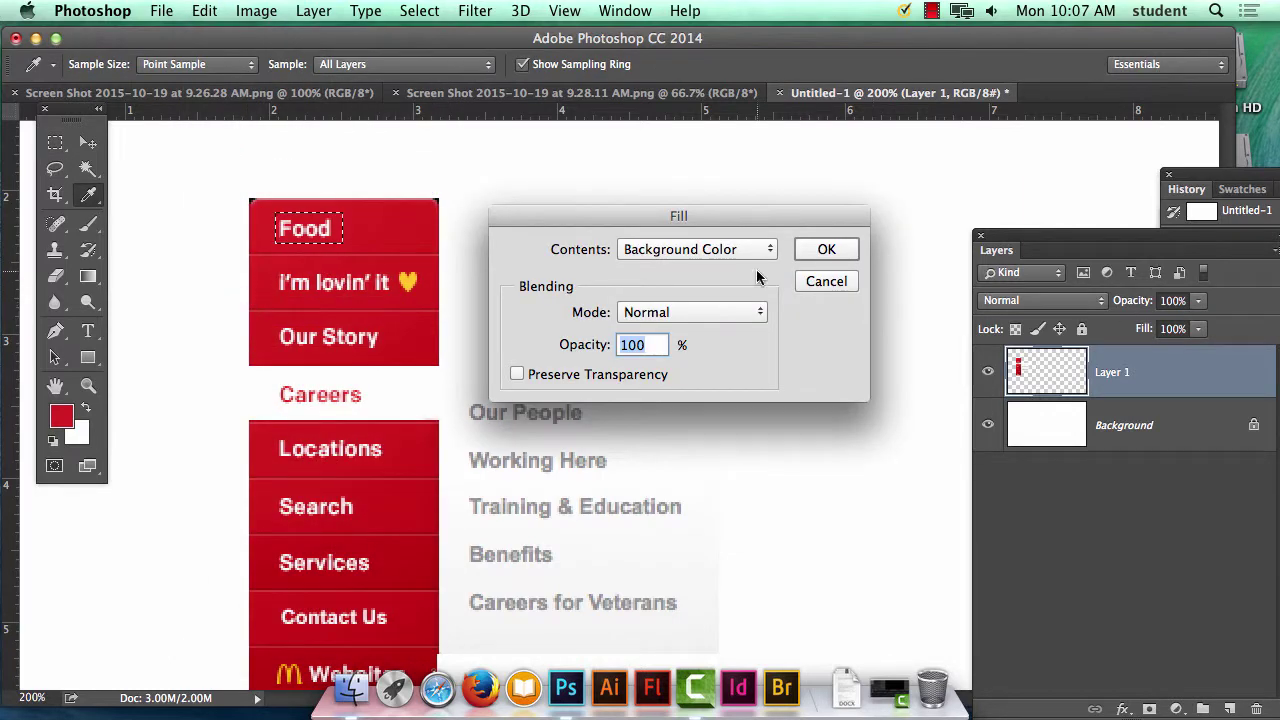
pyautogui.click(729, 257)
pyautogui.click(737, 230)
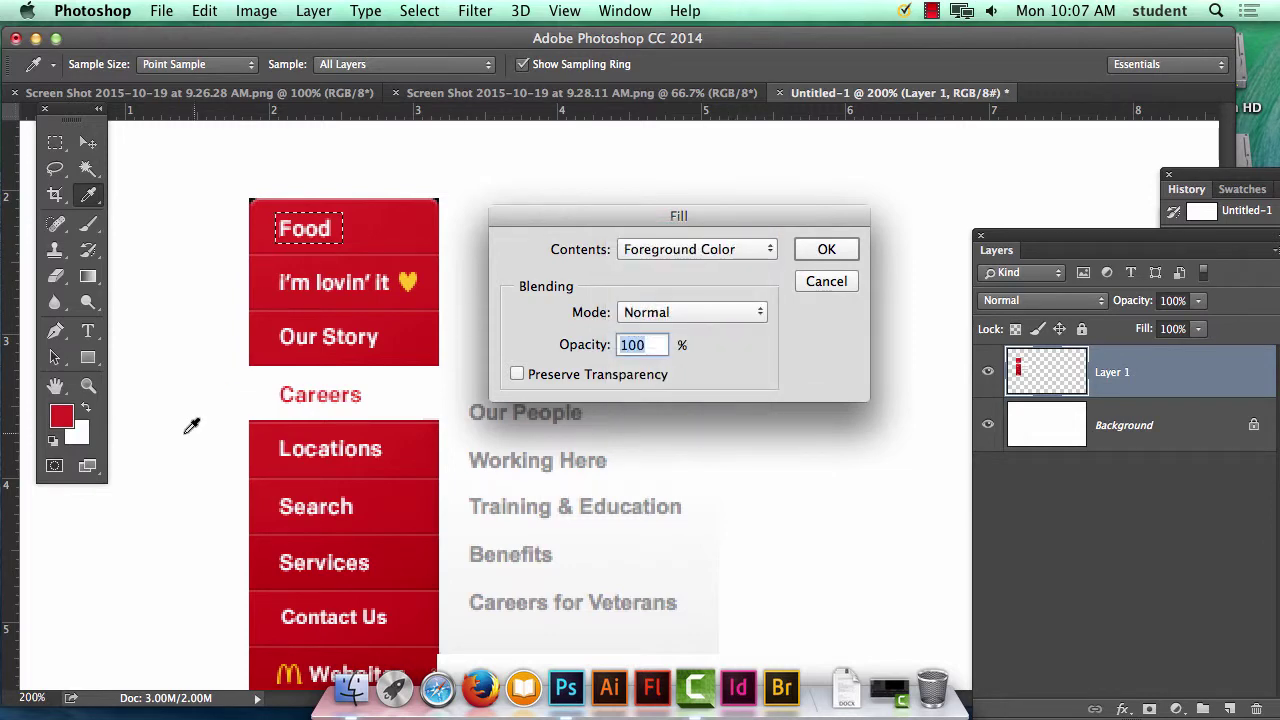
pyautogui.click(826, 250)
pyautogui.press('m')
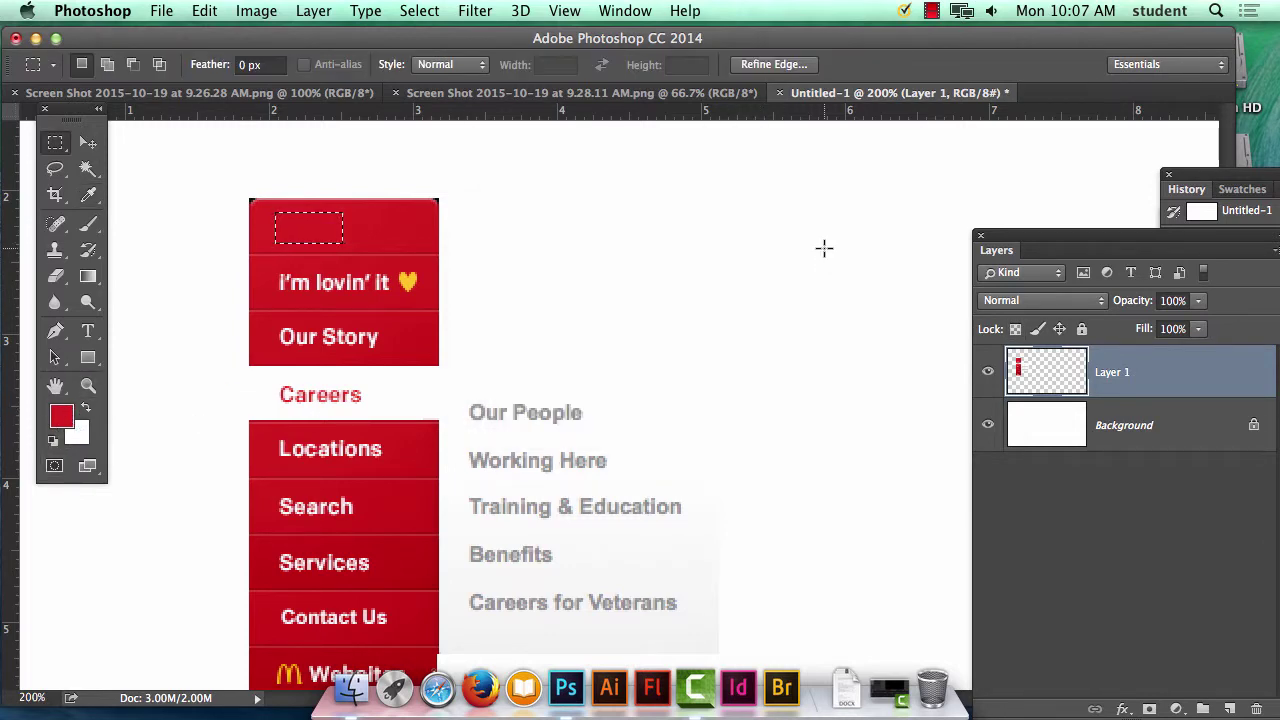
pyautogui.press('super+d')
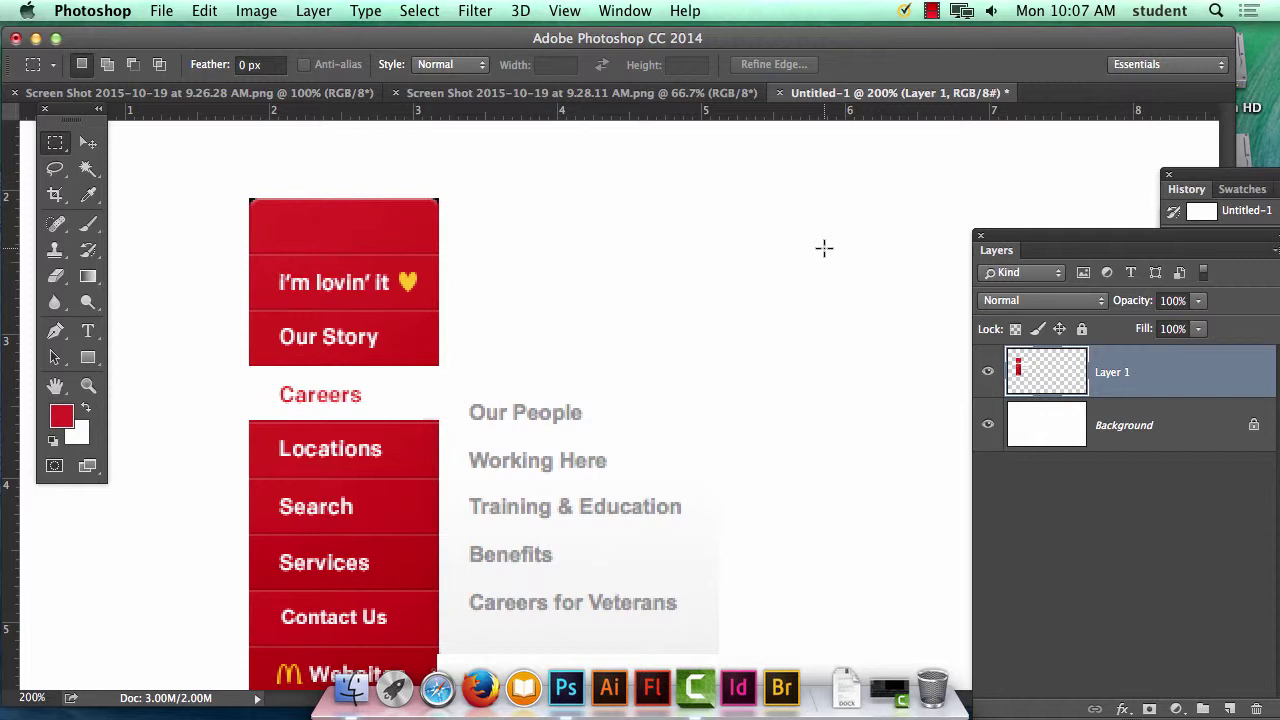
# Type a text line in the top red box and colour it white.
pyautogui.click(89, 338)
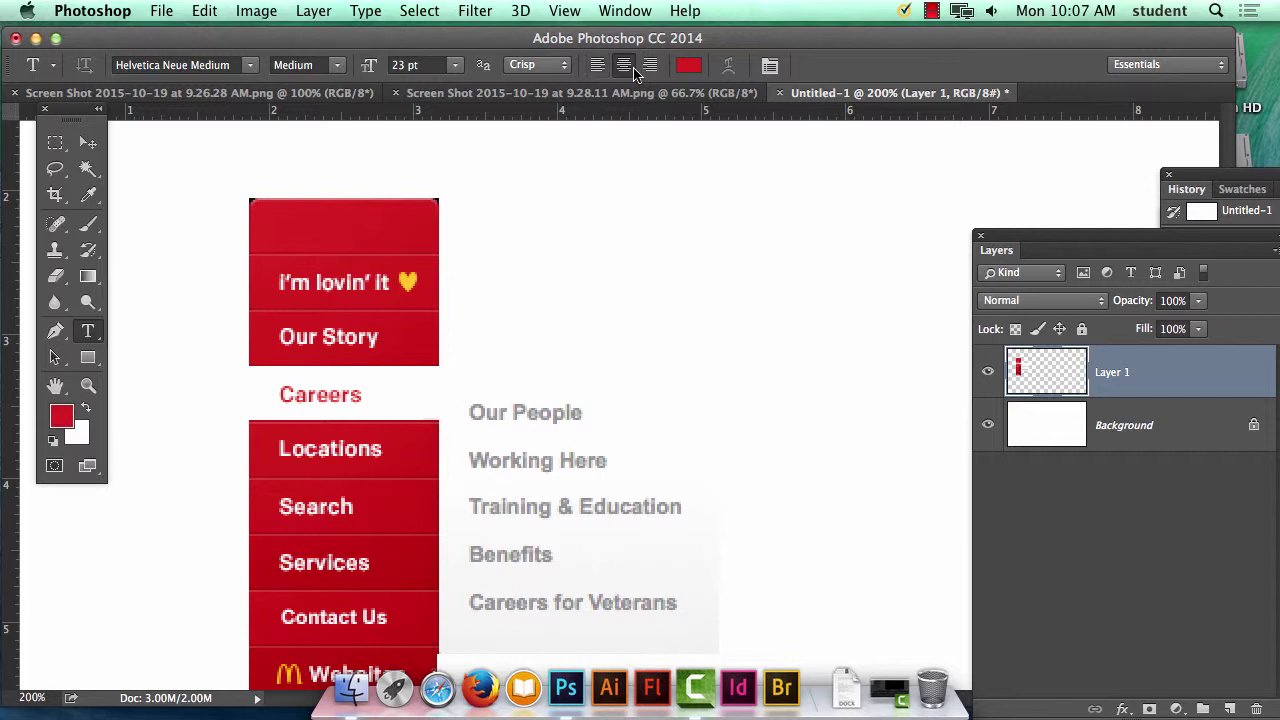
pyautogui.click(280, 228)
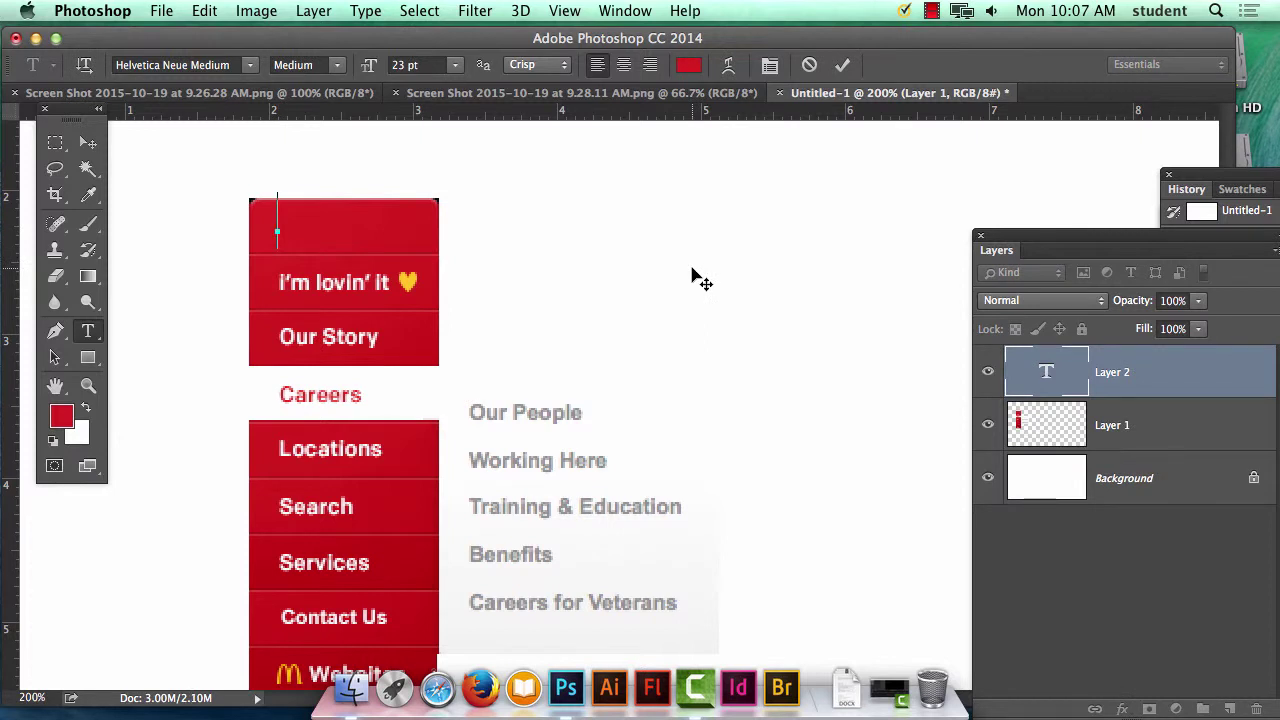
pyautogui.write('Homes')
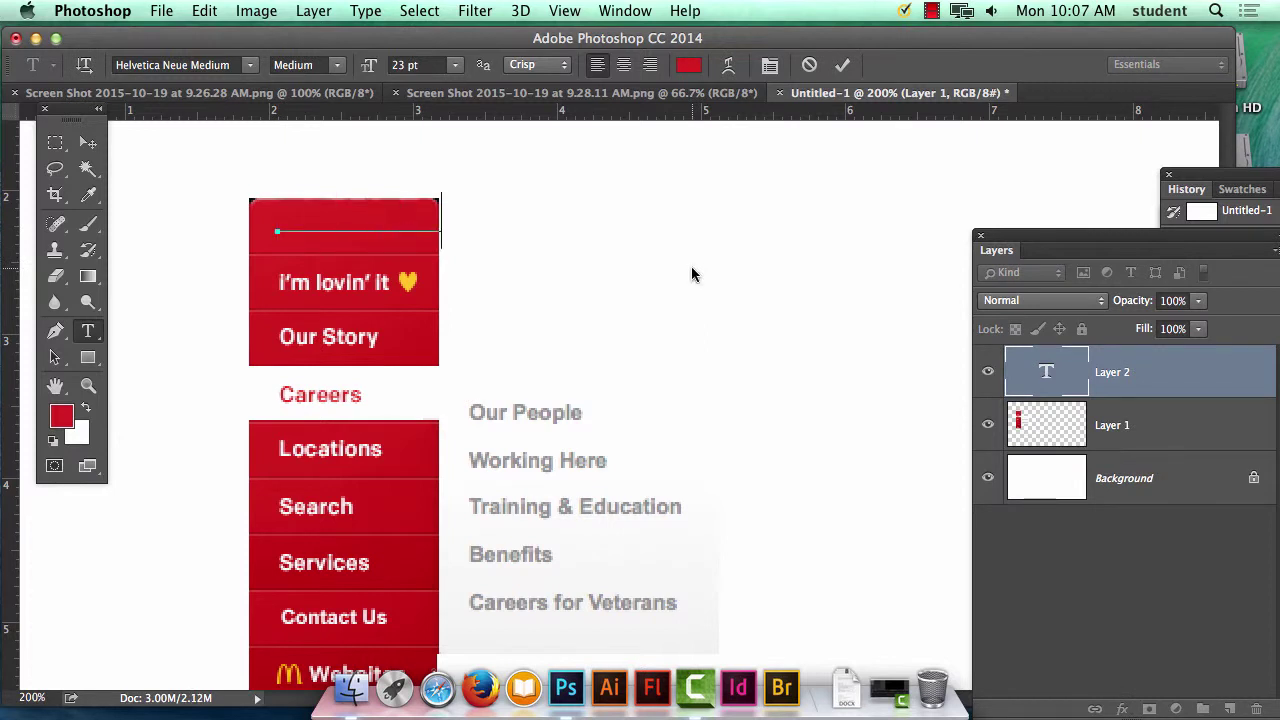
pyautogui.moveTo(452, 220); pyautogui.dragTo(263, 222)
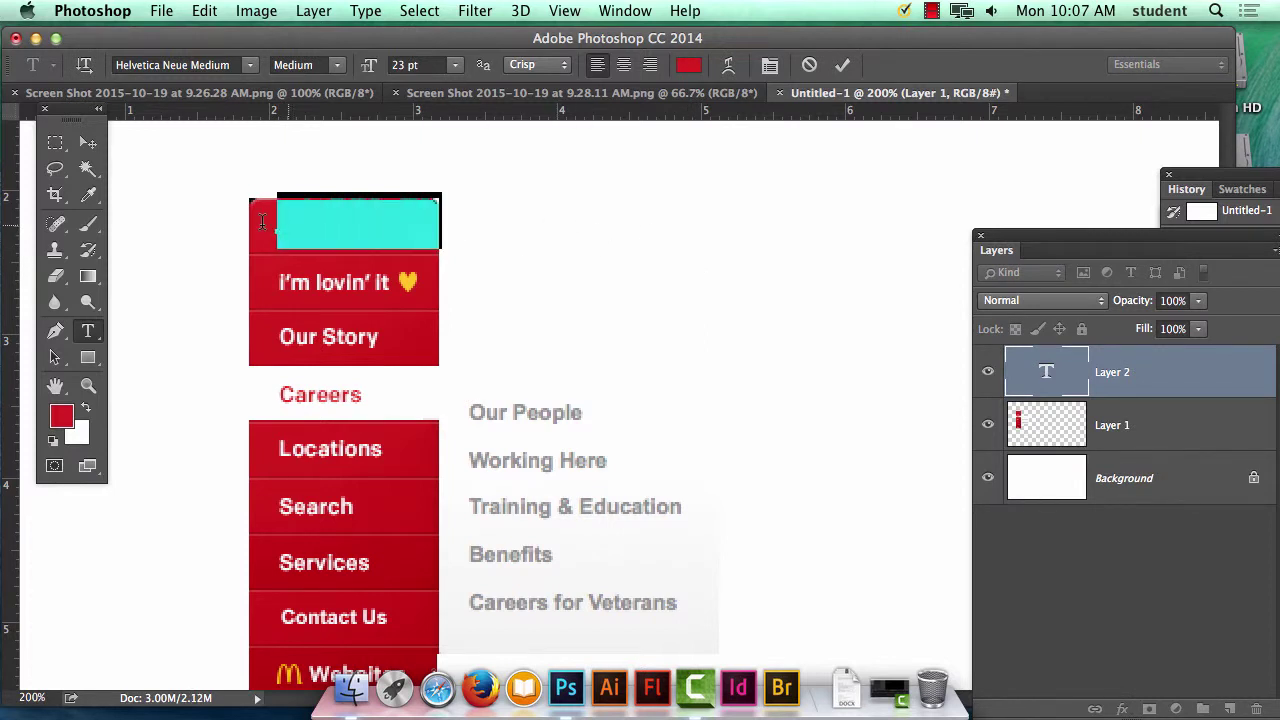
pyautogui.click(687, 65)
pyautogui.moveTo(754, 114); pyautogui.dragTo(721, 90)
pyautogui.click(1178, 75)
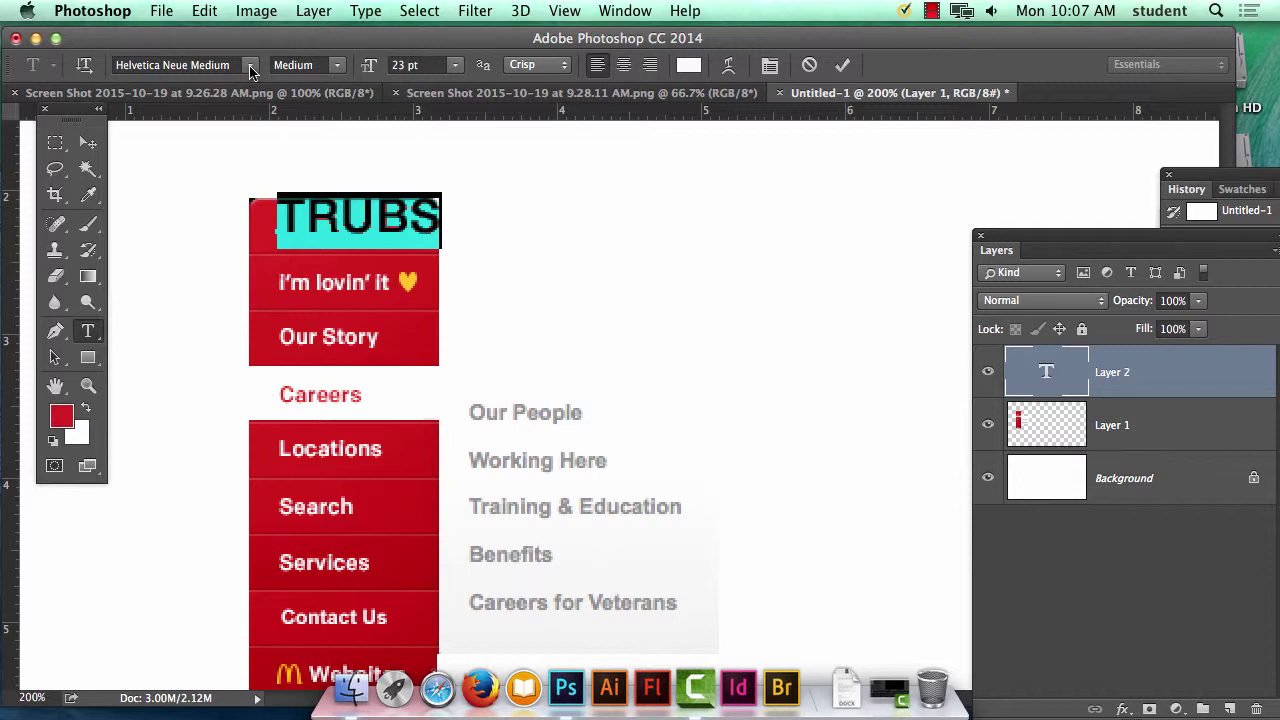
pyautogui.click(341, 210)
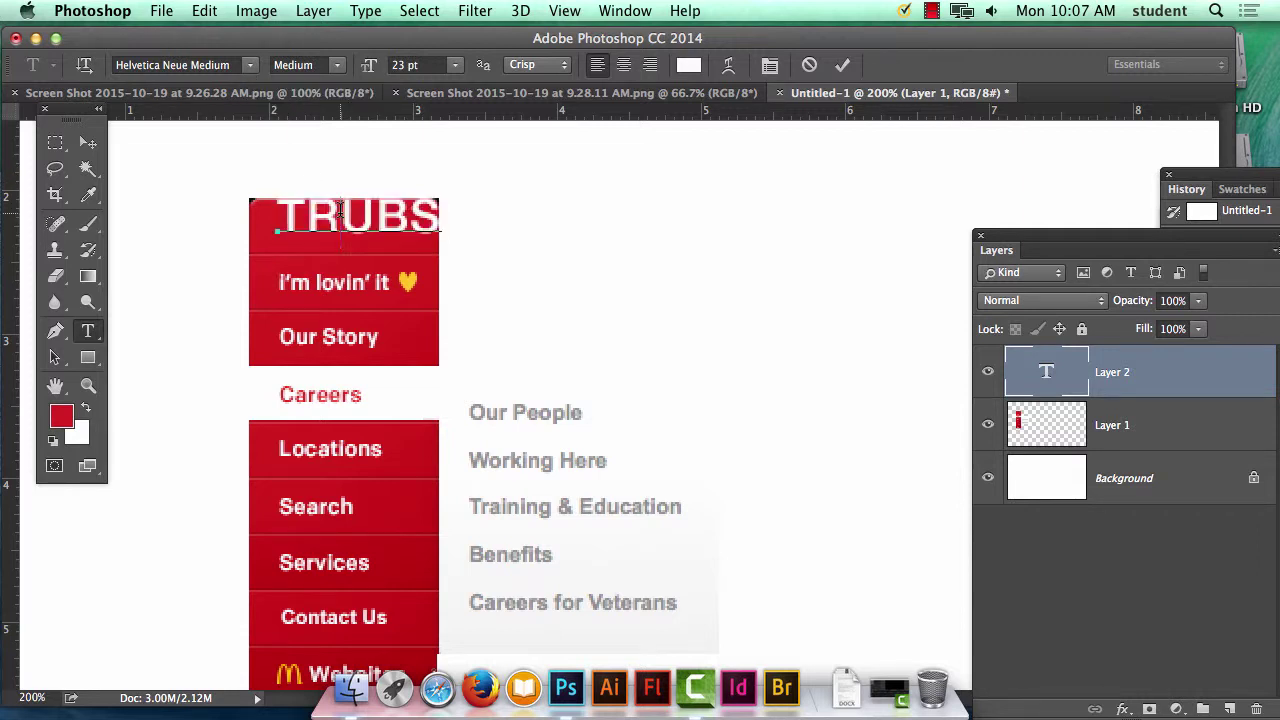
# Correct the text to read TUBS, set it to 14 pt, and commit it.
pyautogui.hotkey('shift', 'Left')
pyautogui.press('BackSpace')
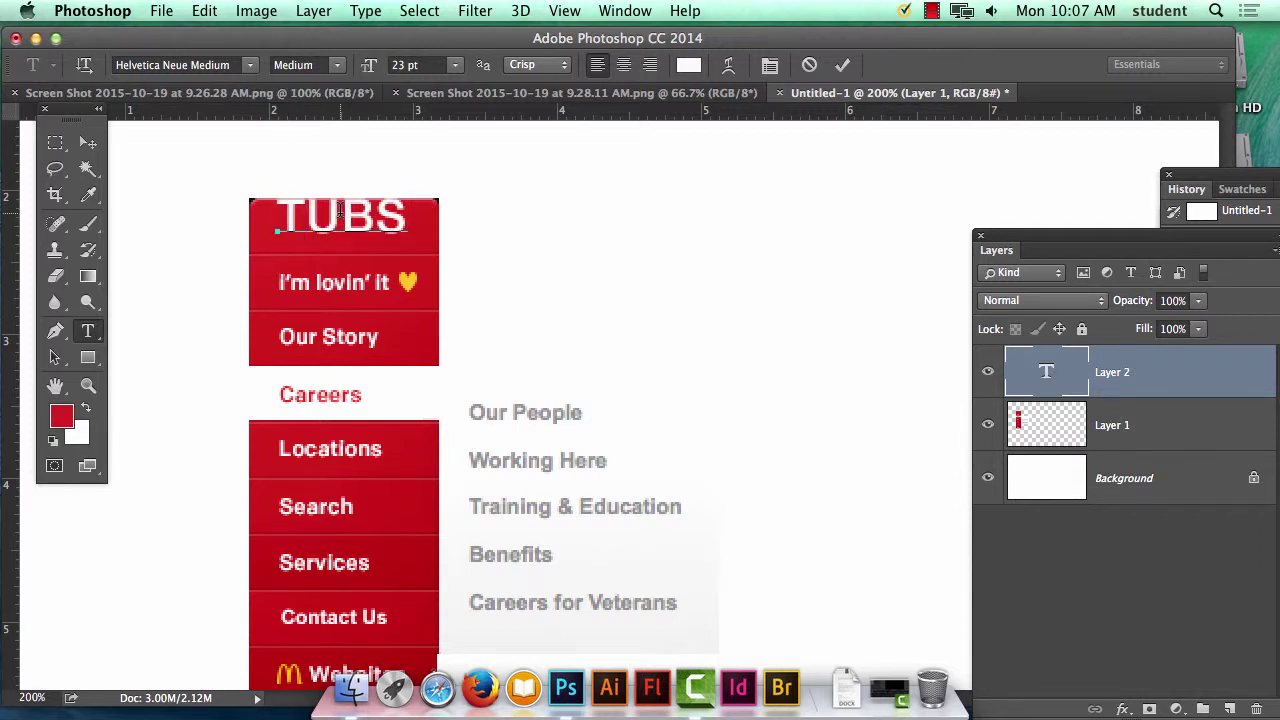
pyautogui.moveTo(404, 215); pyautogui.dragTo(200, 197)
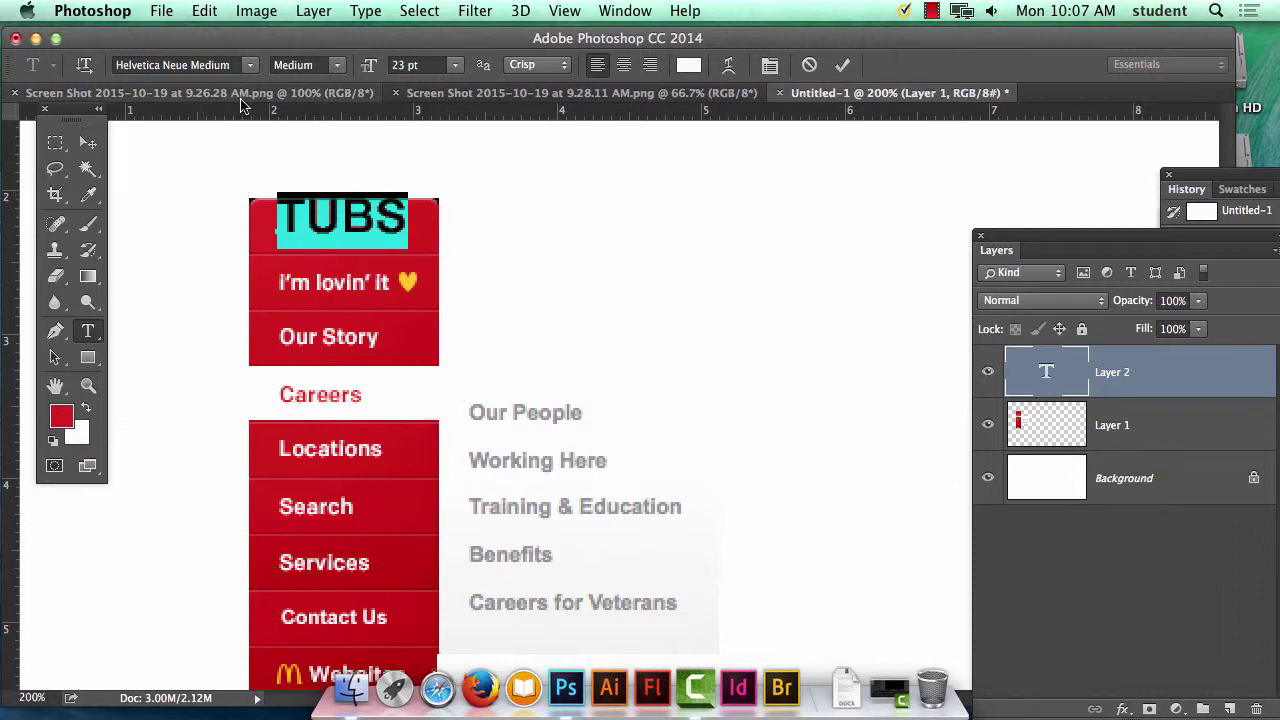
pyautogui.click(456, 65)
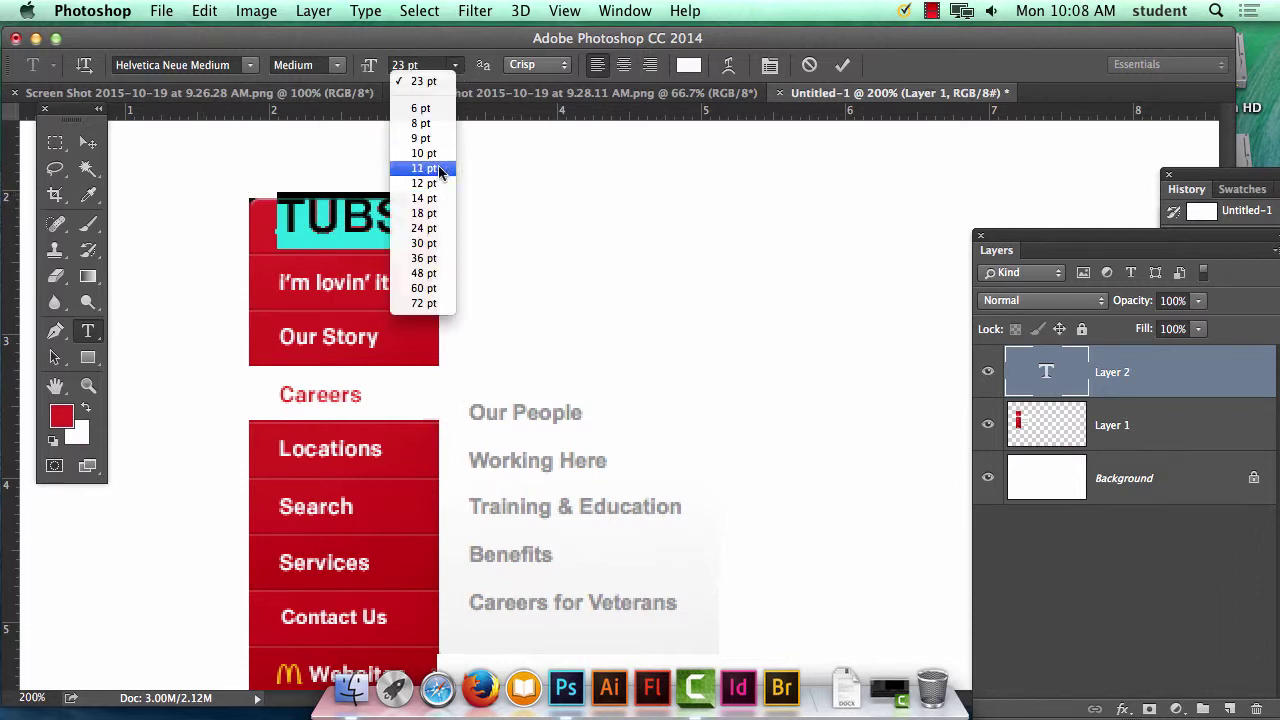
pyautogui.click(436, 199)
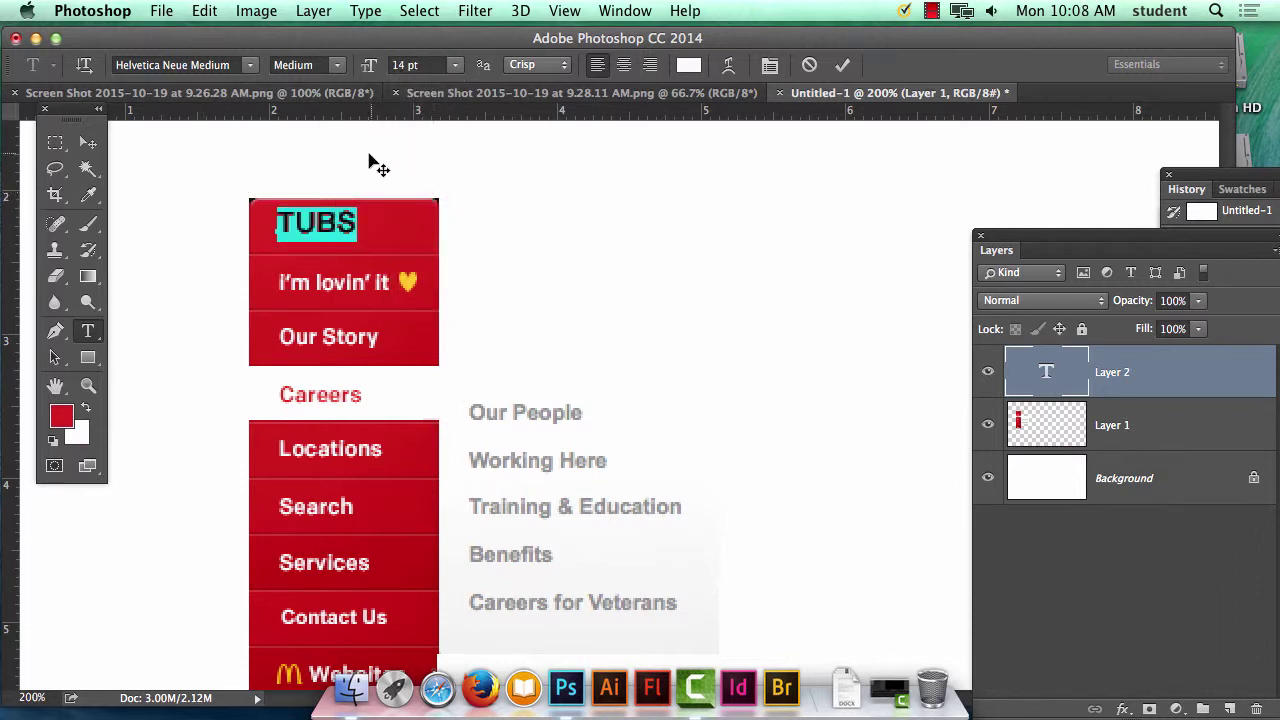
pyautogui.click(88, 144)
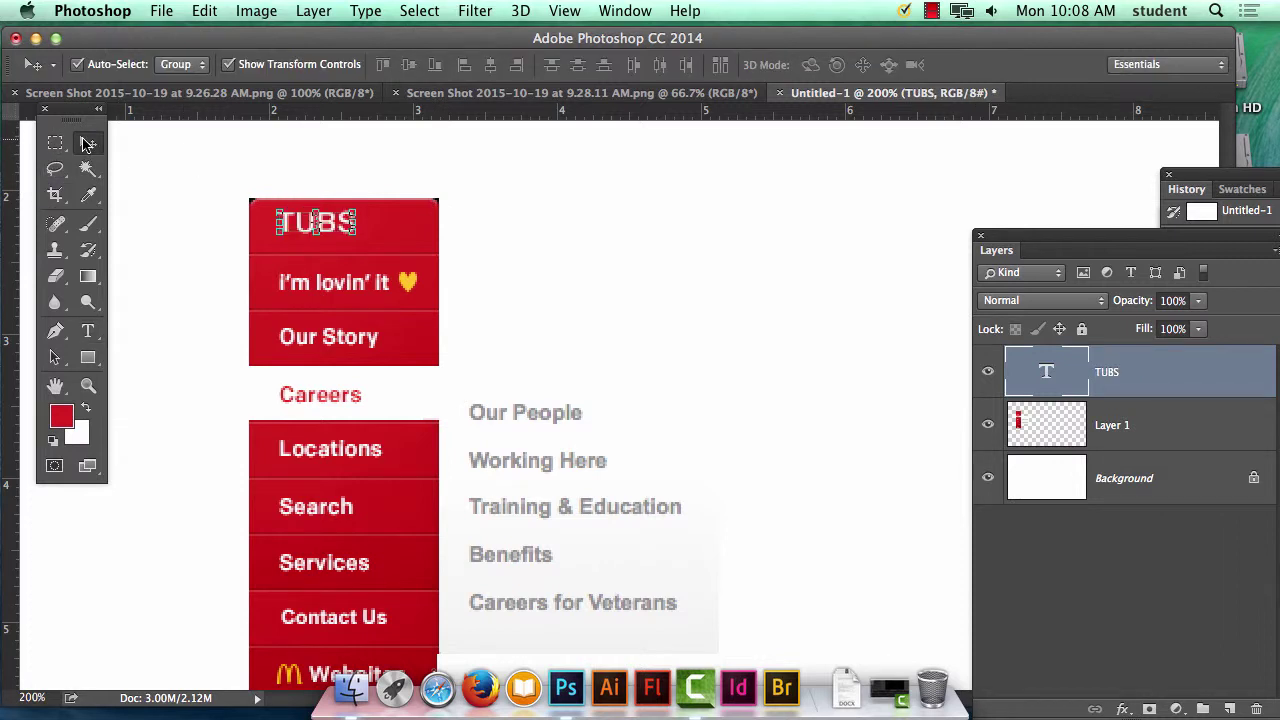
# Nudge the TUBS text into place with the arrow keys.
pyautogui.press('Right')
pyautogui.press('Right')
pyautogui.press('Right')
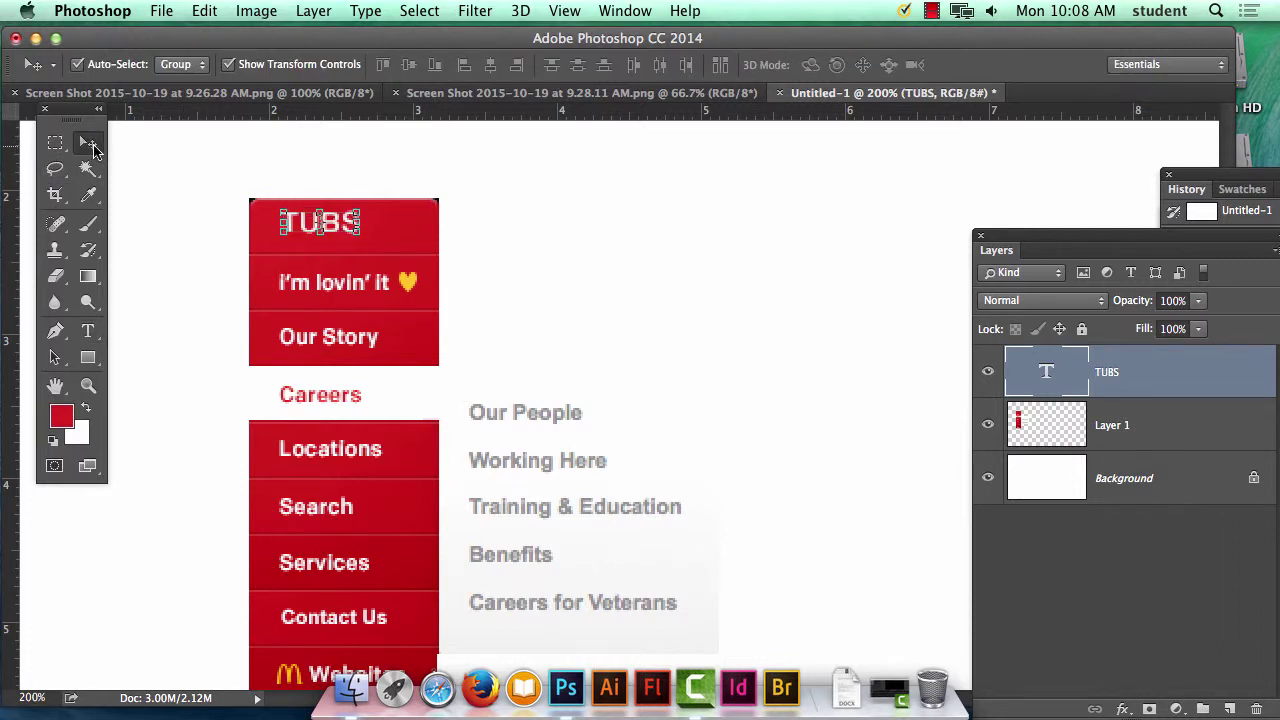
pyautogui.press('Down')
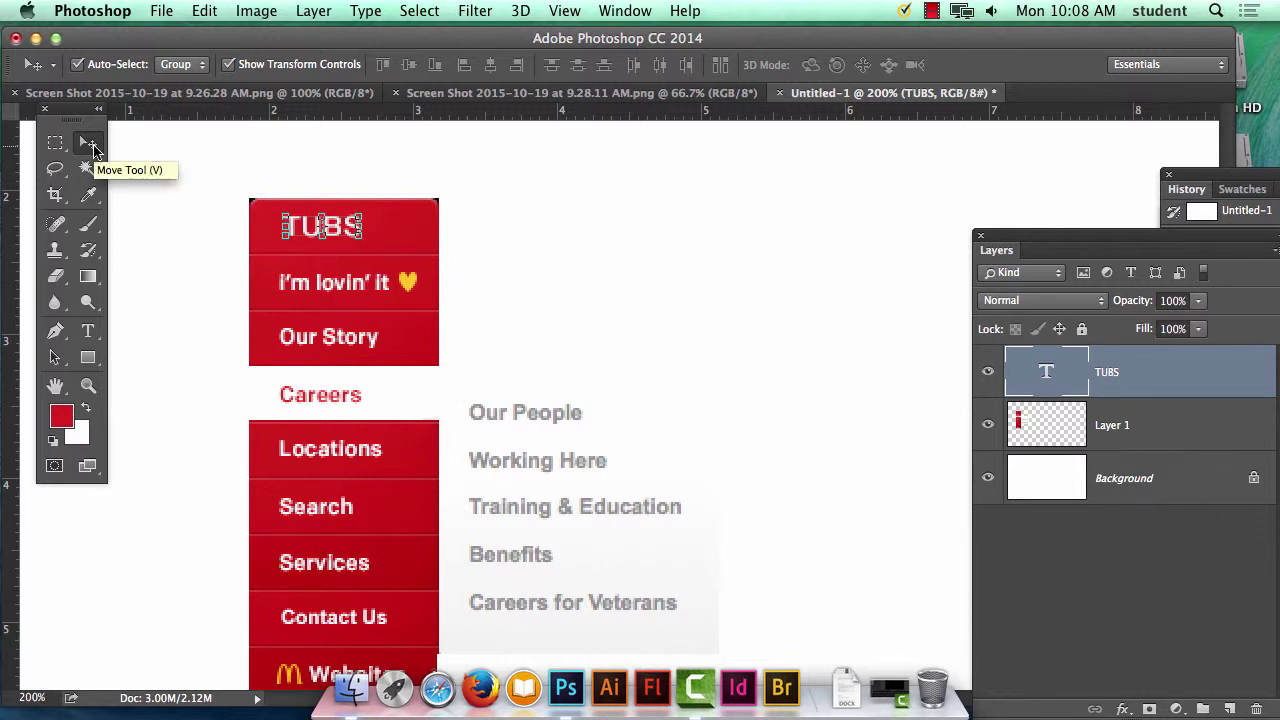
pyautogui.press('Left')
pyautogui.press('Down')
pyautogui.press('Up')
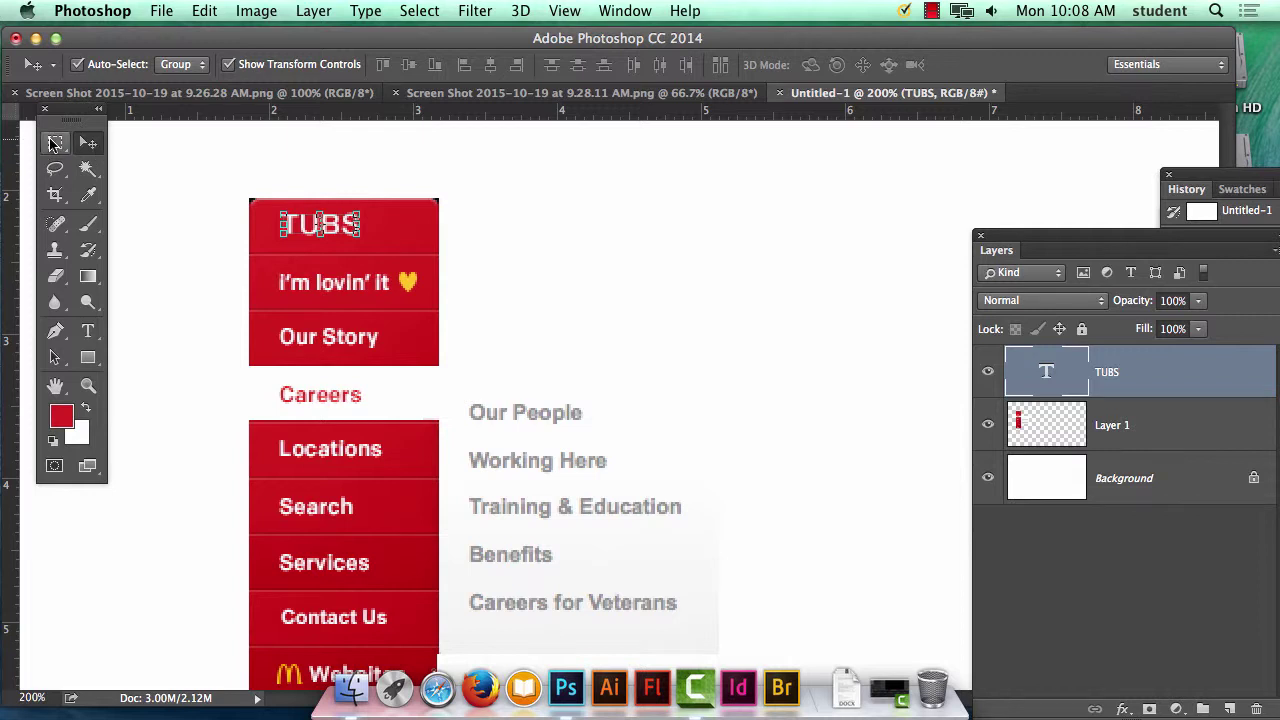
# Marquee-select the area around the I'm lovin' it slogan.
pyautogui.click(55, 147)
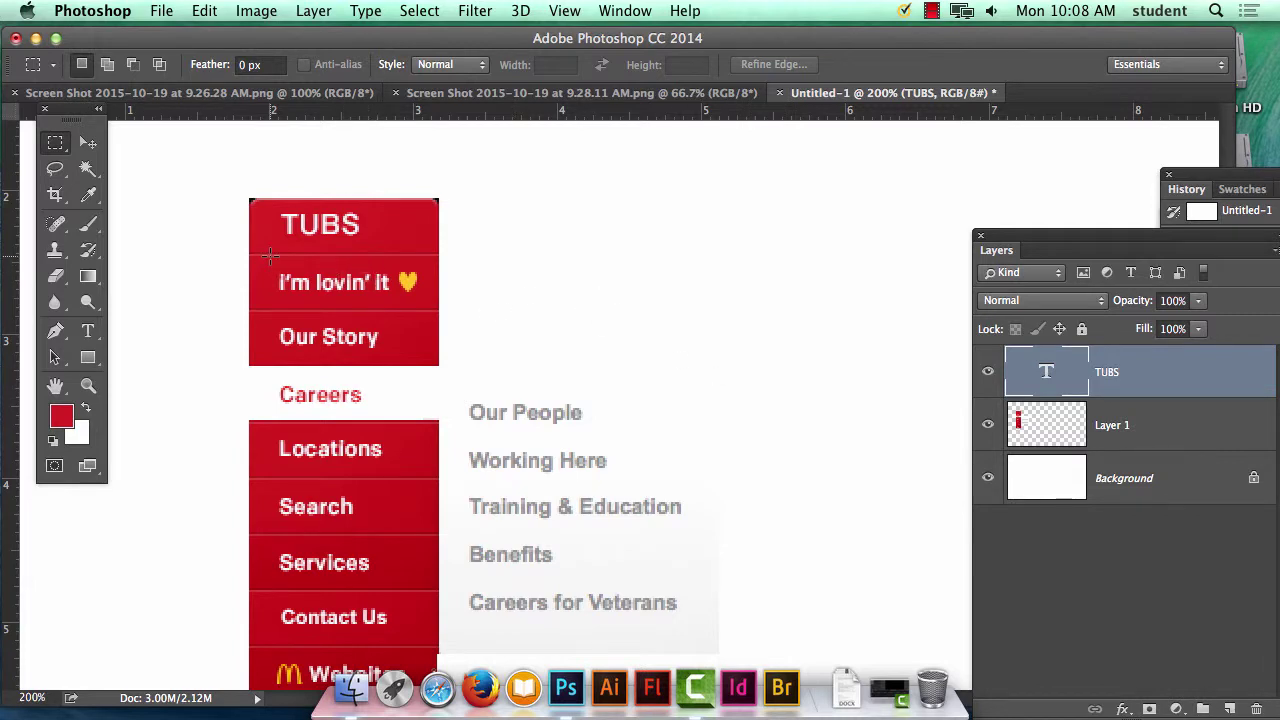
pyautogui.moveTo(268, 257); pyautogui.dragTo(423, 297)
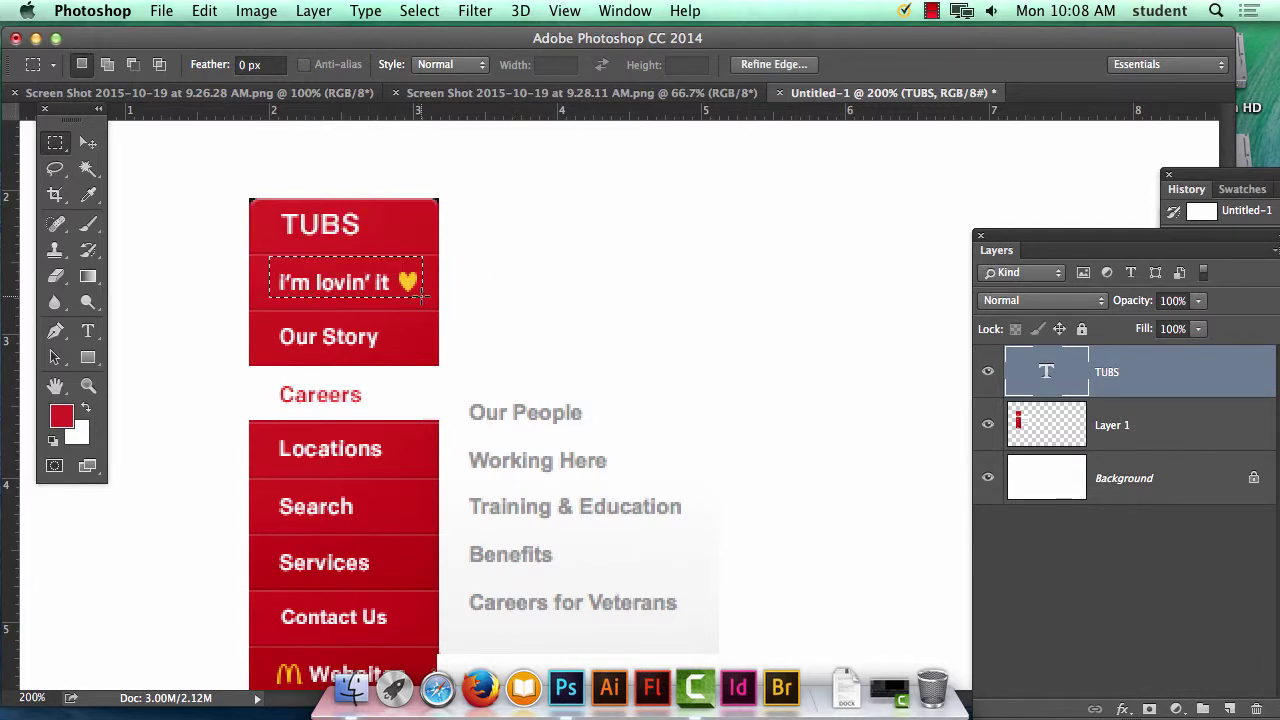
pyautogui.click(204, 10)
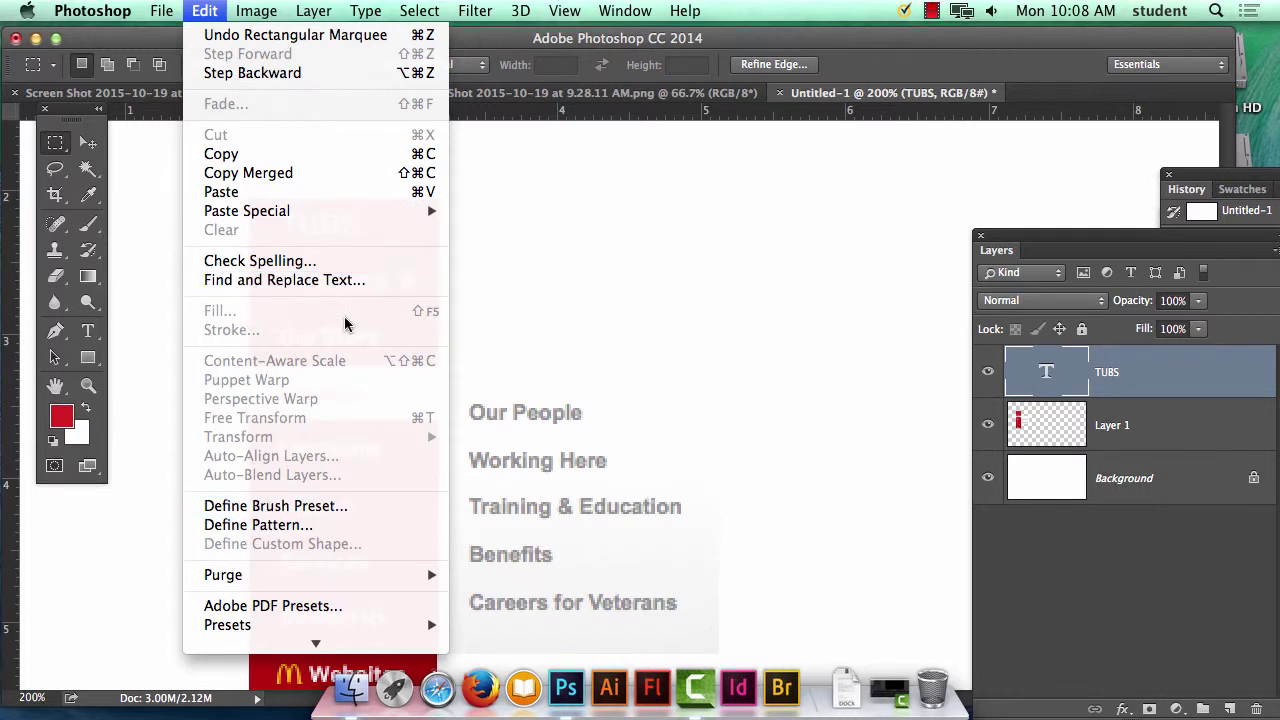
pyautogui.click(571, 200)
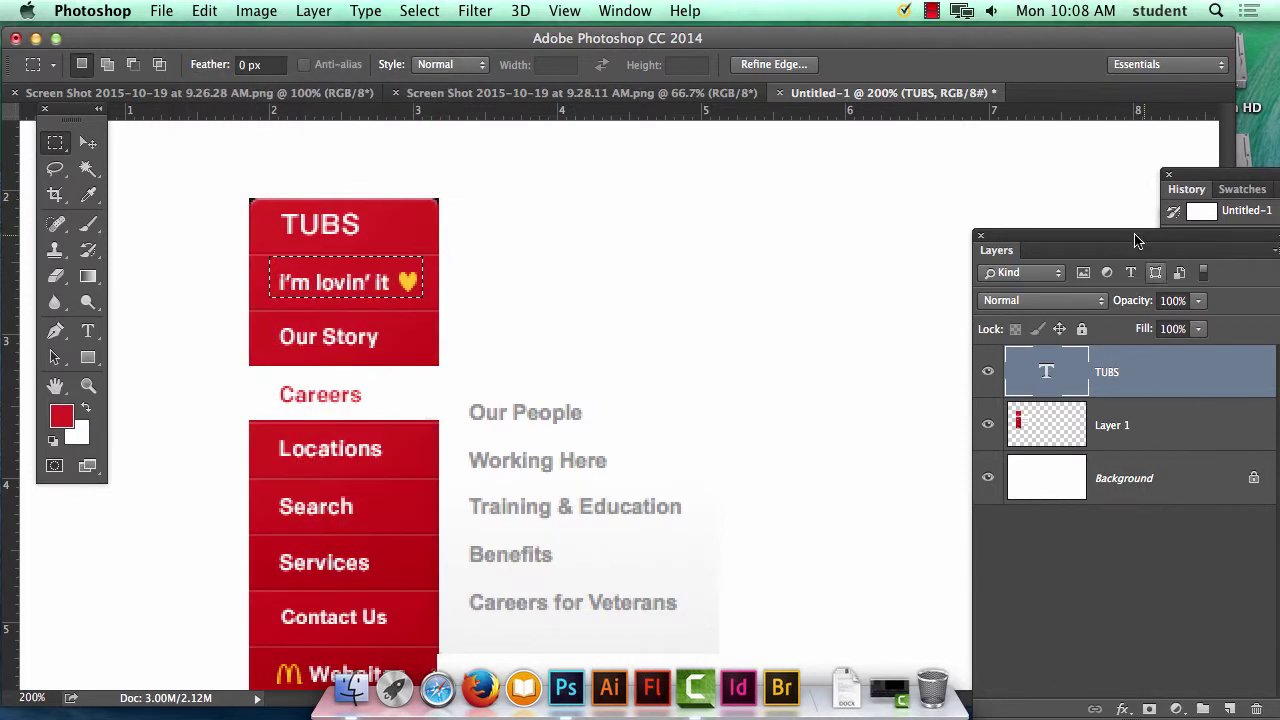
# Rename the red menu image layer from Layer 1 to 'menu'.
pyautogui.moveTo(1136, 240); pyautogui.dragTo(853, 133)
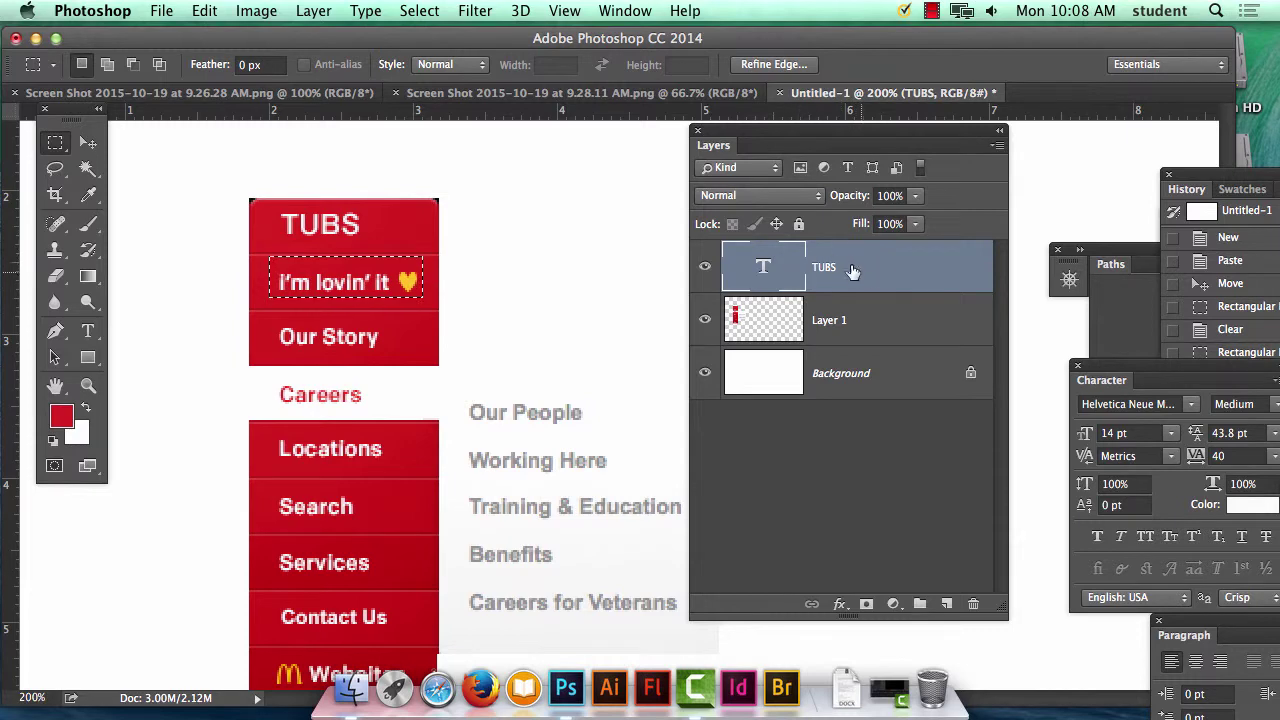
pyautogui.click(822, 320)
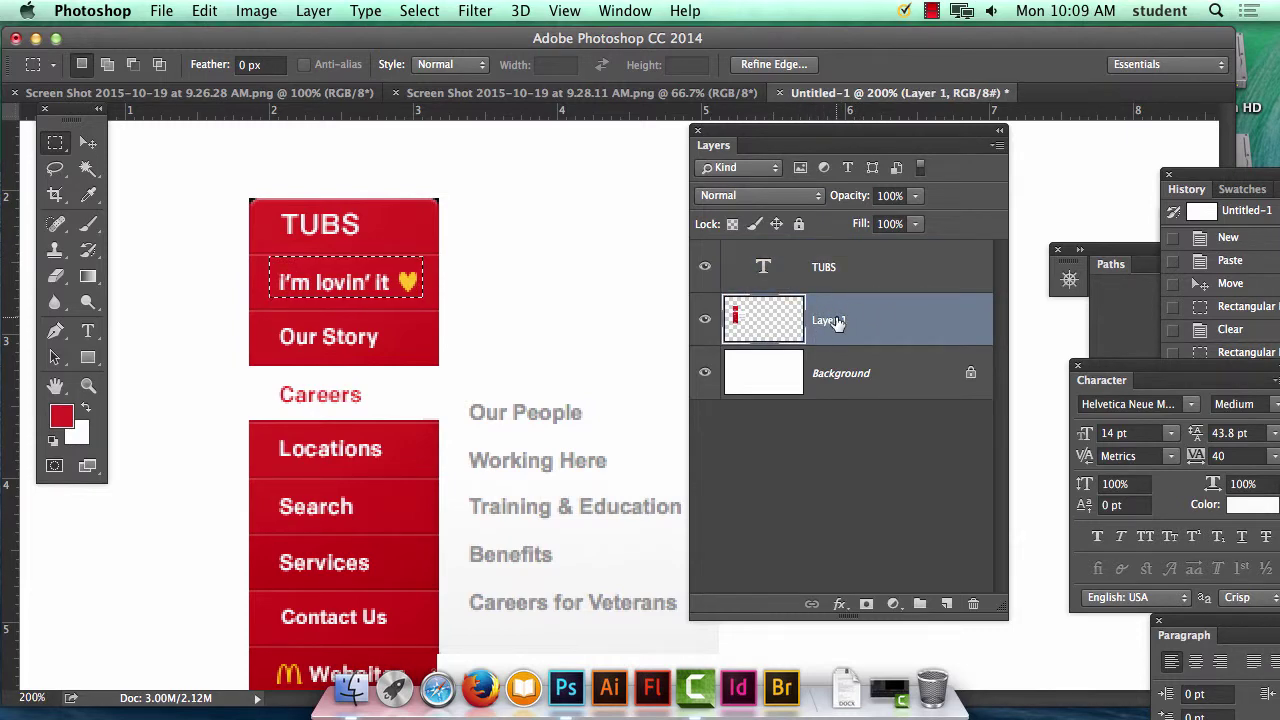
pyautogui.doubleClick(835, 320)
pyautogui.write('menu')
pyautogui.press('Return')
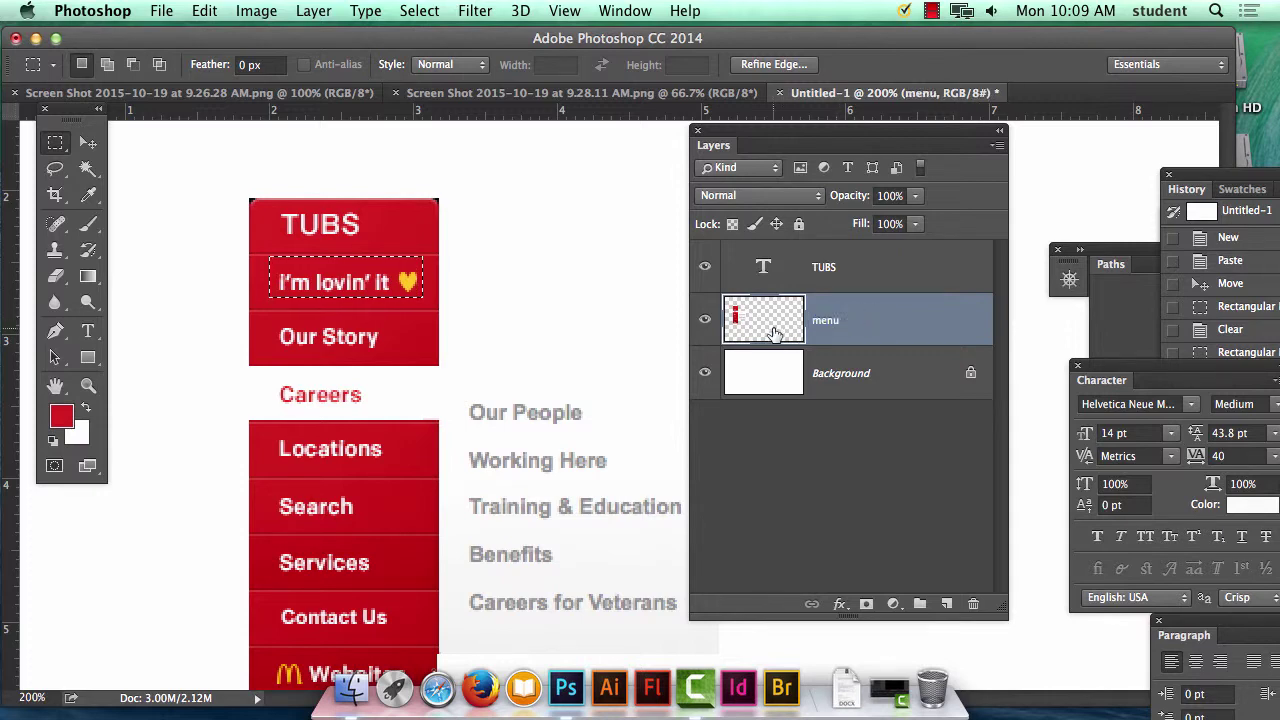
# Fill the slogan selection with the red foreground colour and deselect.
pyautogui.click(207, 10)
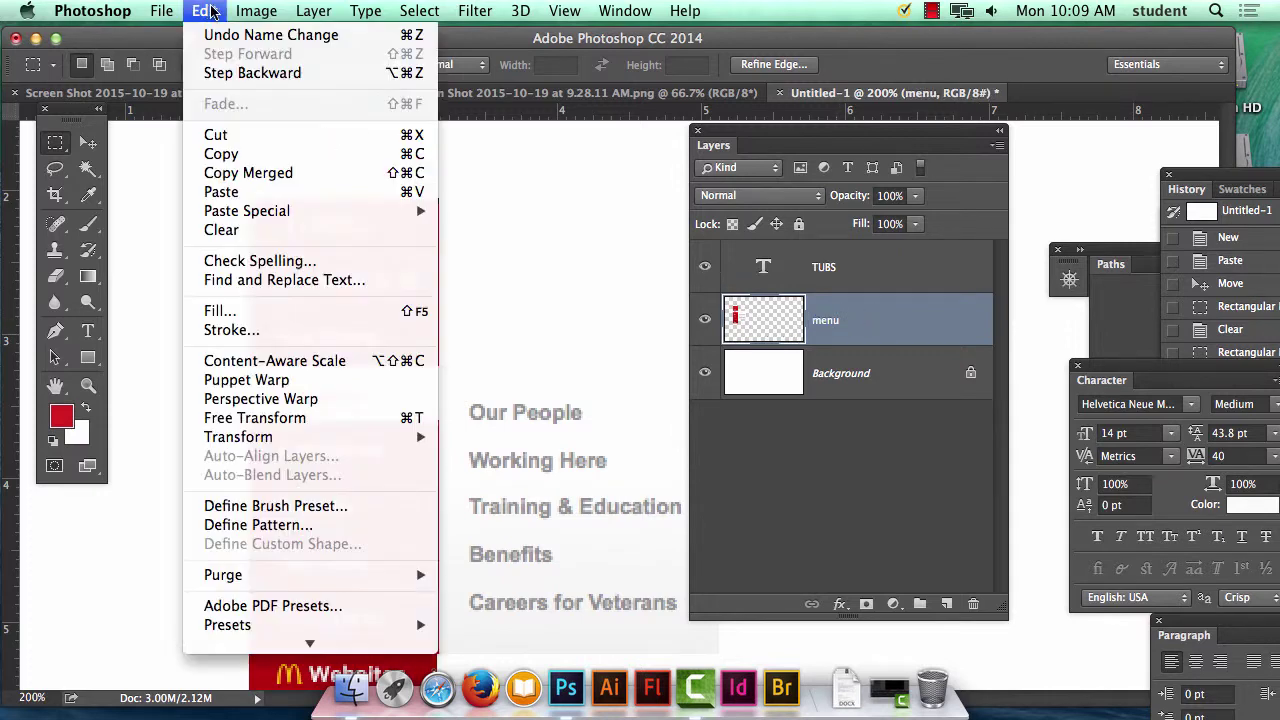
pyautogui.click(220, 311)
pyautogui.click(820, 249)
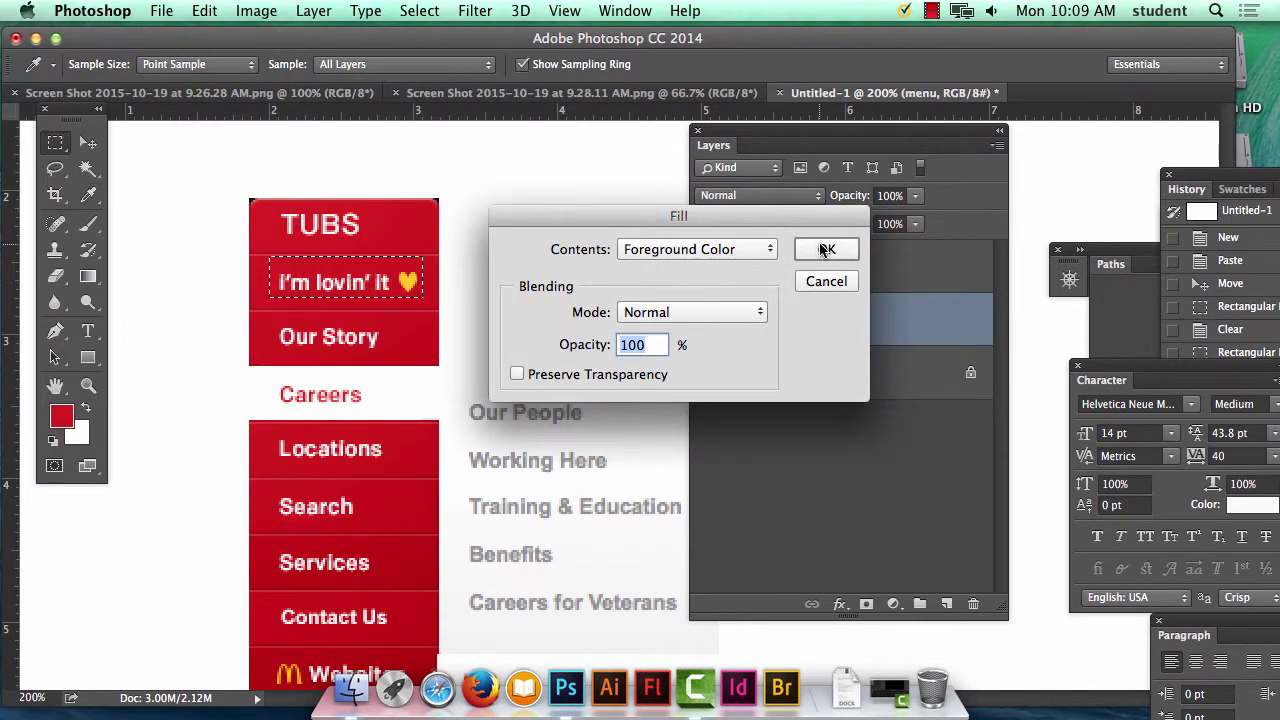
pyautogui.click(537, 257)
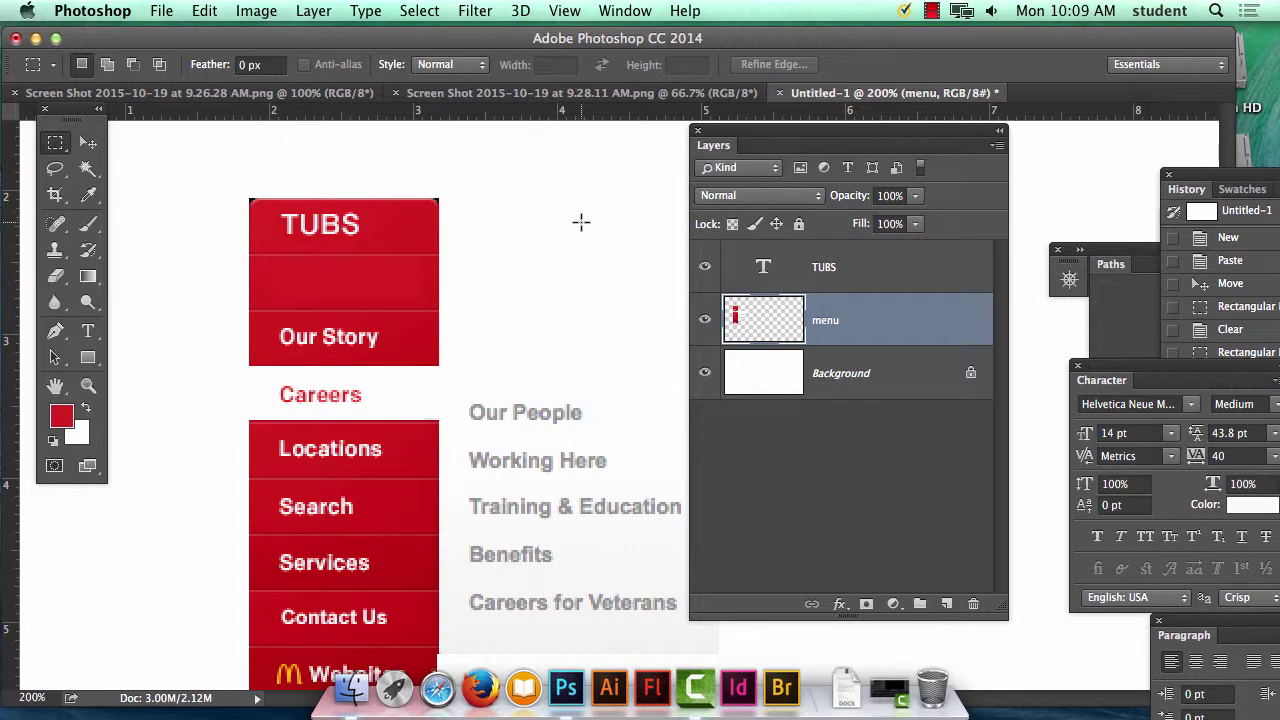
# Select the globe in the Nikon screenshot, then return to the Untitled-1 mockup.
pyautogui.click(550, 93)
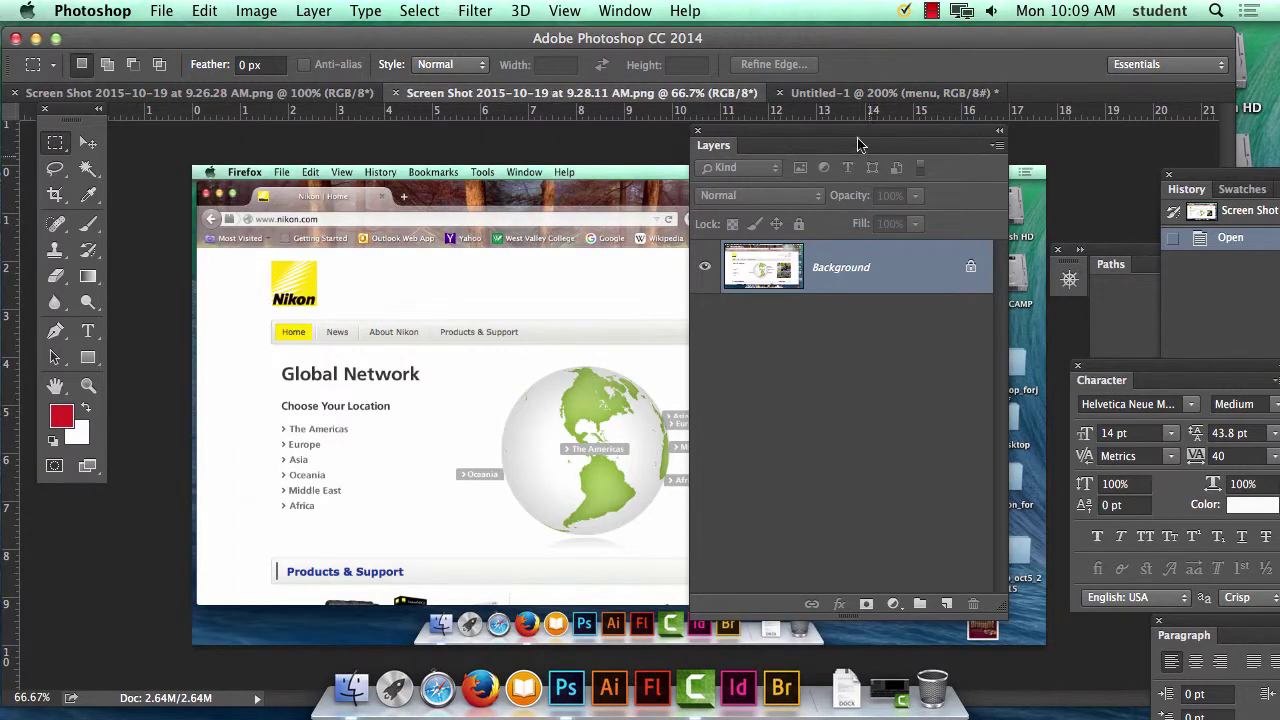
pyautogui.moveTo(766, 128); pyautogui.dragTo(825, 201)
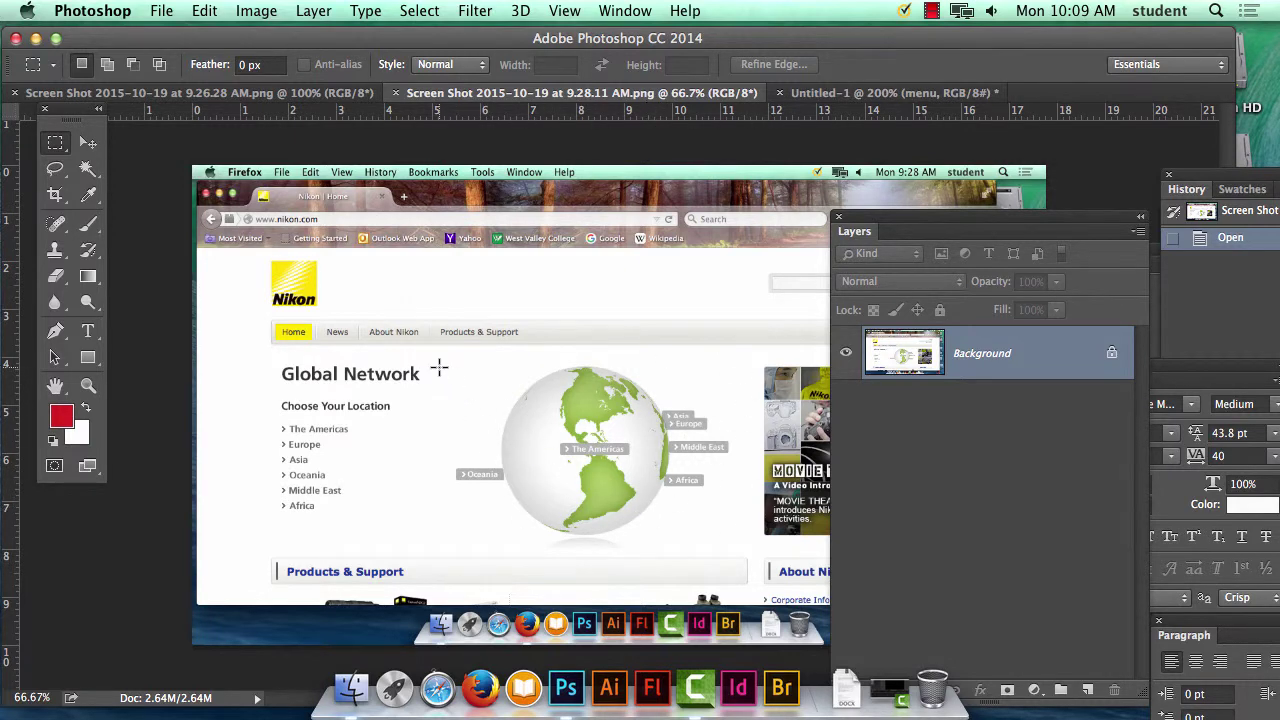
pyautogui.moveTo(465, 392); pyautogui.dragTo(744, 542)
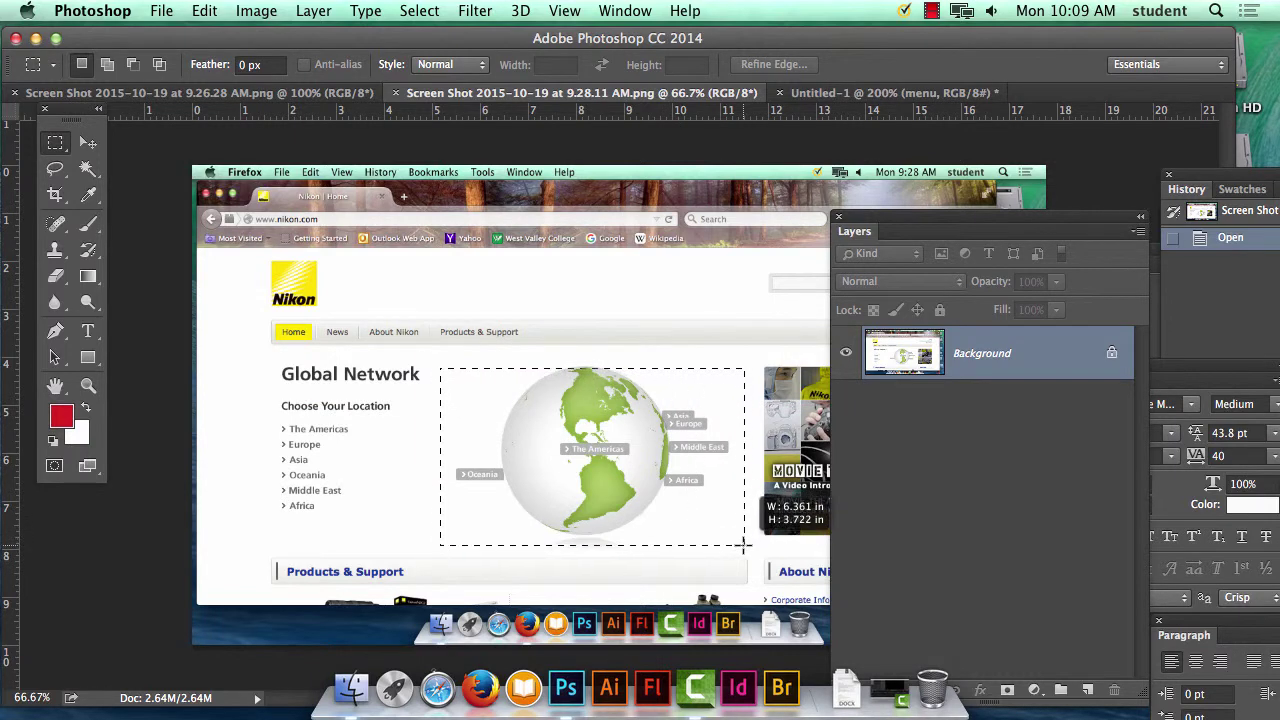
pyautogui.click(438, 355)
pyautogui.moveTo(578, 513); pyautogui.dragTo(743, 556)
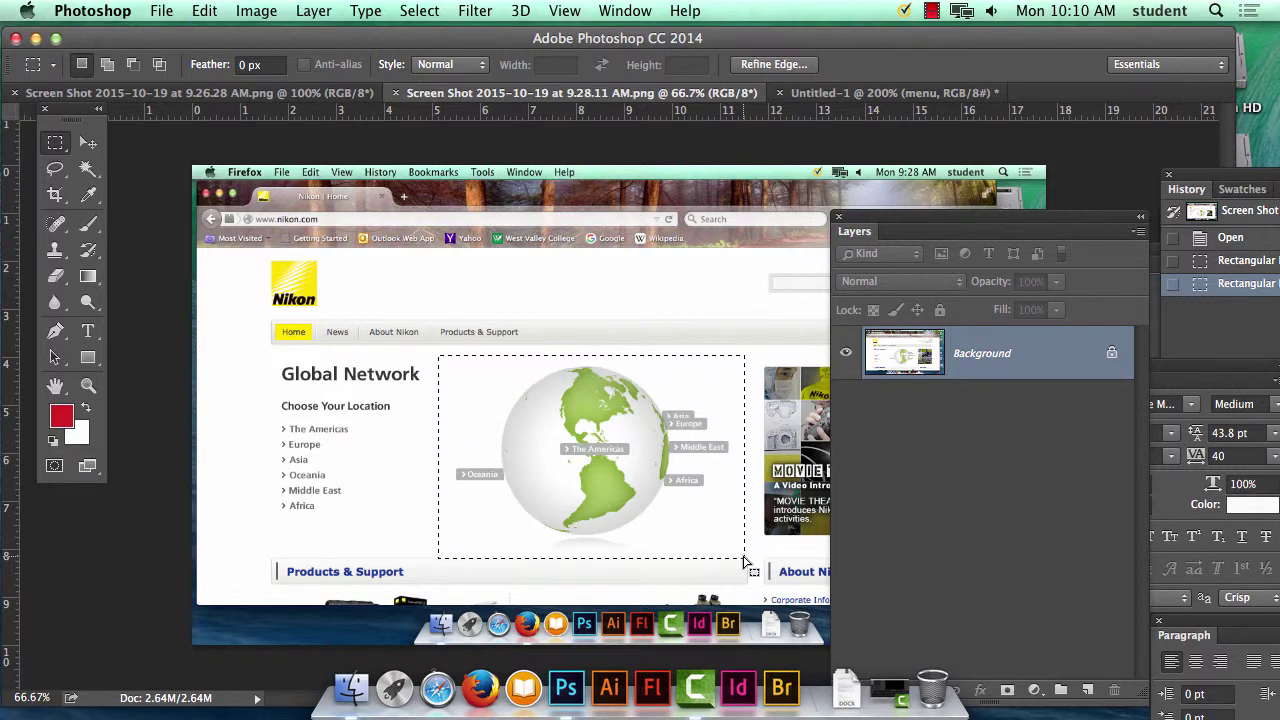
pyautogui.click(895, 92)
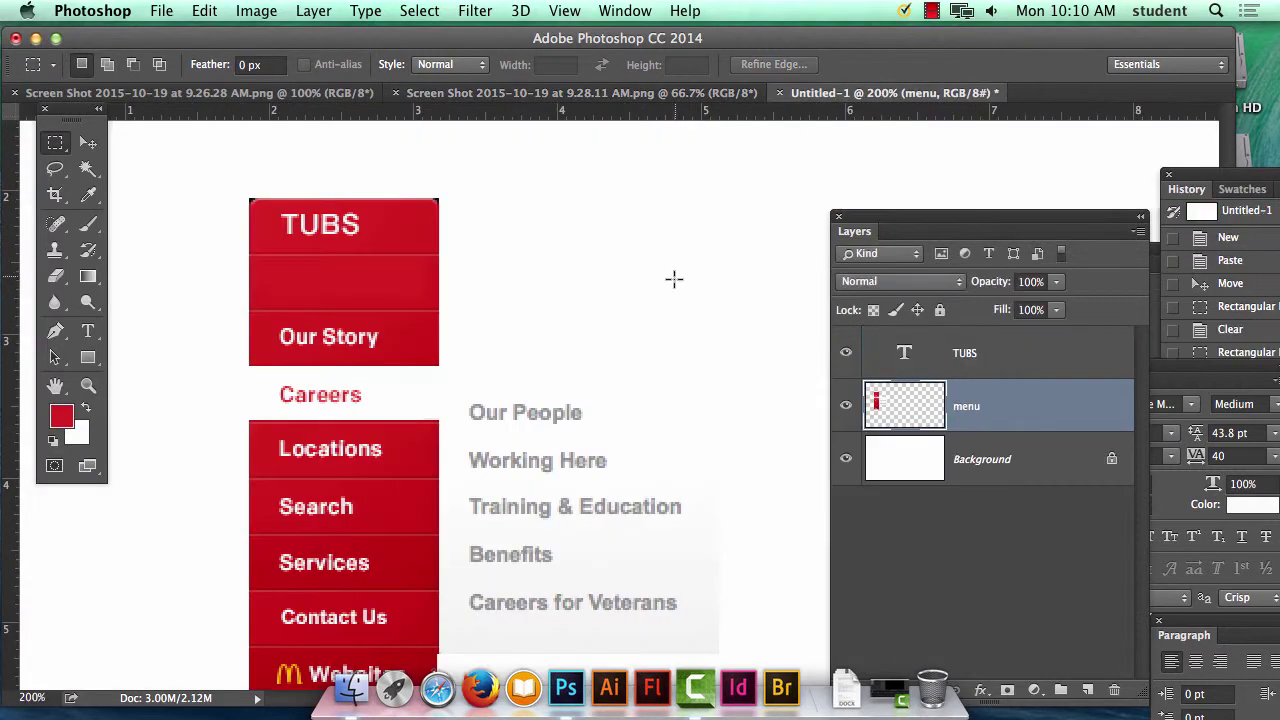
# Paste the globe into the mockup, drag it higher, and launch Illustrator.
pyautogui.press('super+minus')
pyautogui.press('super+minus')
pyautogui.press('super+minus')
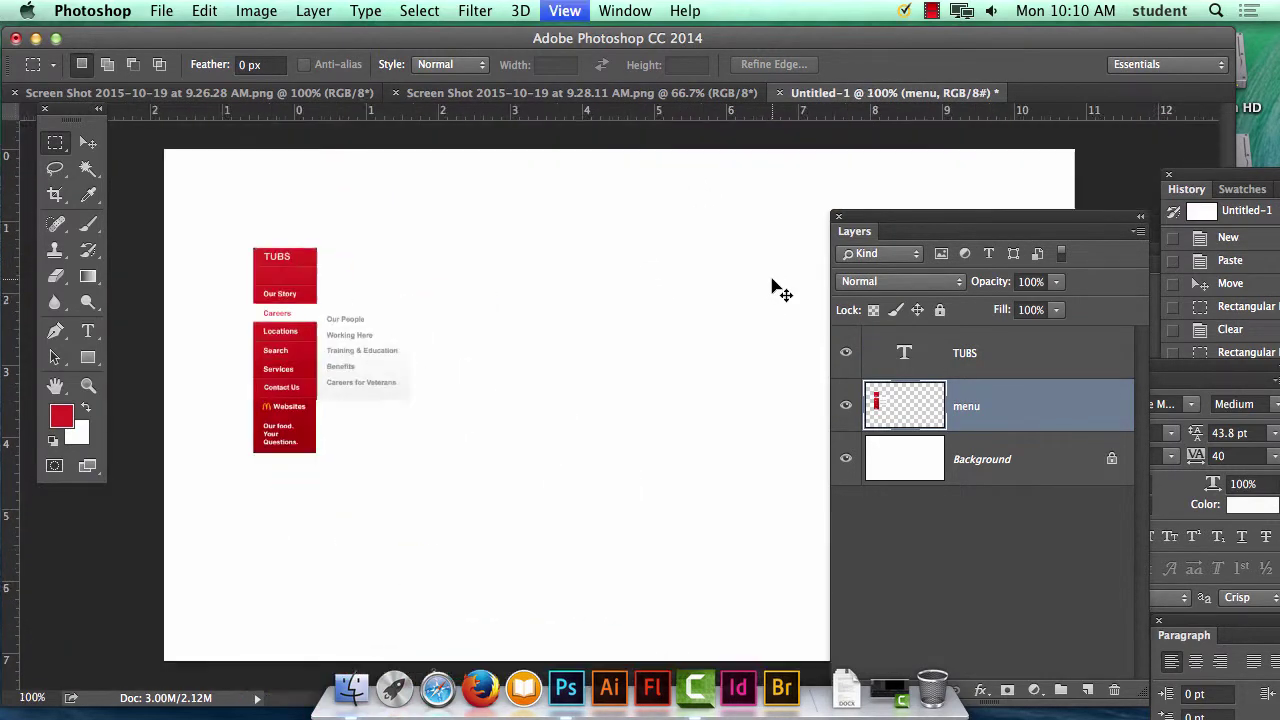
pyautogui.press('super+v')
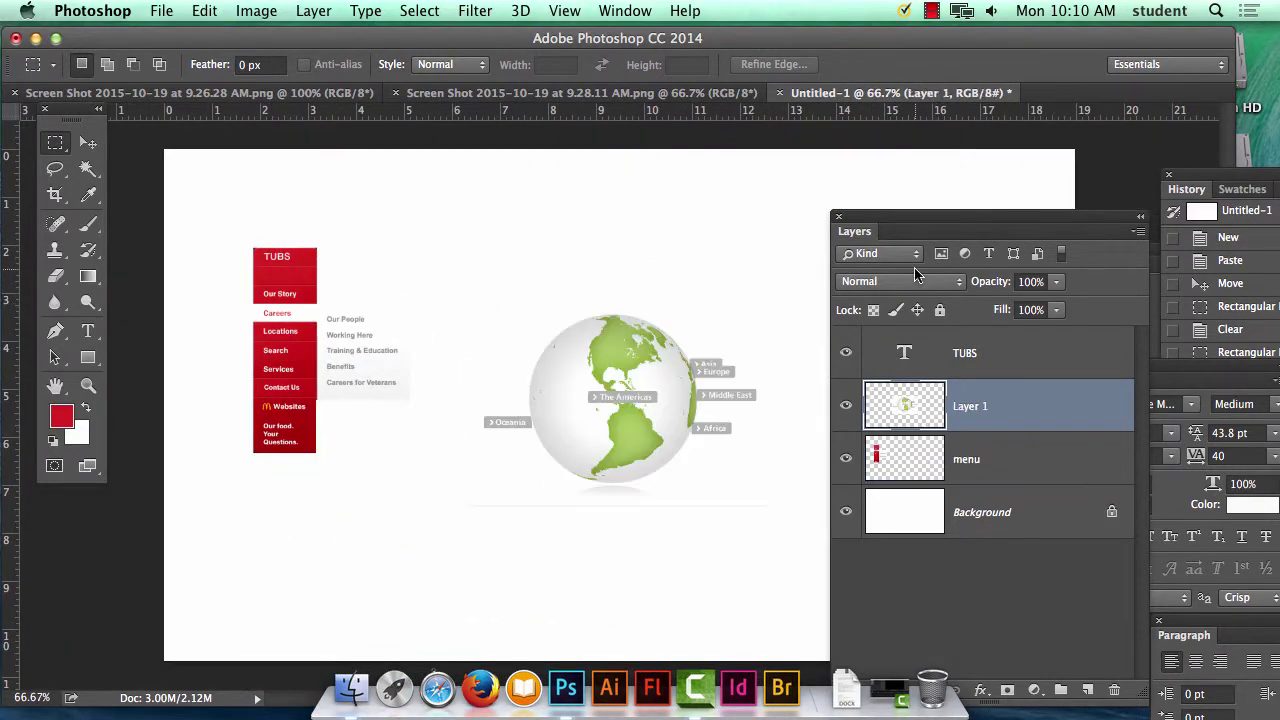
pyautogui.click(88, 143)
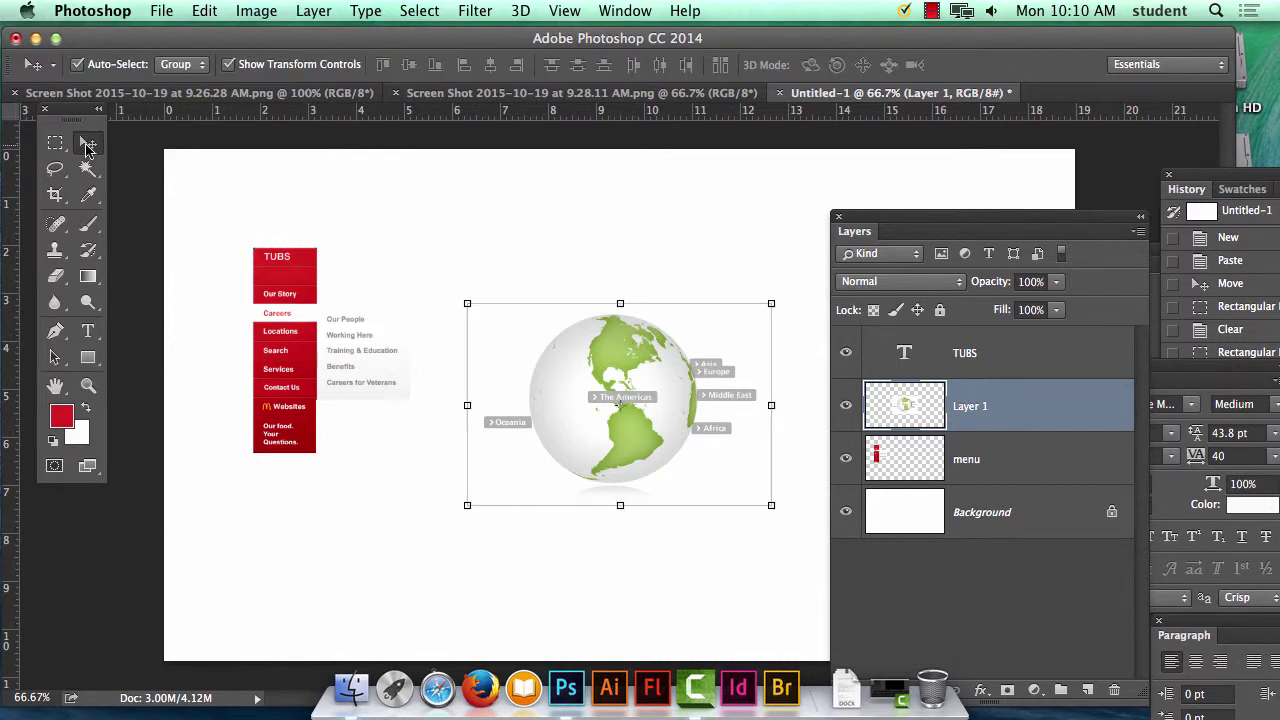
pyautogui.moveTo(649, 441); pyautogui.dragTo(668, 379)
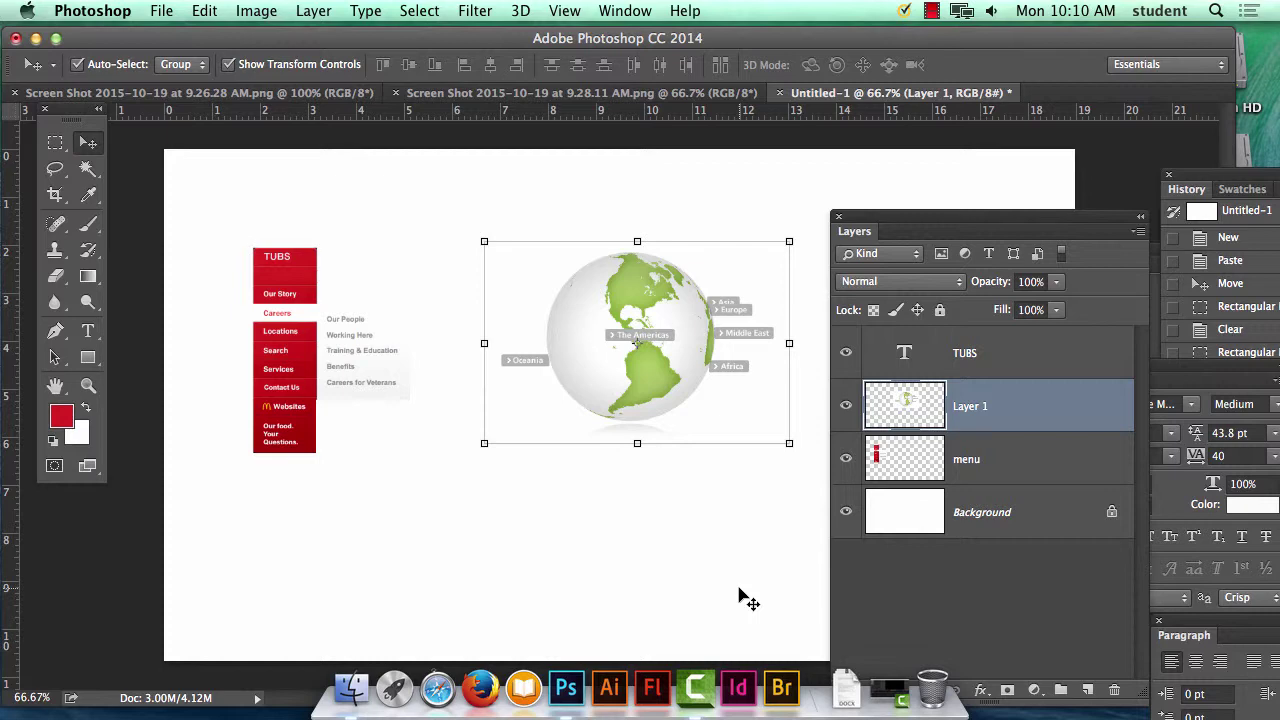
pyautogui.click(614, 689)
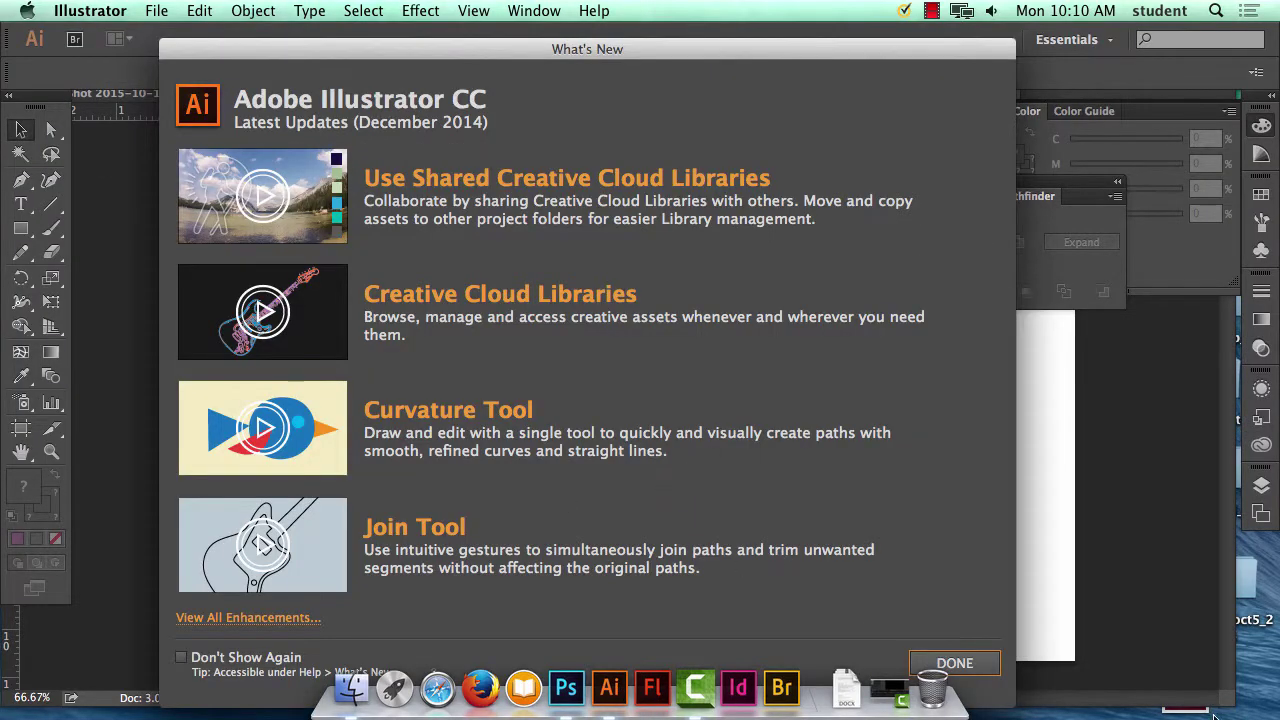
# Dismiss What's New and create a new Letter-size document in RGB color mode.
pyautogui.click(981, 670)
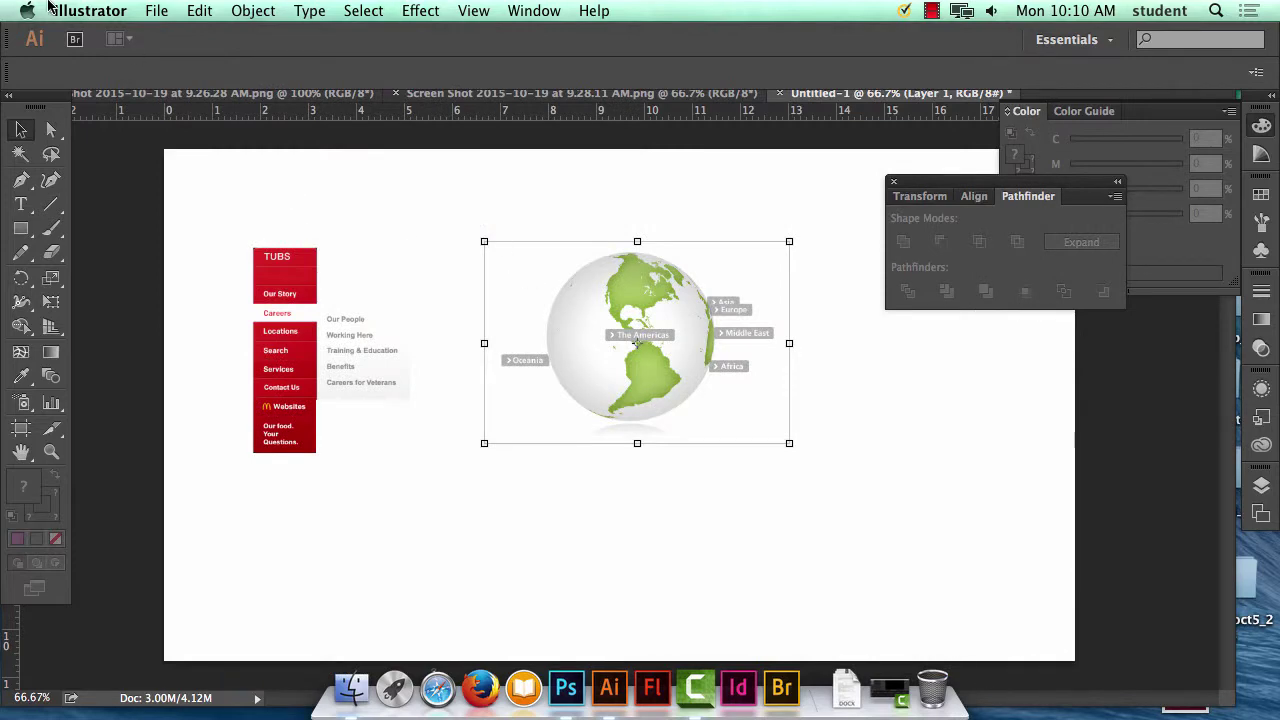
pyautogui.click(158, 11)
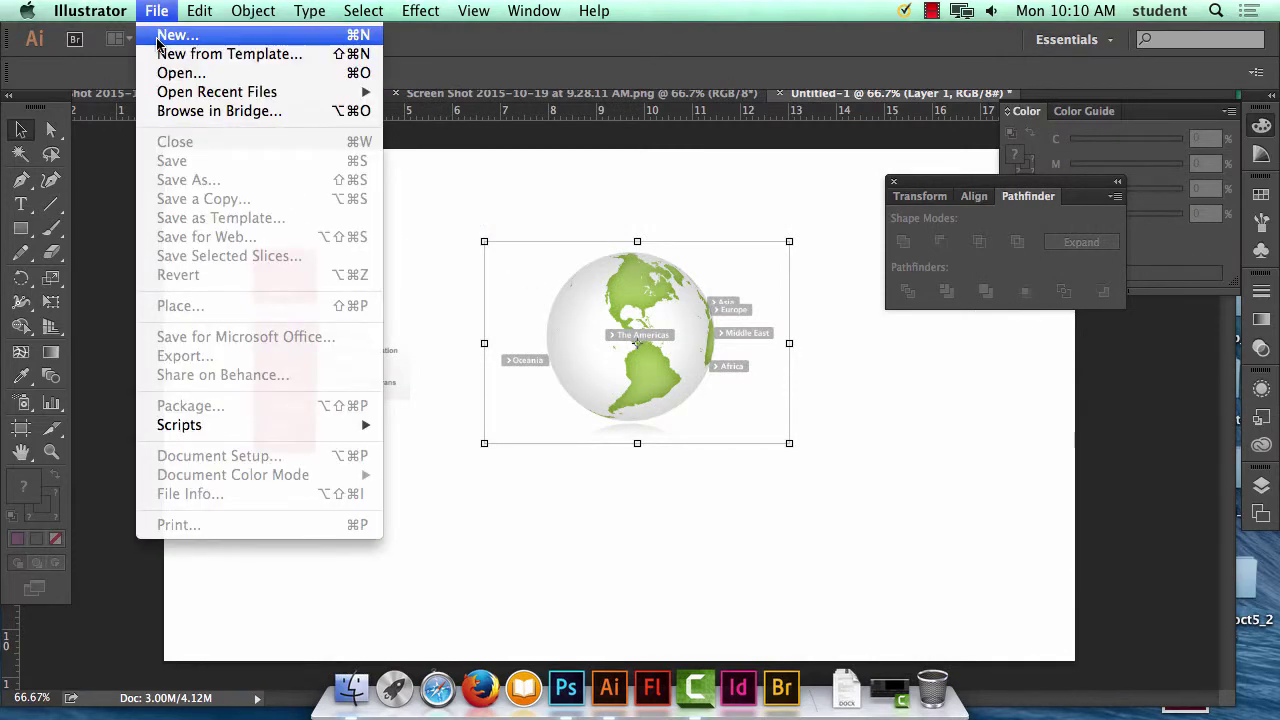
pyautogui.click(172, 36)
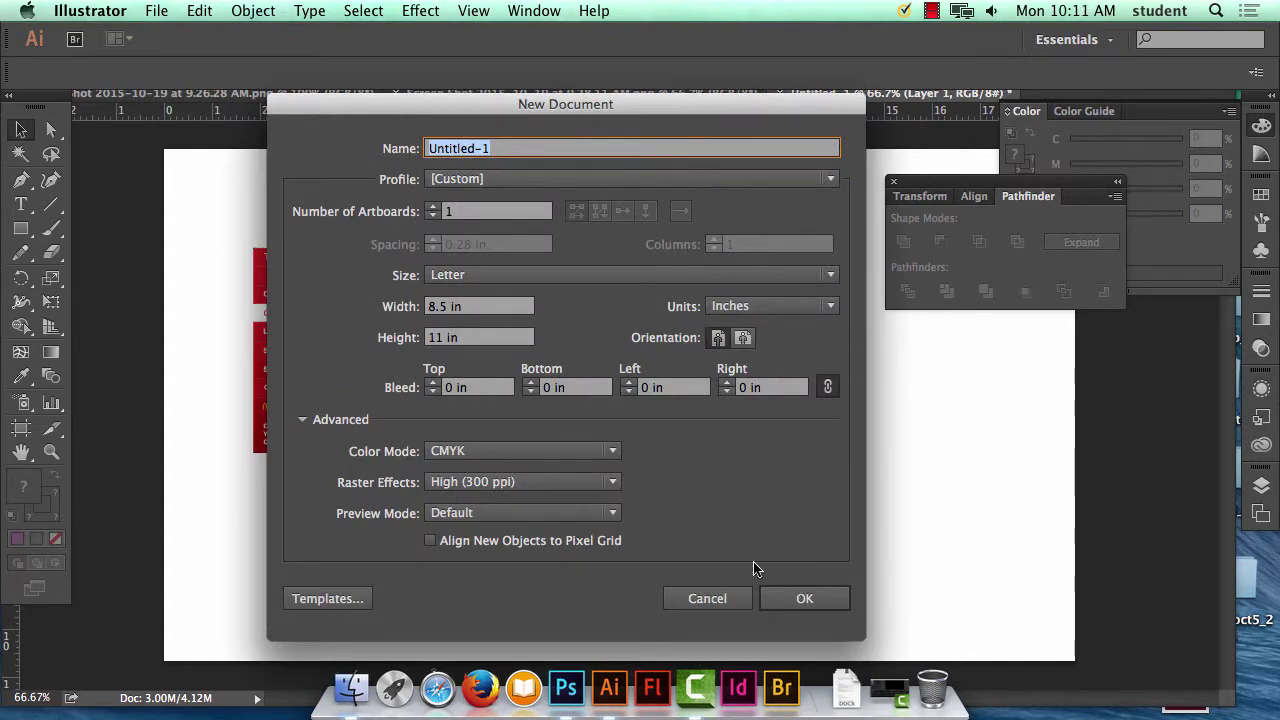
pyautogui.click(529, 453)
pyautogui.click(515, 489)
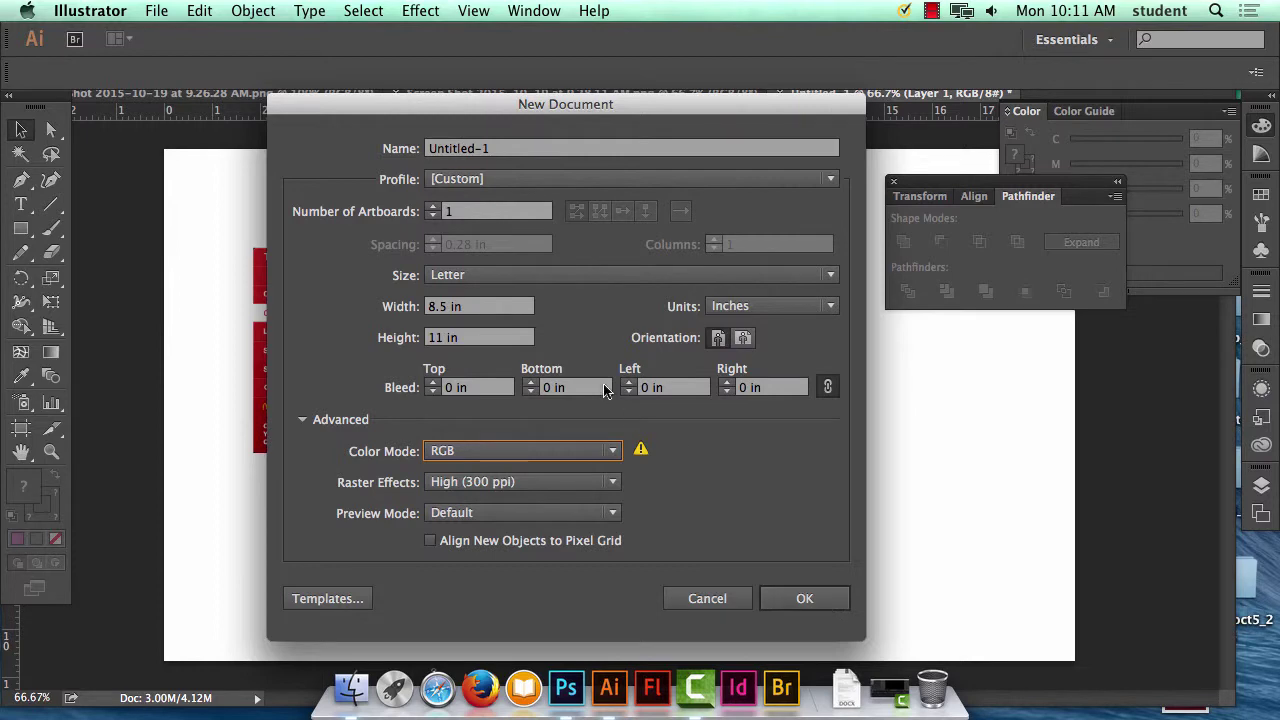
pyautogui.click(805, 598)
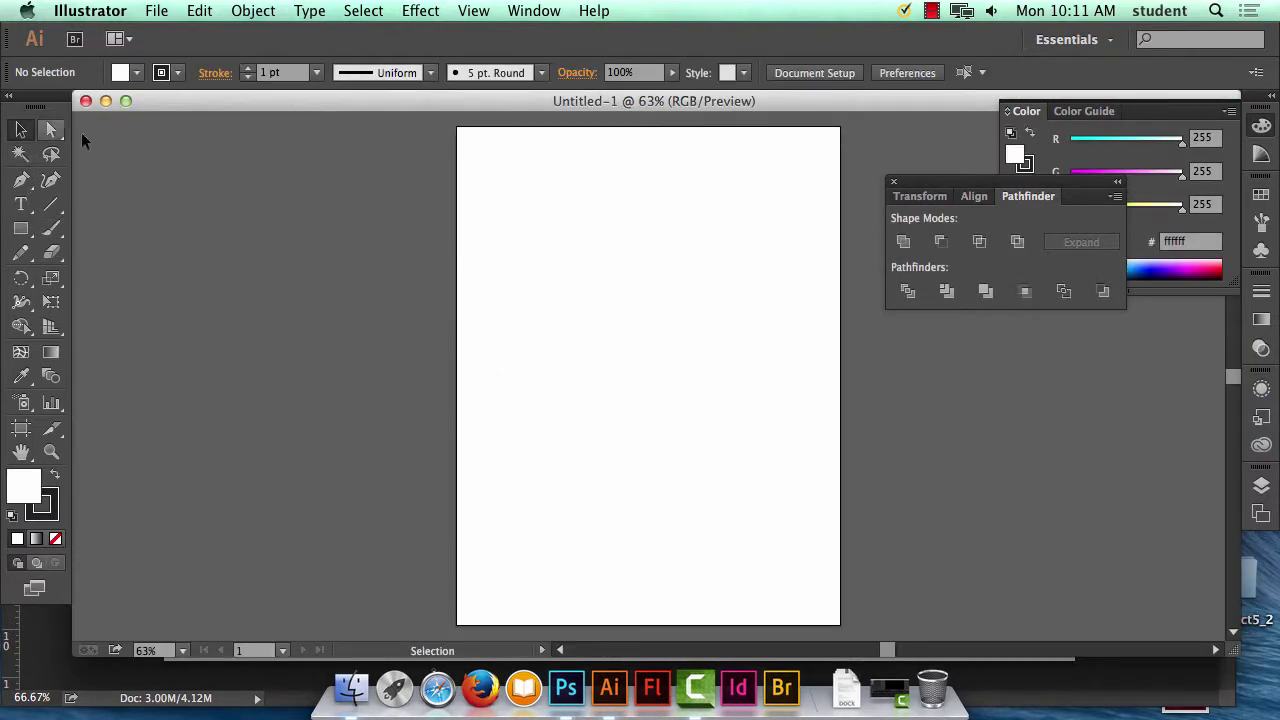
# Paintbrush the tub's rim and lower side, then undo the bad strokes.
pyautogui.click(52, 231)
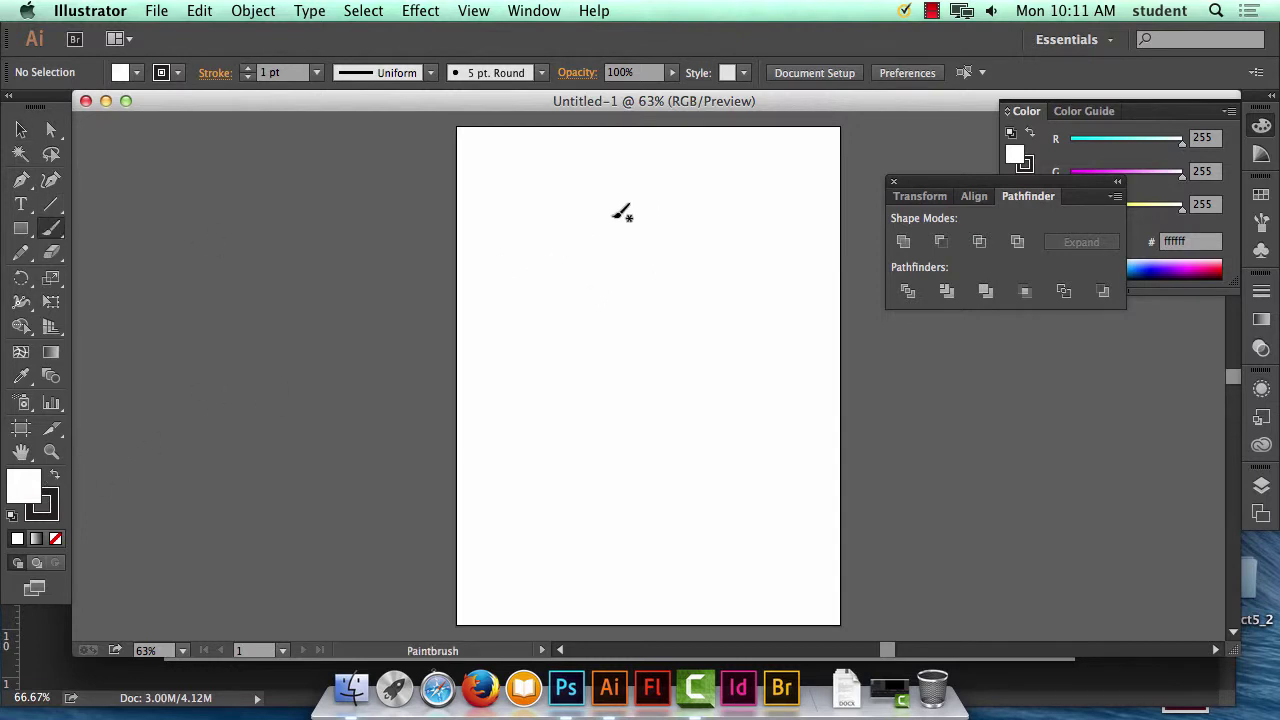
pyautogui.moveTo(640, 218)
pyautogui.mouseDown()
pyautogui.moveTo(590, 236)
pyautogui.moveTo(710, 222)
pyautogui.moveTo(714, 200)
pyautogui.moveTo(636, 216)
pyautogui.moveTo(612, 266)
pyautogui.moveTo(591, 265)
pyautogui.mouseUp()
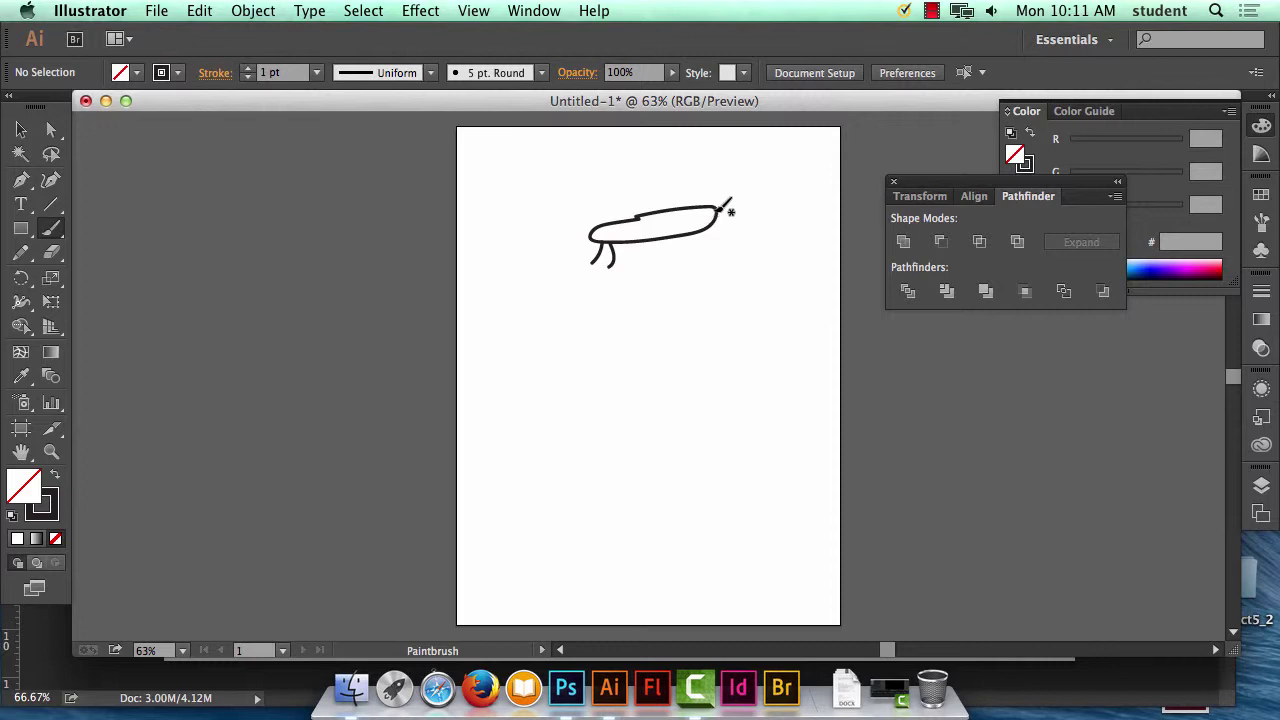
pyautogui.moveTo(716, 208)
pyautogui.mouseDown()
pyautogui.moveTo(708, 254)
pyautogui.moveTo(616, 265)
pyautogui.moveTo(593, 223)
pyautogui.mouseUp()
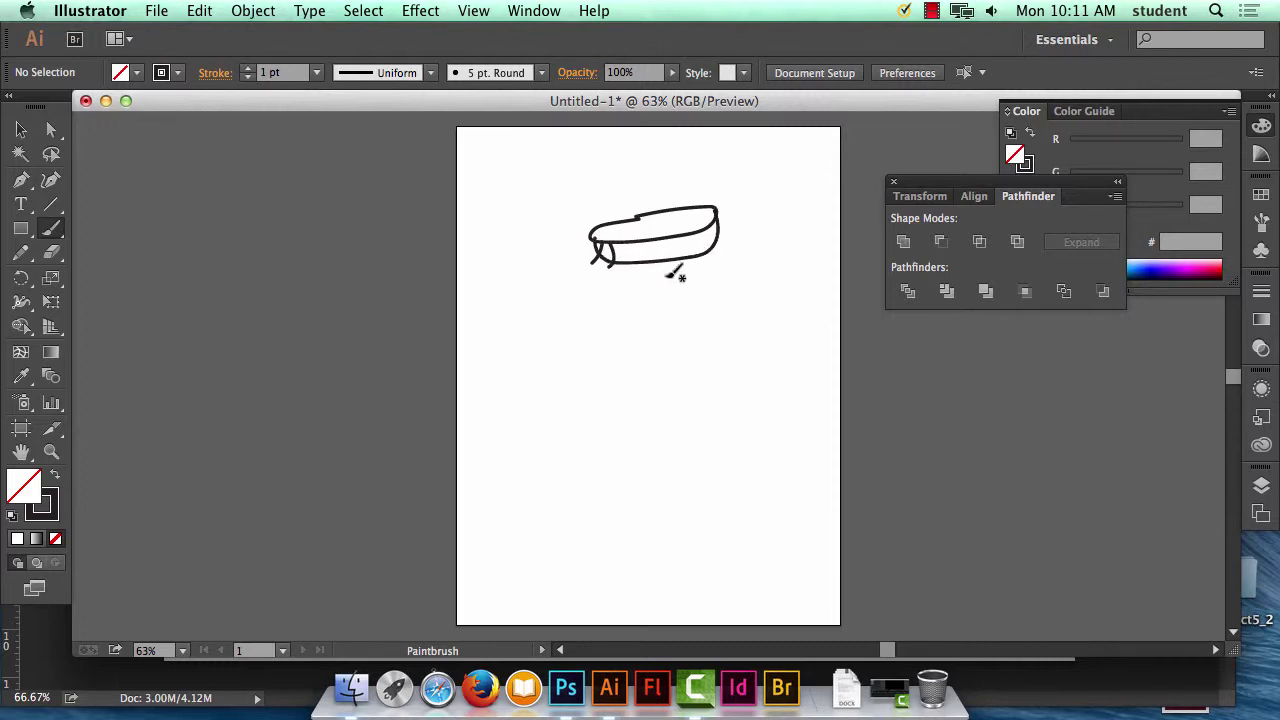
pyautogui.click(168, 10)
pyautogui.moveTo(200, 10)
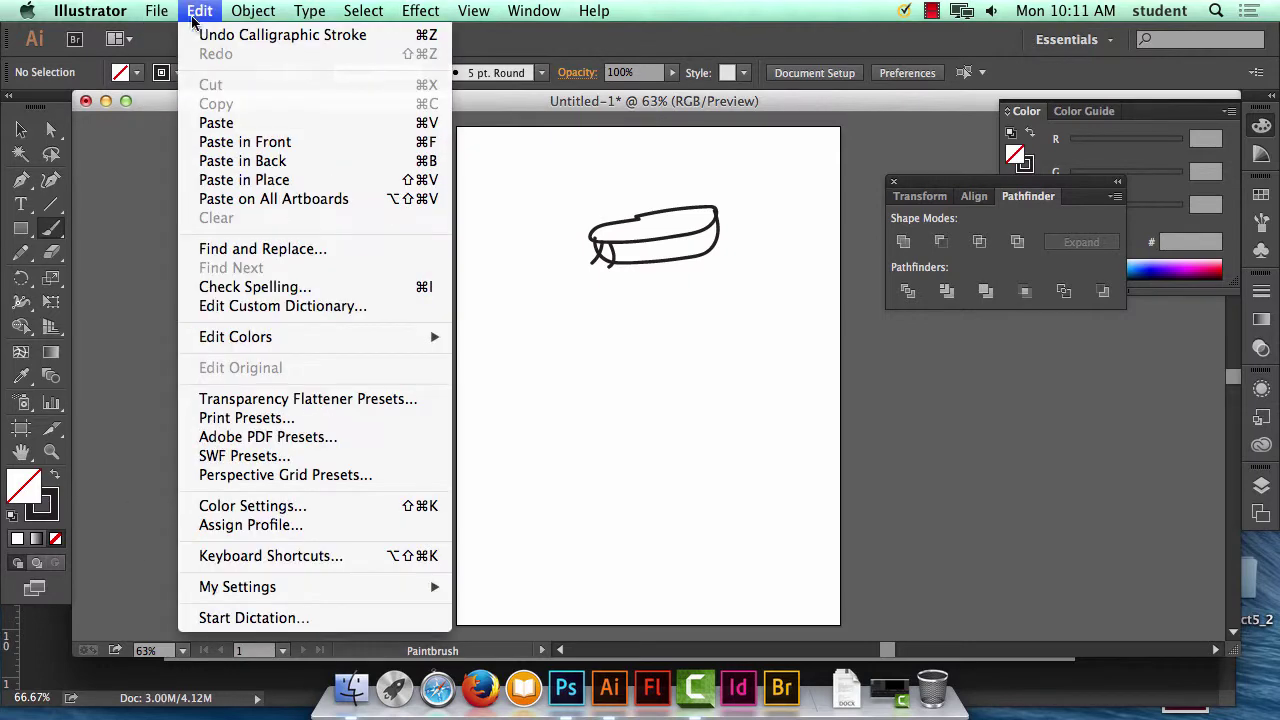
pyautogui.click(200, 35)
pyautogui.click(200, 10)
pyautogui.click(200, 35)
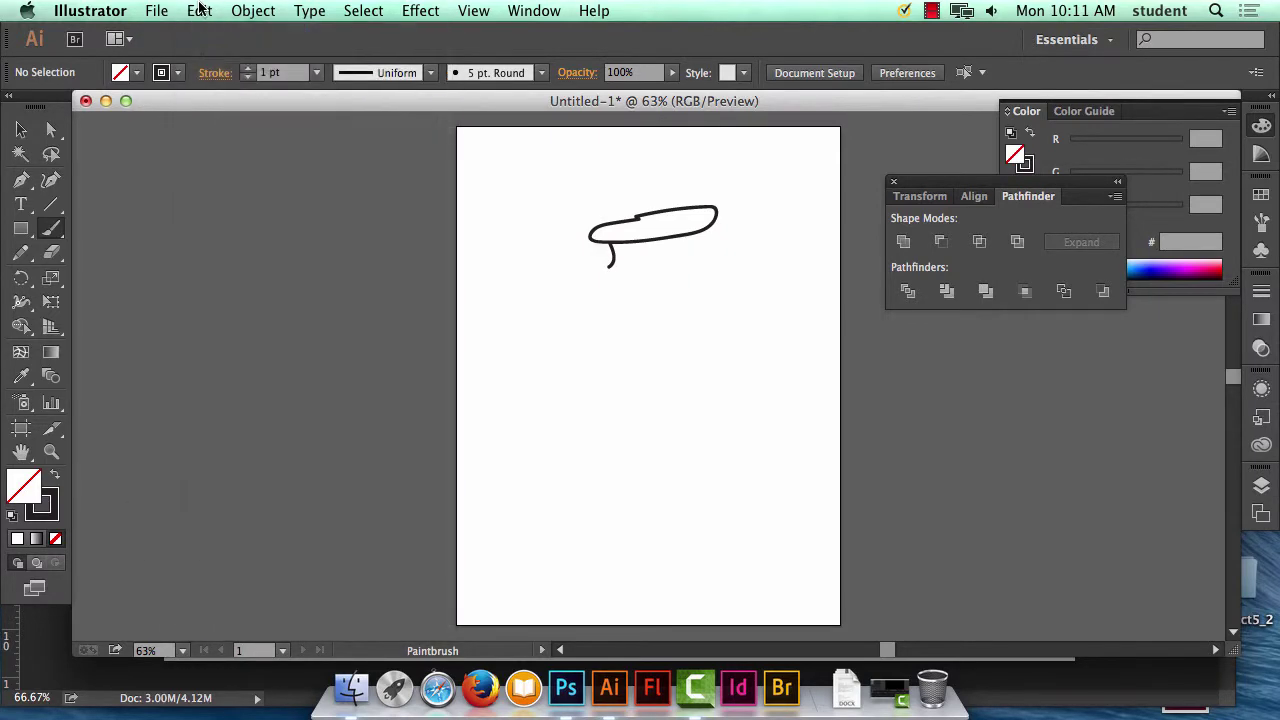
pyautogui.click(200, 10)
pyautogui.click(200, 35)
# Redraw the tub's bottom edge, add a leg, and sketch zigzag water.
pyautogui.moveTo(590, 238)
pyautogui.mouseDown()
pyautogui.moveTo(620, 257)
pyautogui.moveTo(667, 255)
pyautogui.moveTo(716, 236)
pyautogui.moveTo(733, 200)
pyautogui.mouseUp()
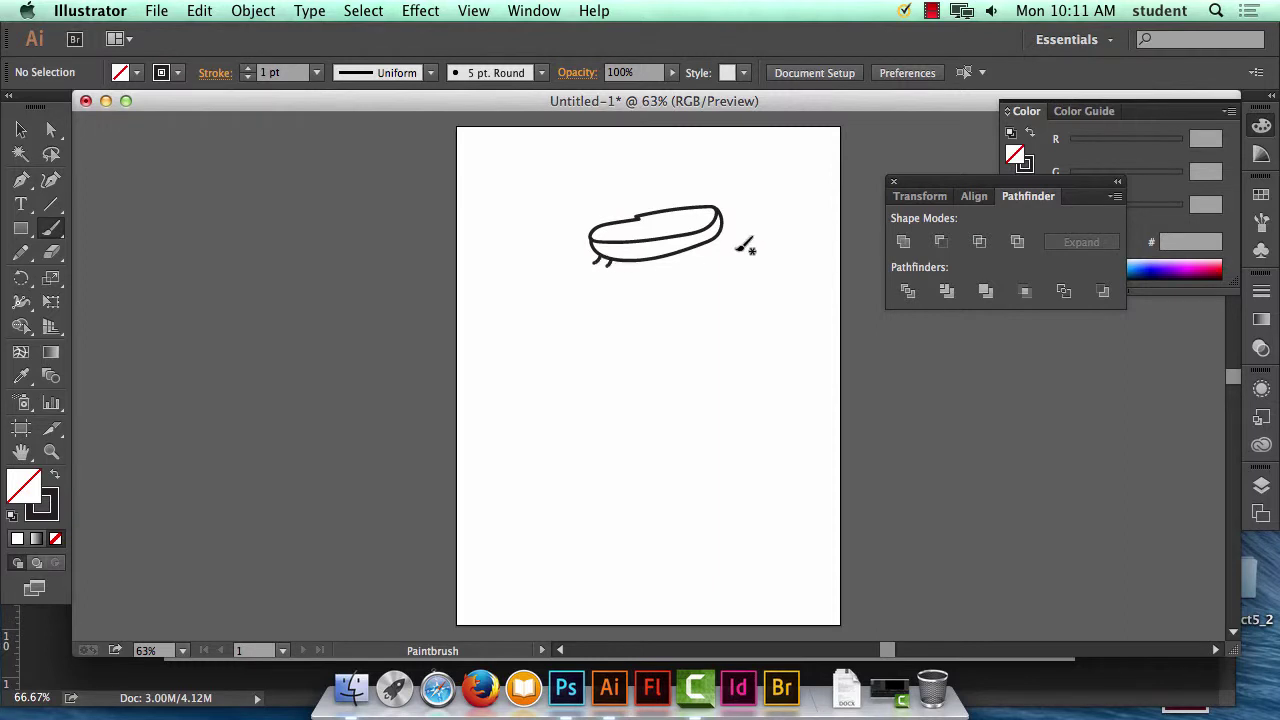
pyautogui.moveTo(715, 239); pyautogui.dragTo(718, 255)
pyautogui.moveTo(686, 211)
pyautogui.mouseDown()
pyautogui.moveTo(618, 234)
pyautogui.moveTo(718, 209)
pyautogui.mouseUp()
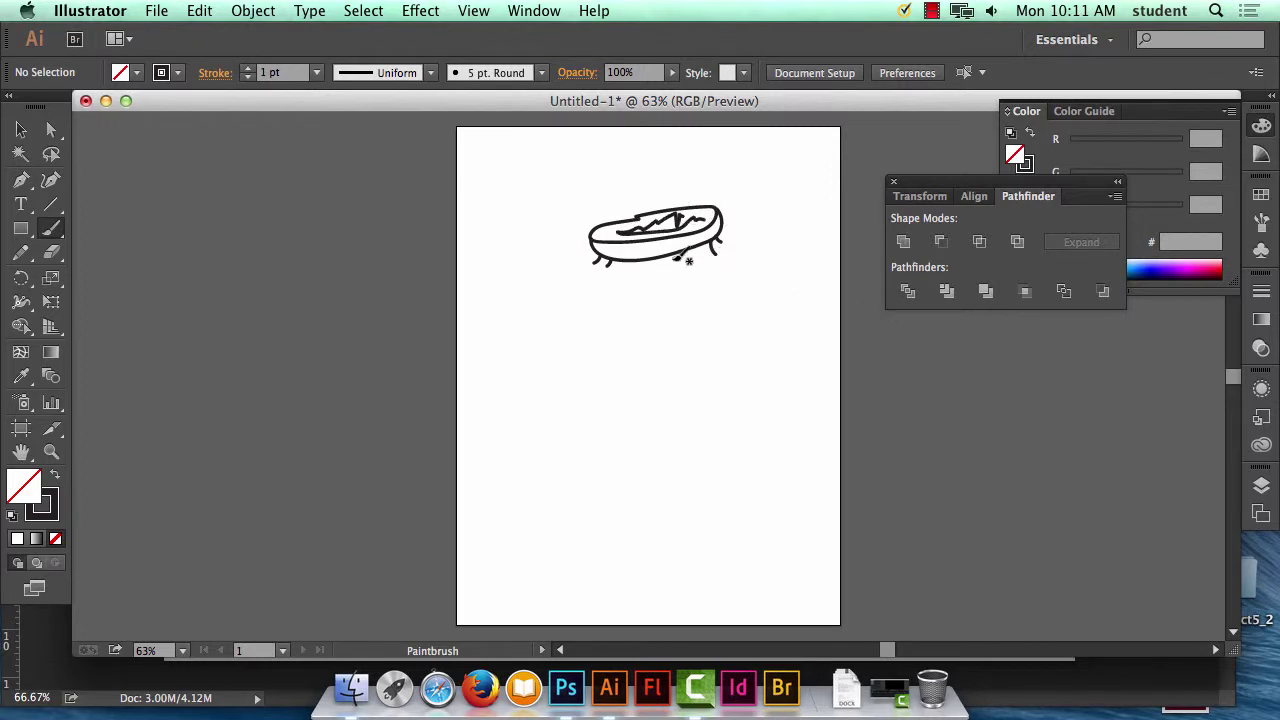
# Type the title 'Ugly Tub' just above the tub drawing.
pyautogui.click(20, 204)
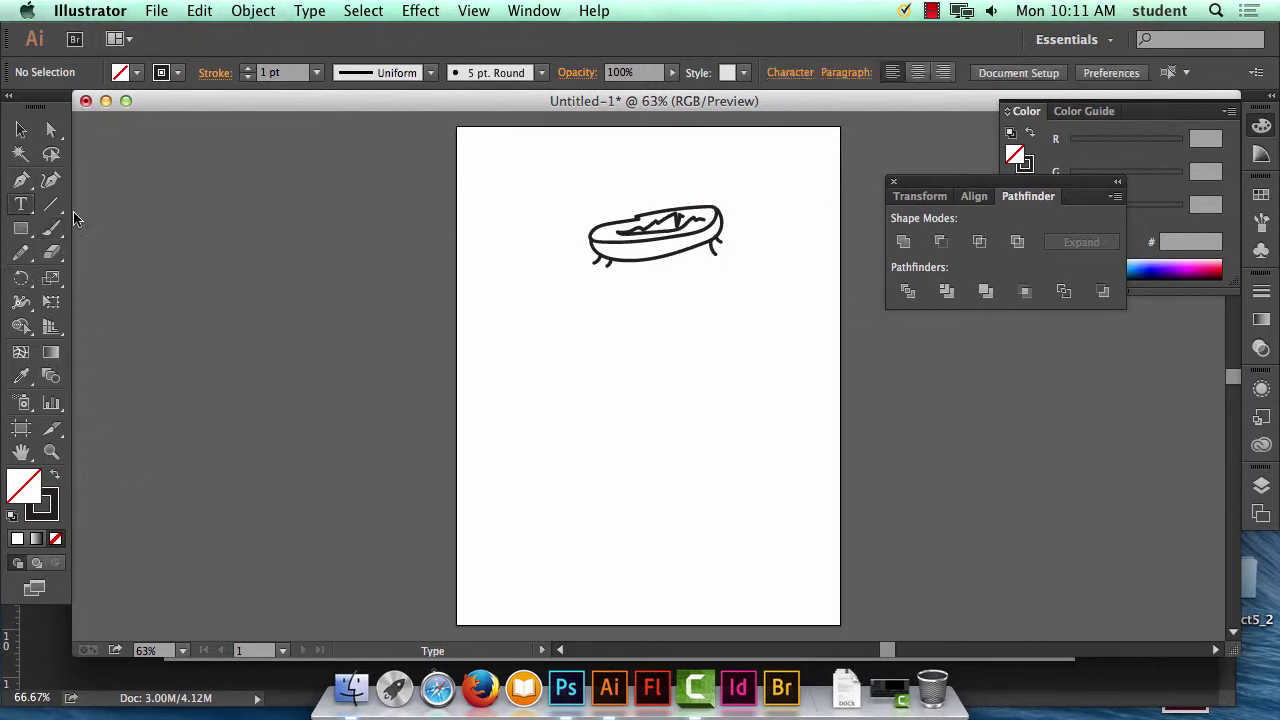
pyautogui.click(598, 186)
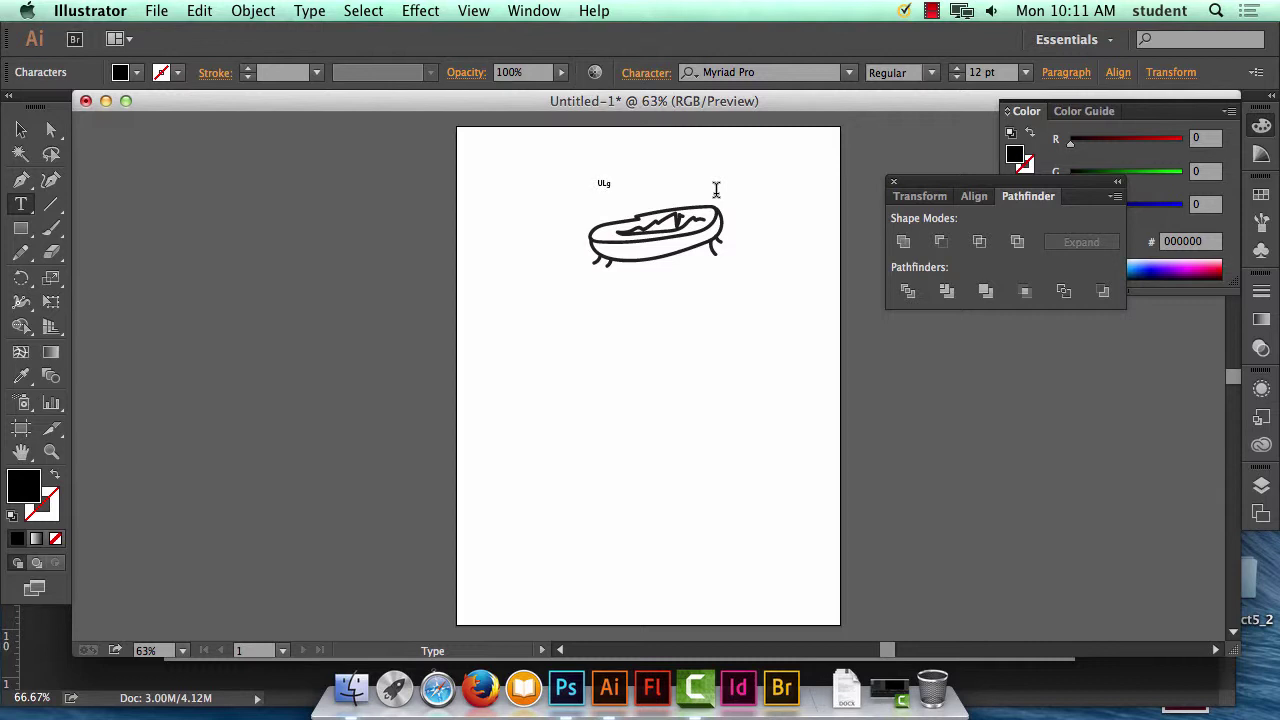
pyautogui.press('BackSpace')
pyautogui.press('BackSpace')
pyautogui.press('BackSpace')
# Enlarge the Ugly Tub title, raise it above the tub, and select both.
pyautogui.click(21, 130)
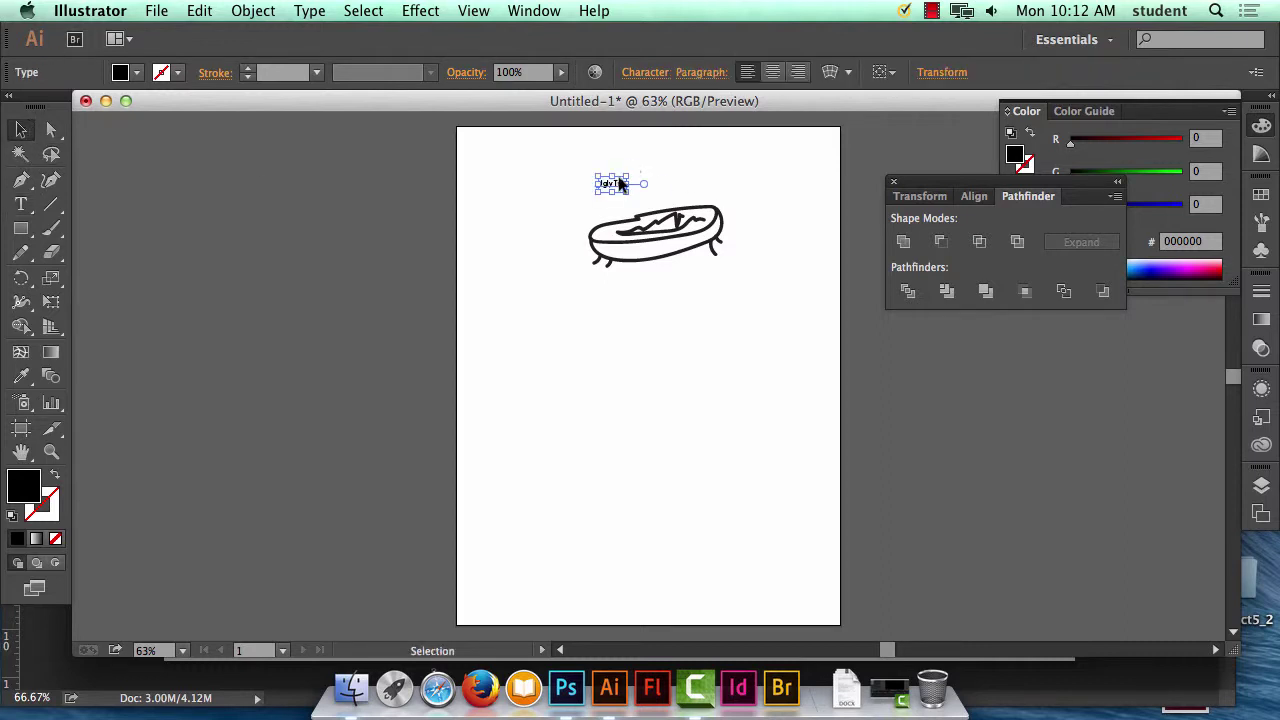
pyautogui.moveTo(628, 192)
pyautogui.mouseDown()
pyautogui.moveTo(690, 215)
pyautogui.moveTo(655, 201)
pyautogui.mouseUp()
pyautogui.click(730, 167)
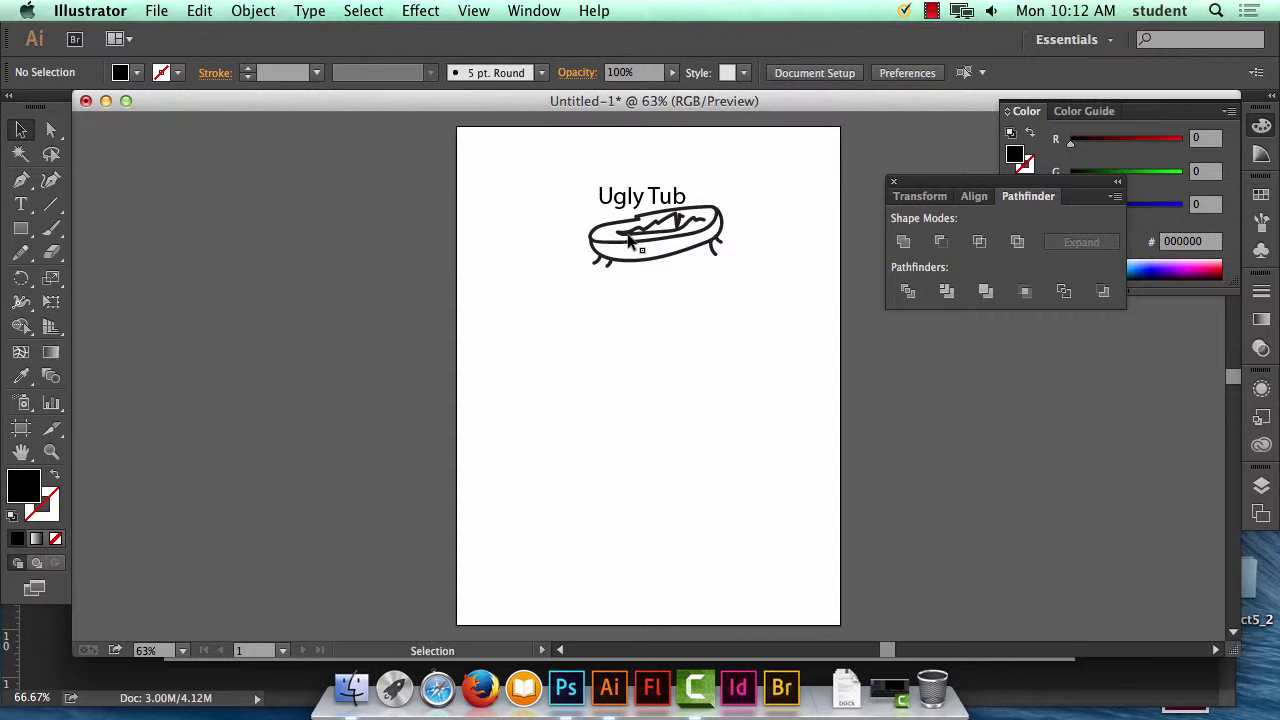
pyautogui.moveTo(570, 150)
pyautogui.mouseDown()
pyautogui.moveTo(651, 268)
pyautogui.moveTo(773, 311)
pyautogui.mouseUp()
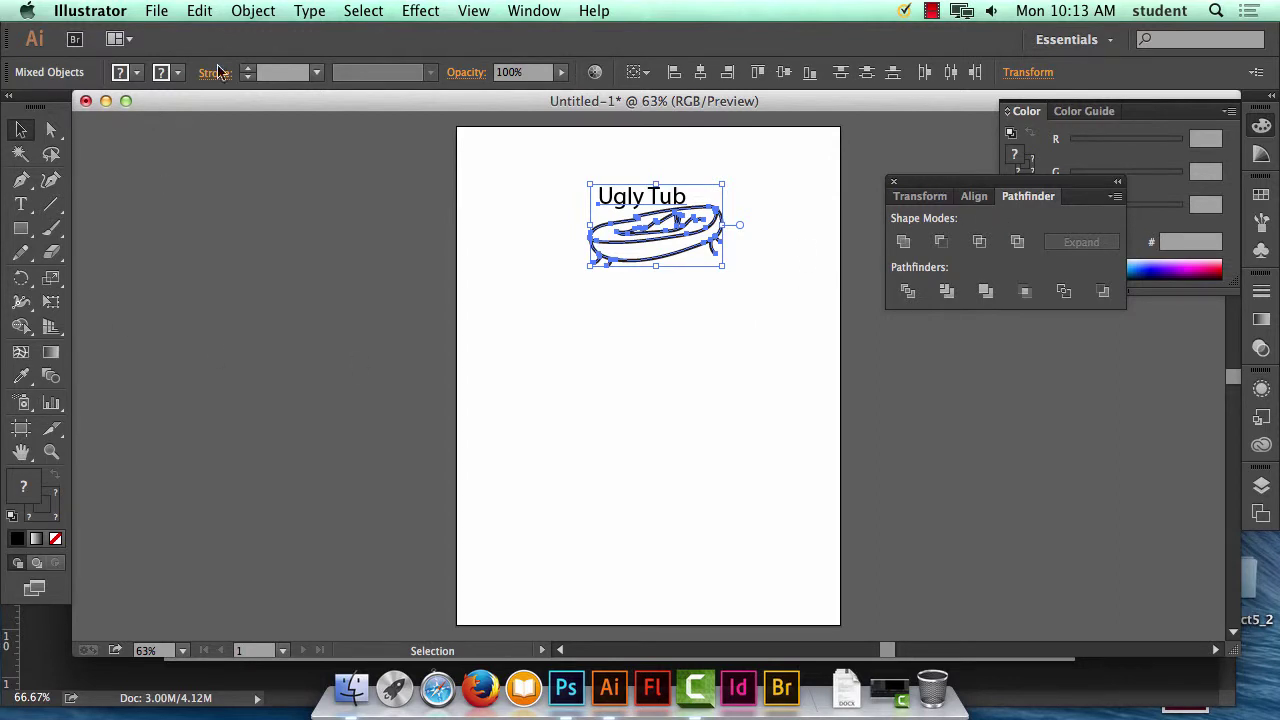
# Fit the artboard to the logo artwork.
pyautogui.click(254, 10)
pyautogui.moveTo(348, 628)
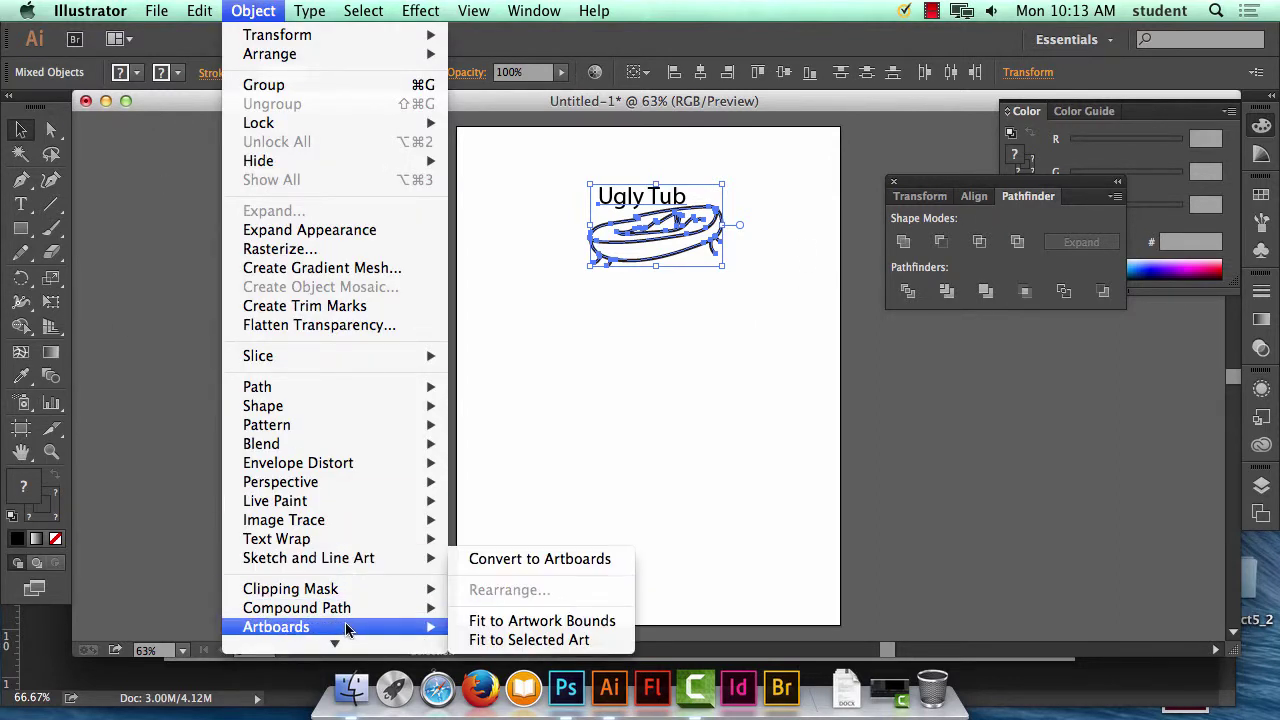
pyautogui.click(540, 645)
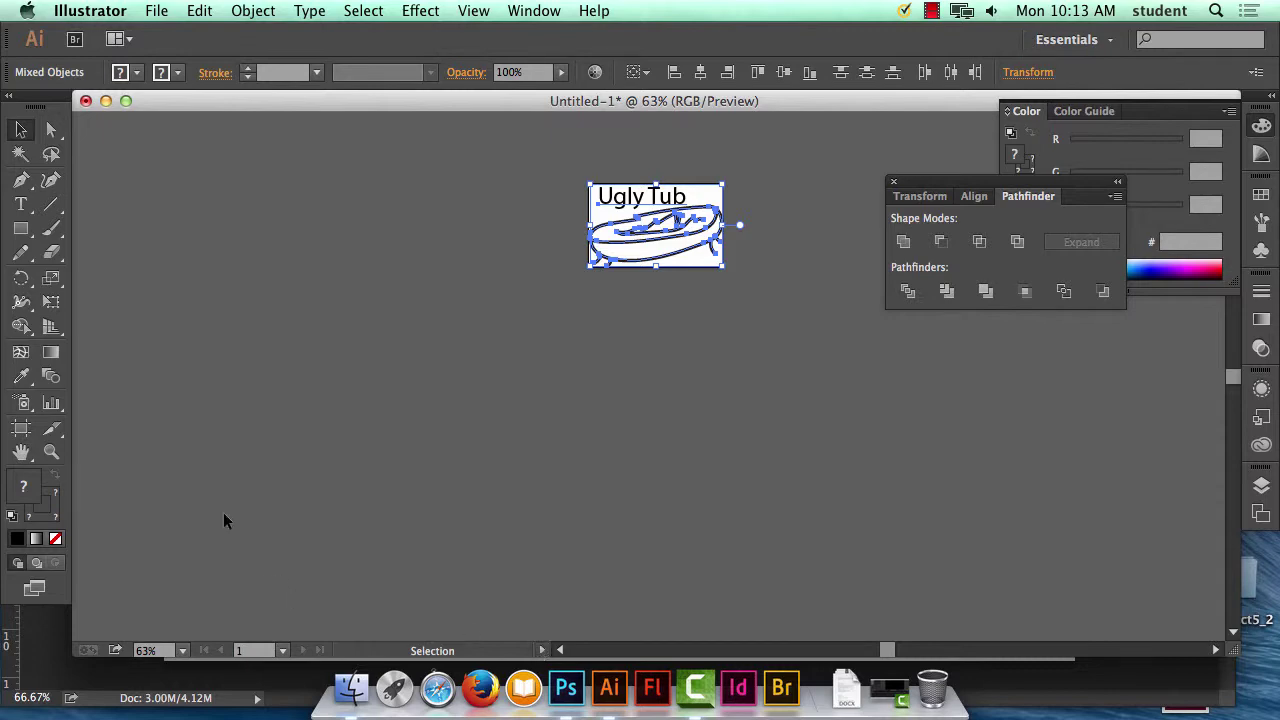
# Save the logo as uglytub.ai with the default Illustrator options.
pyautogui.click(158, 10)
pyautogui.click(160, 187)
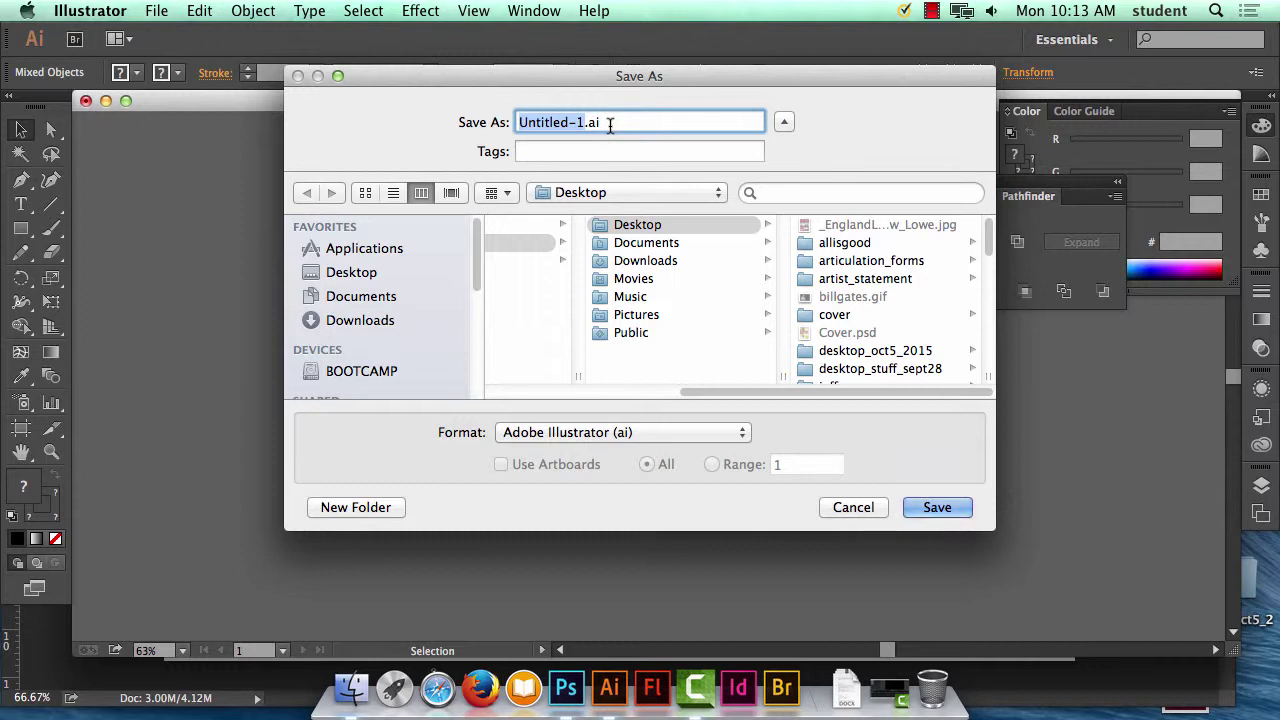
pyautogui.write('ug')
pyautogui.write('ly')
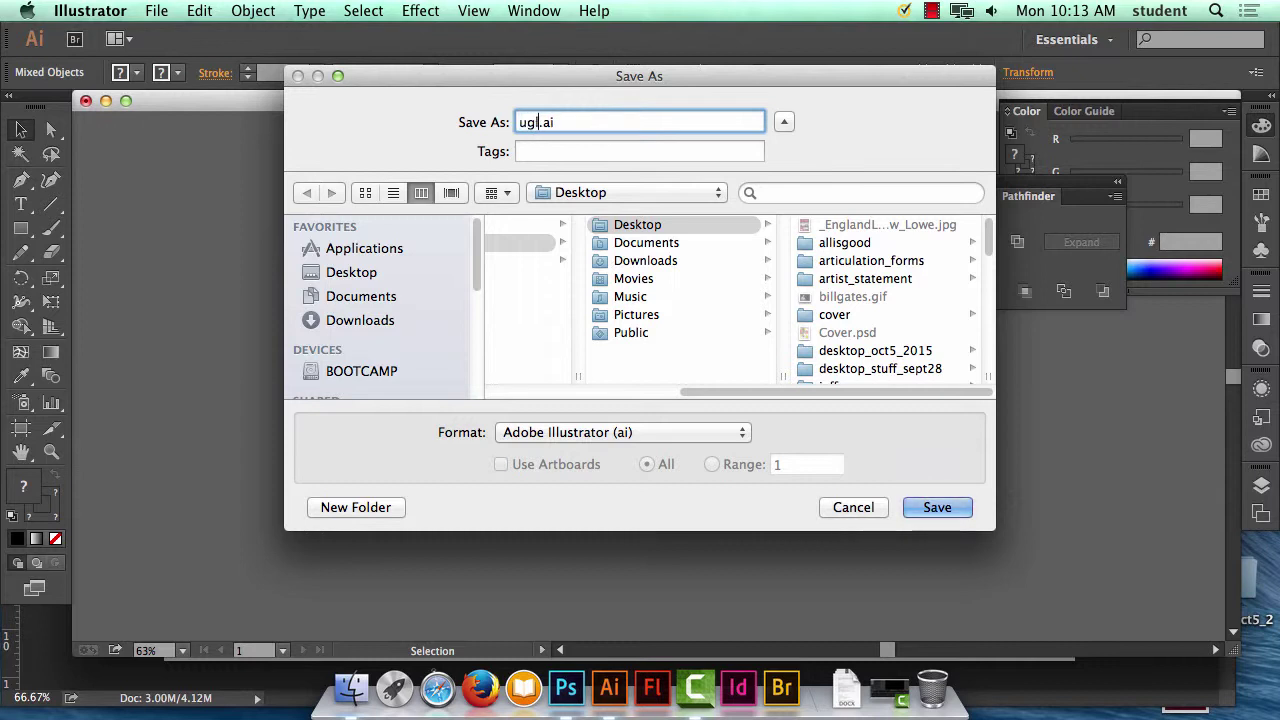
pyautogui.write('tub')
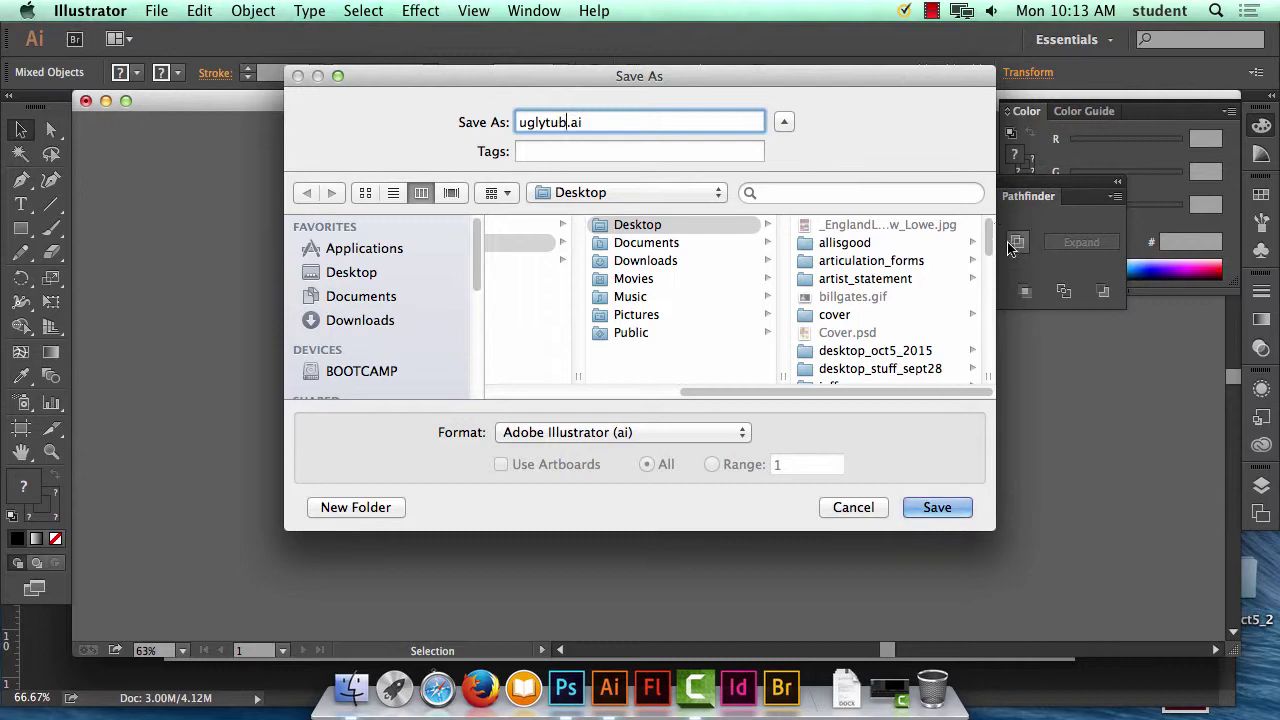
pyautogui.click(930, 508)
pyautogui.click(842, 663)
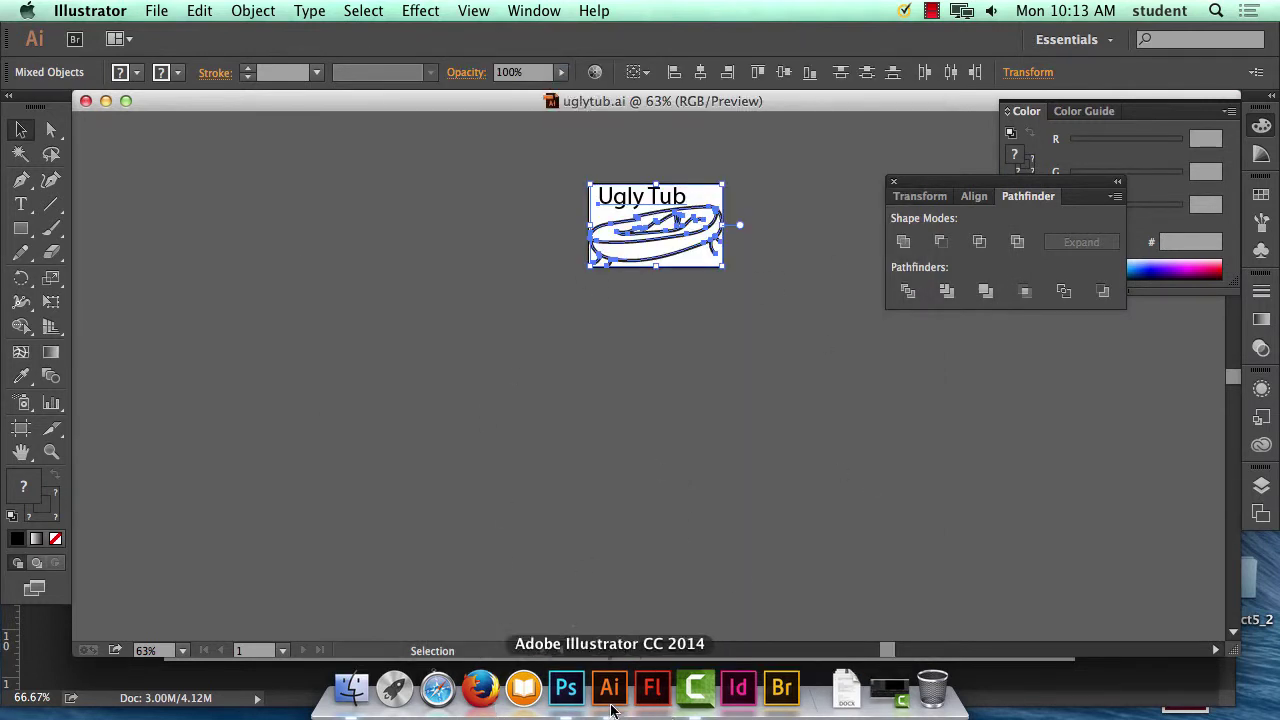
# Place uglytub.ai embedded into the Photoshop mockup as a smart object.
pyautogui.click(565, 688)
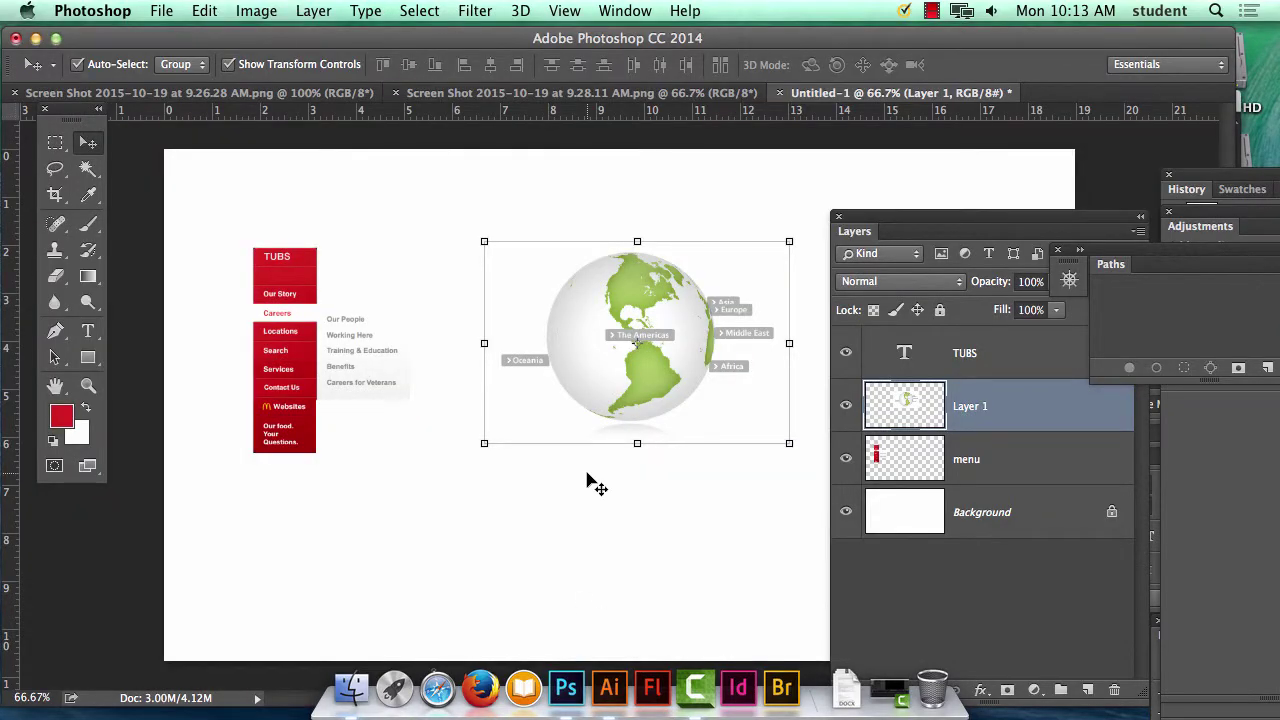
pyautogui.click(158, 10)
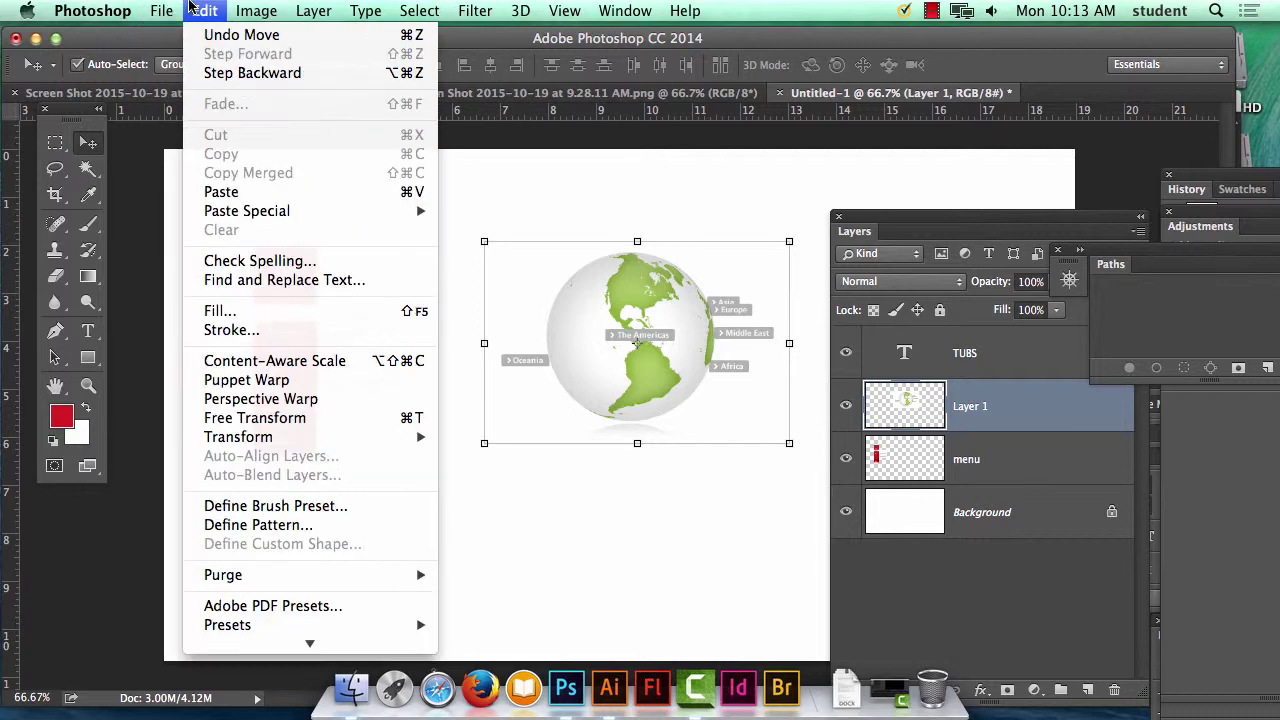
pyautogui.moveTo(176, 10)
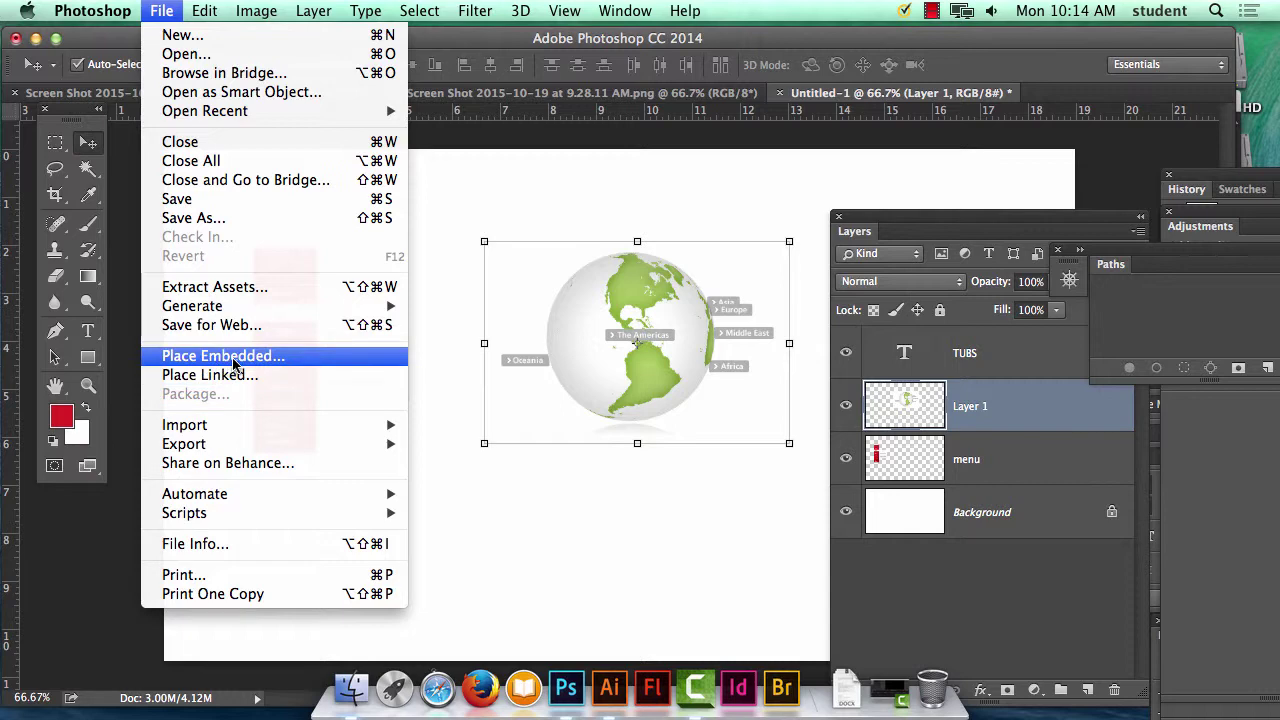
pyautogui.click(233, 362)
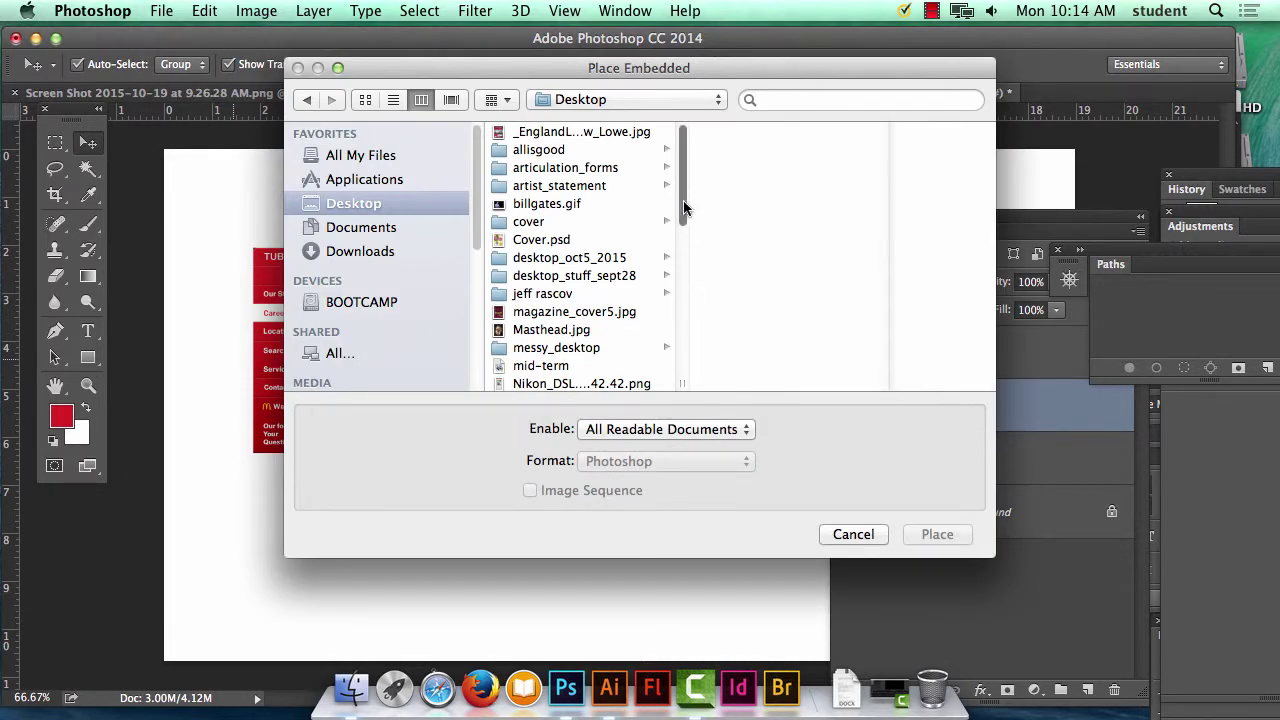
pyautogui.moveTo(684, 207); pyautogui.dragTo(673, 371)
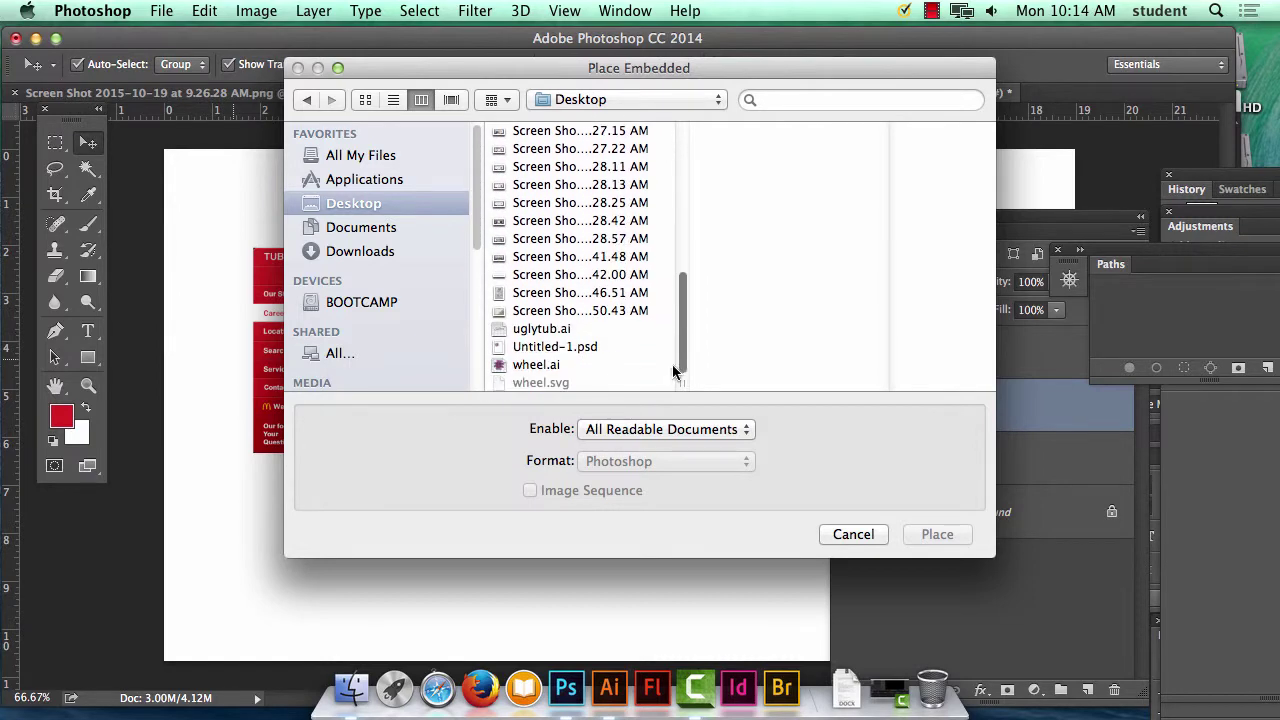
pyautogui.click(555, 333)
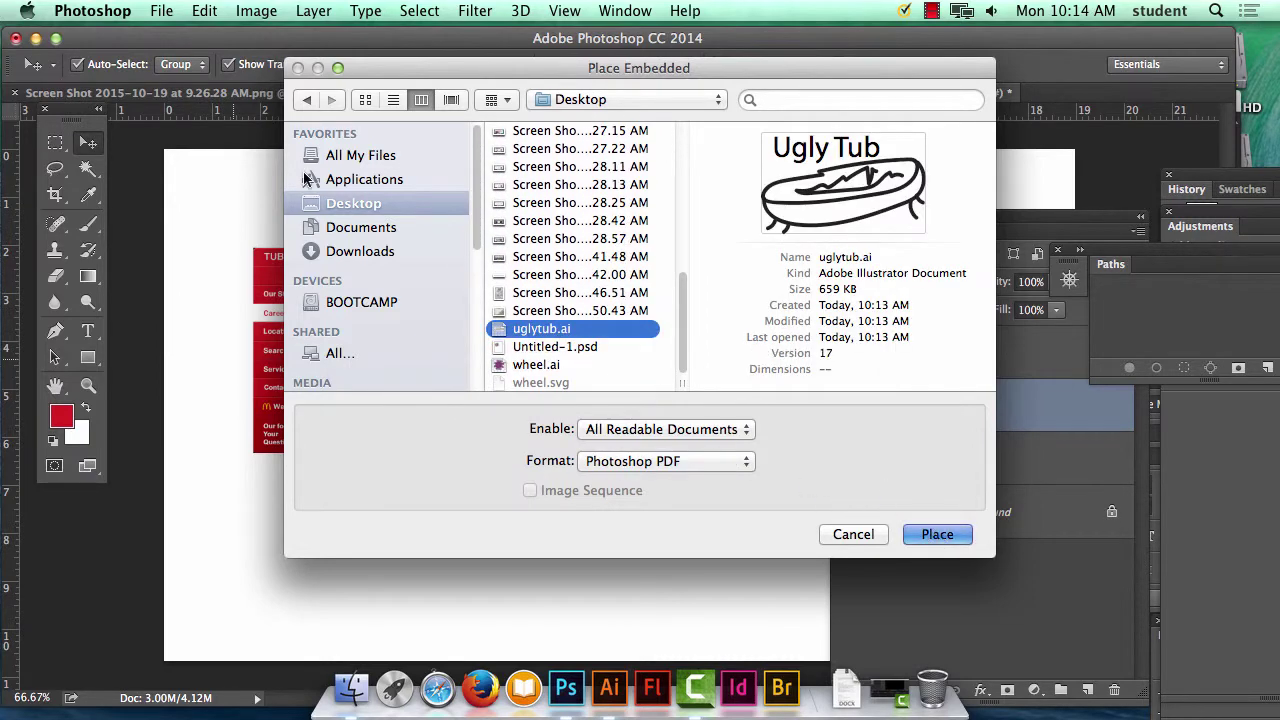
pyautogui.press('Return')
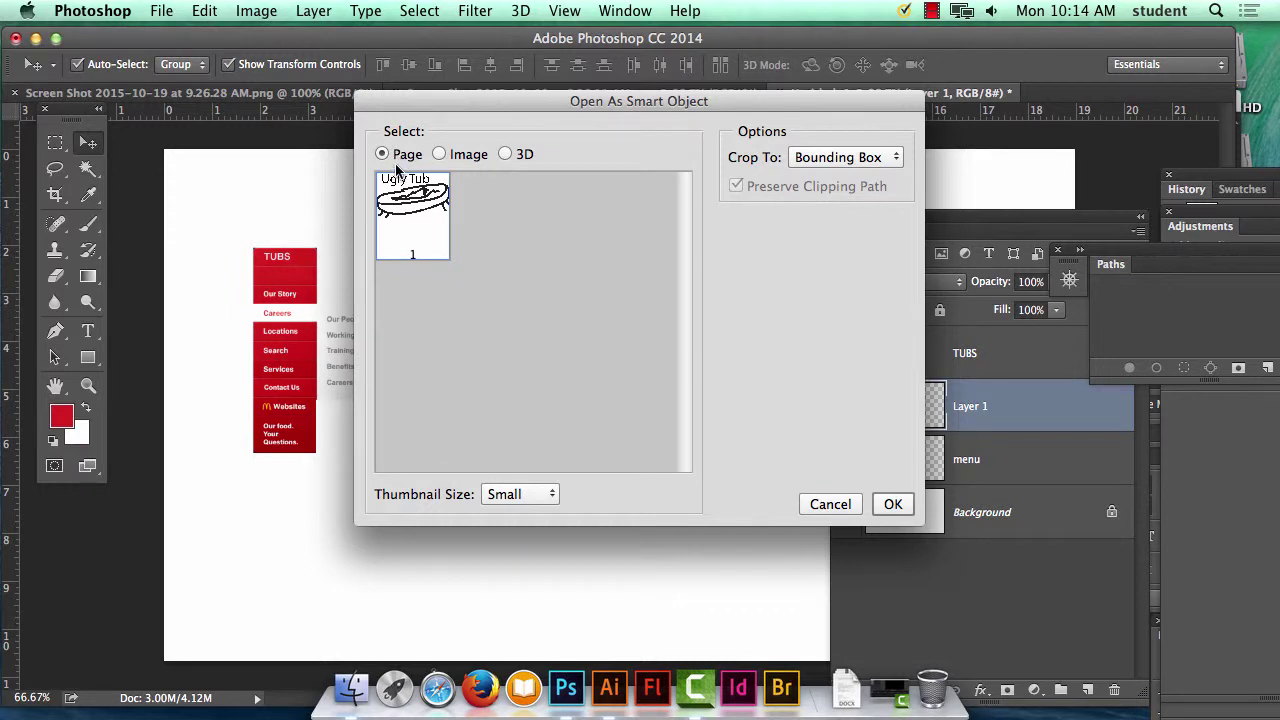
pyautogui.click(893, 503)
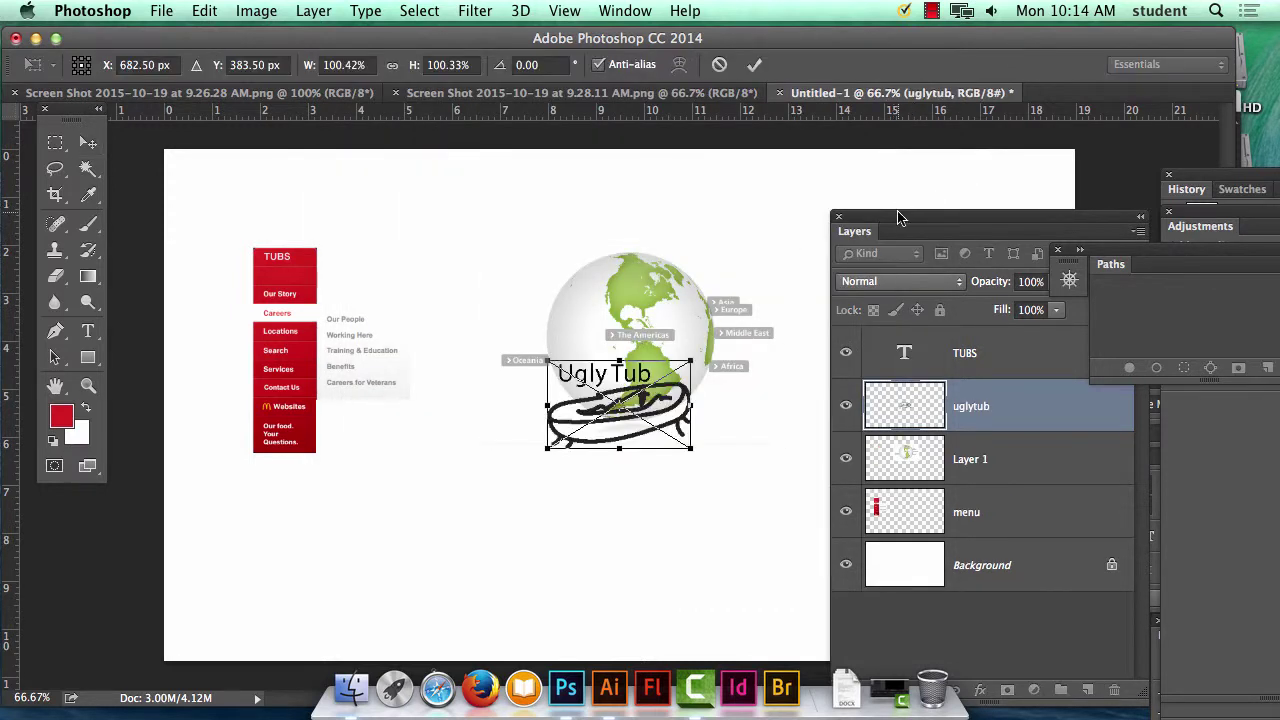
# Move the placed Ugly Tub logo to the top-left above the TUBS menu and commit it.
pyautogui.moveTo(672, 396); pyautogui.dragTo(376, 226)
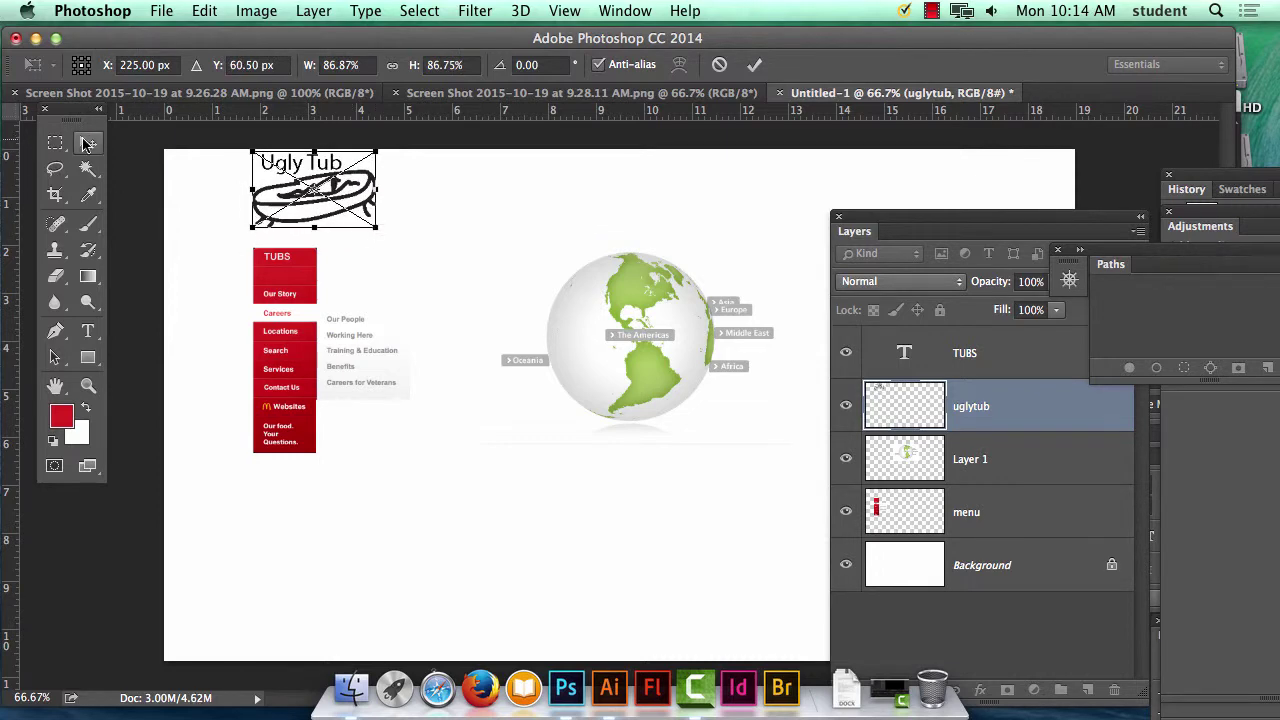
pyautogui.click(84, 144)
pyautogui.click(788, 266)
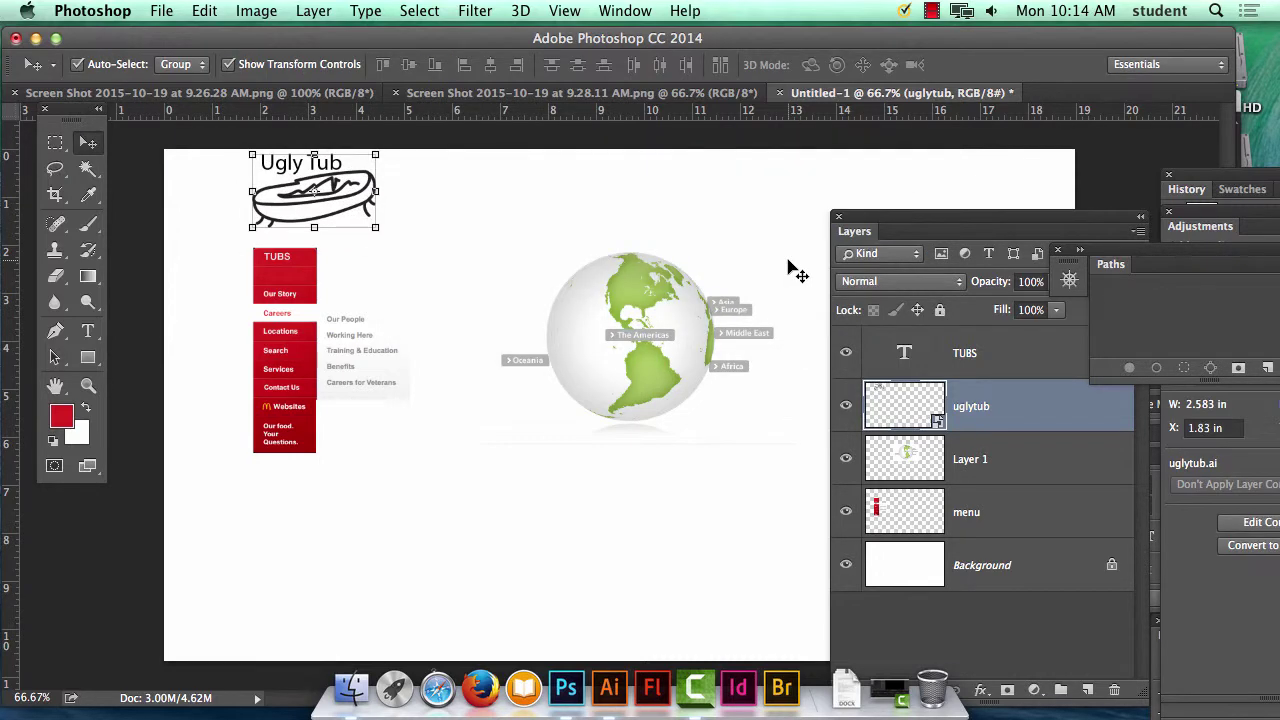
pyautogui.moveTo(1010, 222); pyautogui.dragTo(880, 191)
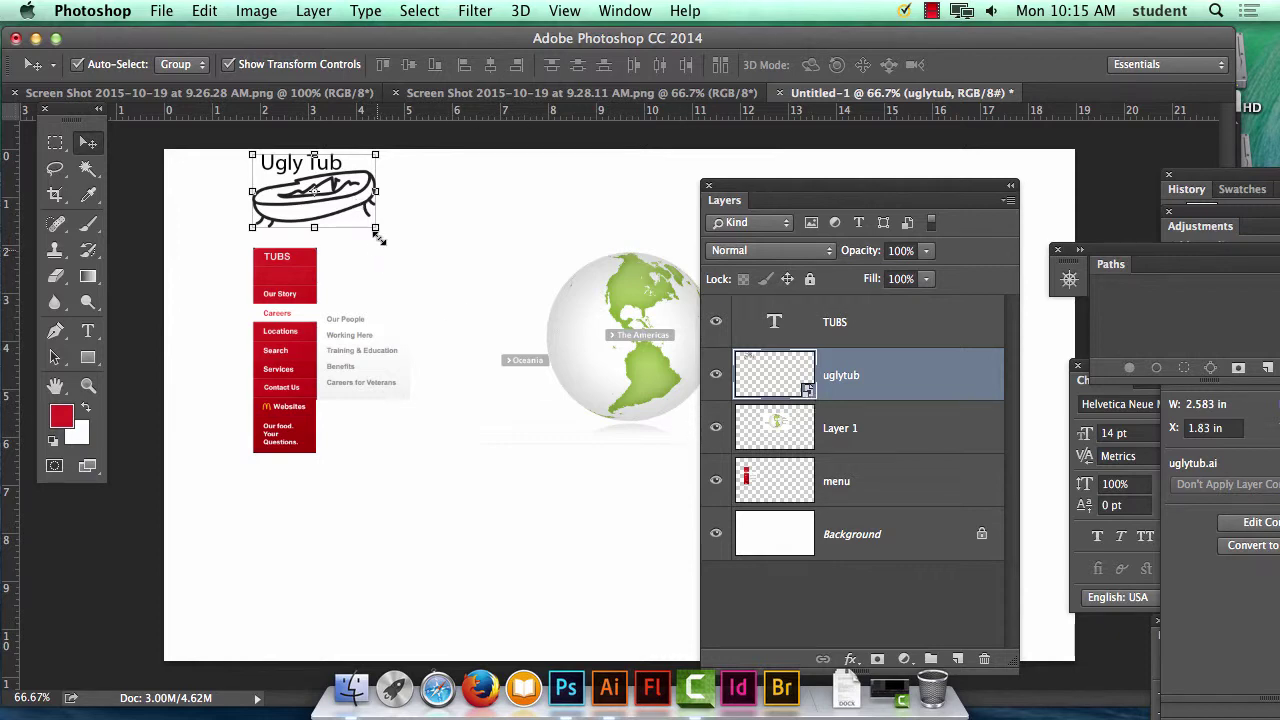
# Scale the Ugly Tub logo up to about 485% (14.4 in wide) and commit the placement.
pyautogui.moveTo(377, 228)
pyautogui.mouseDown()
pyautogui.moveTo(540, 305)
pyautogui.moveTo(636, 386)
pyautogui.moveTo(668, 453)
pyautogui.moveTo(760, 535)
pyautogui.moveTo(945, 615)
pyautogui.mouseUp()
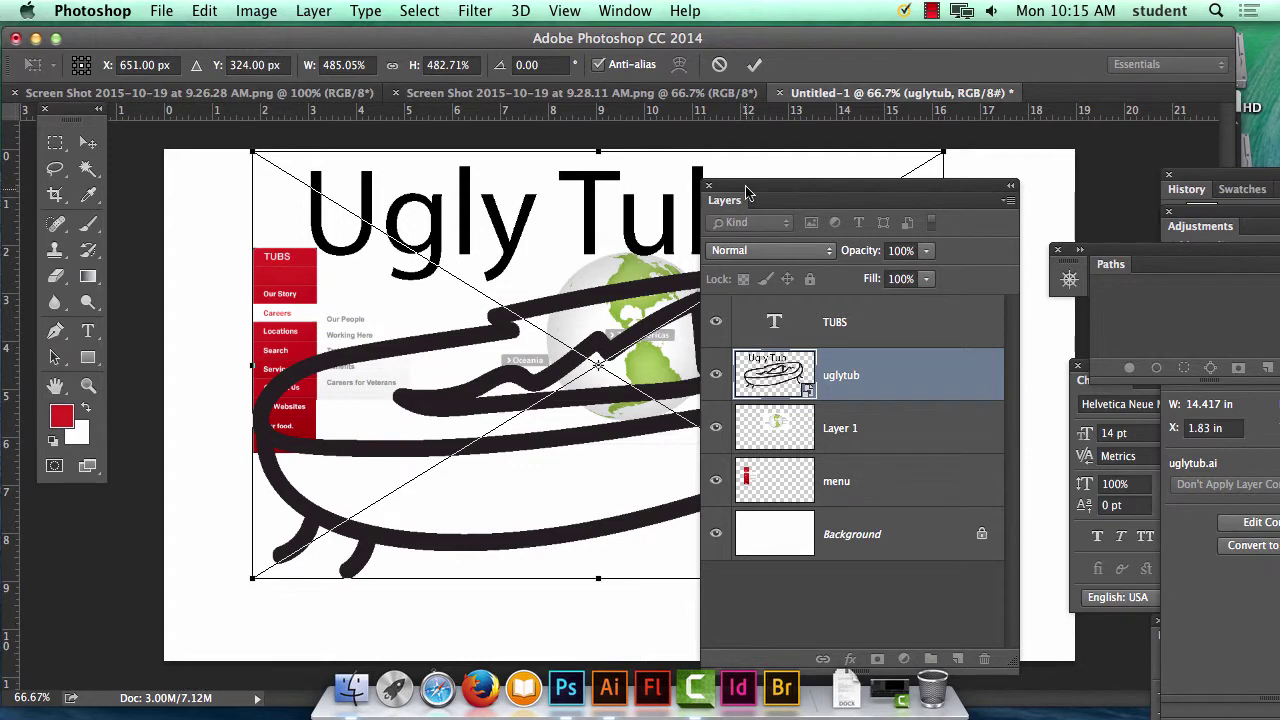
pyautogui.moveTo(748, 190); pyautogui.dragTo(971, 189)
pyautogui.moveTo(1078, 177); pyautogui.dragTo(1036, 152)
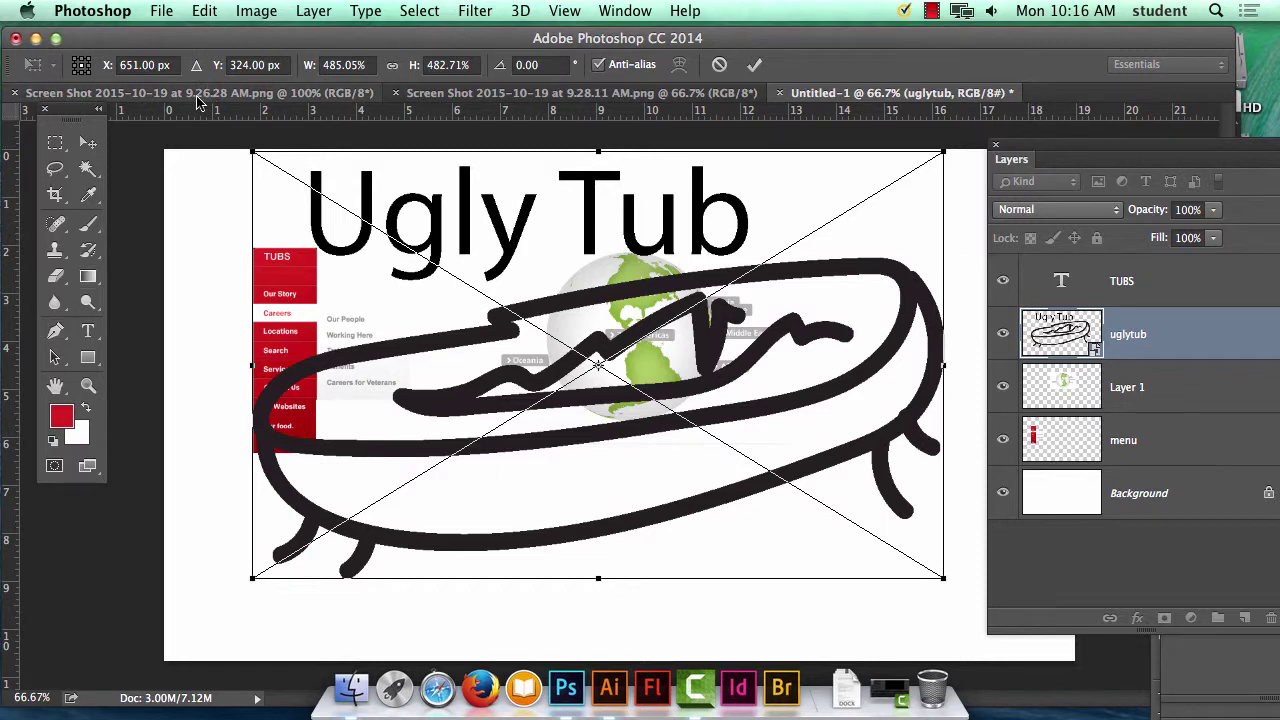
pyautogui.click(88, 143)
pyautogui.click(805, 267)
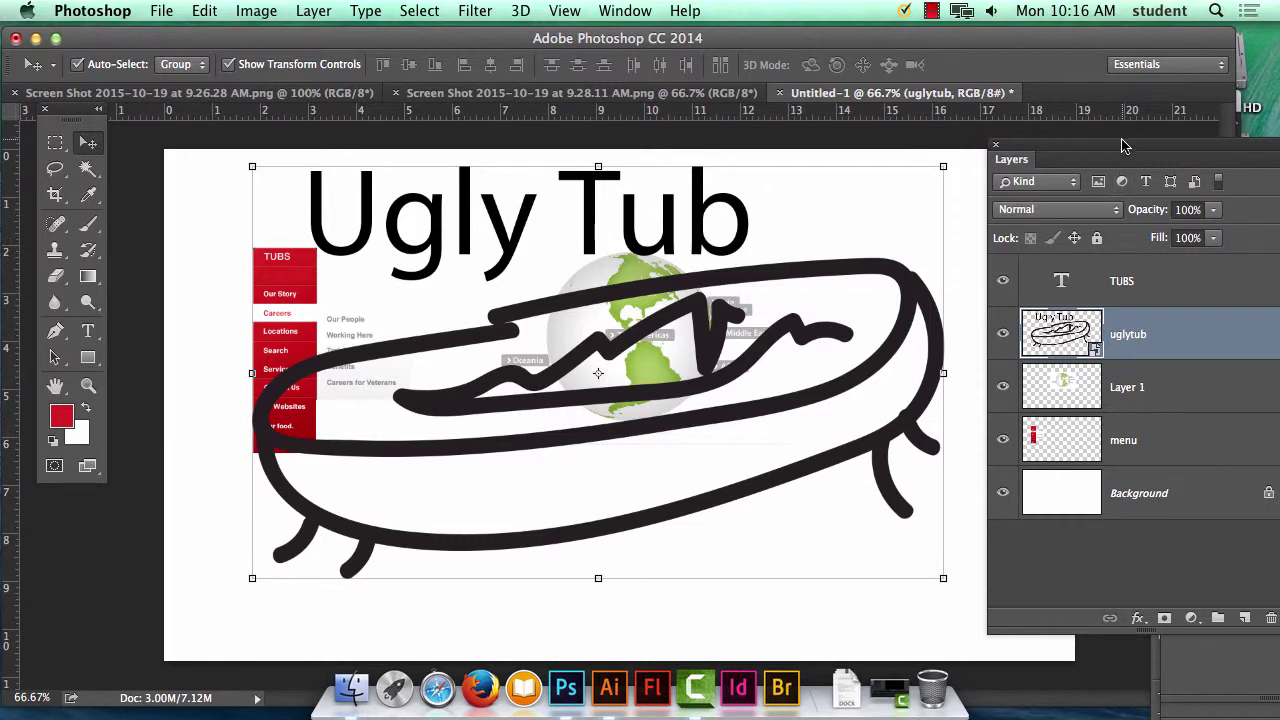
pyautogui.moveTo(1126, 150); pyautogui.dragTo(990, 153)
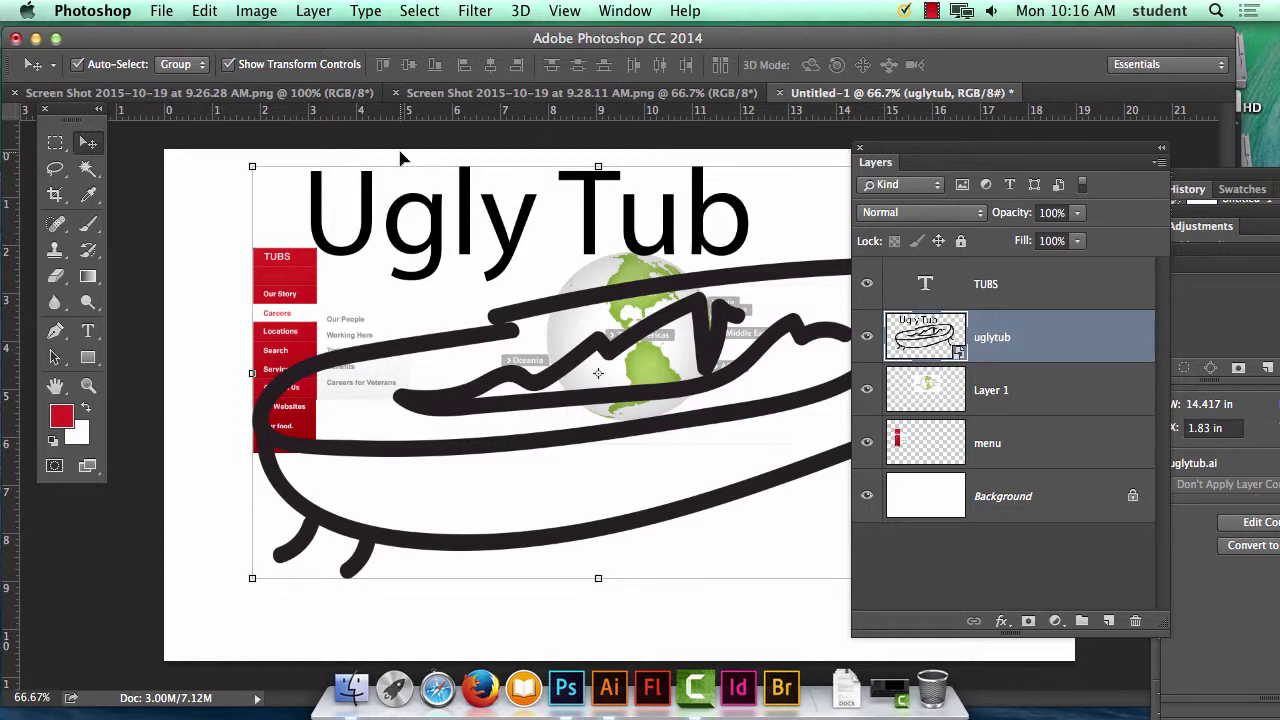
pyautogui.click(166, 10)
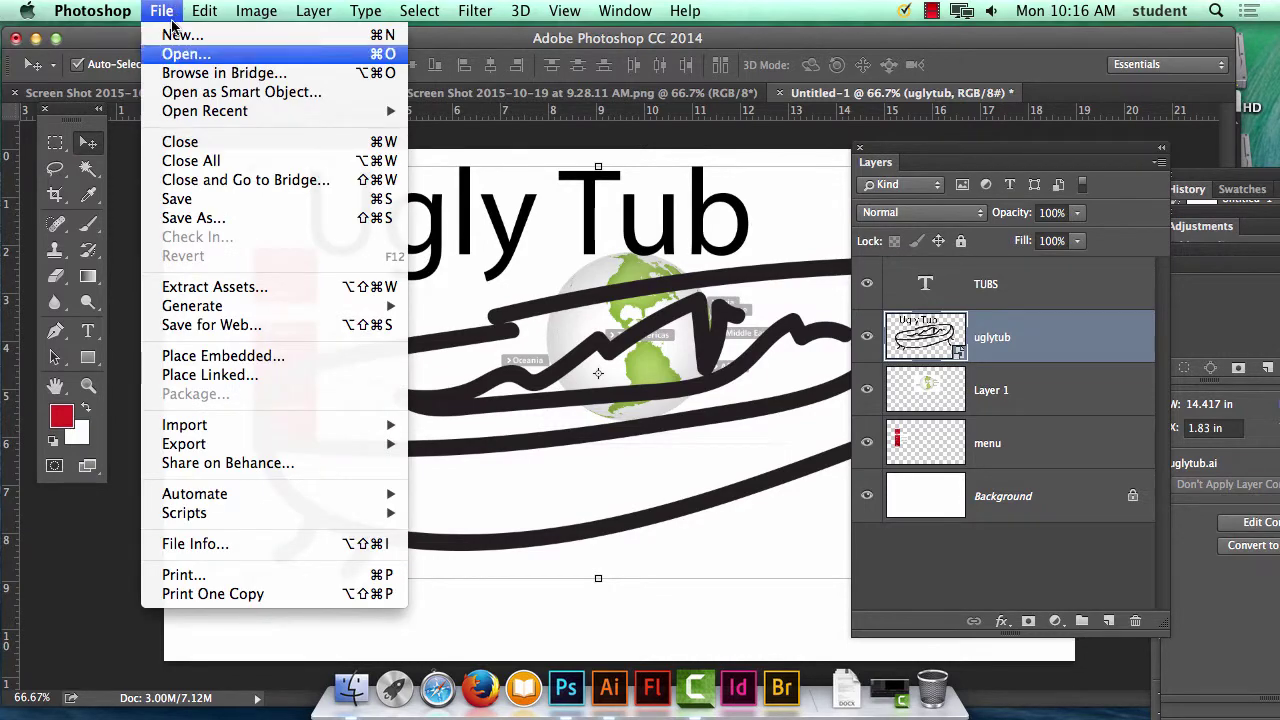
pyautogui.click(212, 358)
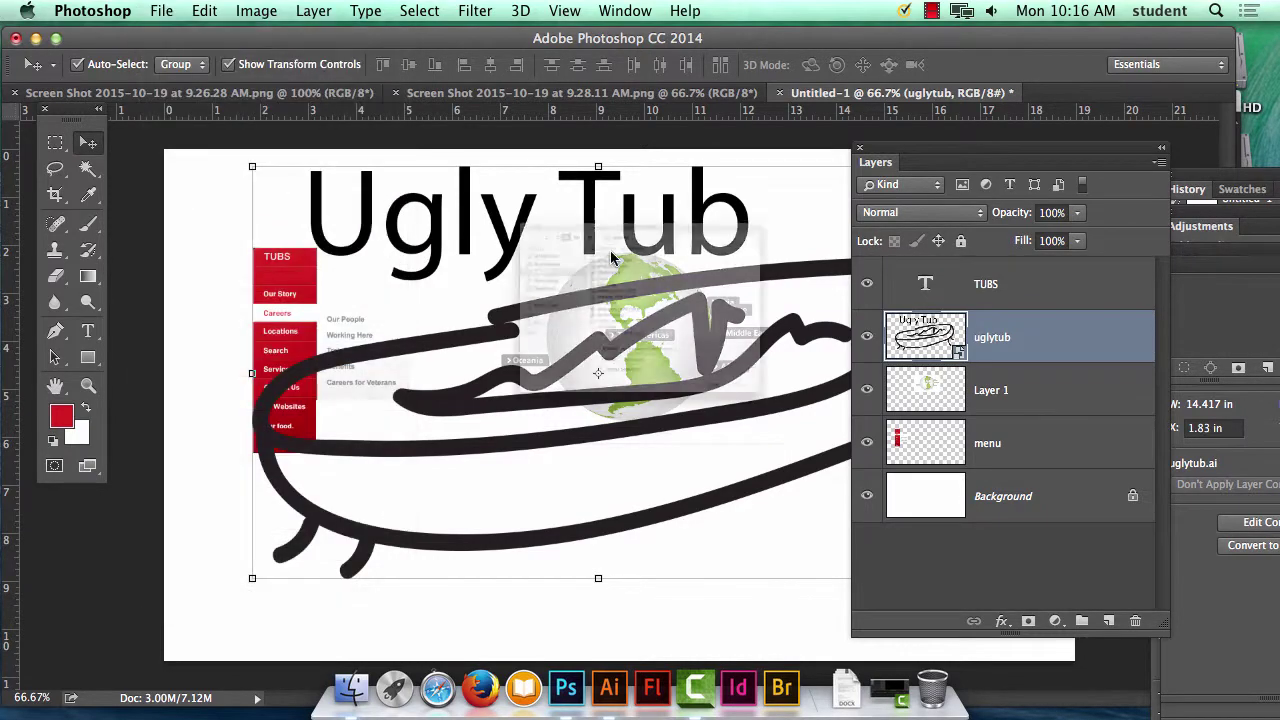
pyautogui.moveTo(683, 145); pyautogui.dragTo(690, 357)
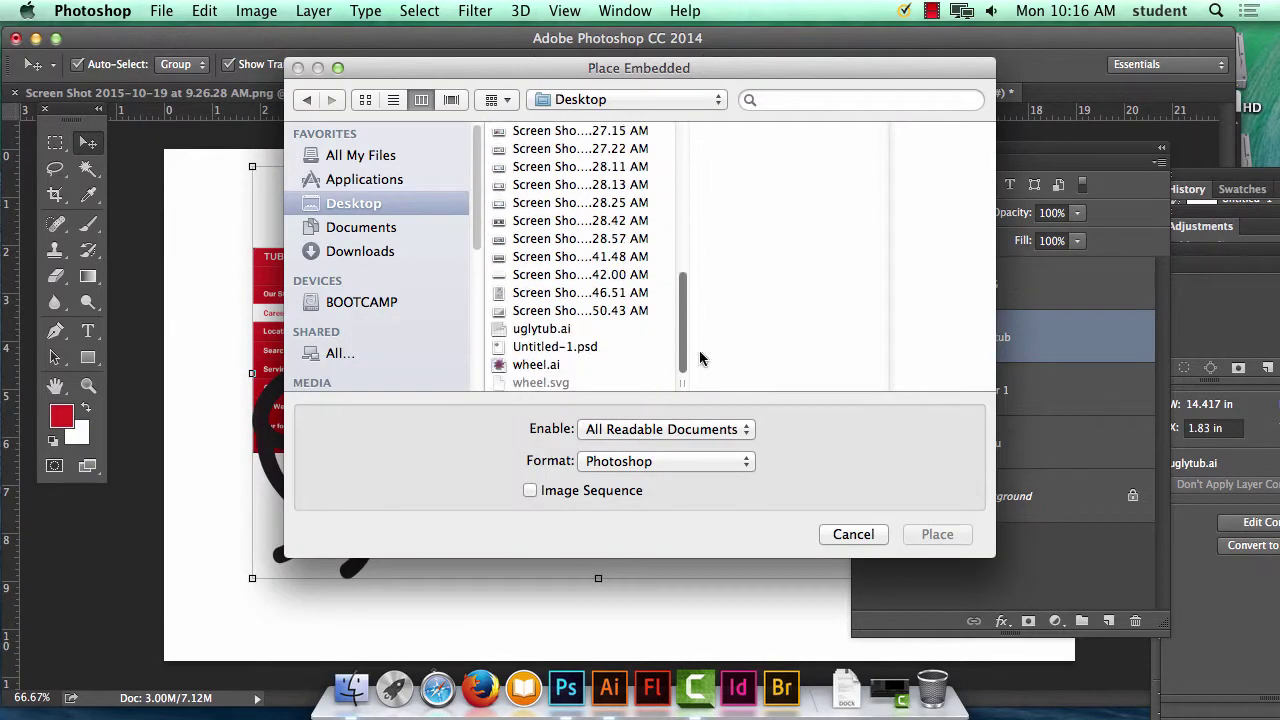
pyautogui.click(568, 332)
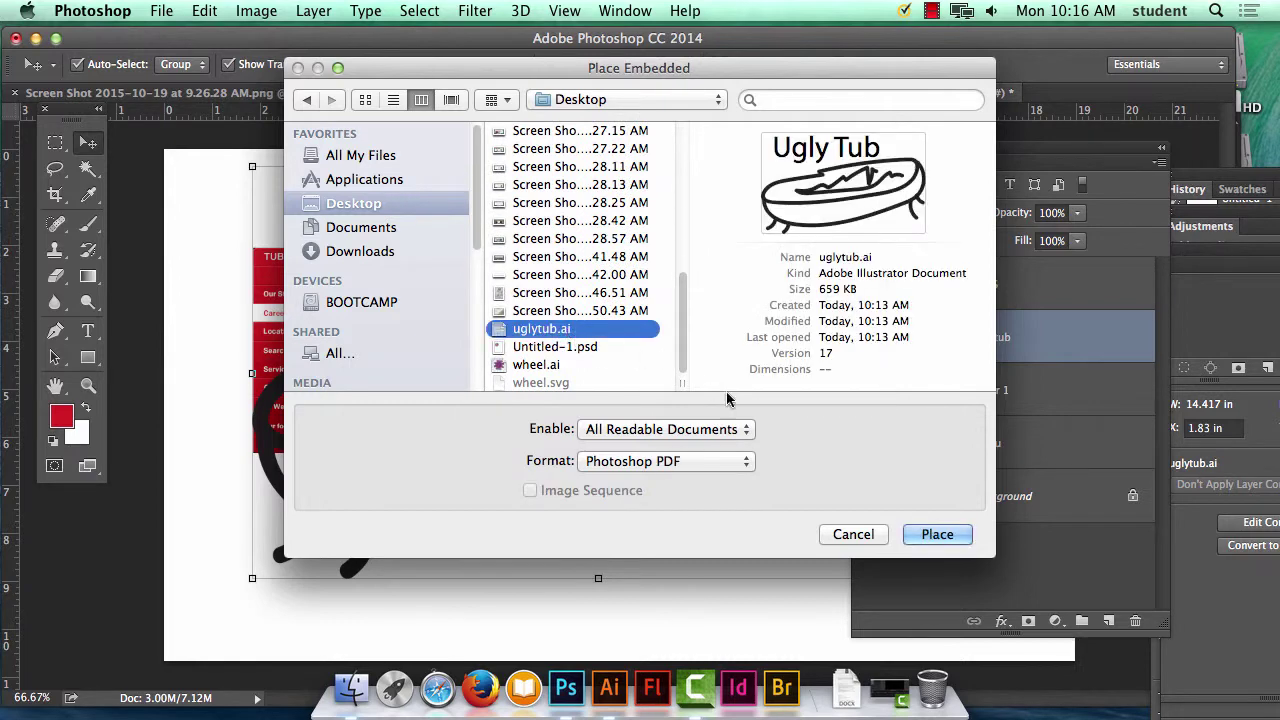
pyautogui.click(936, 535)
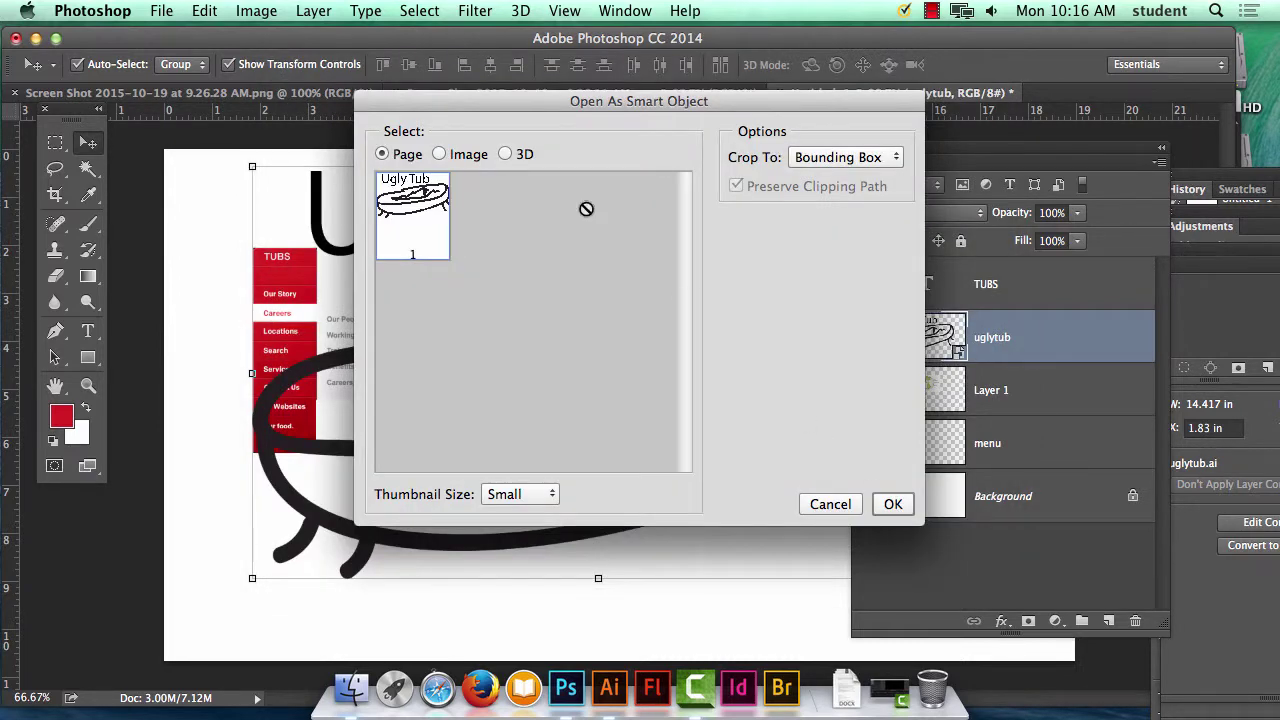
pyautogui.click(439, 153)
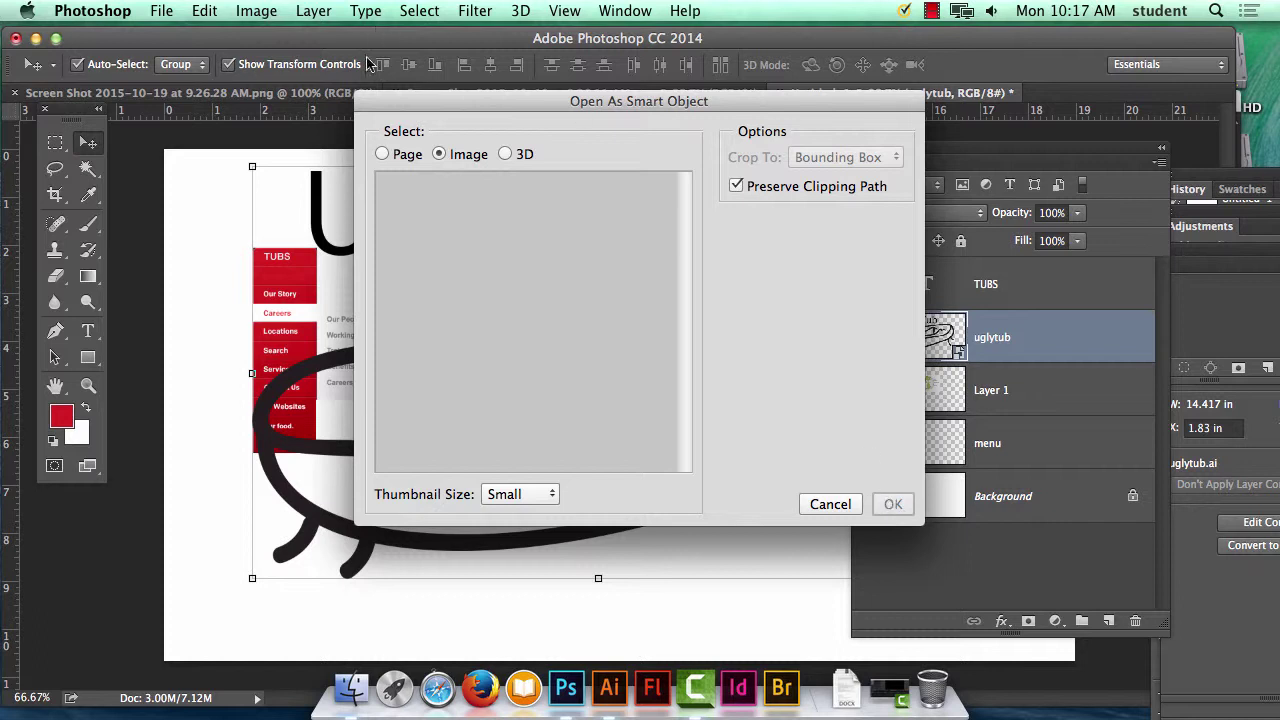
pyautogui.click(383, 154)
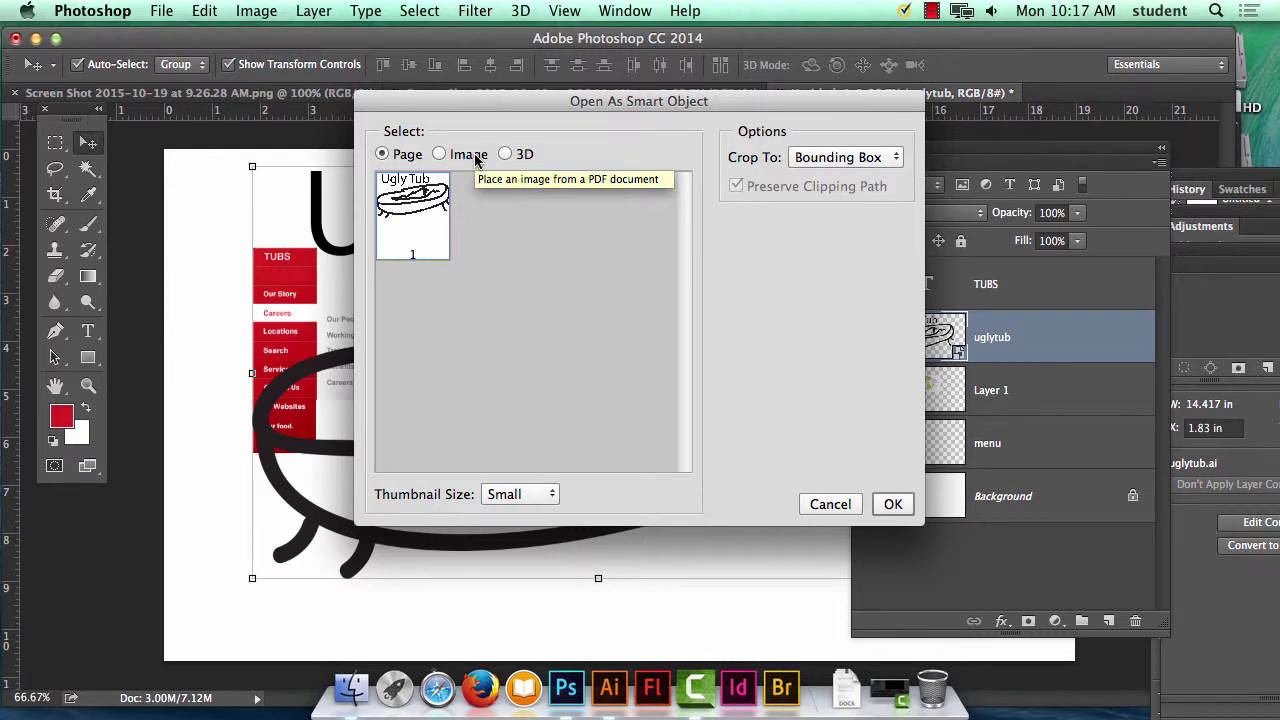
pyautogui.click(839, 502)
# Copy the Ugly Tub artwork in Illustrator and paste it into Photoshop with Cmd+V.
pyautogui.click(609, 687)
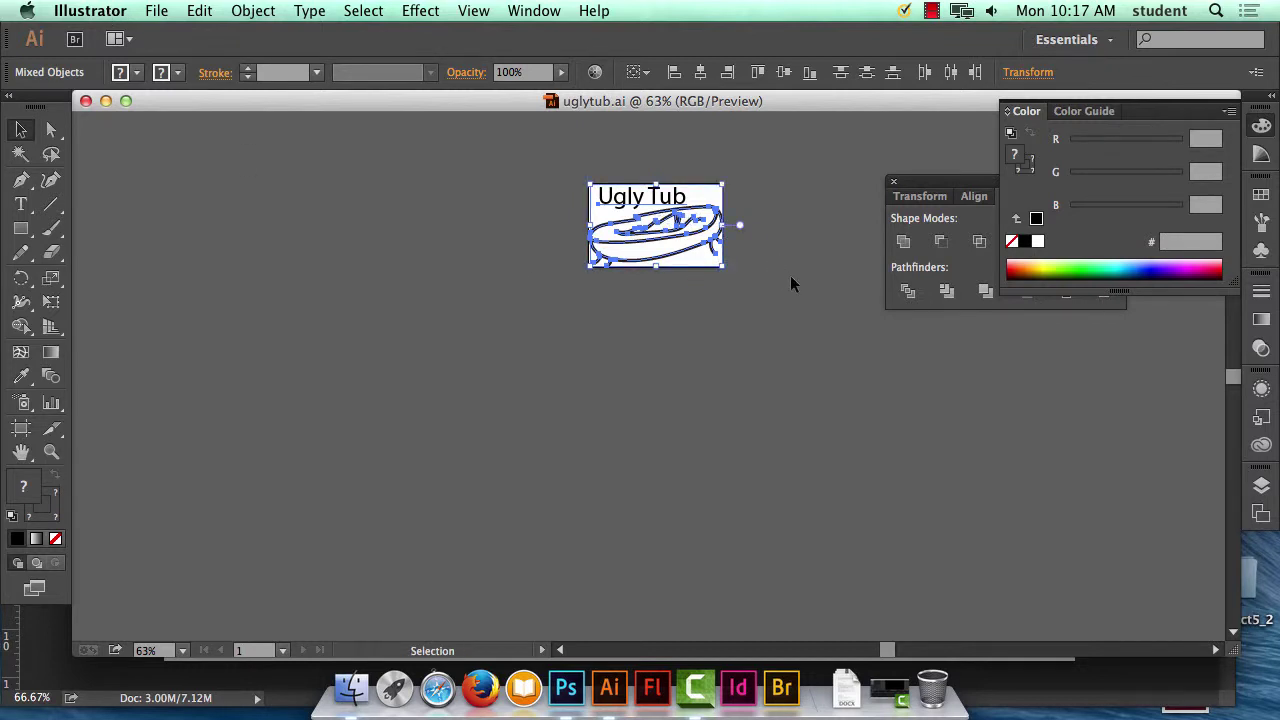
pyautogui.click(566, 688)
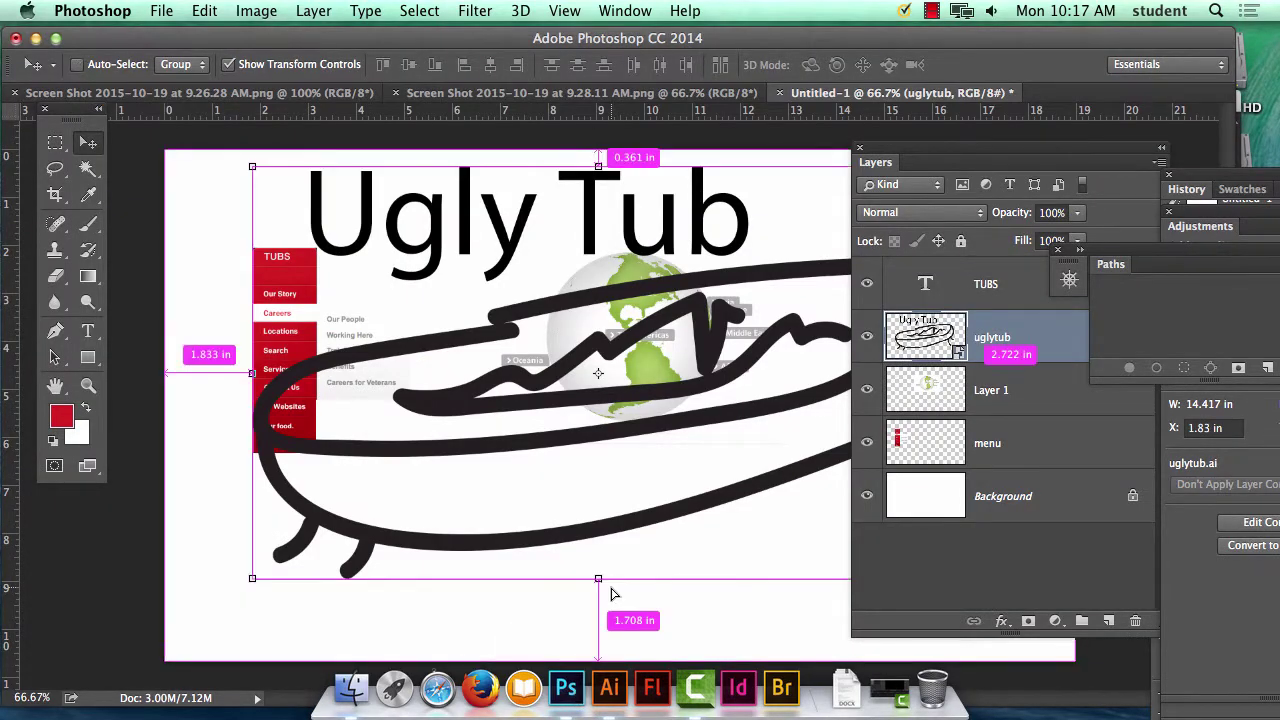
pyautogui.press('super+v')
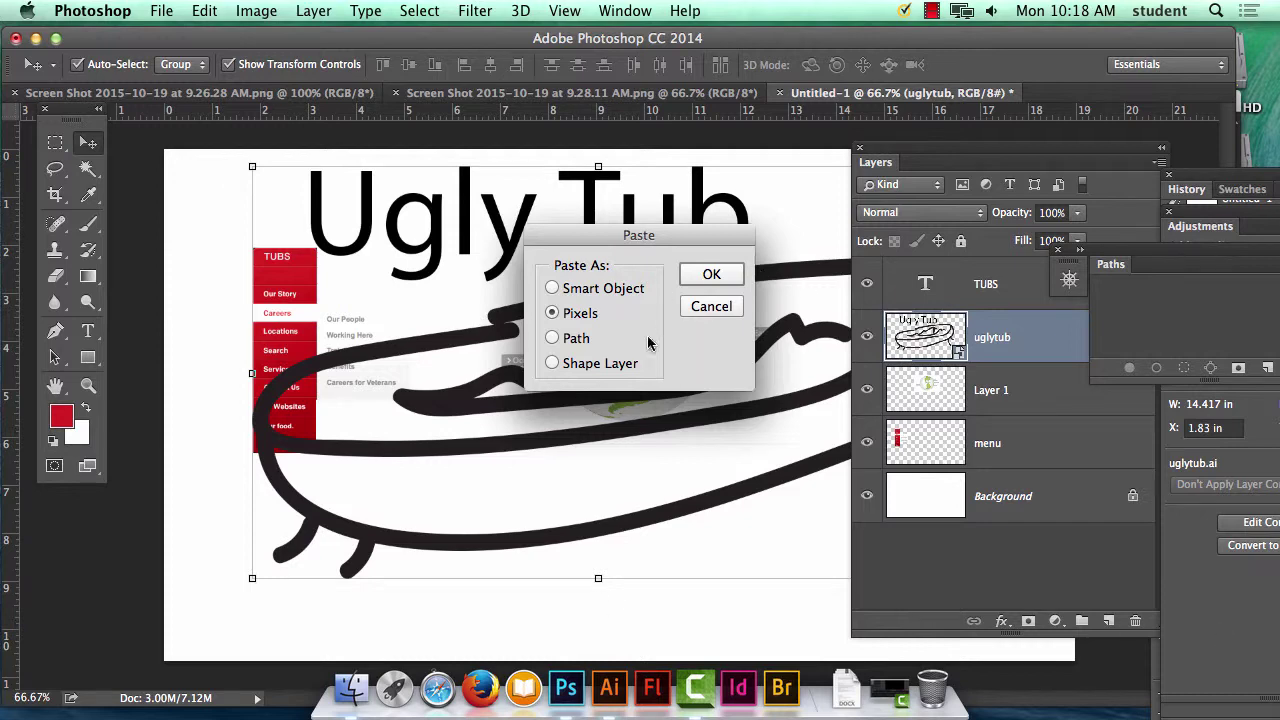
# Paste the artwork as a Shape Layer, scale the red Shape 1 tub to about 338%, and move it down-left.
pyautogui.click(628, 365)
pyautogui.click(736, 271)
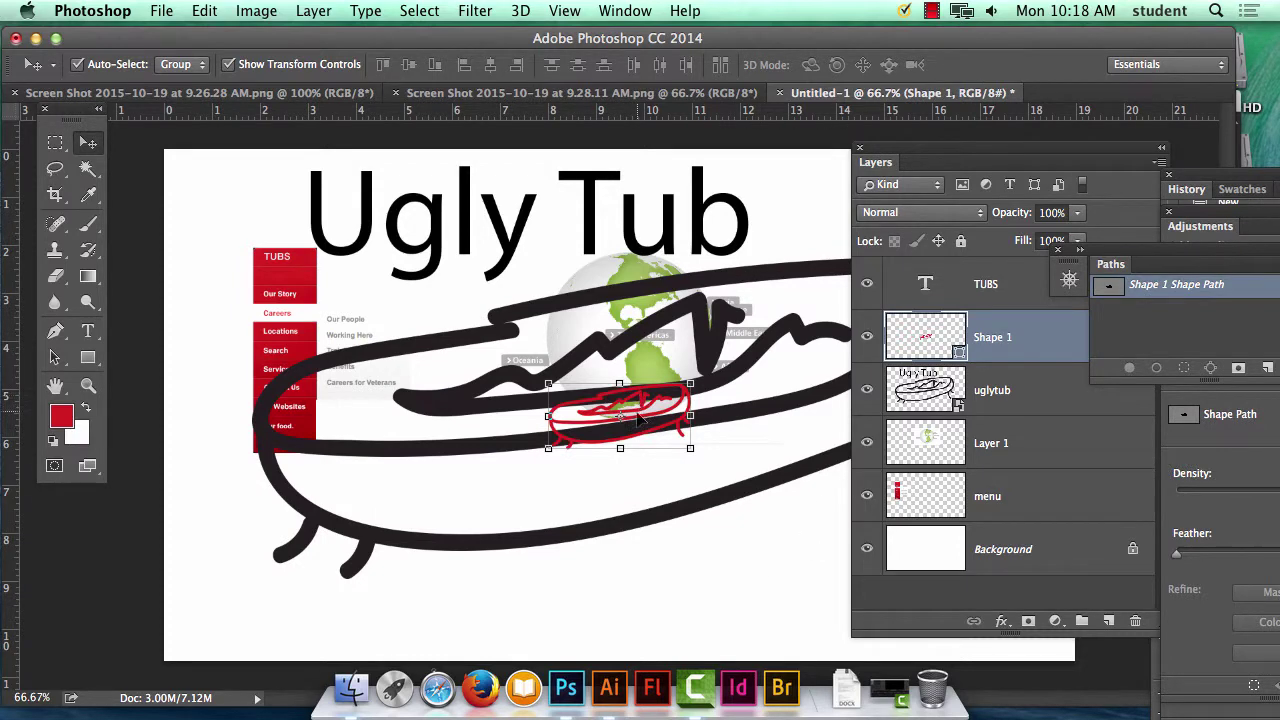
pyautogui.moveTo(639, 416); pyautogui.dragTo(680, 467)
pyautogui.click(965, 335)
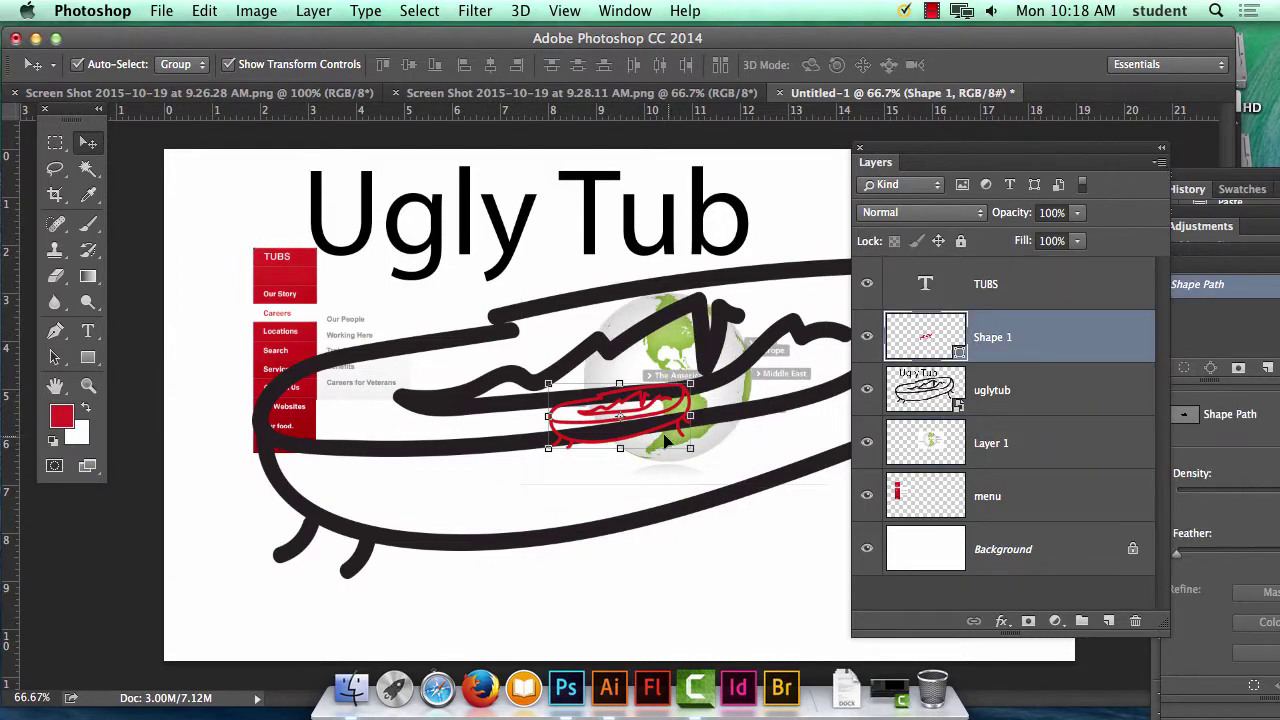
pyautogui.moveTo(627, 405)
pyautogui.mouseDown()
pyautogui.moveTo(621, 419)
pyautogui.moveTo(550, 252)
pyautogui.moveTo(527, 250)
pyautogui.mouseUp()
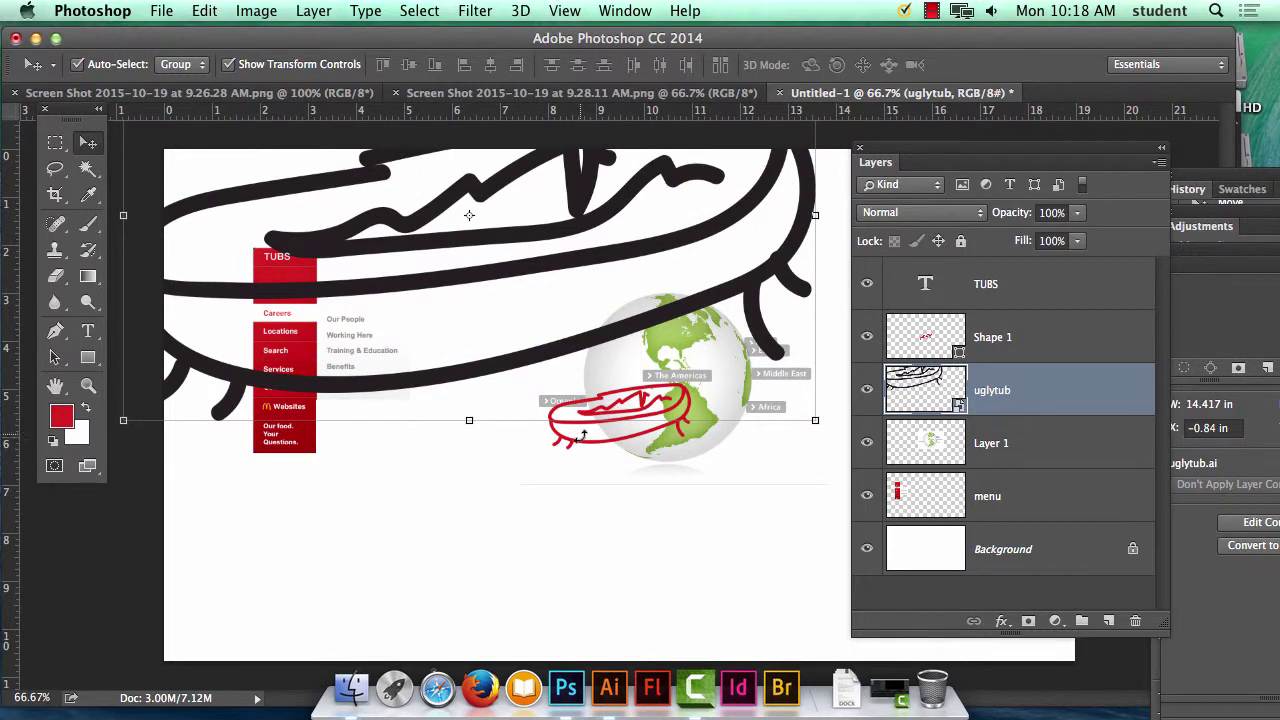
pyautogui.click(993, 339)
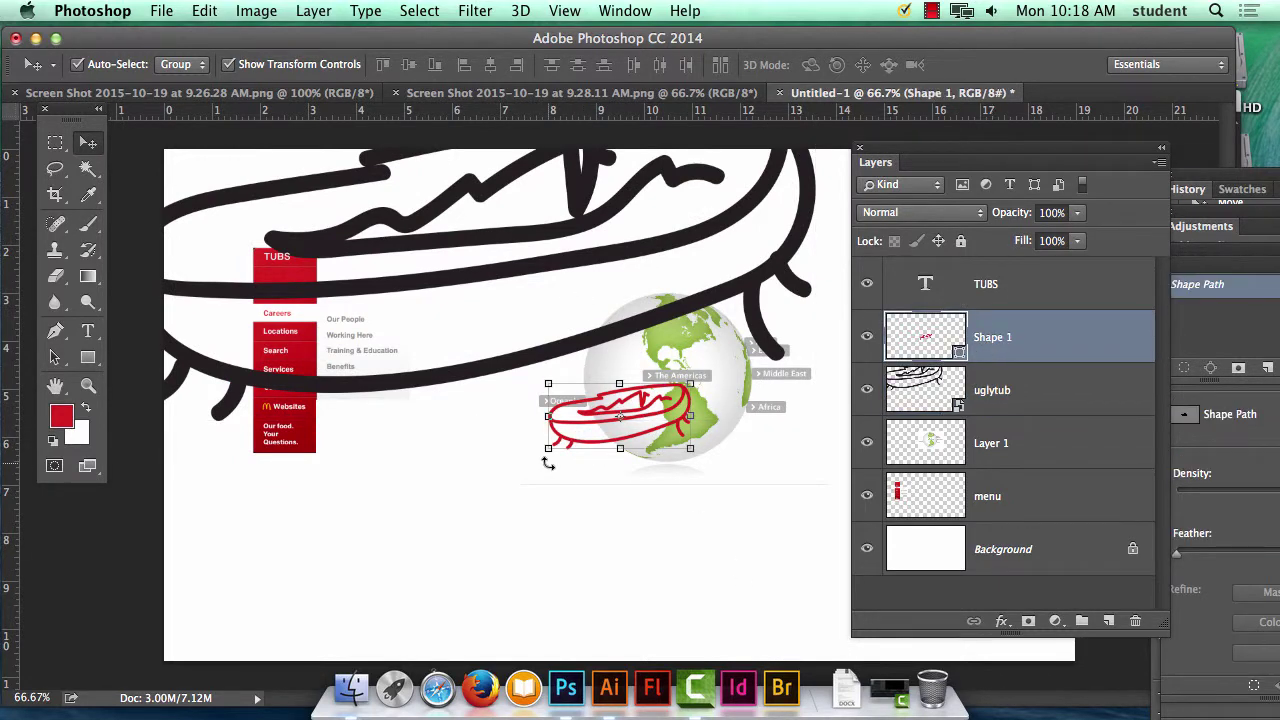
pyautogui.moveTo(560, 442)
pyautogui.mouseDown()
pyautogui.moveTo(563, 458)
pyautogui.moveTo(380, 570)
pyautogui.moveTo(362, 562)
pyautogui.mouseUp()
pyautogui.moveTo(490, 505)
pyautogui.mouseDown()
pyautogui.moveTo(594, 400)
pyautogui.moveTo(686, 351)
pyautogui.moveTo(835, 325)
pyautogui.mouseUp()
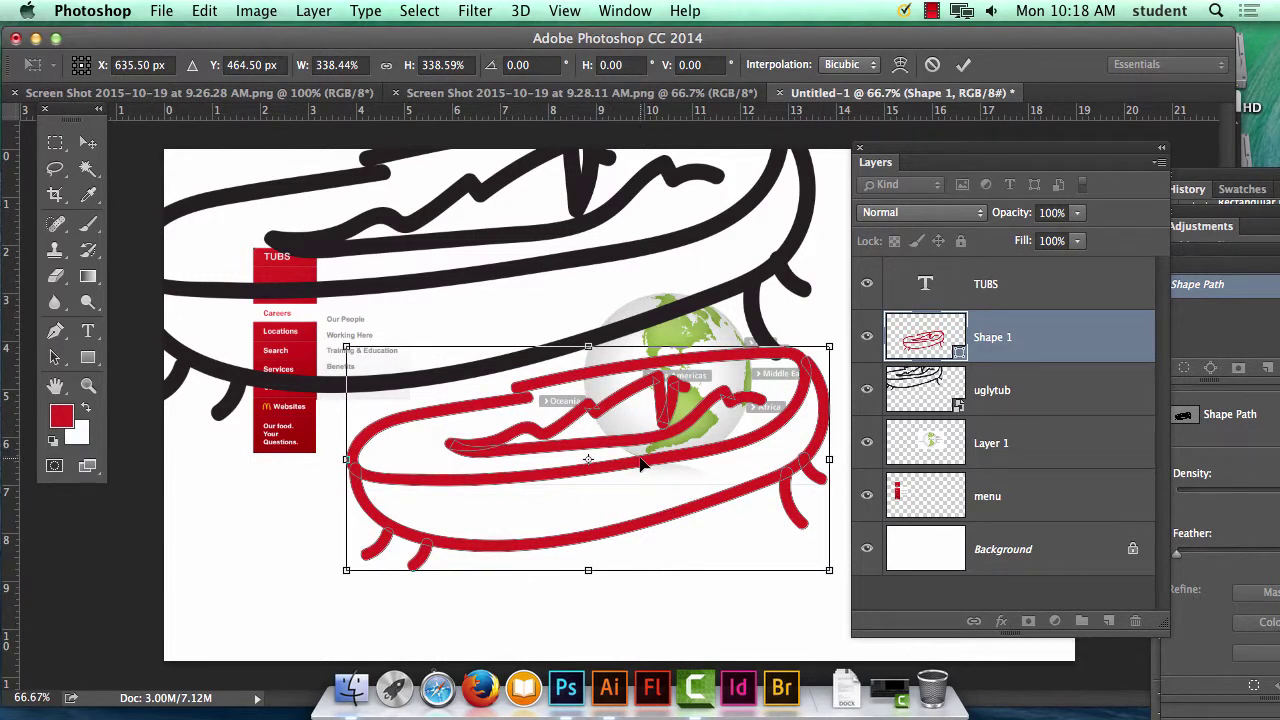
pyautogui.moveTo(618, 466); pyautogui.dragTo(502, 521)
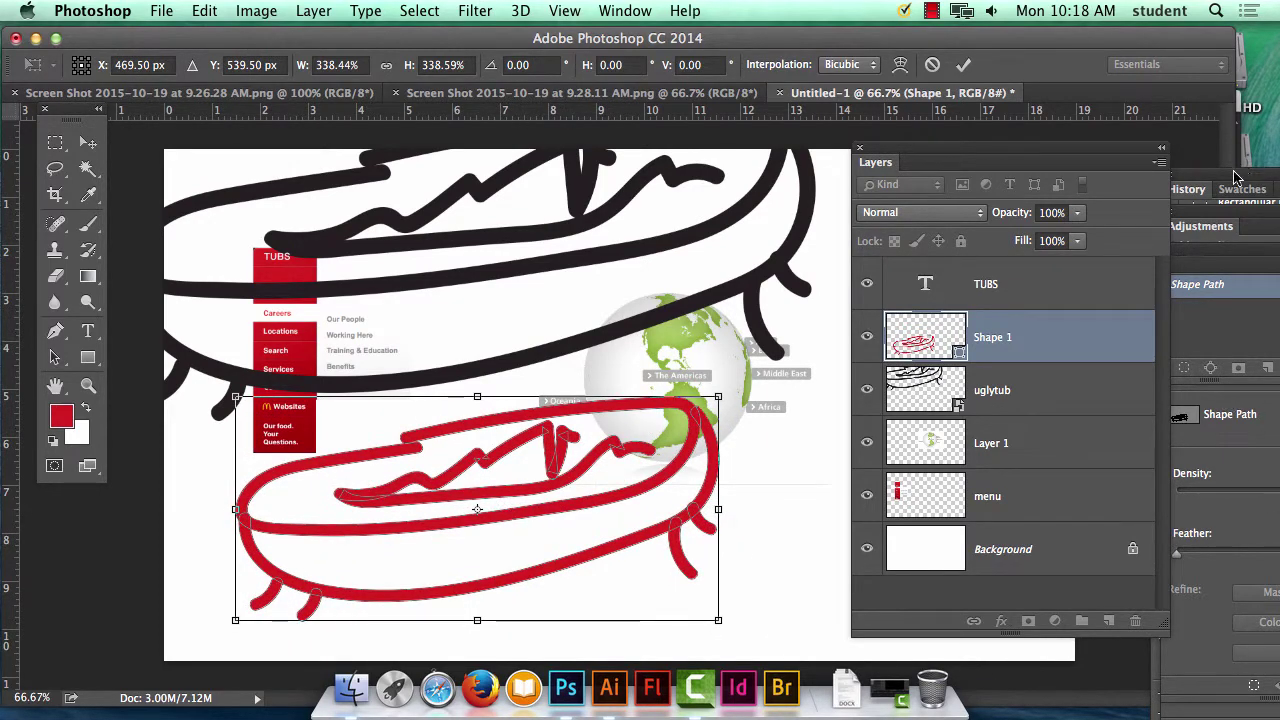
# Float the History and mask Properties panels out of the dock over the canvas.
pyautogui.moveTo(1235, 177); pyautogui.dragTo(1108, 592)
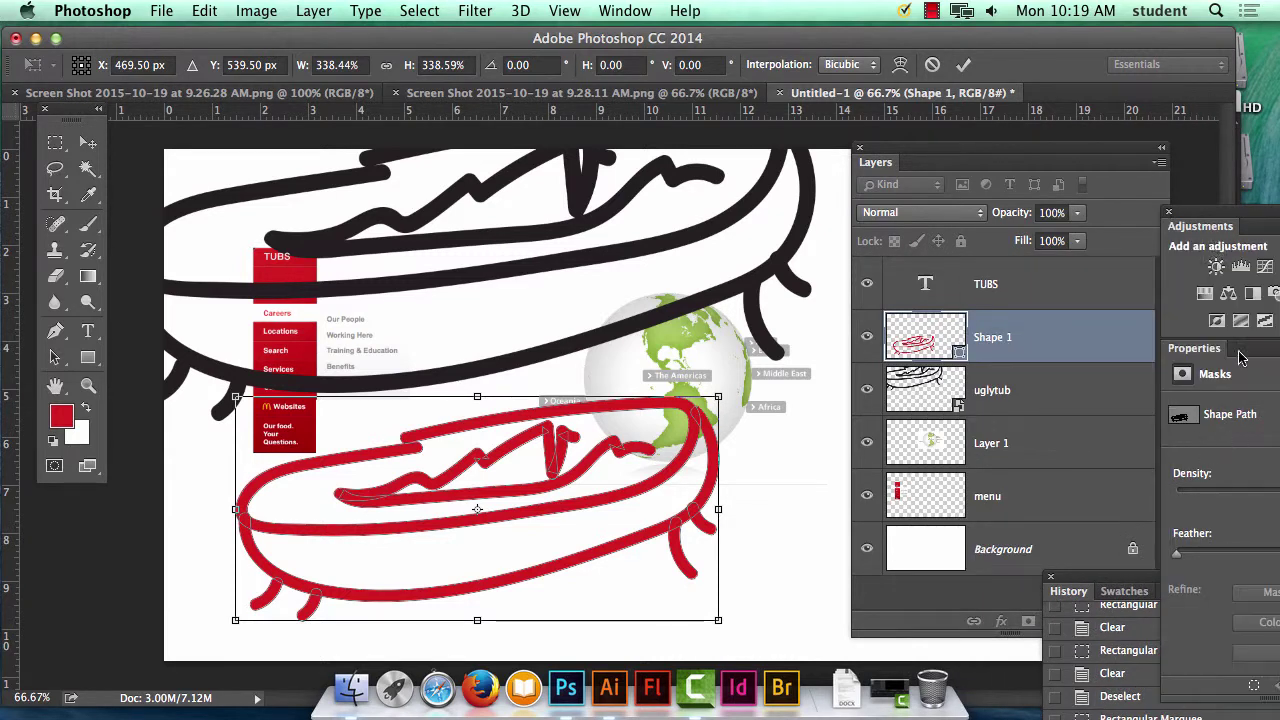
pyautogui.moveTo(1214, 212); pyautogui.dragTo(975, 172)
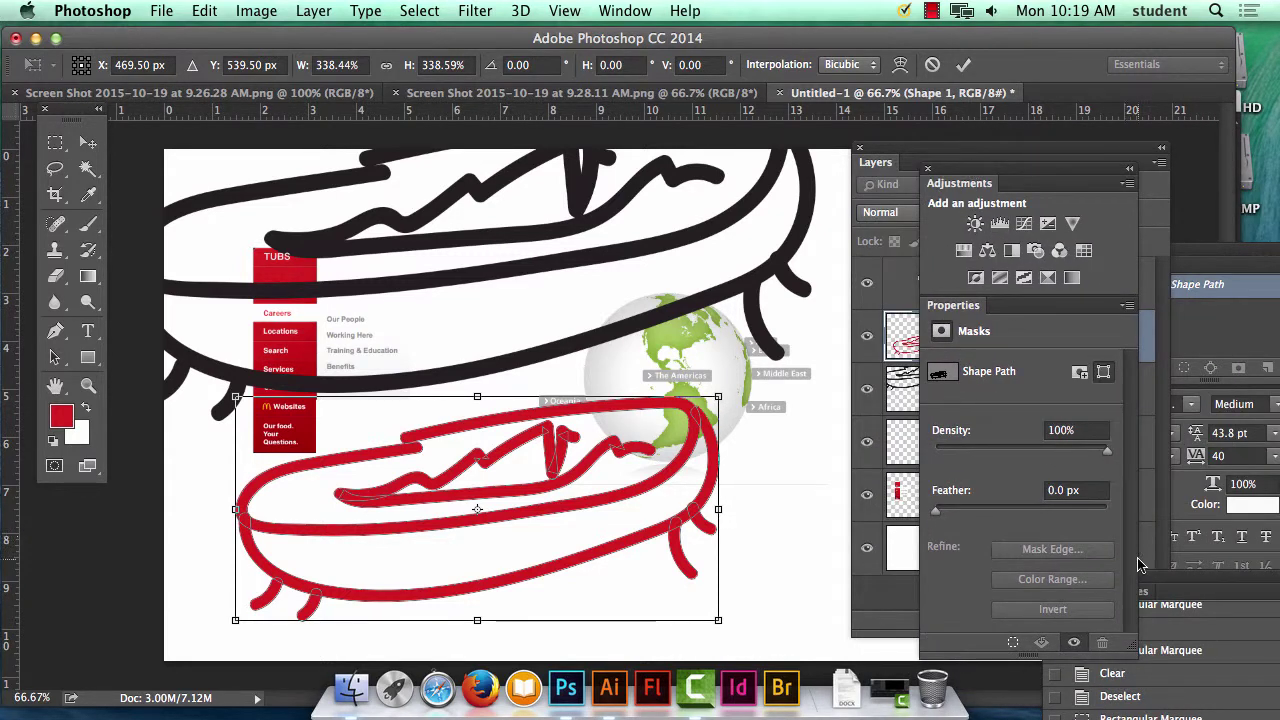
pyautogui.moveTo(968, 314); pyautogui.dragTo(724, 229)
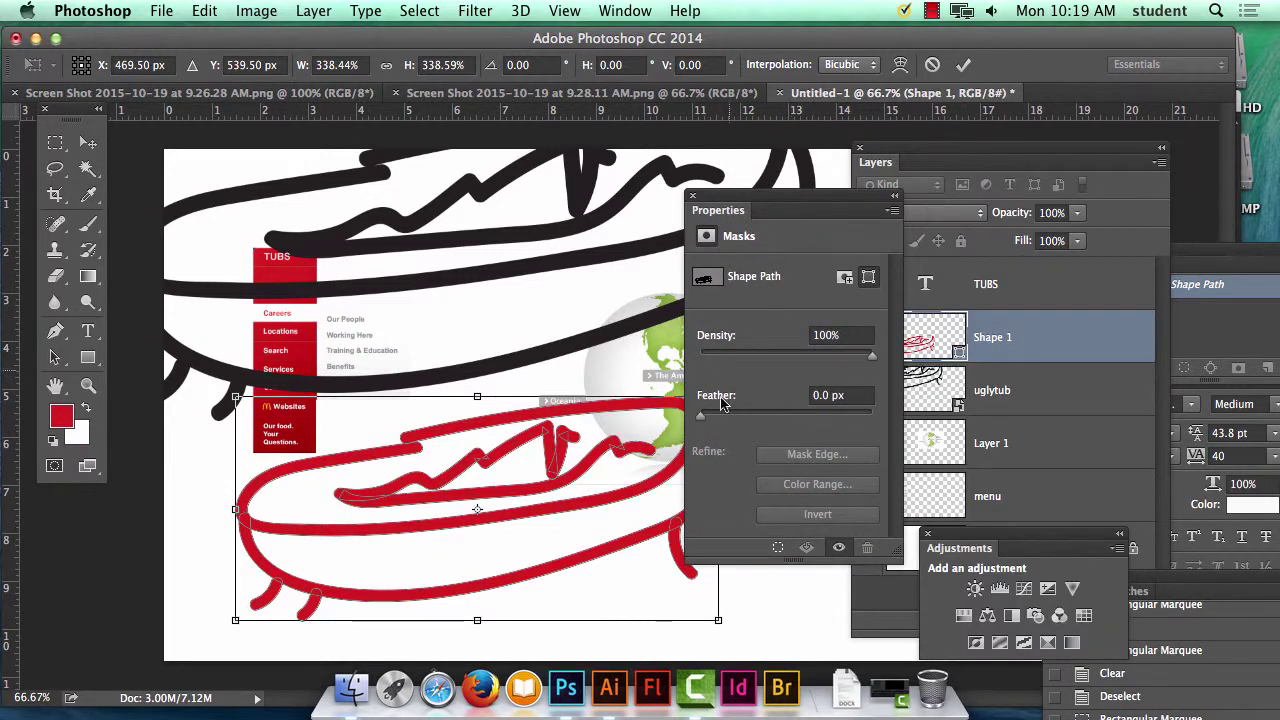
pyautogui.moveTo(792, 194); pyautogui.dragTo(821, 175)
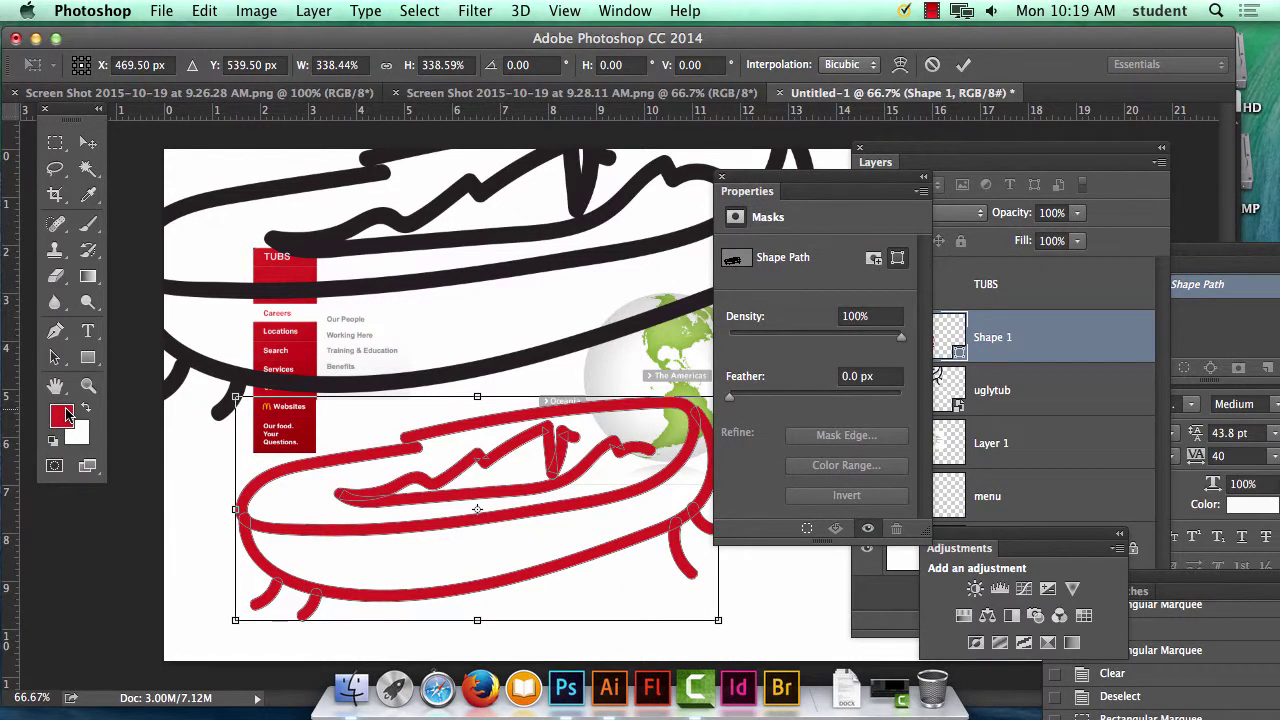
# Apply the tub's new position, set the foreground colour to #b6f119, and feather the mask 2.9 px.
pyautogui.click(93, 148)
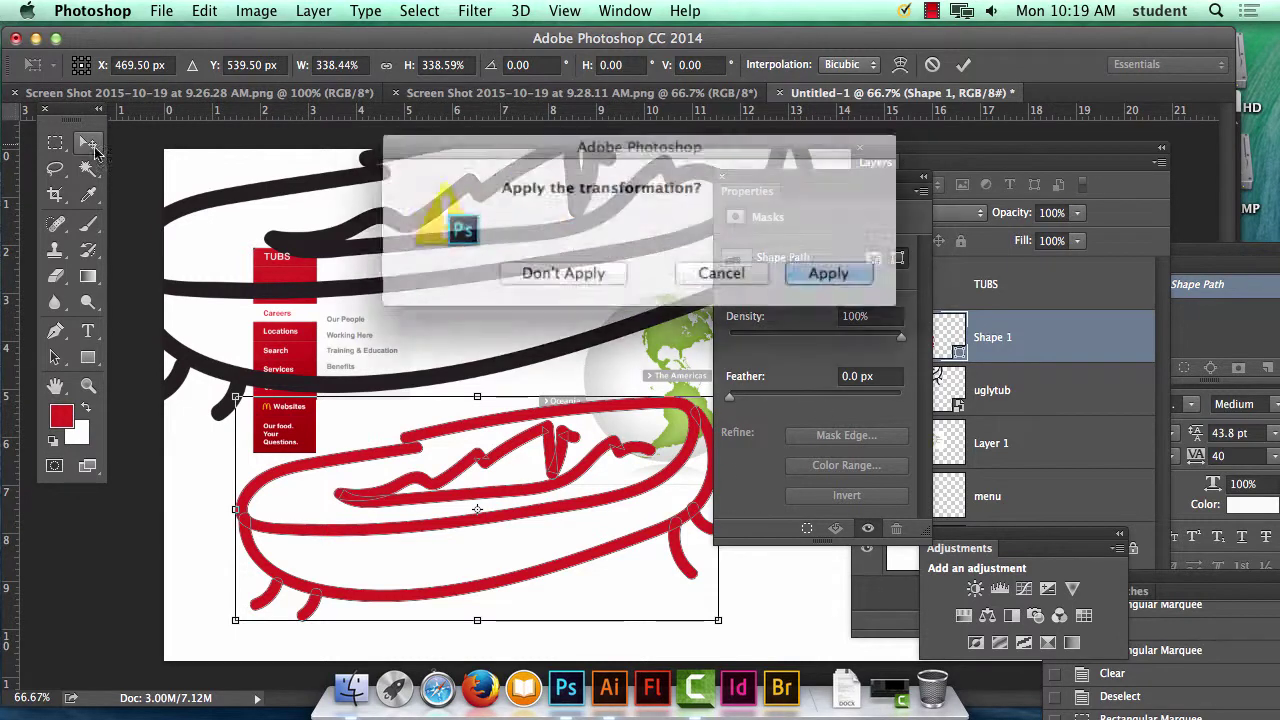
pyautogui.click(800, 266)
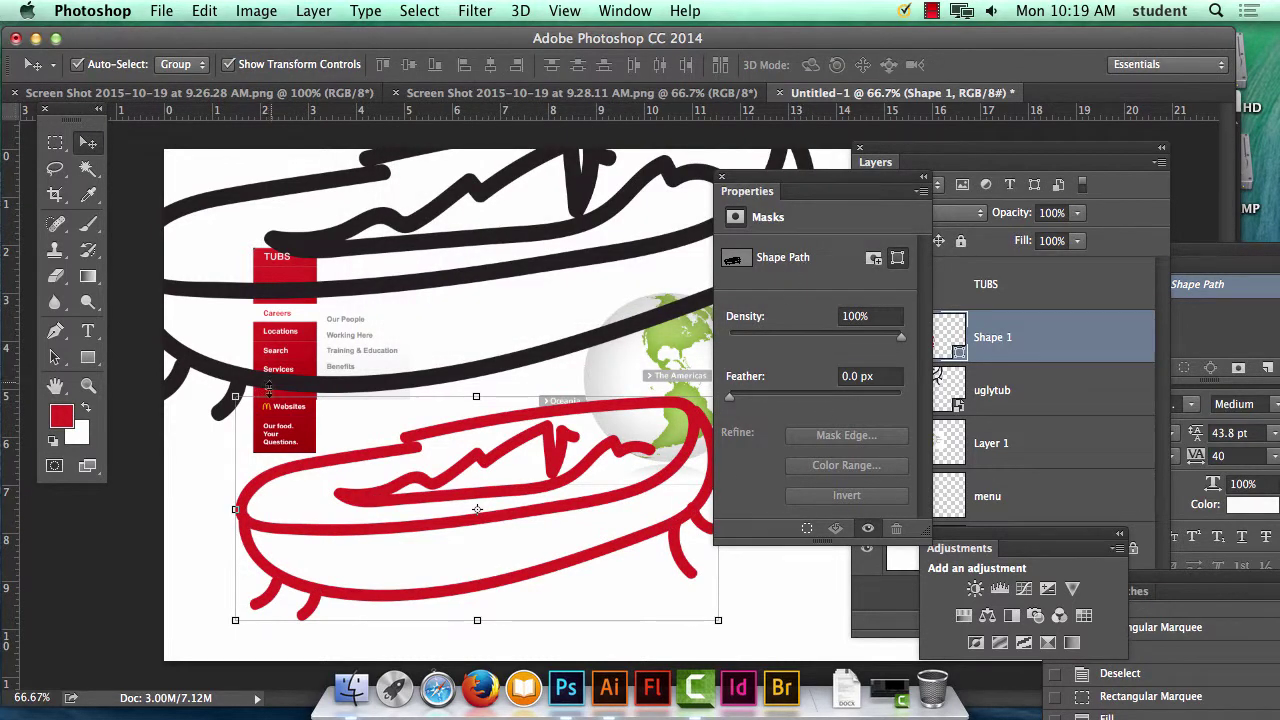
pyautogui.click(64, 412)
pyautogui.click(955, 267)
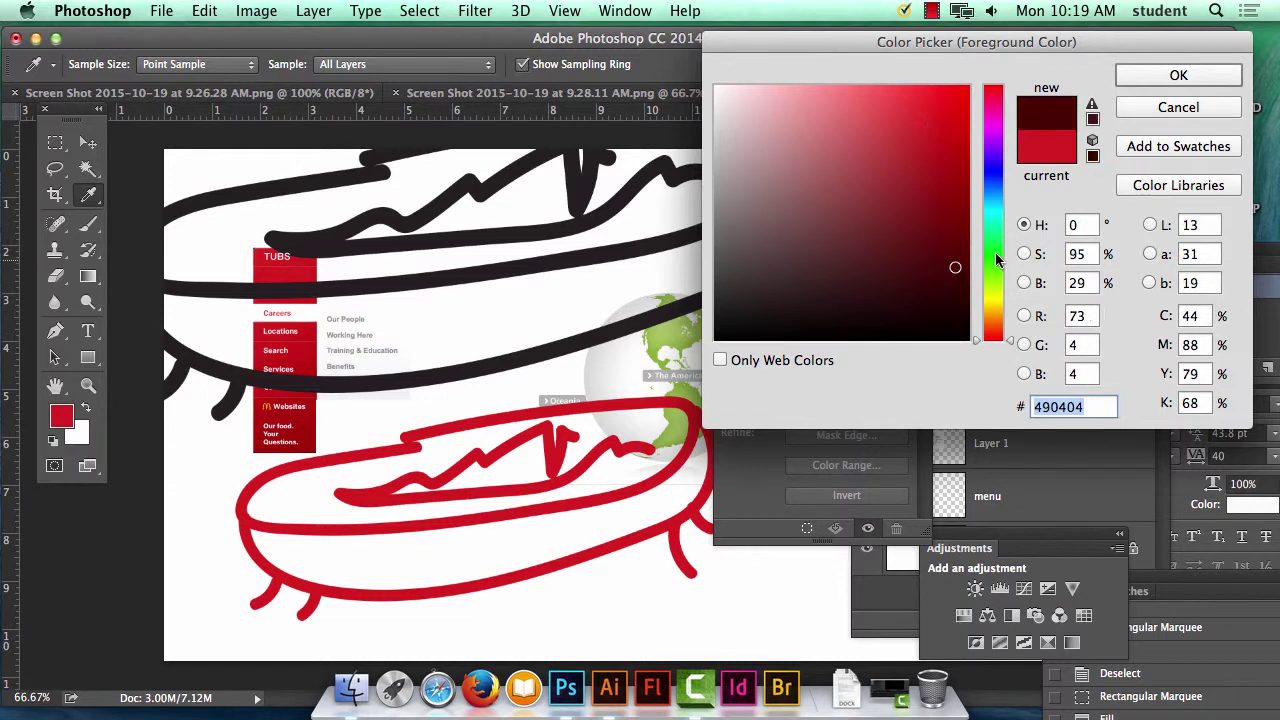
pyautogui.moveTo(993, 330); pyautogui.dragTo(993, 286)
pyautogui.click(943, 98)
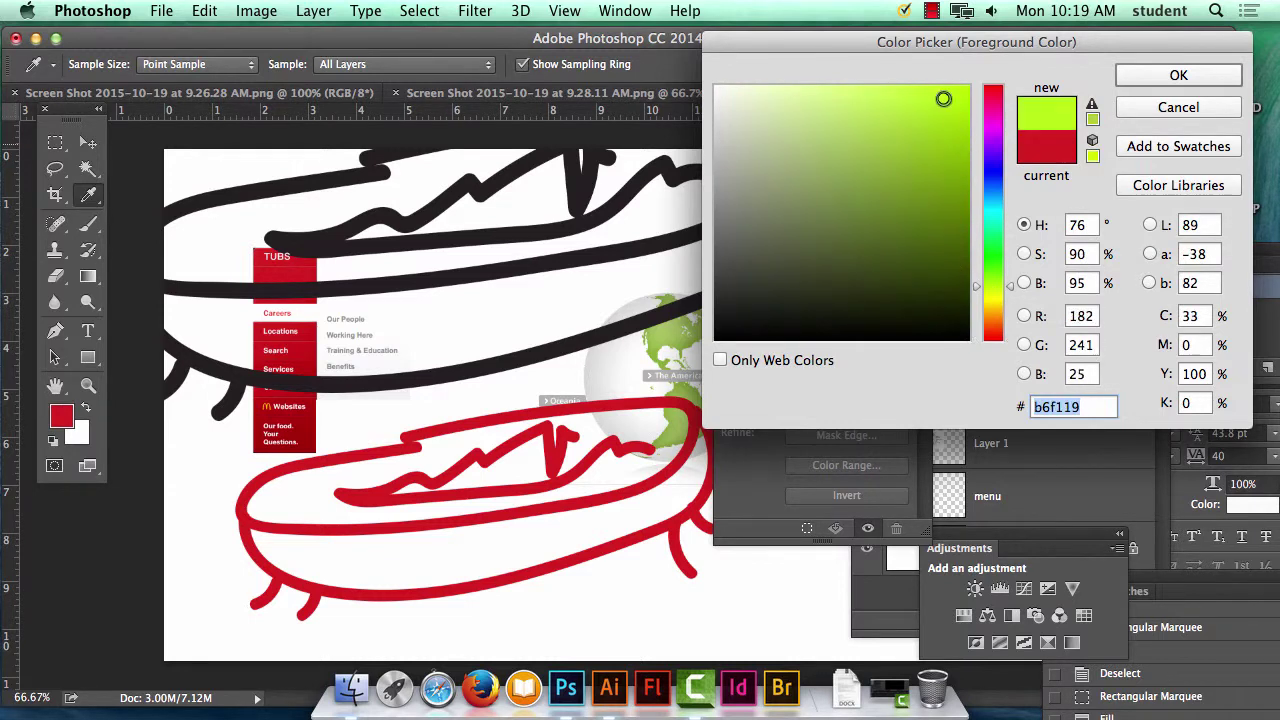
pyautogui.click(1168, 78)
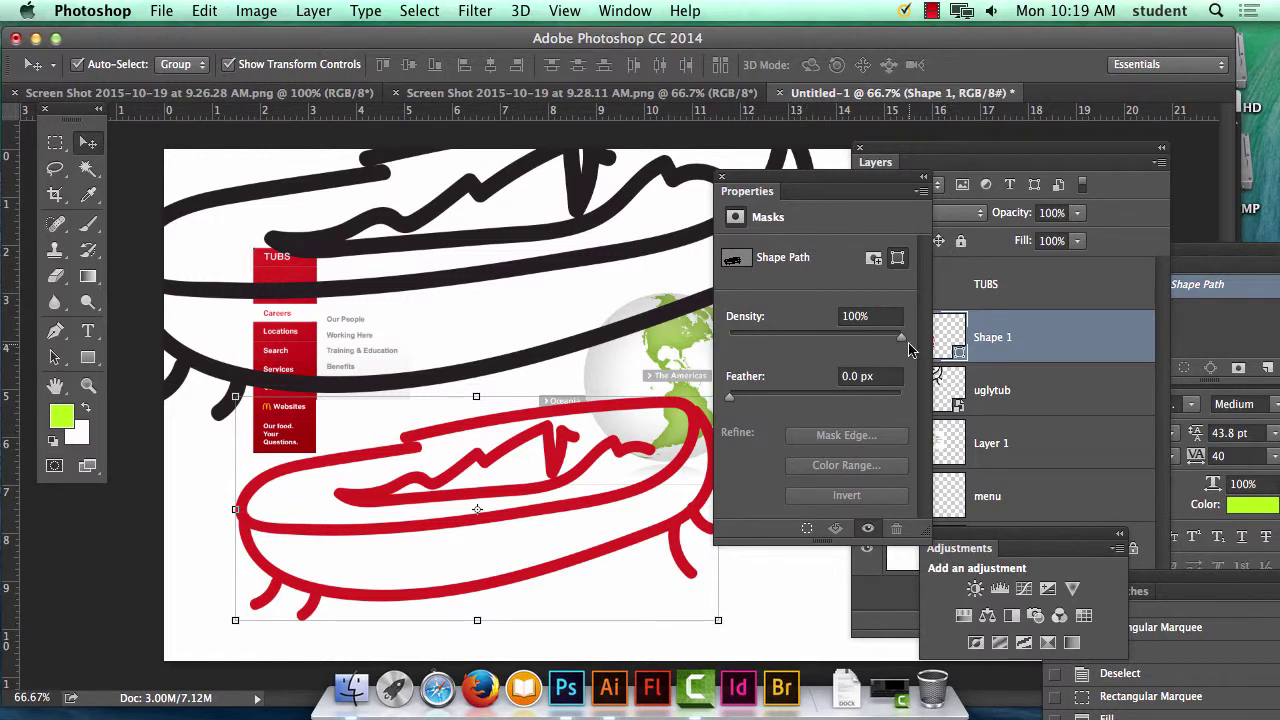
pyautogui.moveTo(901, 337); pyautogui.dragTo(1005, 345)
pyautogui.moveTo(730, 396); pyautogui.dragTo(755, 402)
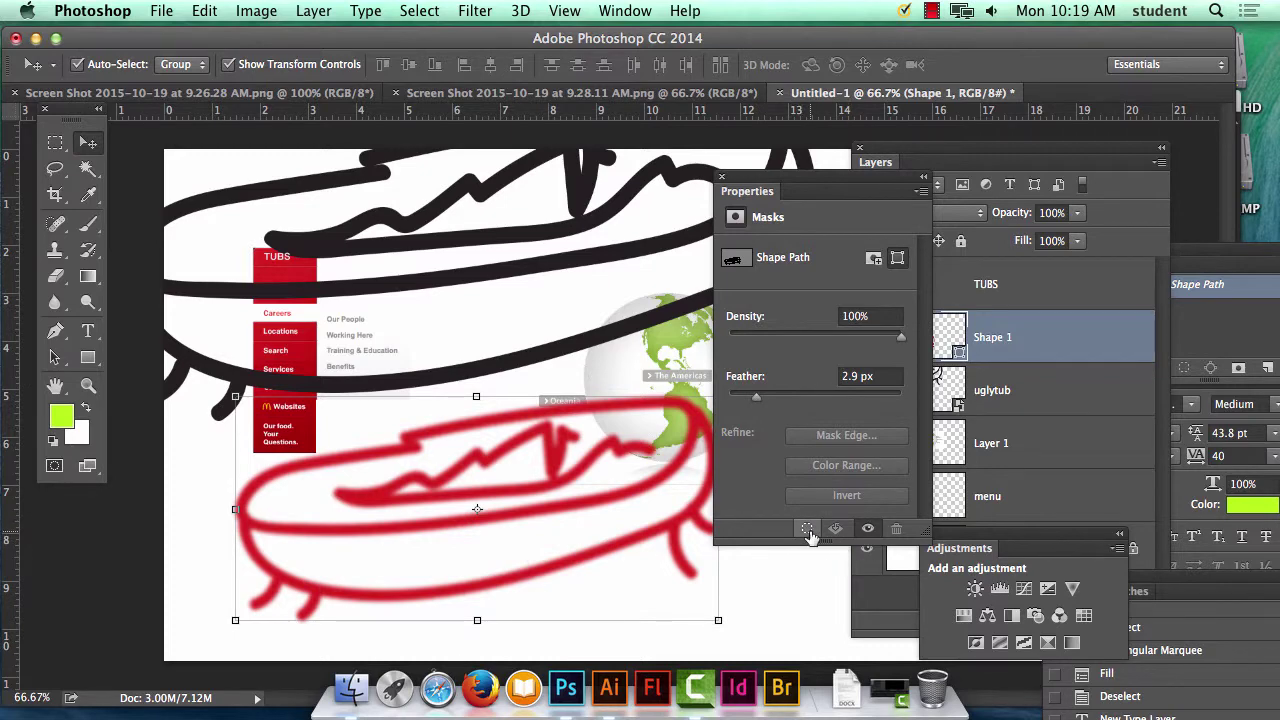
# Load a selection from the Shape 1 tub's mask.
pyautogui.click(808, 530)
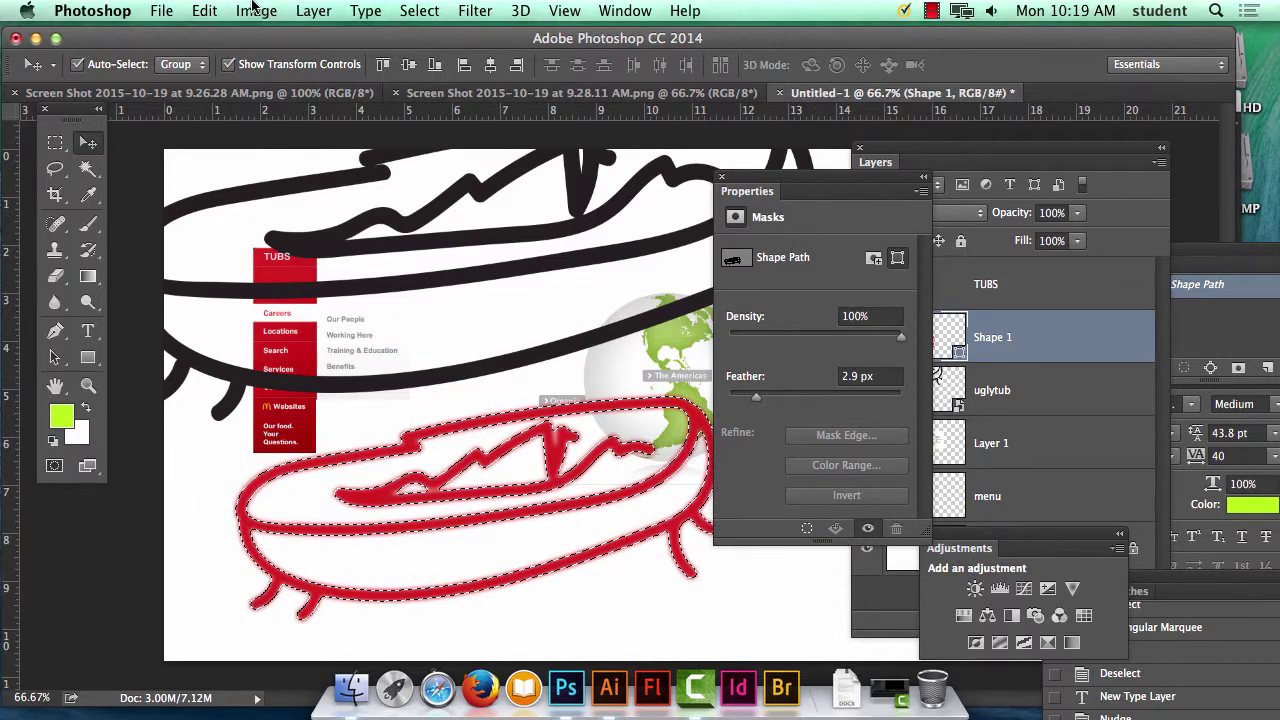
pyautogui.click(204, 10)
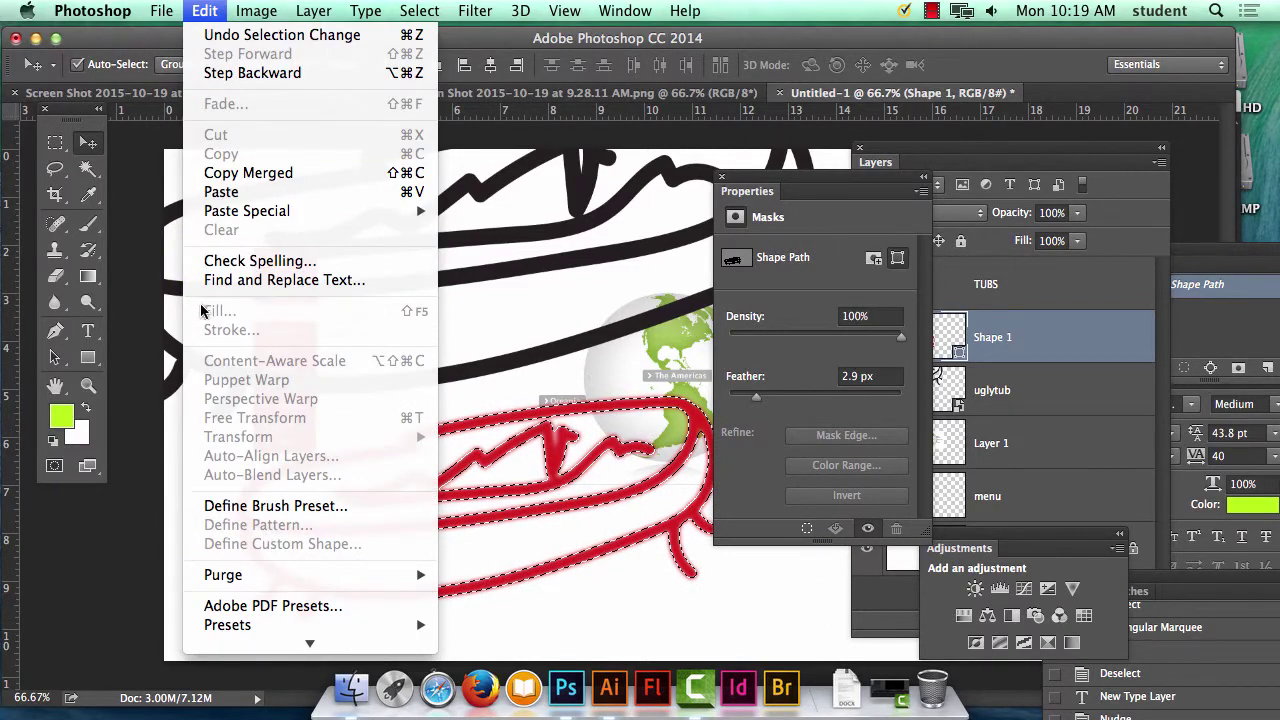
pyautogui.click(778, 432)
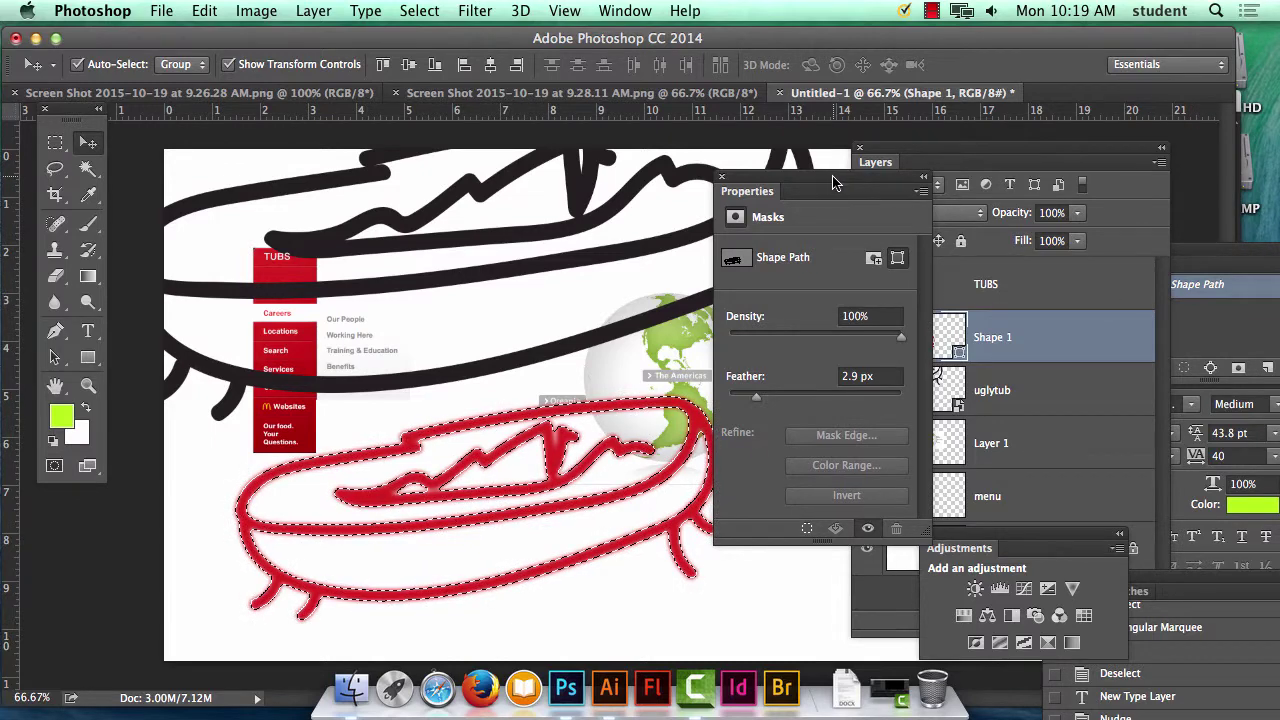
# Move the mask Properties panel off the canvas, bring Layers forward, keep Shape 1 visible, and deselect.
pyautogui.moveTo(835, 182); pyautogui.dragTo(837, 194)
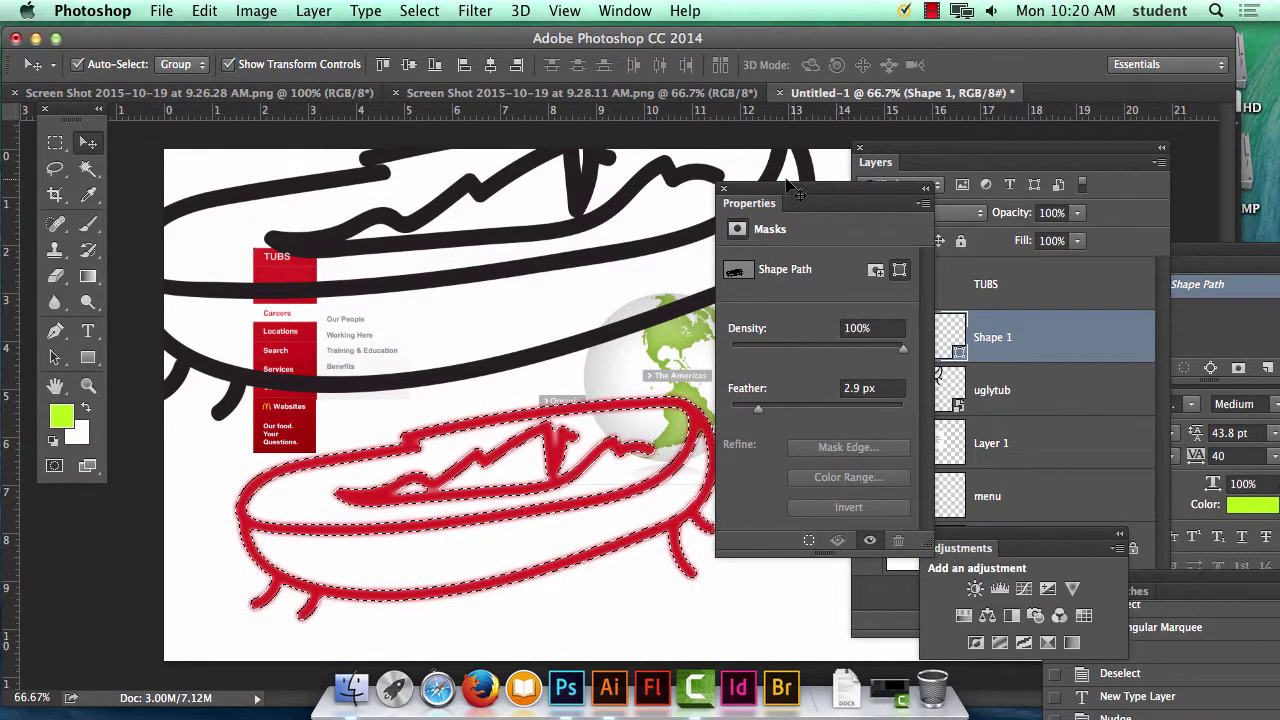
pyautogui.moveTo(790, 188); pyautogui.dragTo(1069, 280)
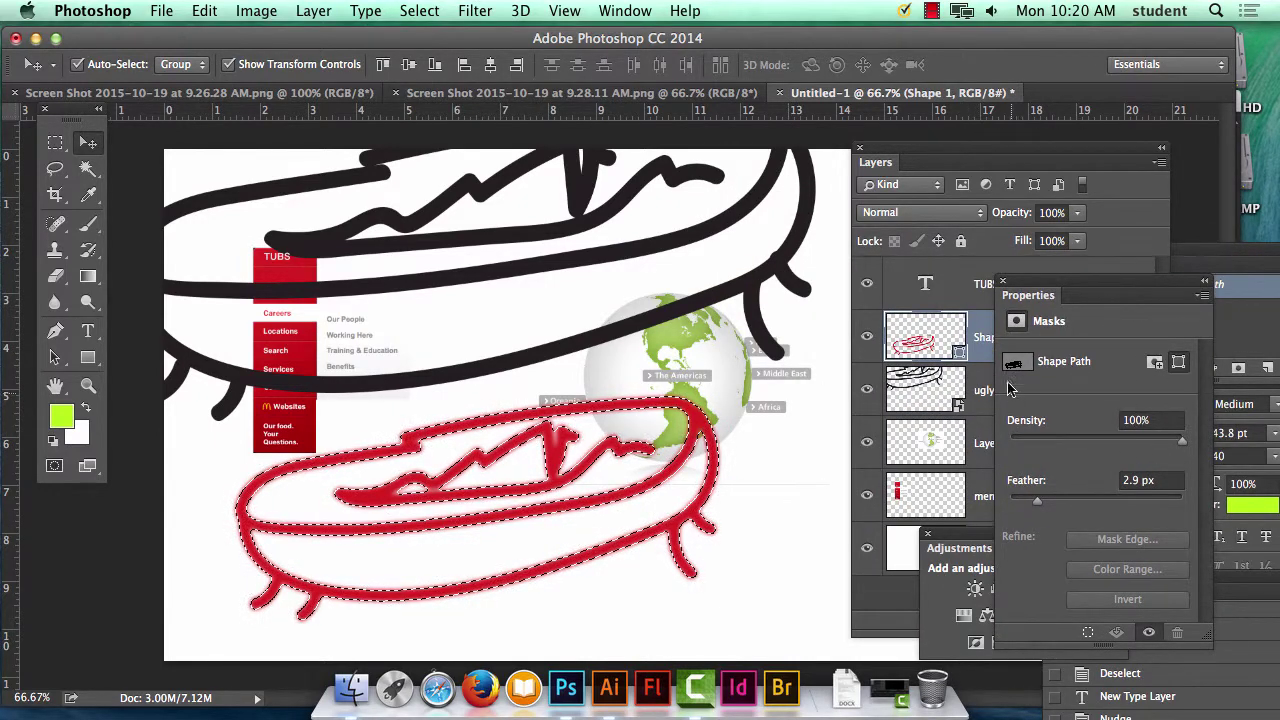
pyautogui.moveTo(927, 156); pyautogui.dragTo(798, 153)
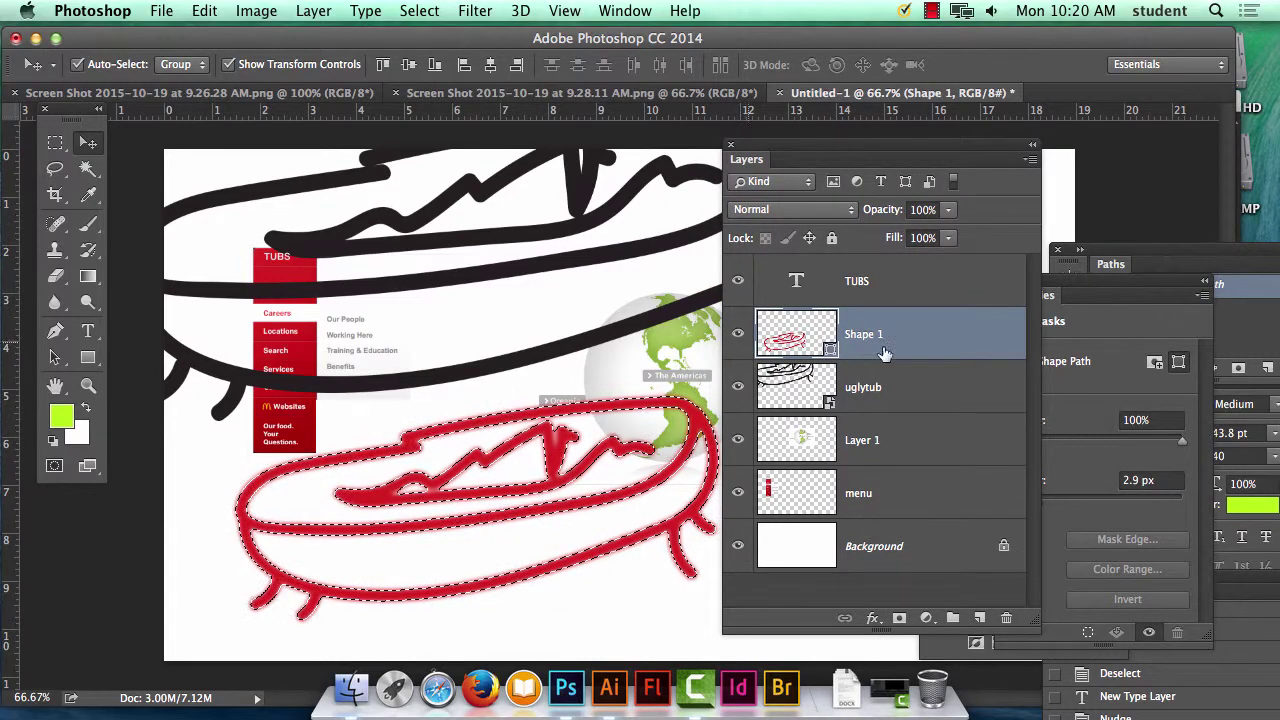
pyautogui.click(737, 336)
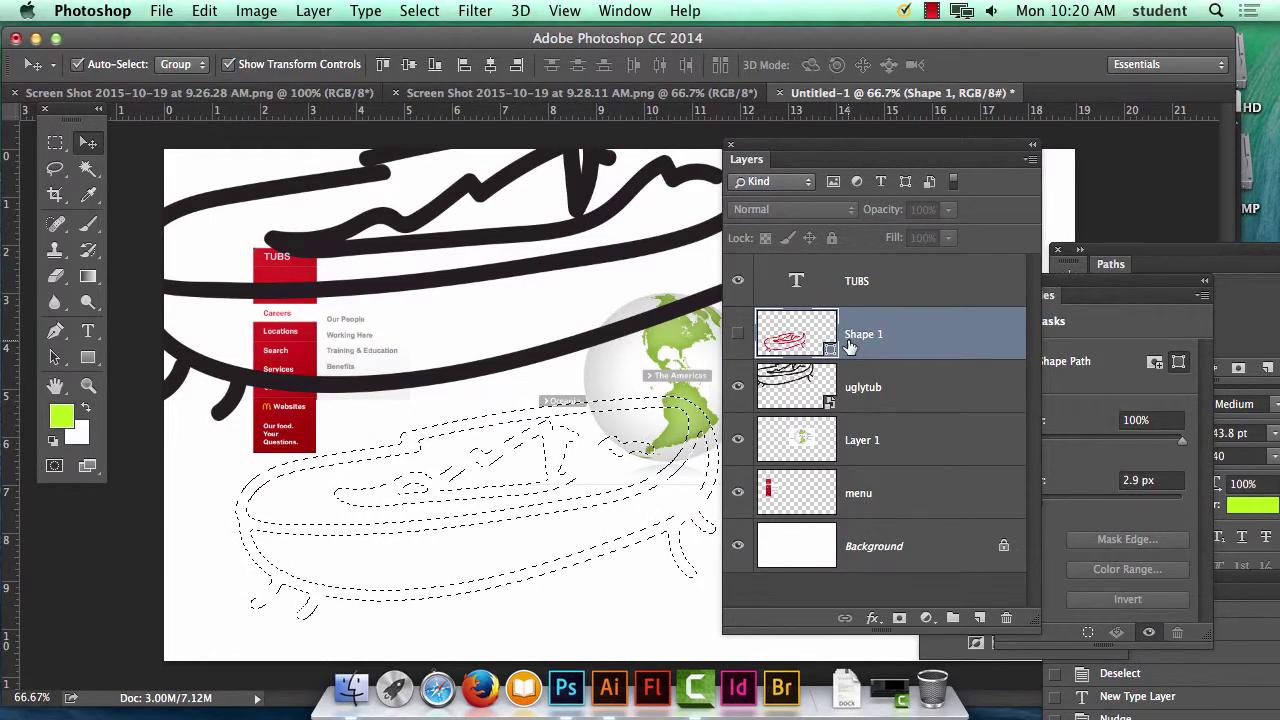
pyautogui.click(737, 339)
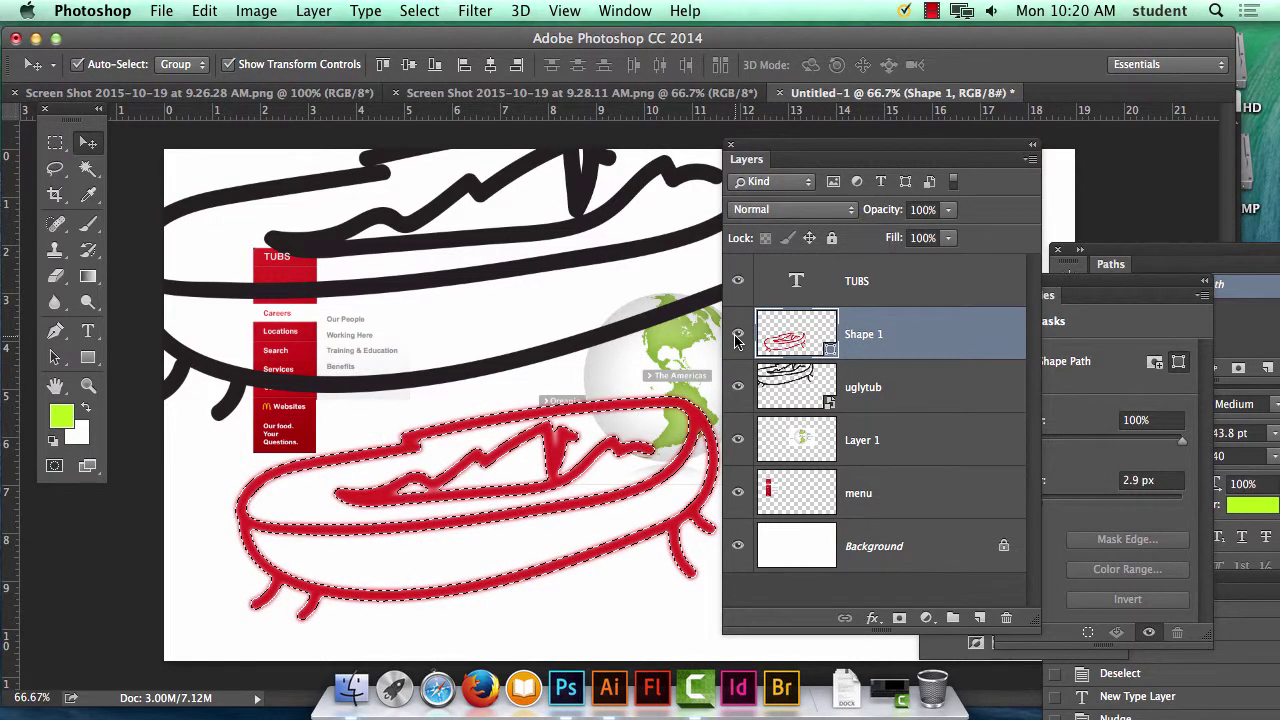
pyautogui.press('super+d')
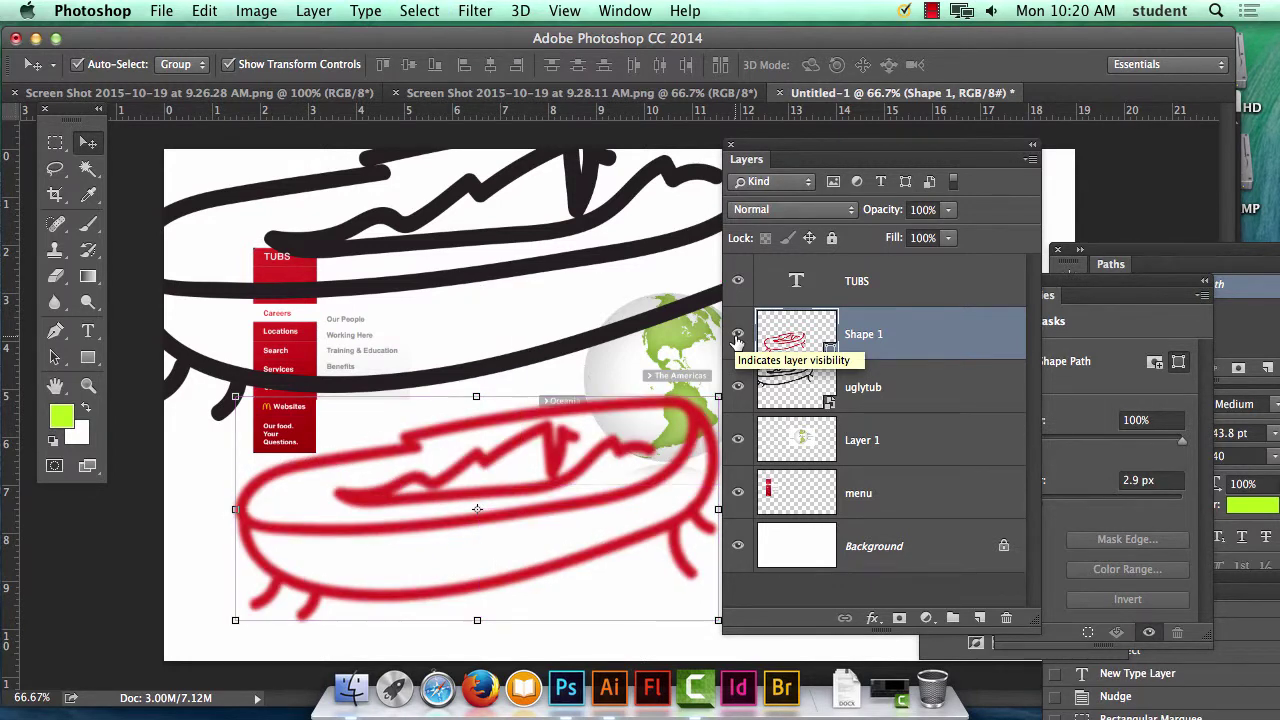
# Hide Shape 1 and shrink the uglytub logo to 80.37% in the top-left above the TUBS menu.
pyautogui.click(737, 339)
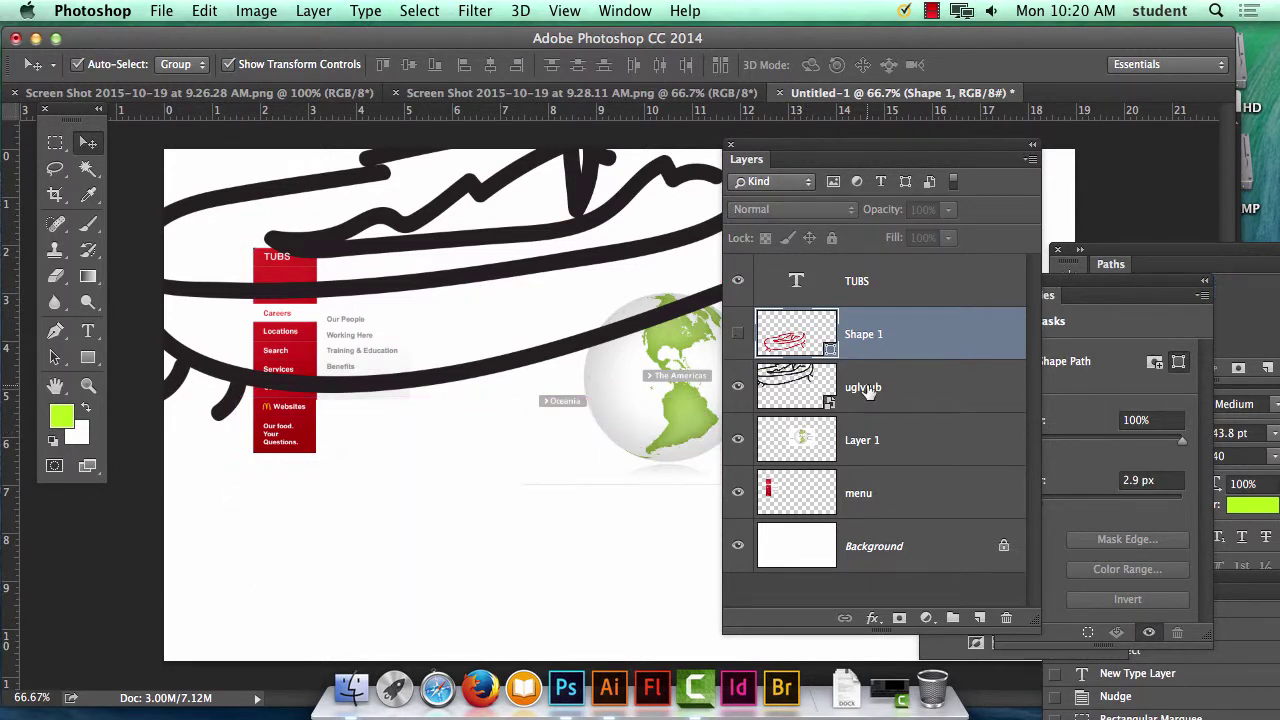
pyautogui.click(866, 390)
pyautogui.moveTo(830, 150); pyautogui.dragTo(1056, 165)
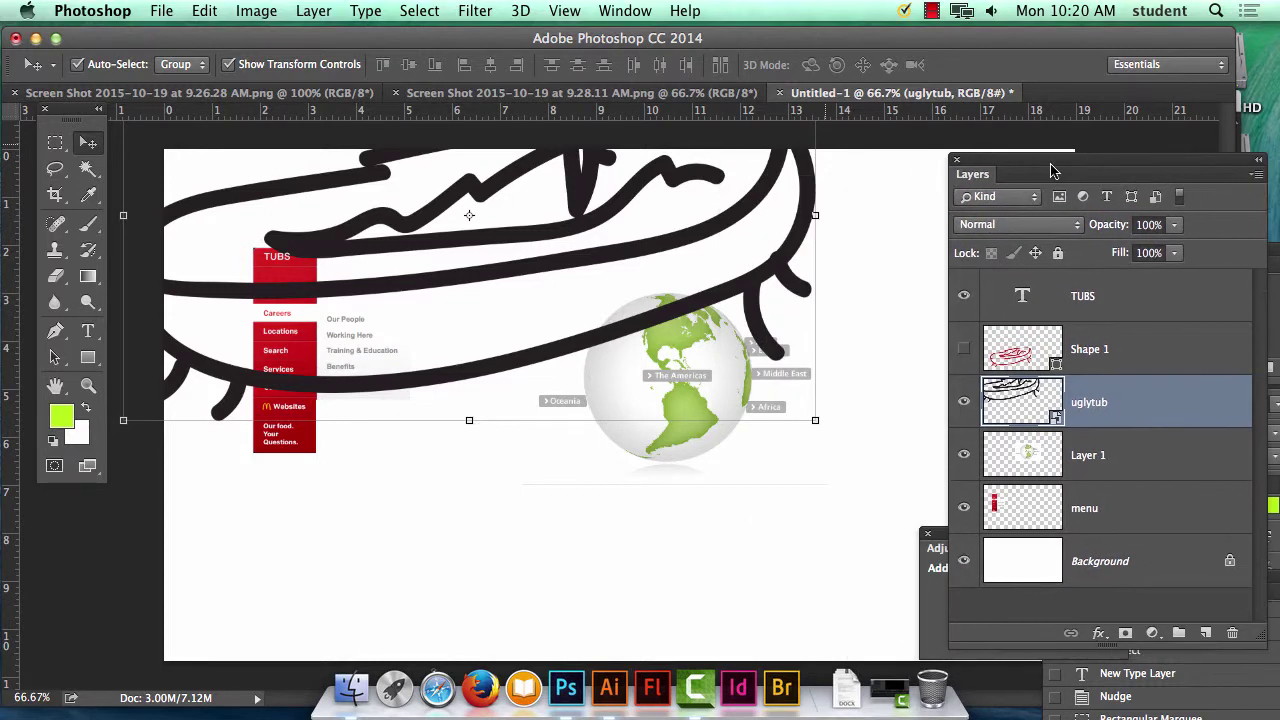
pyautogui.moveTo(815, 420)
pyautogui.mouseDown()
pyautogui.moveTo(676, 270)
pyautogui.moveTo(632, 242)
pyautogui.moveTo(485, 203)
pyautogui.mouseUp()
pyautogui.moveTo(325, 208); pyautogui.dragTo(545, 372)
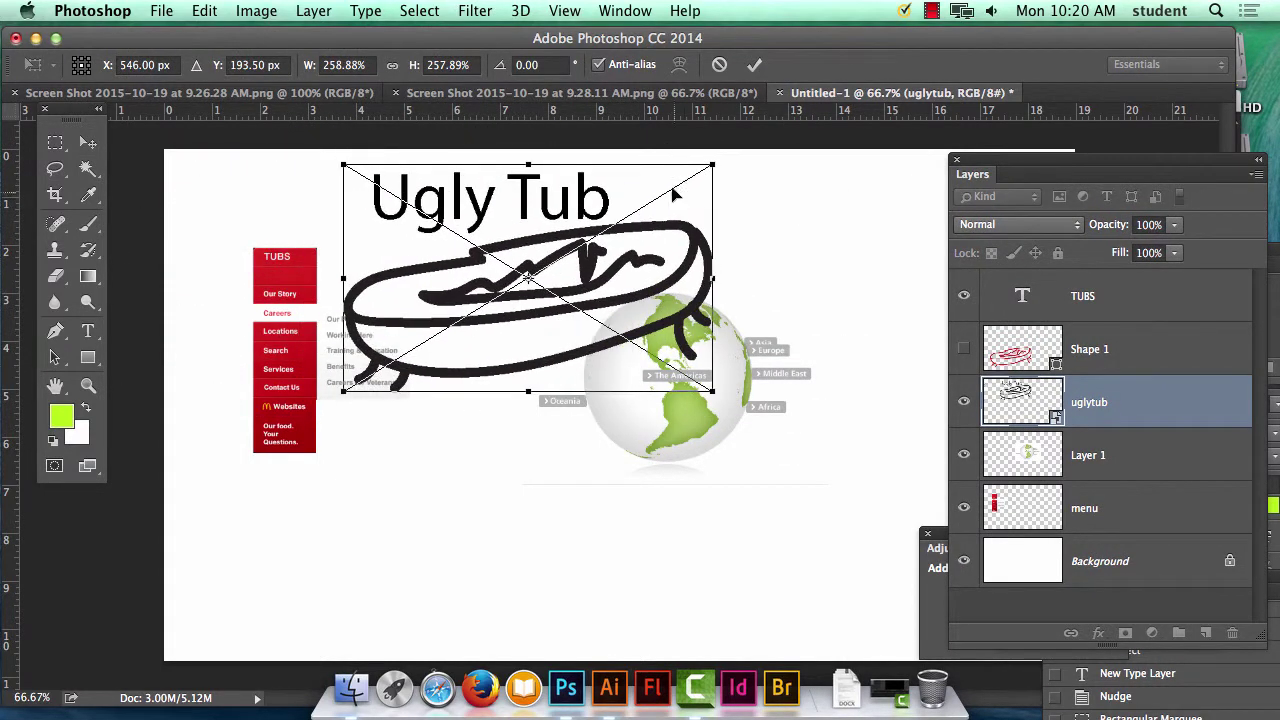
pyautogui.moveTo(708, 158); pyautogui.dragTo(352, 178)
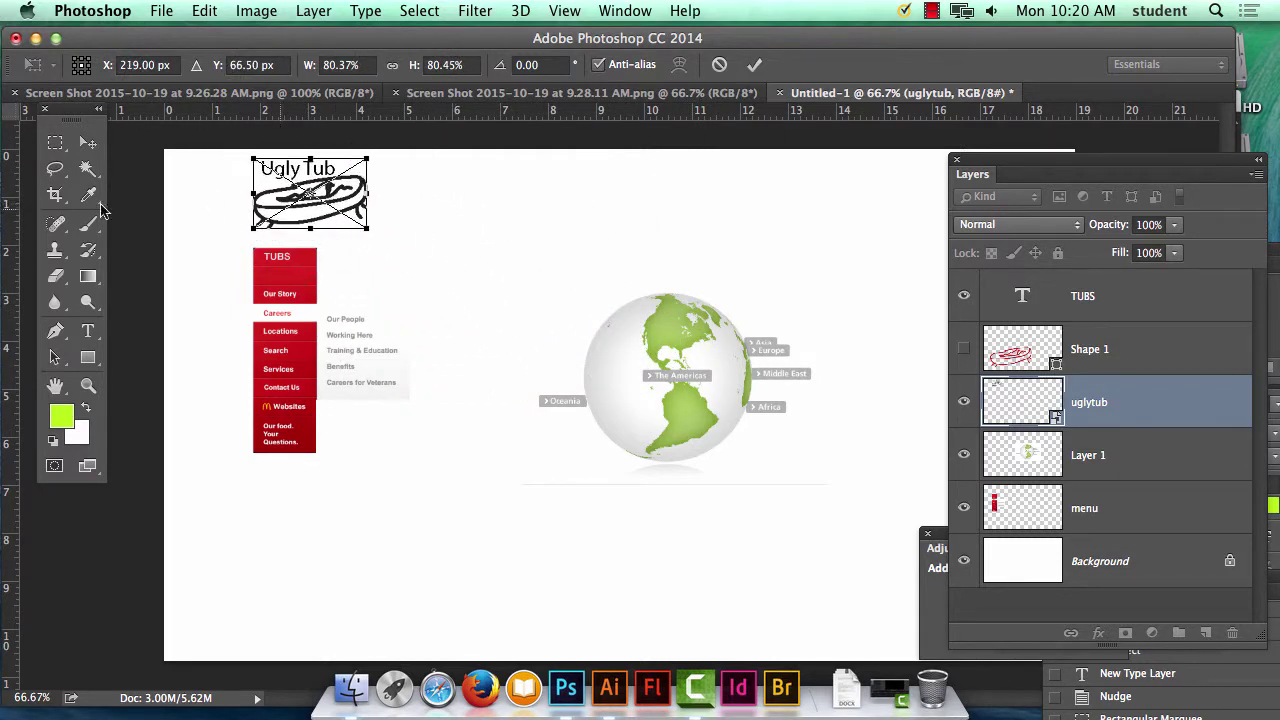
pyautogui.click(87, 146)
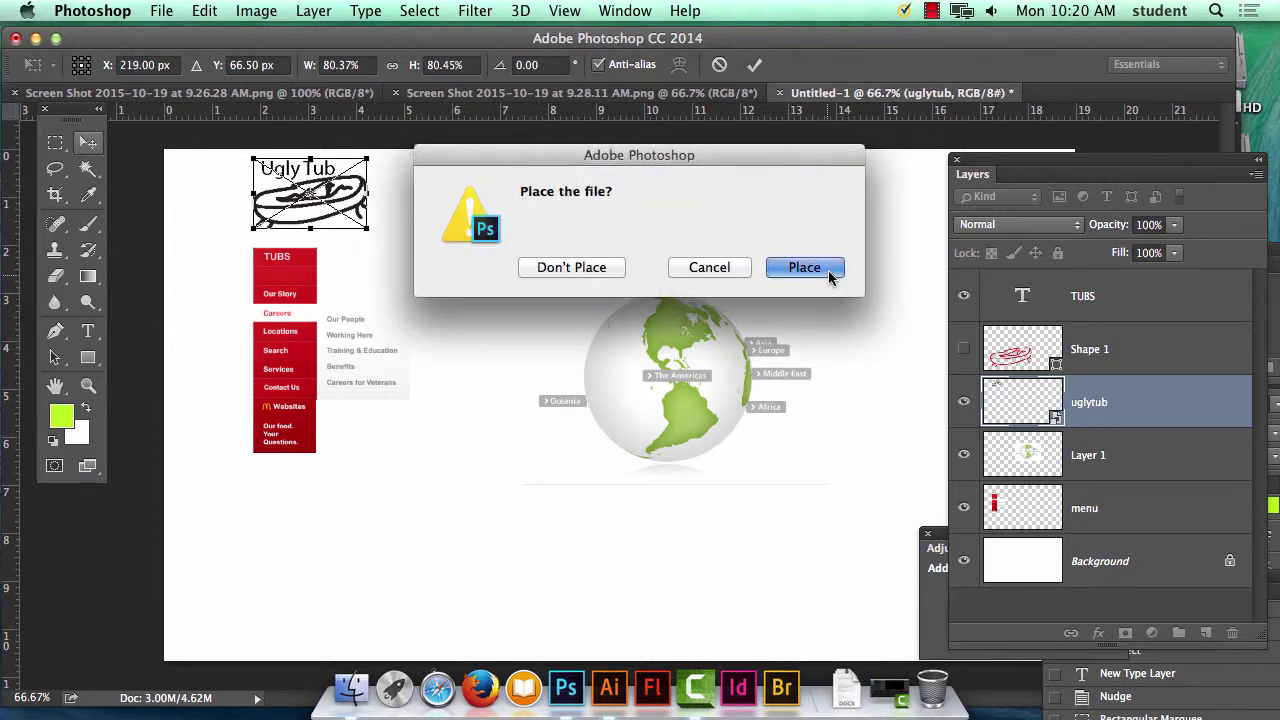
# Place the resized Ugly Tub logo and select the Rectangle Tool.
pyautogui.click(825, 268)
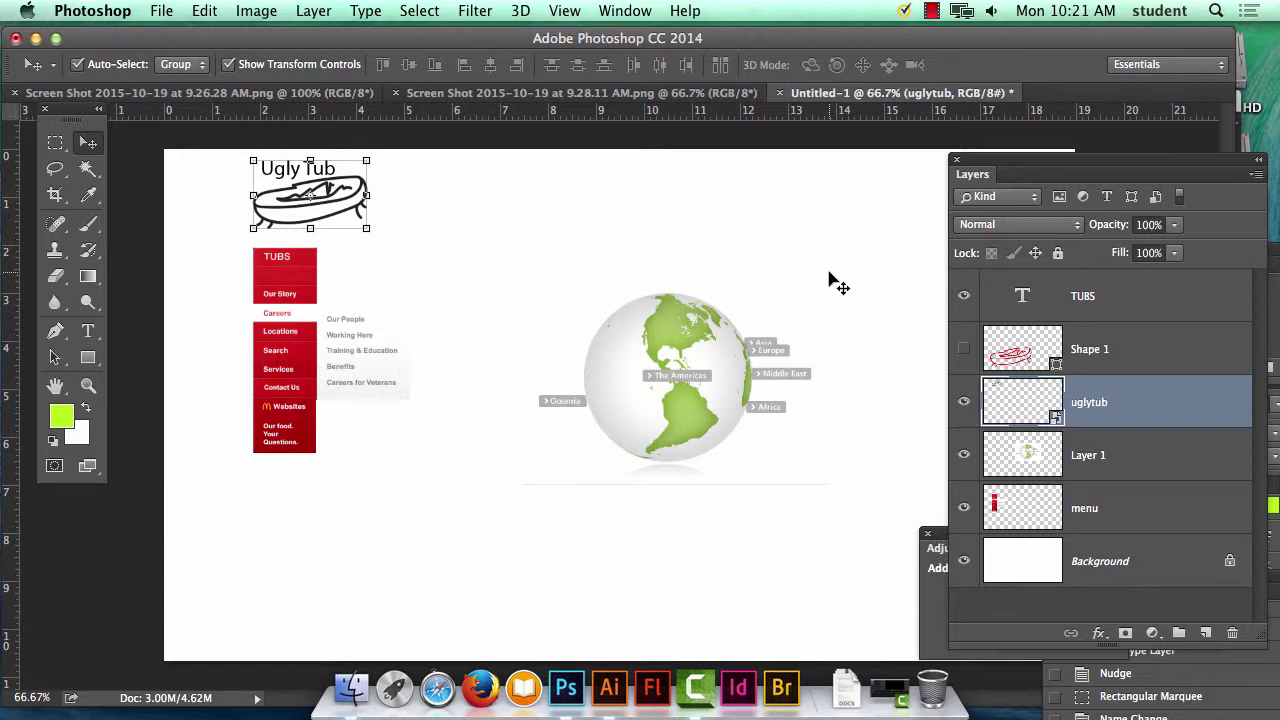
pyautogui.click(89, 358)
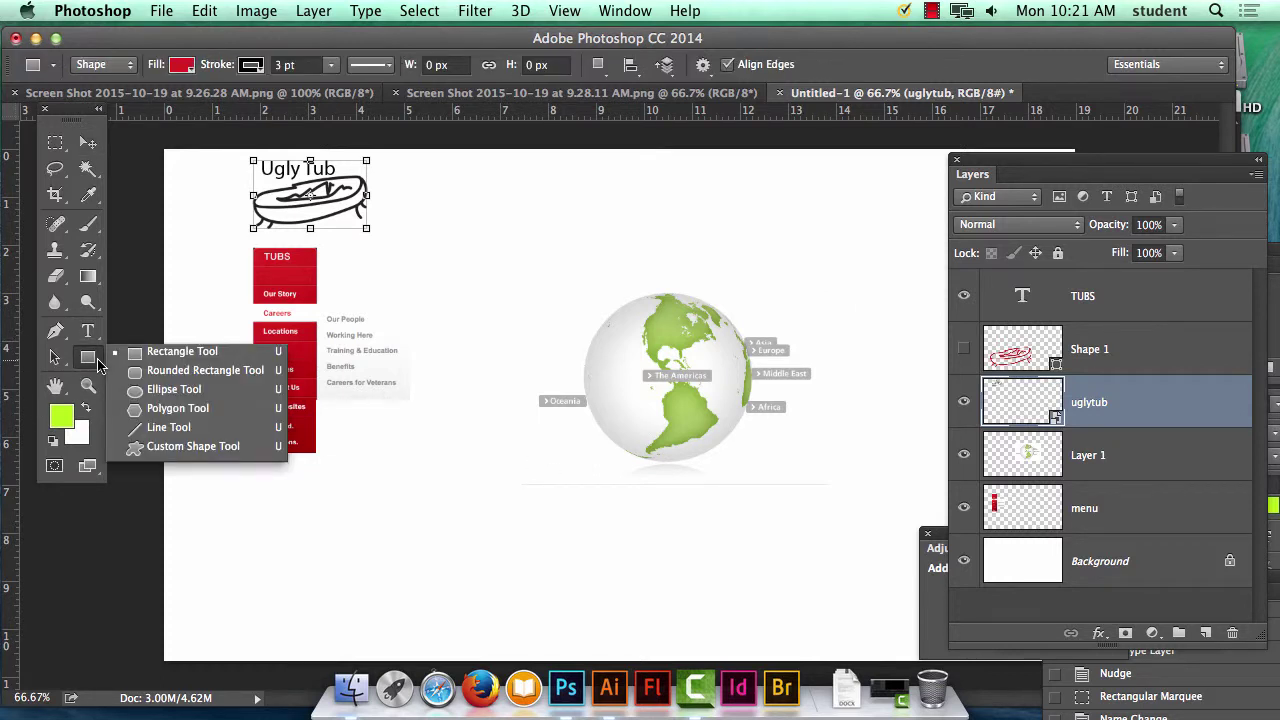
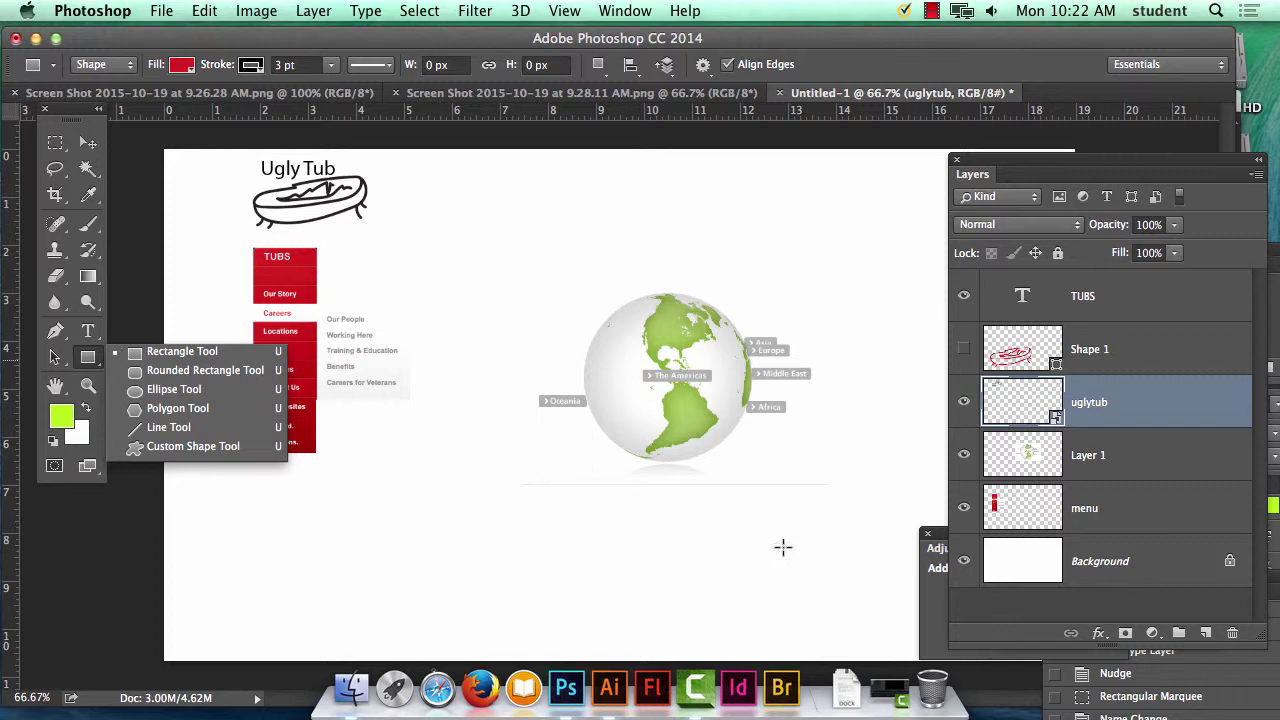
# Dismiss the shape options flyout and drag the Layers panel up and to the left.
pyautogui.click(968, 133)
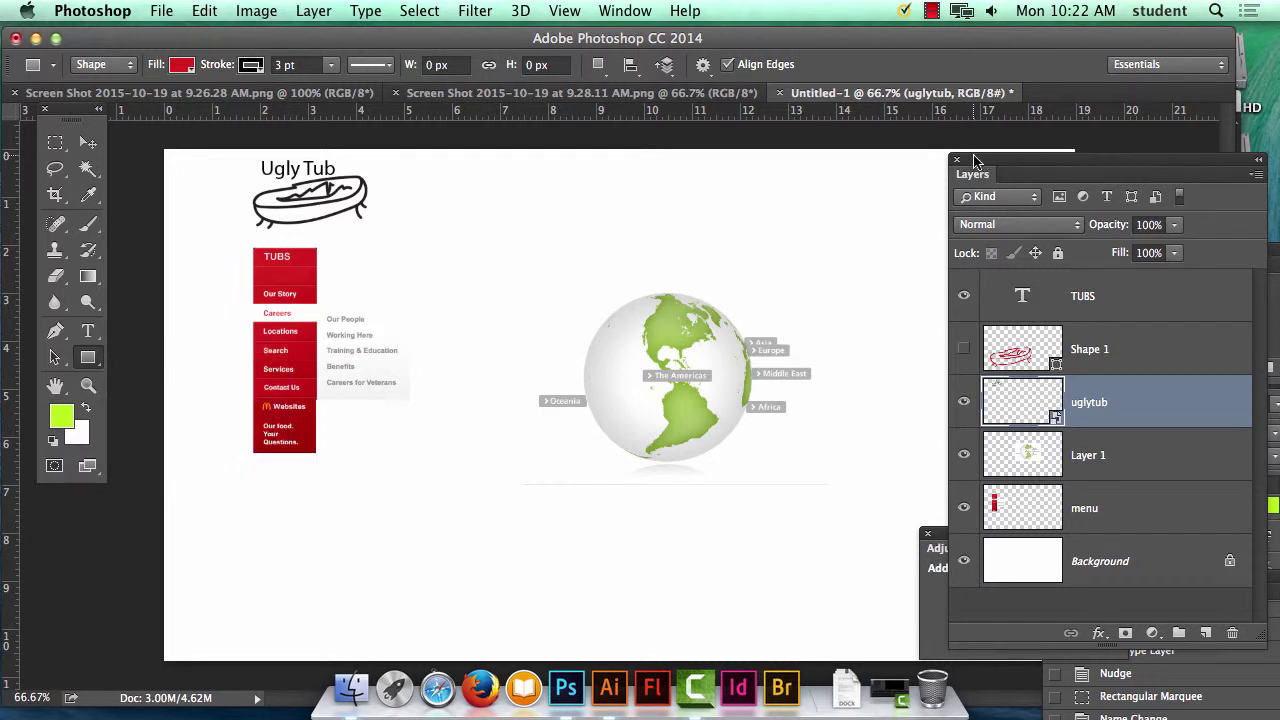
pyautogui.moveTo(982, 164); pyautogui.dragTo(915, 60)
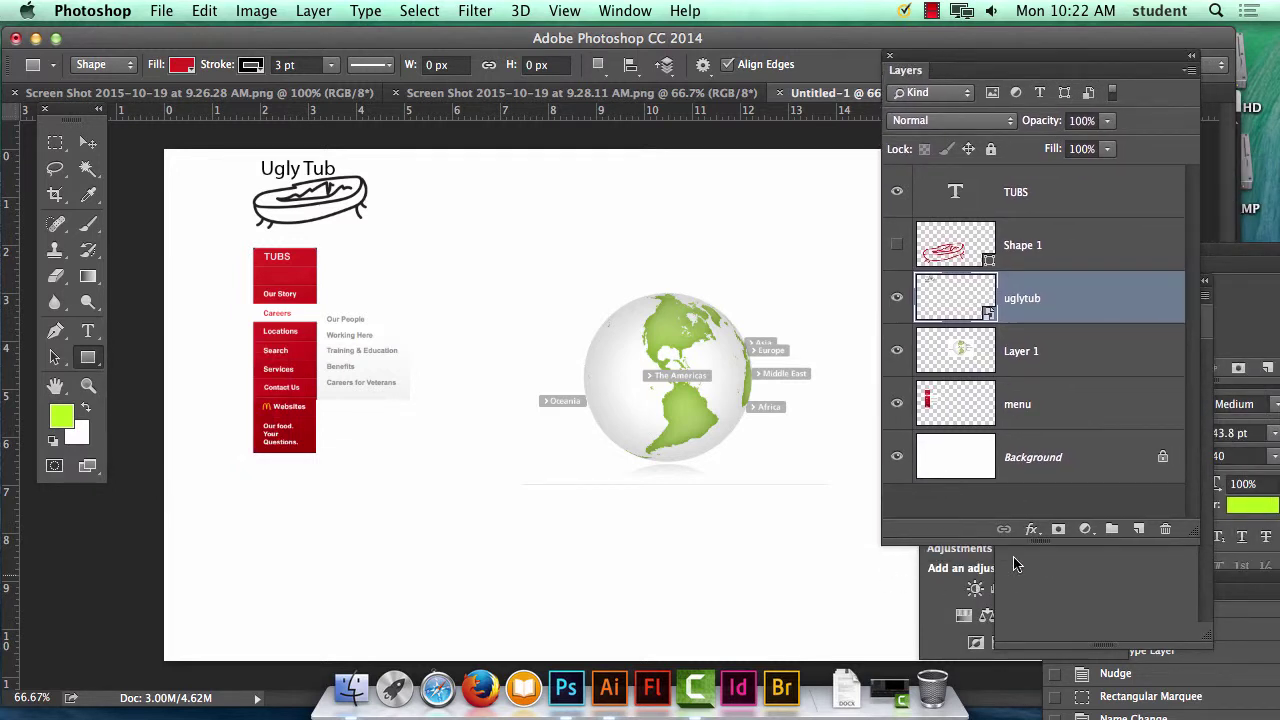
# Unlock the Background by converting it to a layer, accepting the default name Layer 0.
pyautogui.doubleClick(1045, 458)
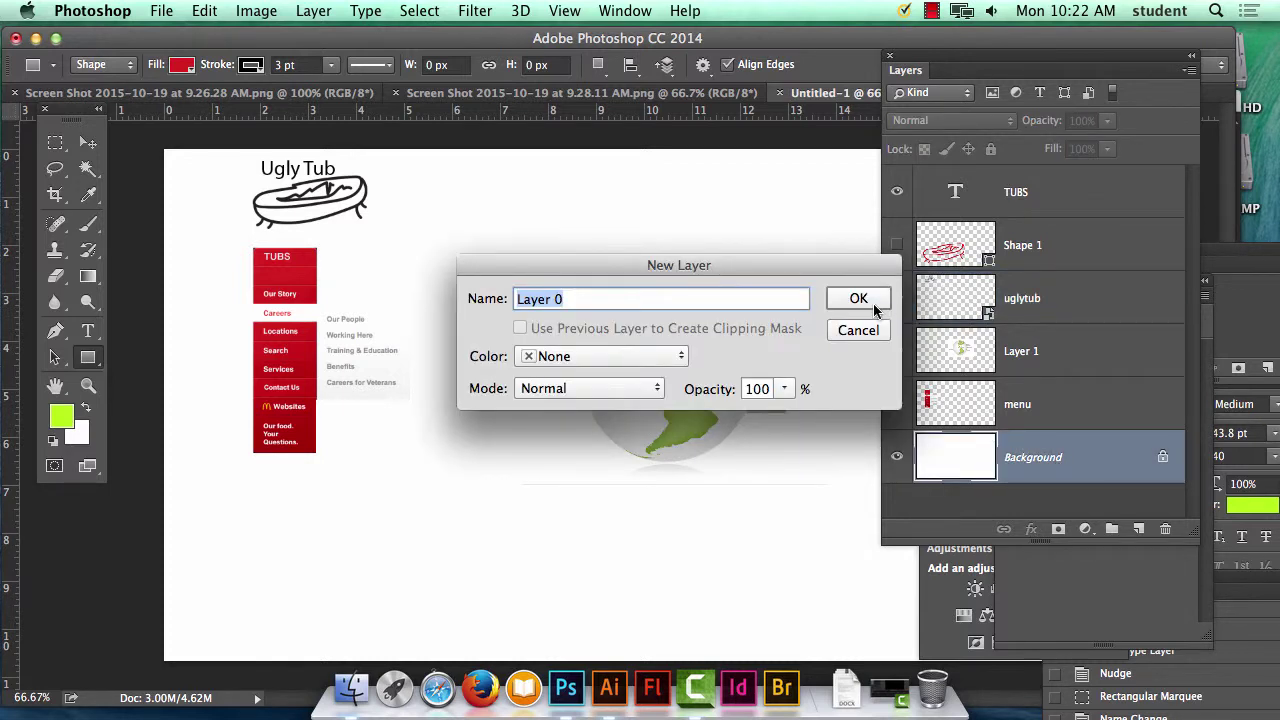
pyautogui.click(860, 330)
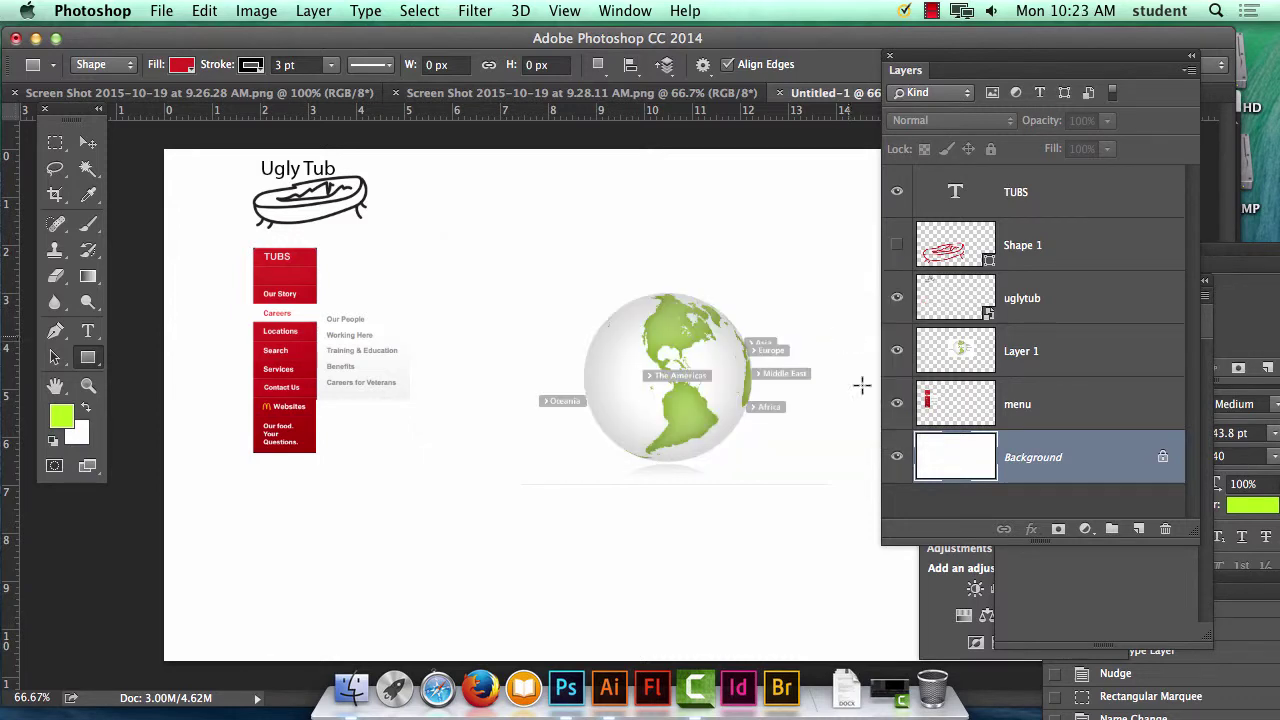
pyautogui.doubleClick(1066, 460)
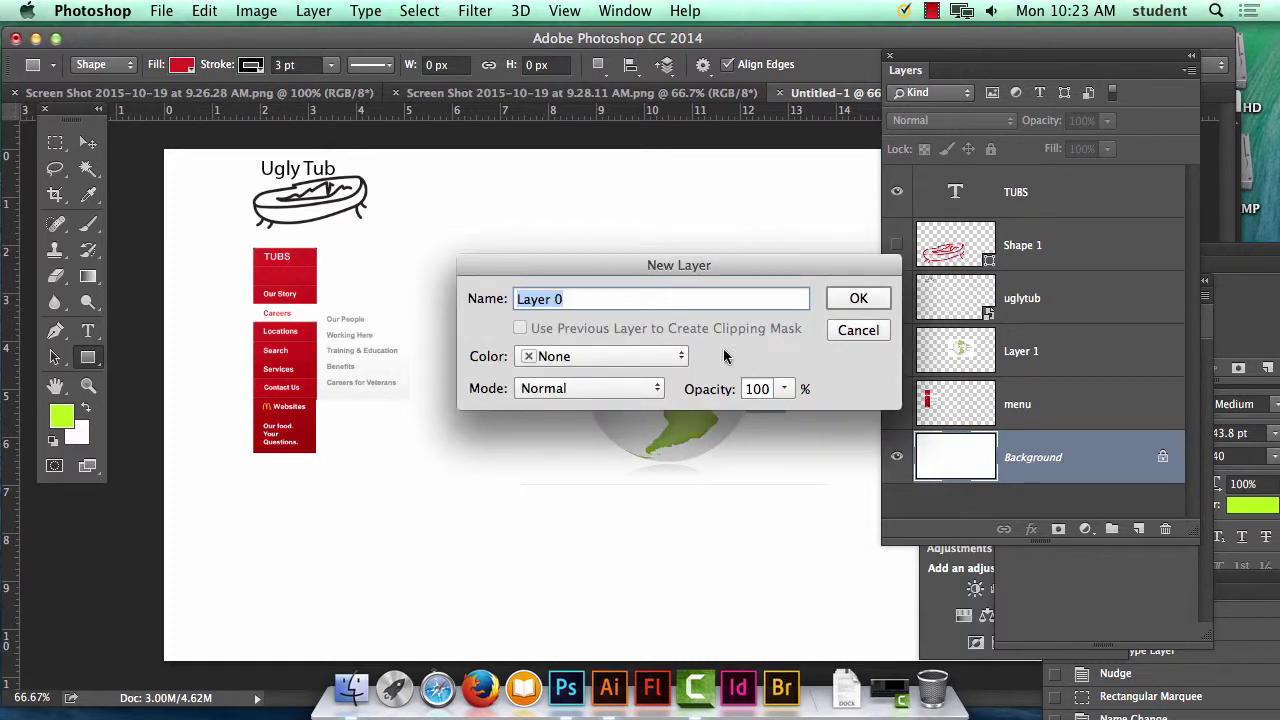
pyautogui.click(881, 300)
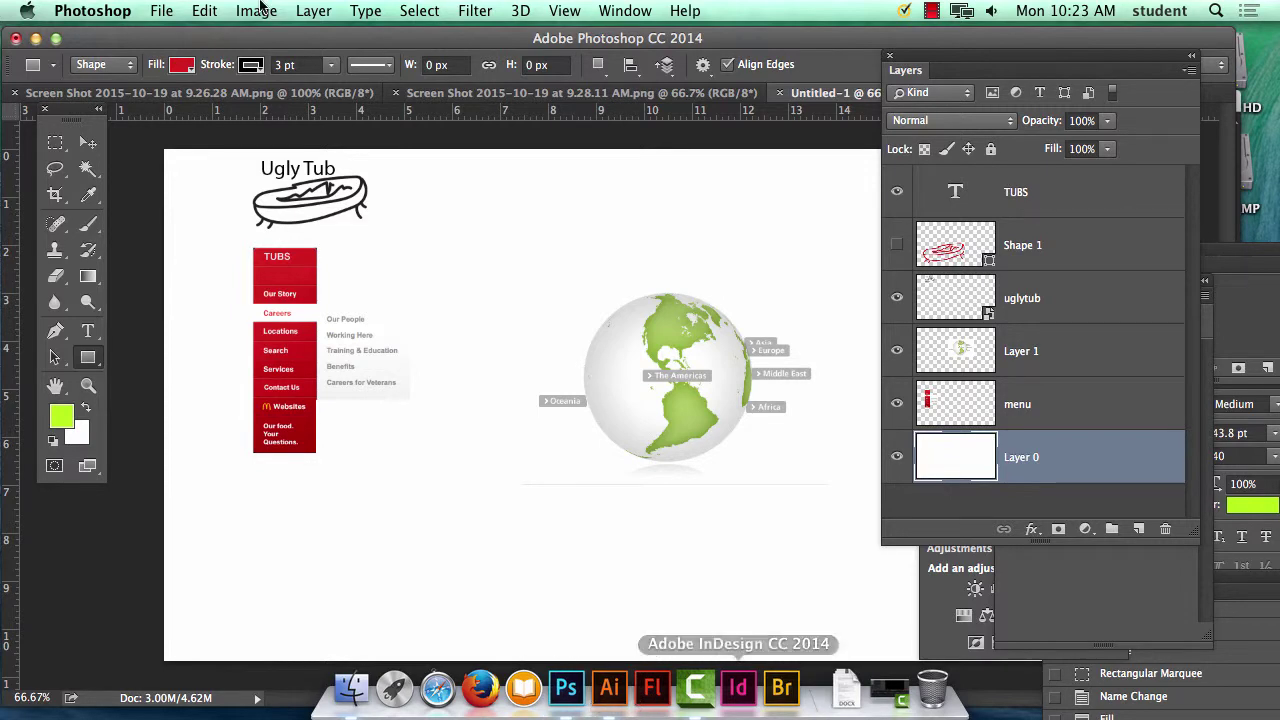
# Bring up File > Open and preview the Desktop screenshots from 9.26 to 9.41 AM.
pyautogui.click(168, 10)
pyautogui.click(184, 56)
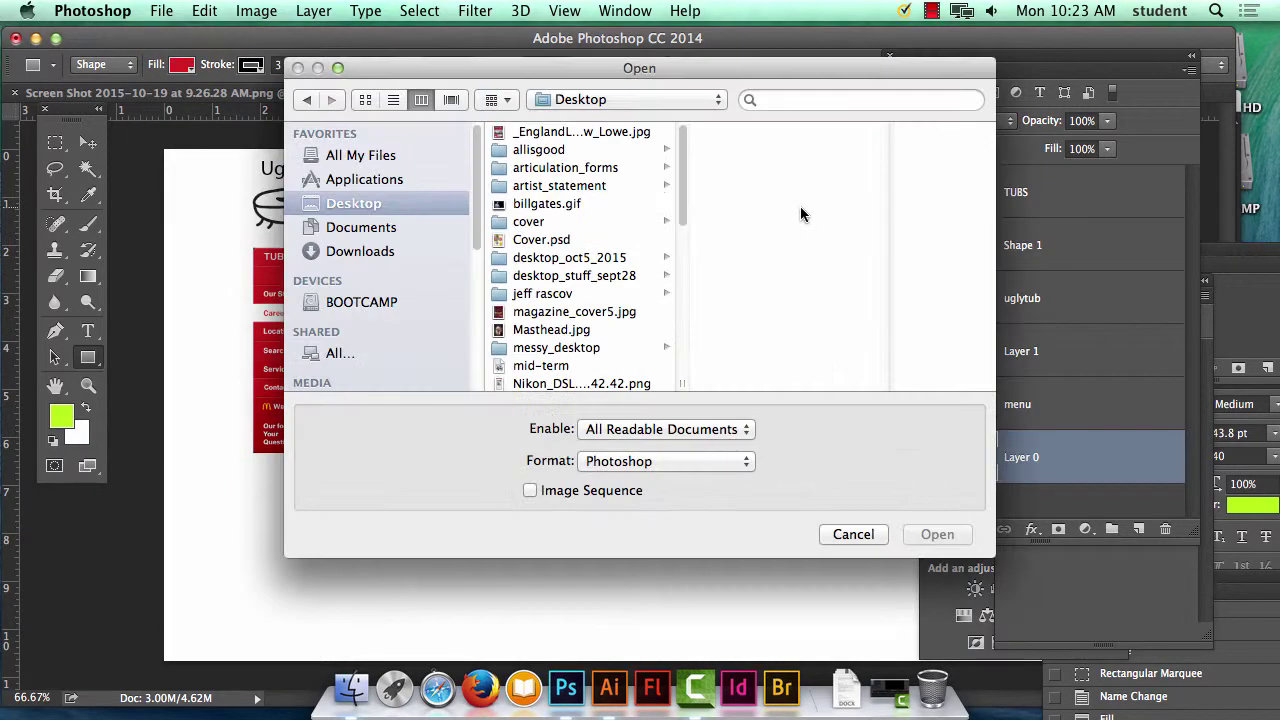
pyautogui.scroll(-10, 680, 160)
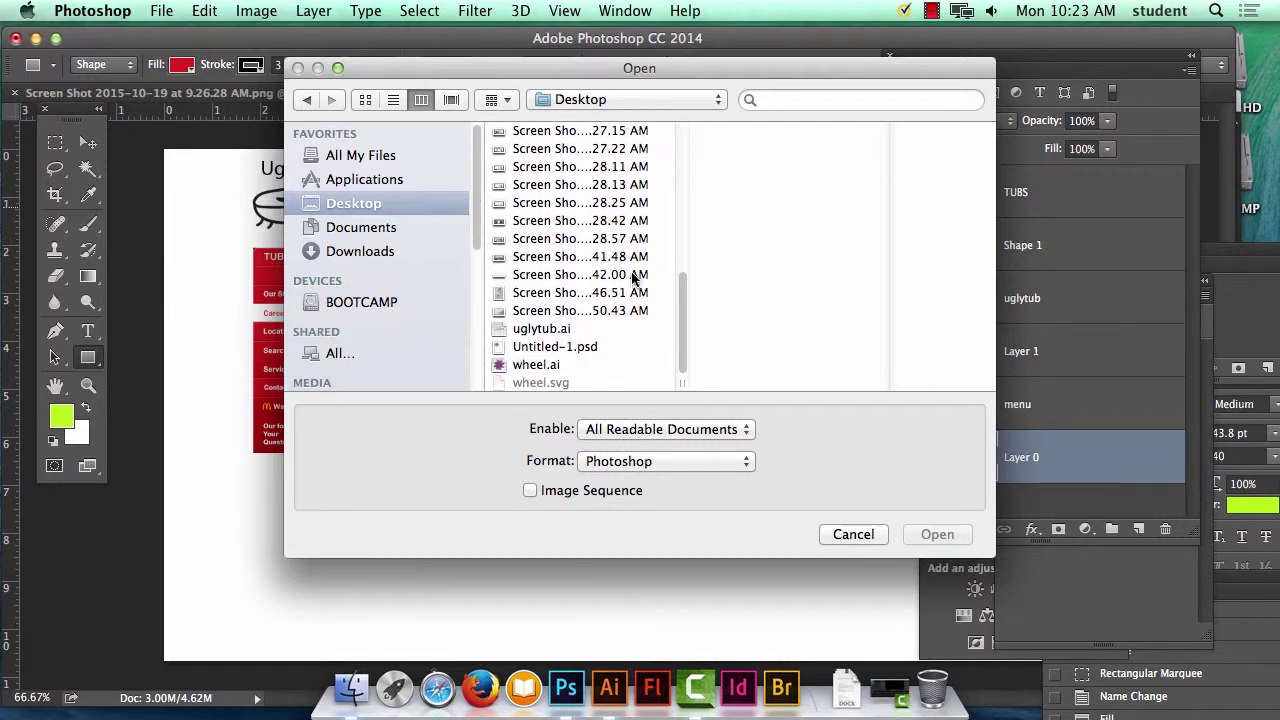
pyautogui.click(594, 257)
pyautogui.click(588, 220)
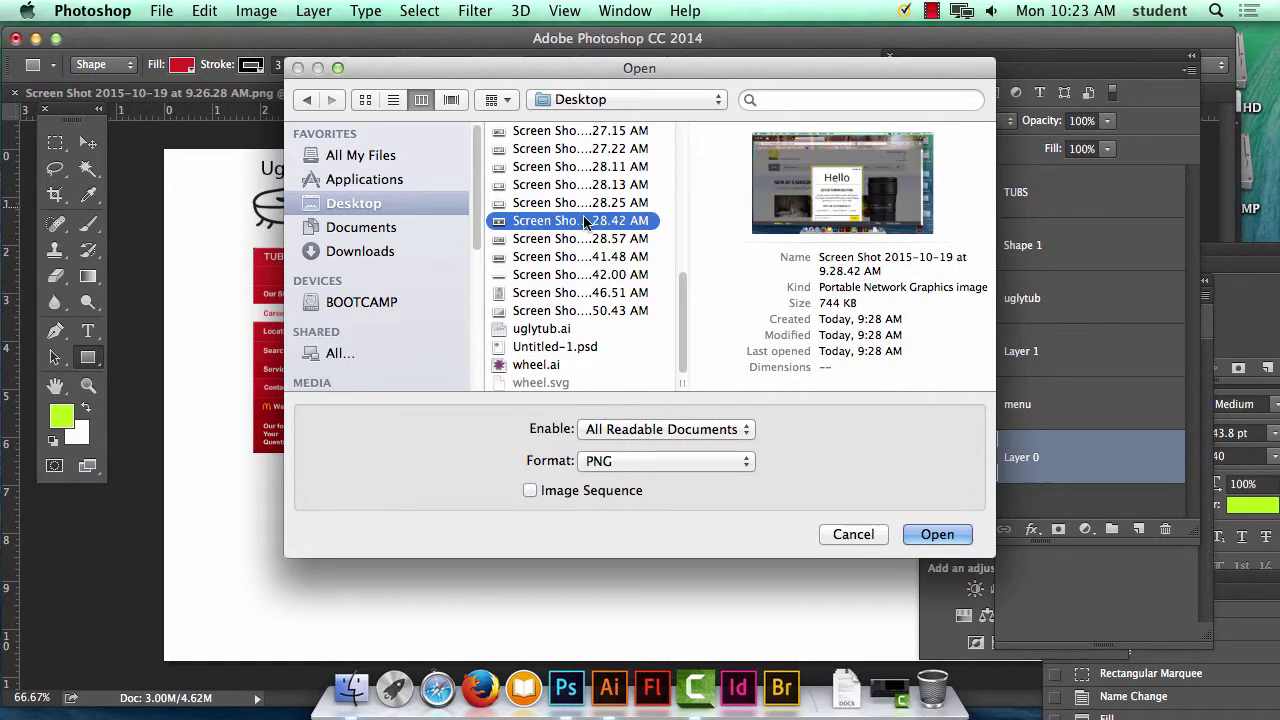
pyautogui.click(584, 202)
pyautogui.click(585, 185)
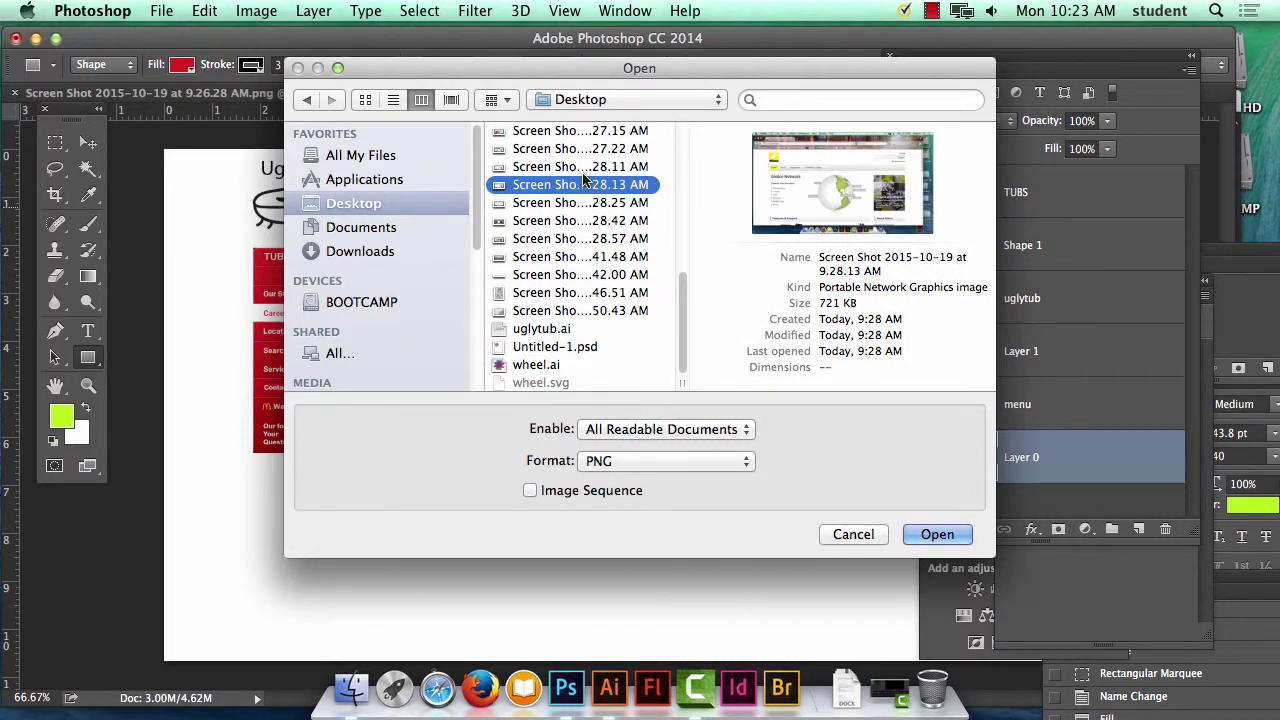
pyautogui.click(585, 167)
pyautogui.click(585, 149)
pyautogui.scroll(2, 583, 155)
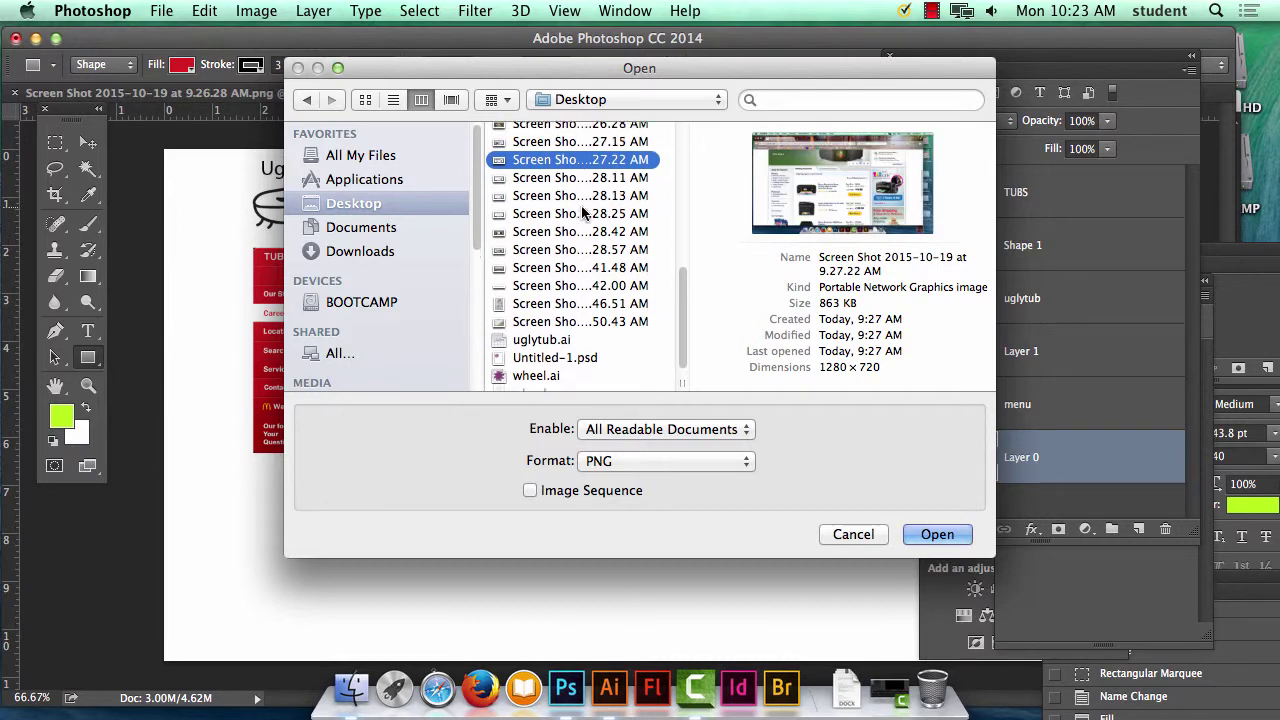
pyautogui.click(581, 166)
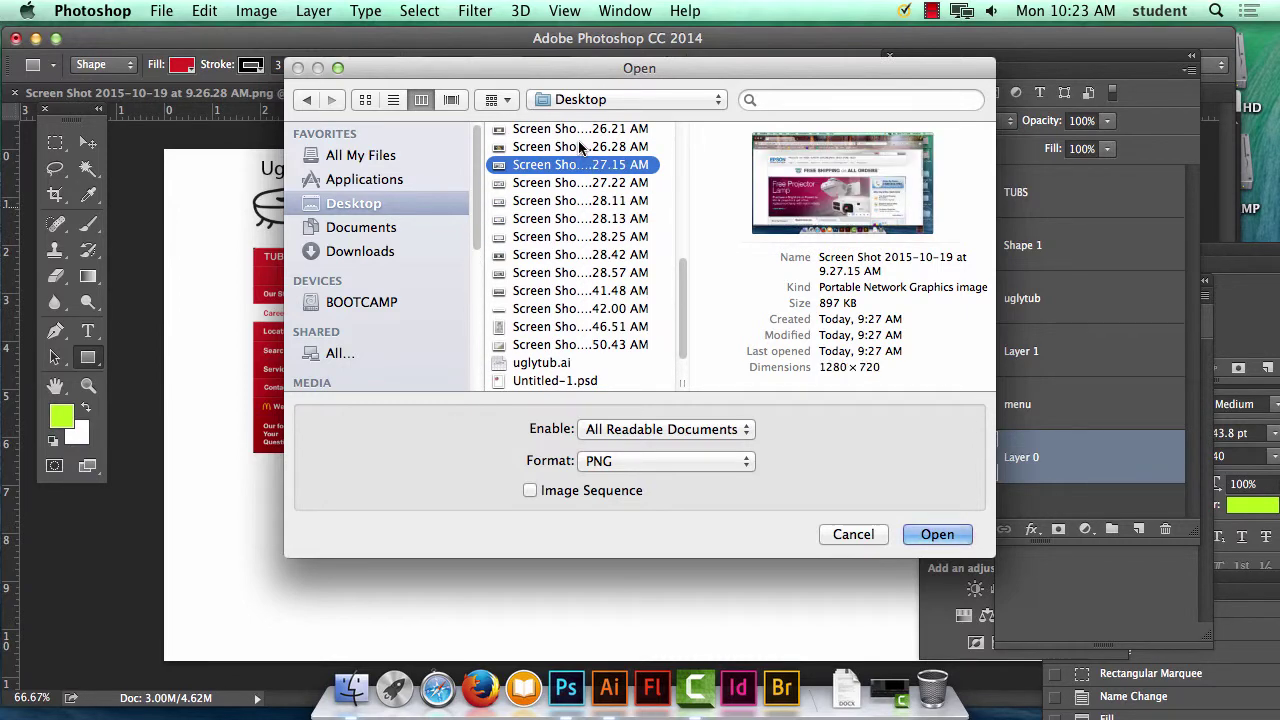
pyautogui.click(584, 147)
# Select the 9.28.57 AM screenshot PNG and open it.
pyautogui.scroll(5, 578, 257)
pyautogui.scroll(-5, 585, 318)
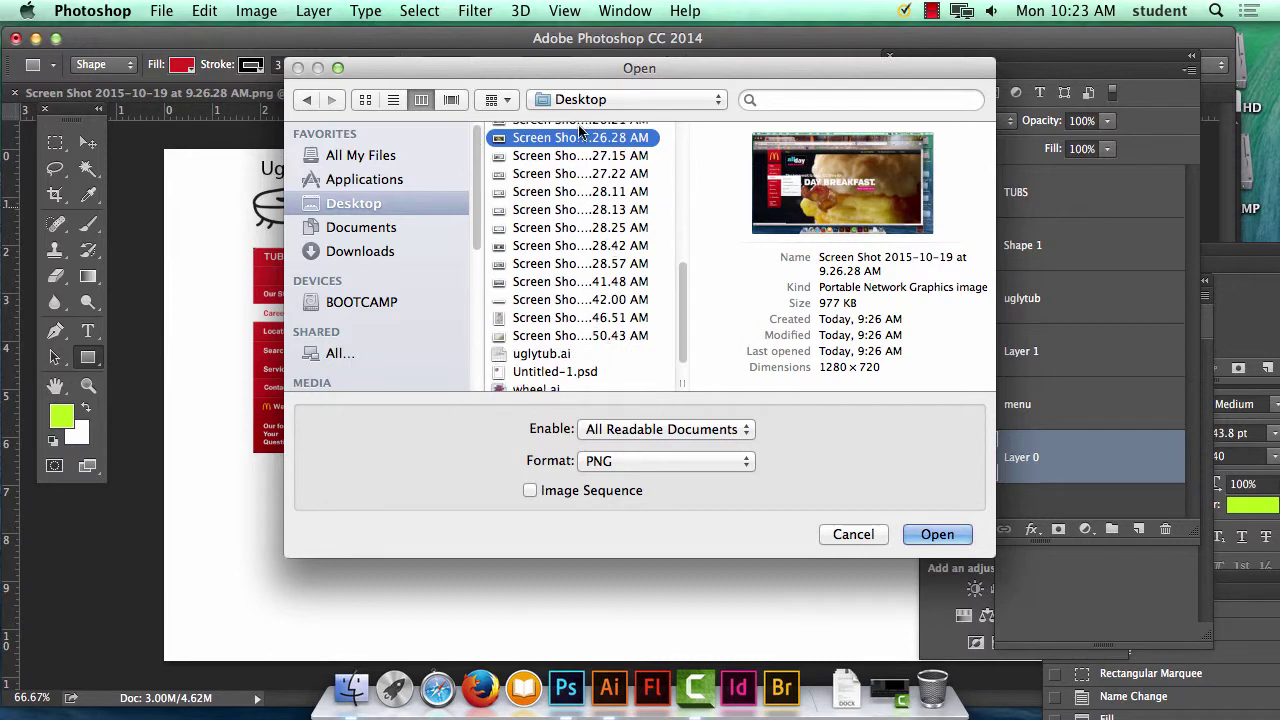
pyautogui.scroll(1, 585, 138)
pyautogui.click(585, 138)
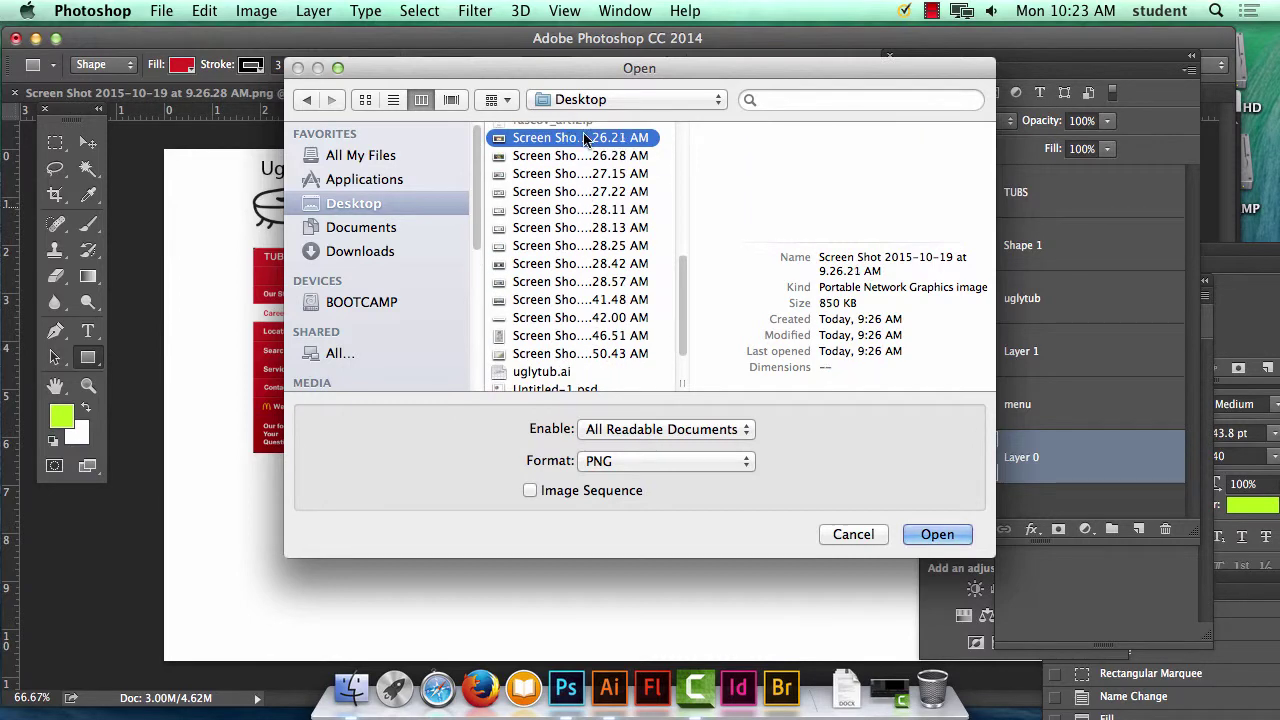
pyautogui.click(563, 355)
pyautogui.click(565, 337)
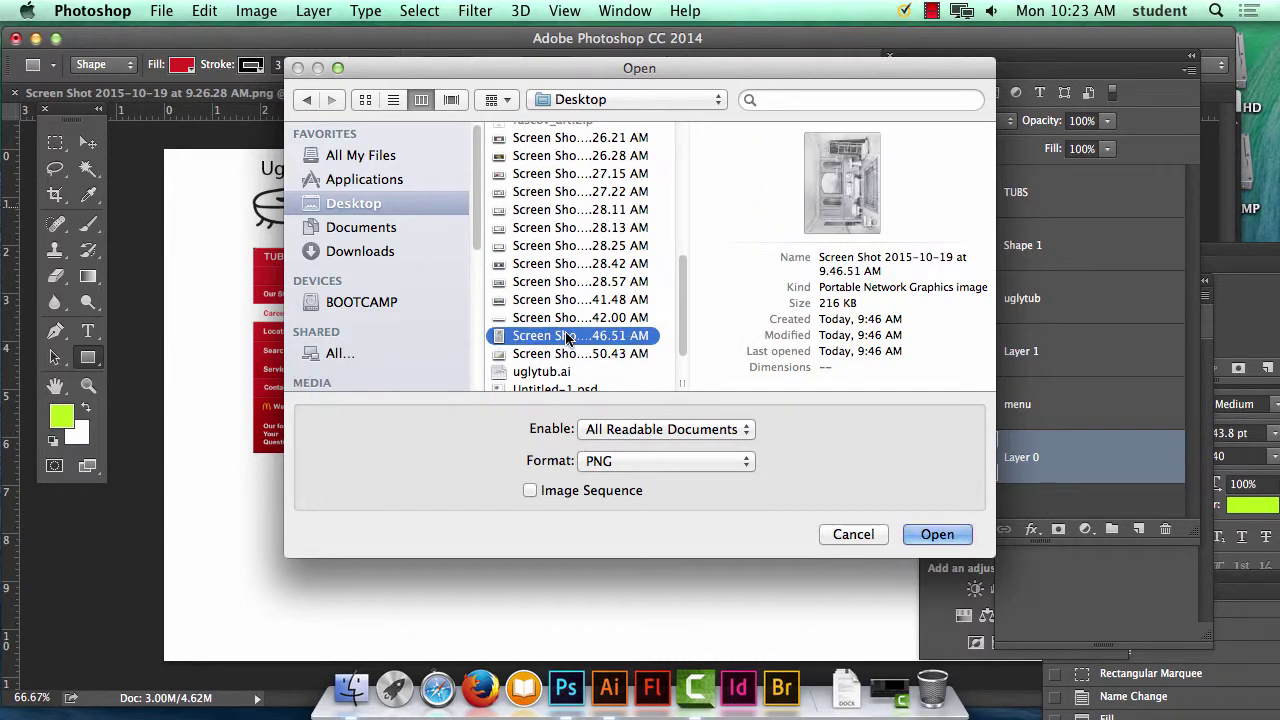
pyautogui.click(566, 319)
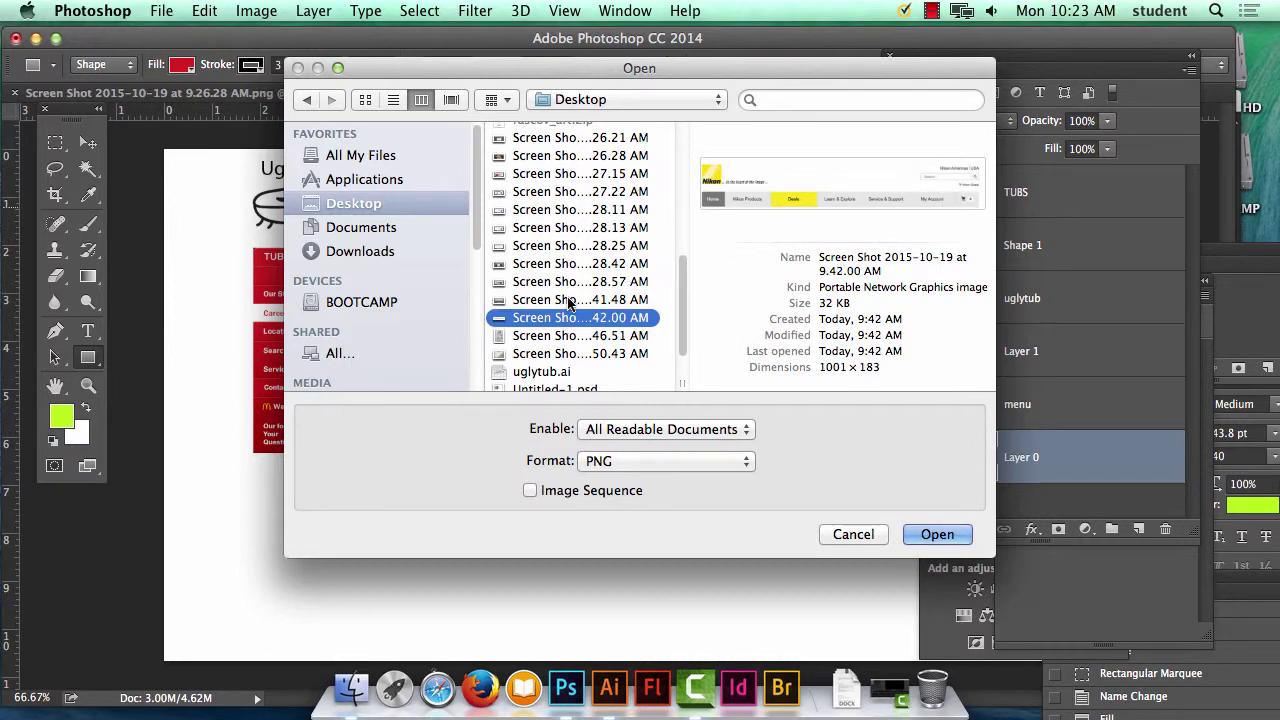
pyautogui.click(565, 300)
pyautogui.click(566, 283)
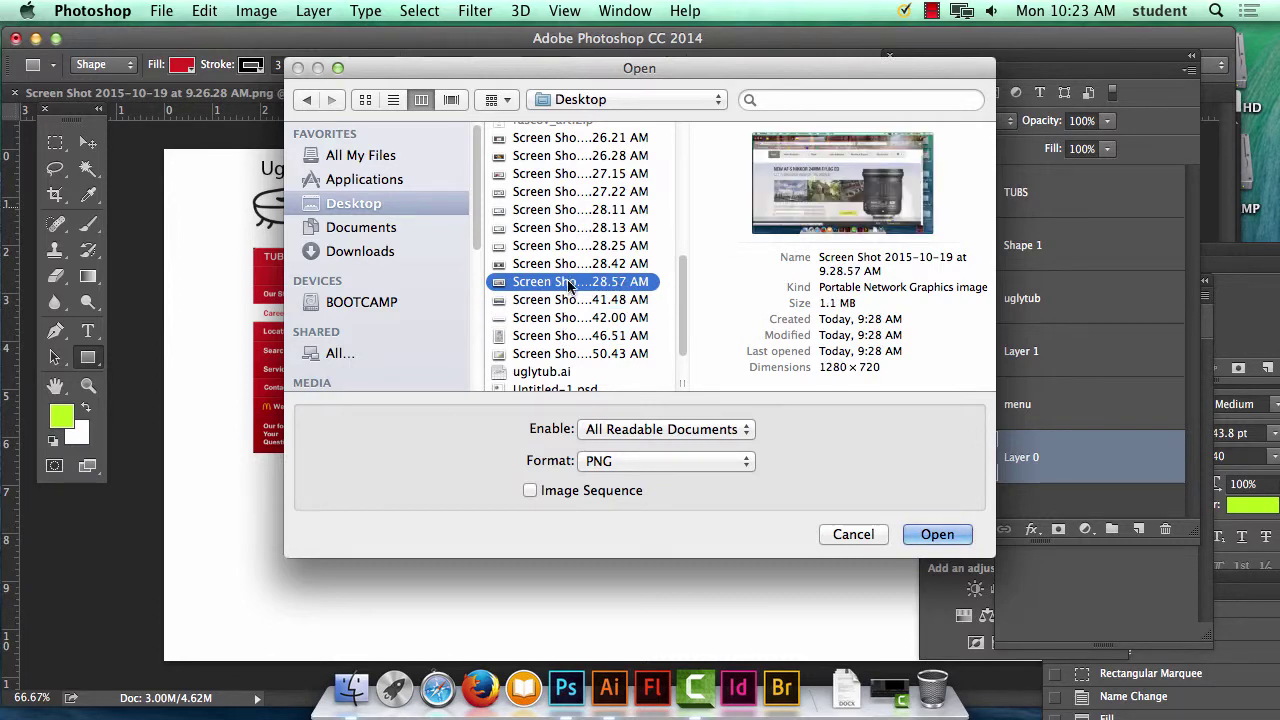
pyautogui.click(943, 535)
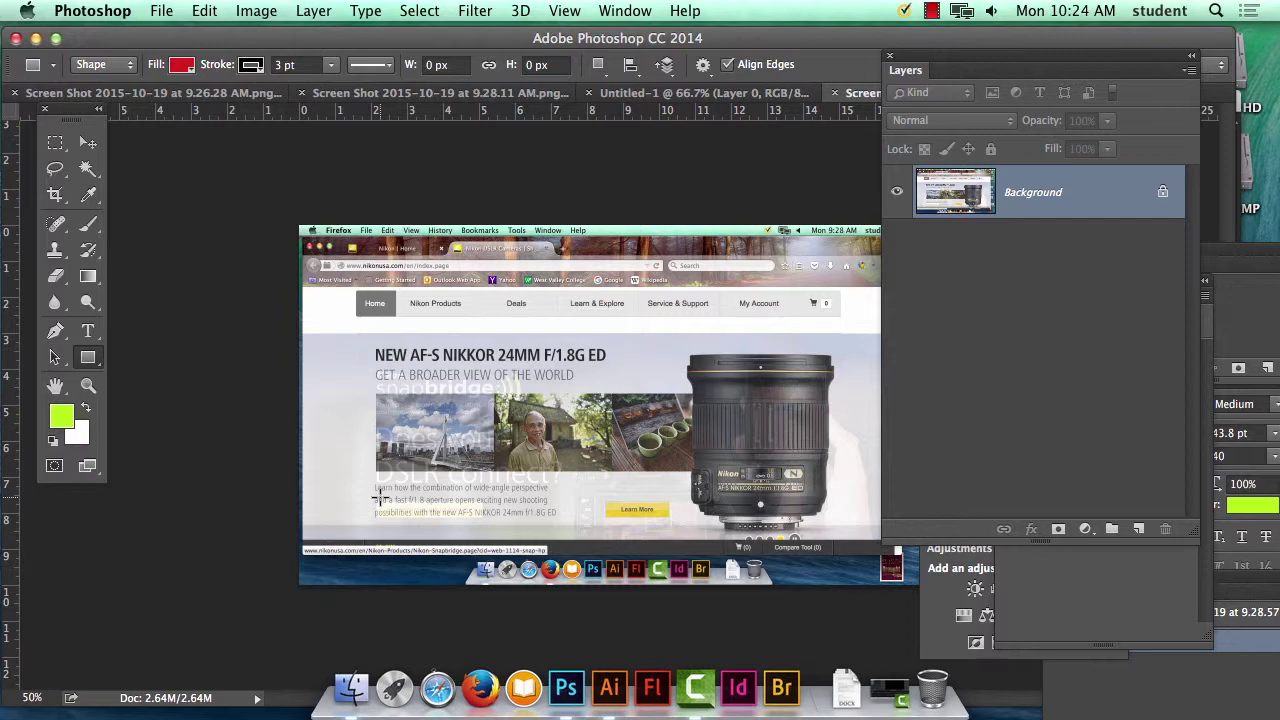
# Choose the Gradient tool and edit its green-to-transparent gradient in the Gradient Editor.
pyautogui.click(88, 277)
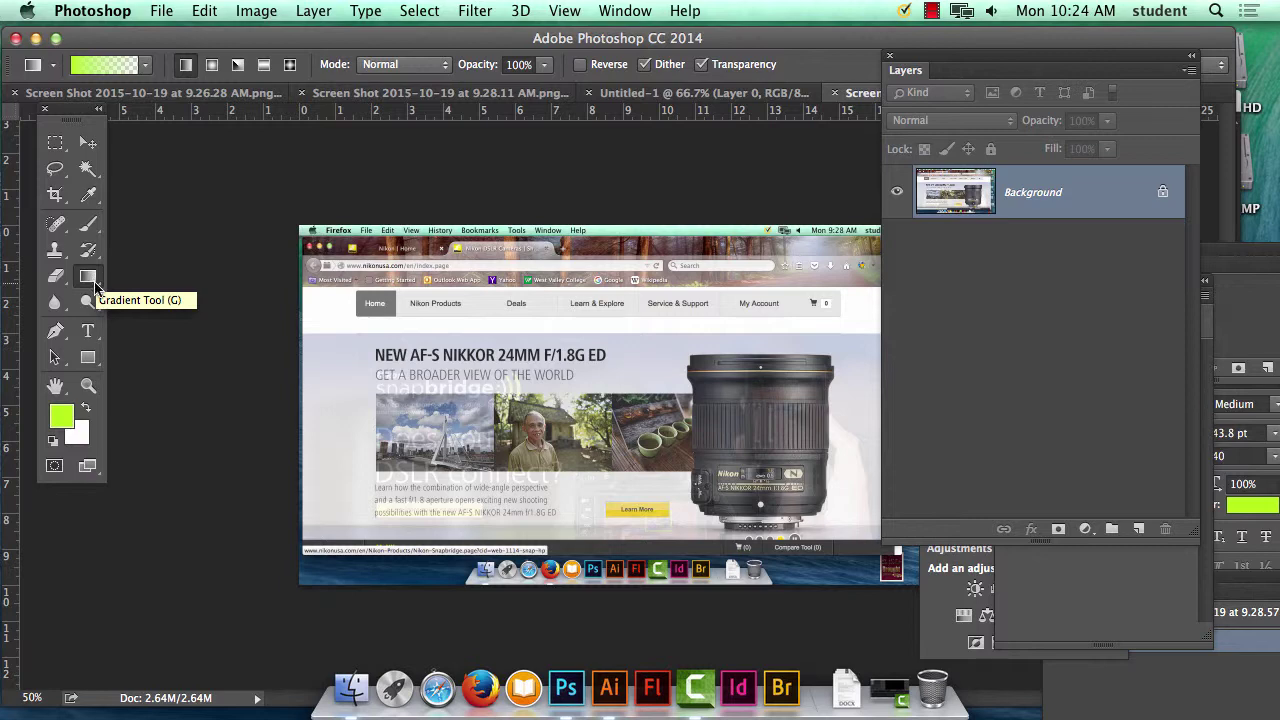
pyautogui.click(99, 66)
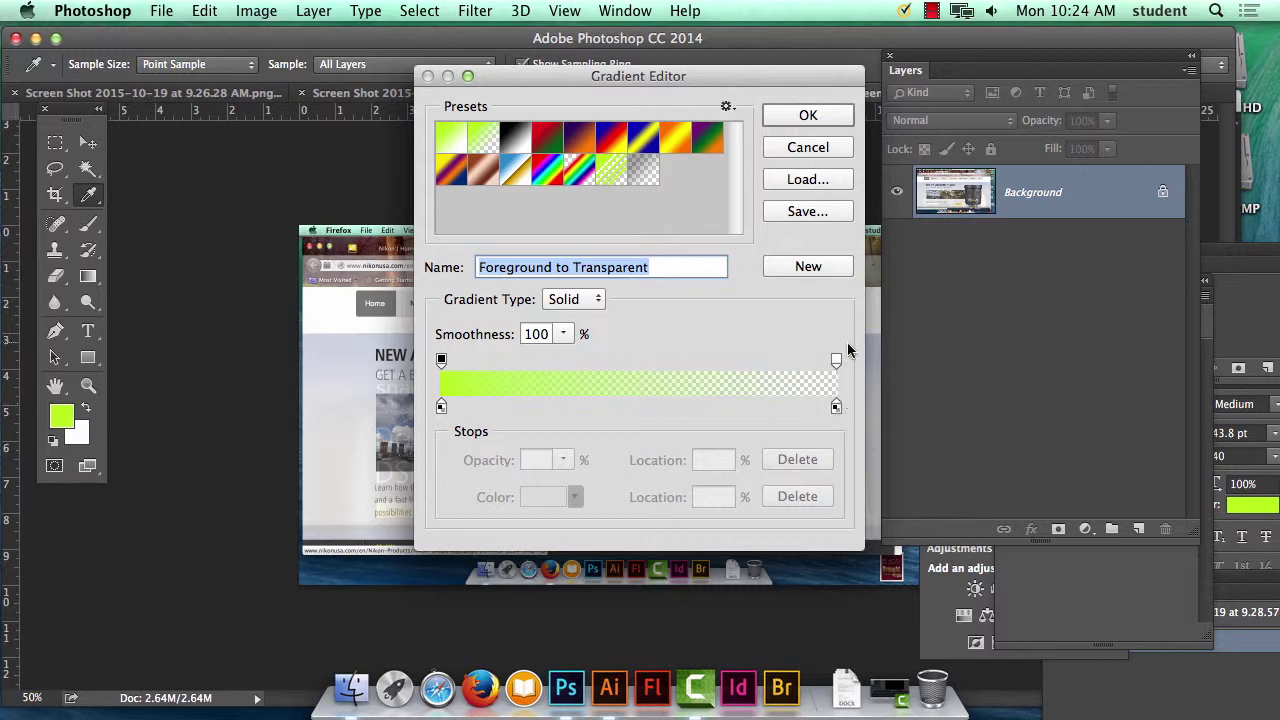
# Try 22% on the left opacity stop, then return it to 100%.
pyautogui.click(442, 360)
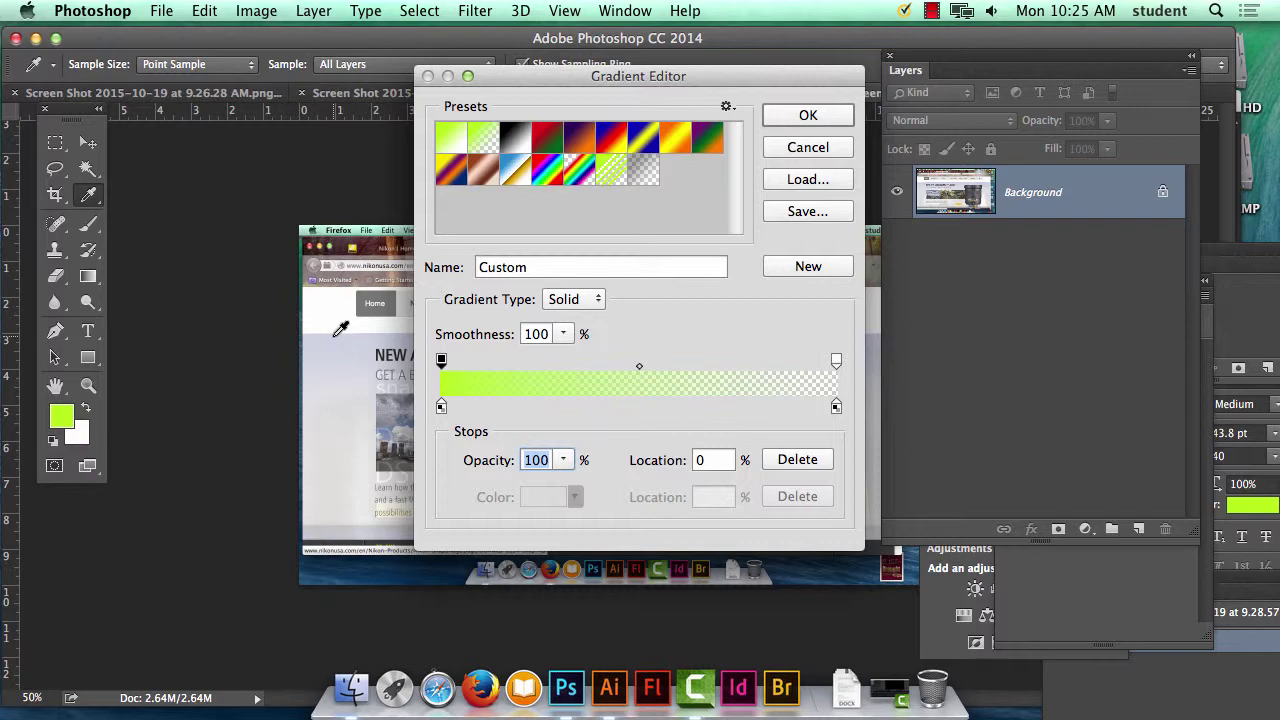
pyautogui.write('22')
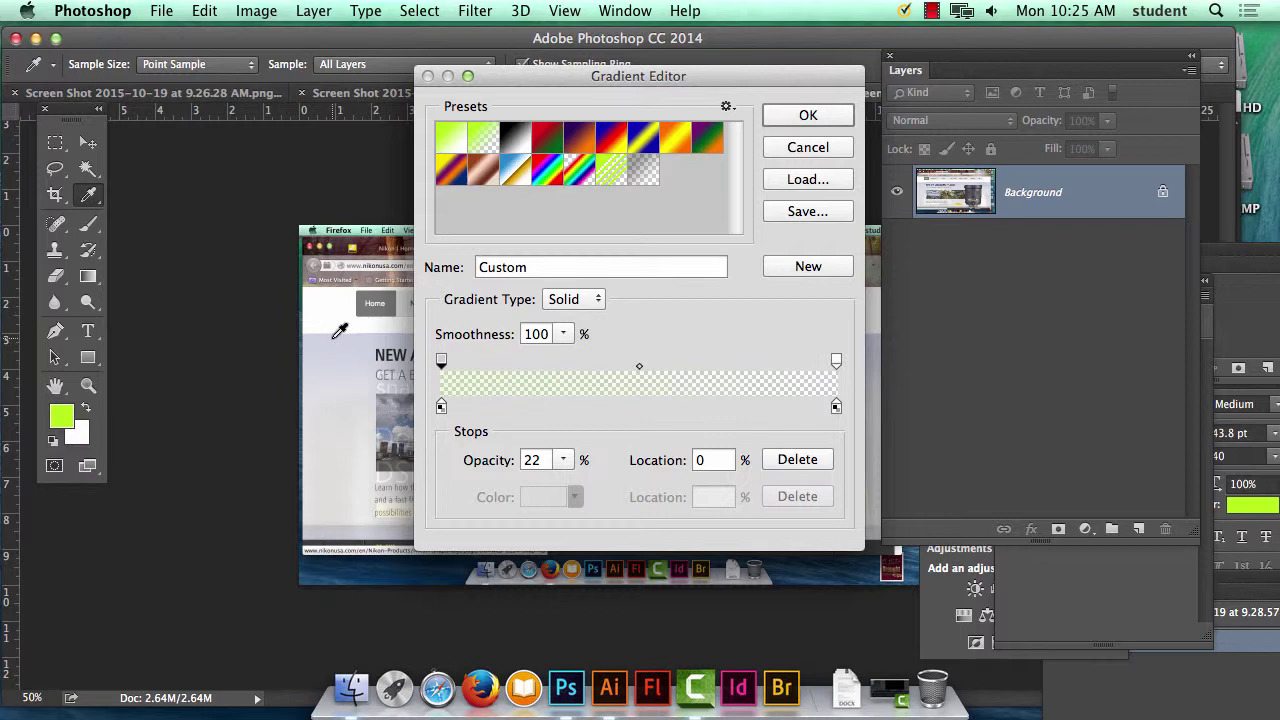
pyautogui.click(441, 360)
pyautogui.click(386, 330)
pyautogui.click(563, 460)
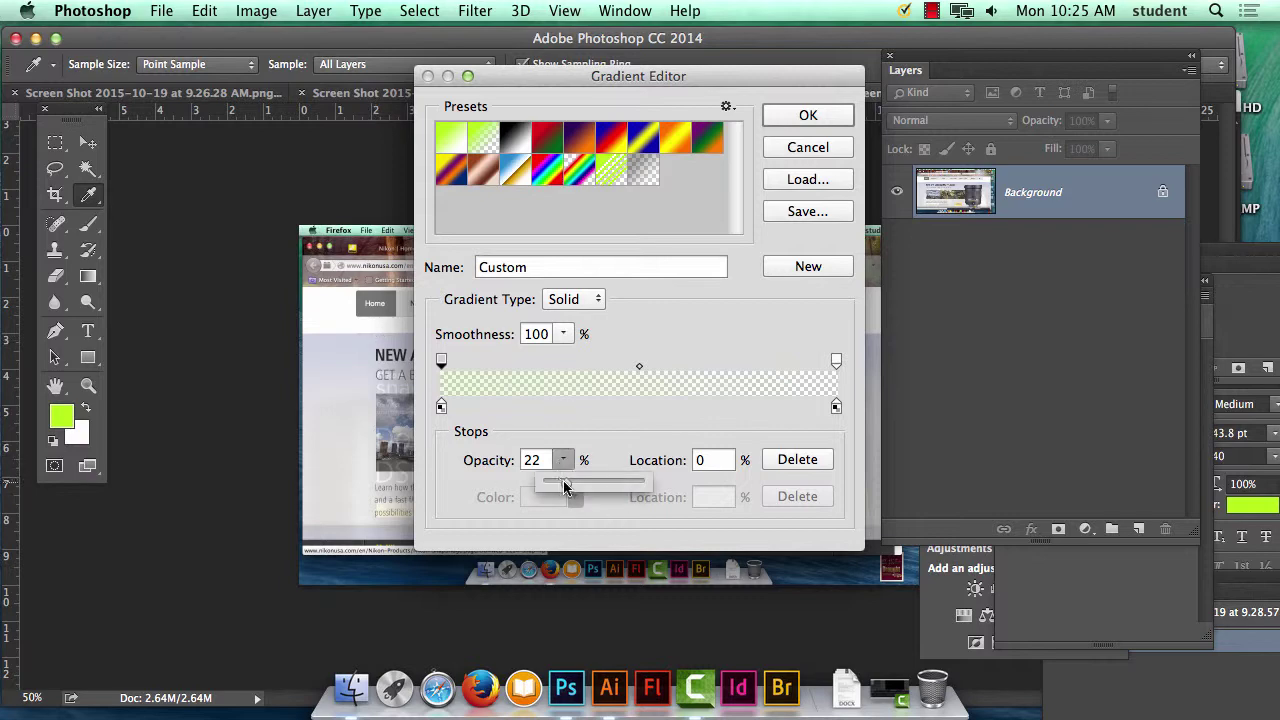
pyautogui.moveTo(563, 482); pyautogui.dragTo(692, 489)
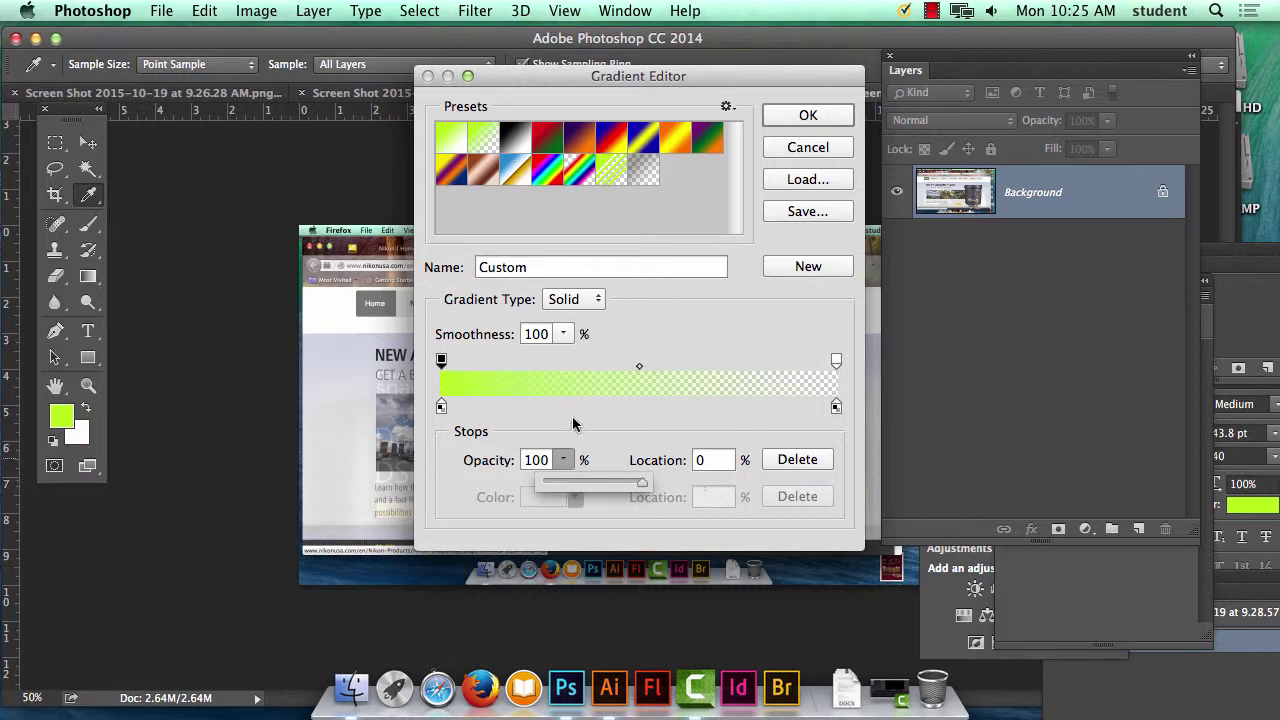
pyautogui.click(443, 362)
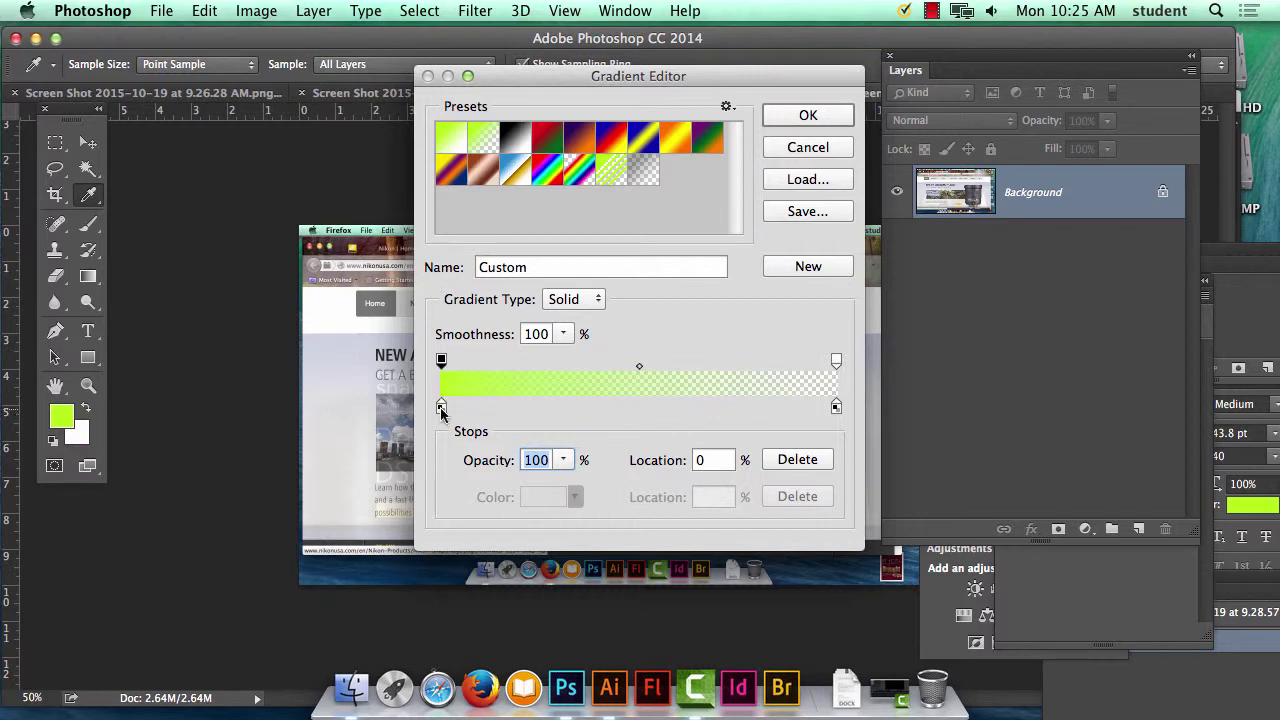
# Sample a light bluish grey for the left colour stop and a light grey for the right.
pyautogui.click(442, 409)
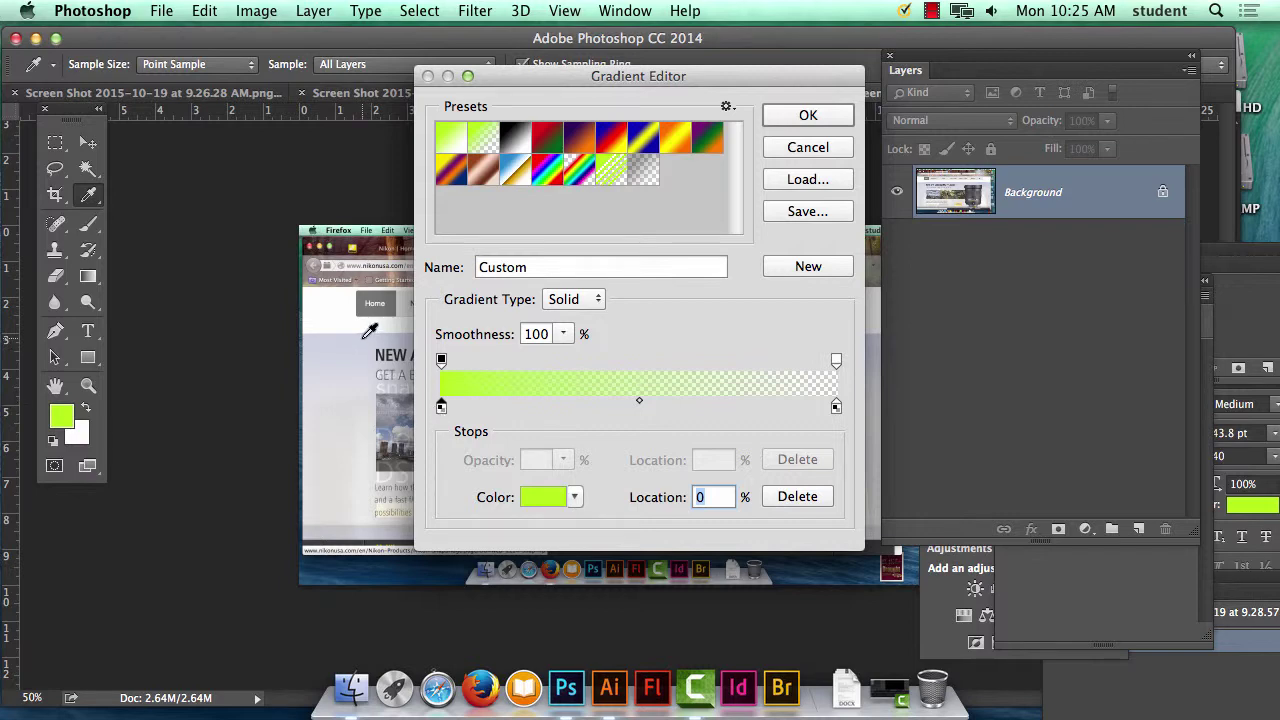
pyautogui.click(366, 334)
pyautogui.click(836, 407)
pyautogui.click(333, 527)
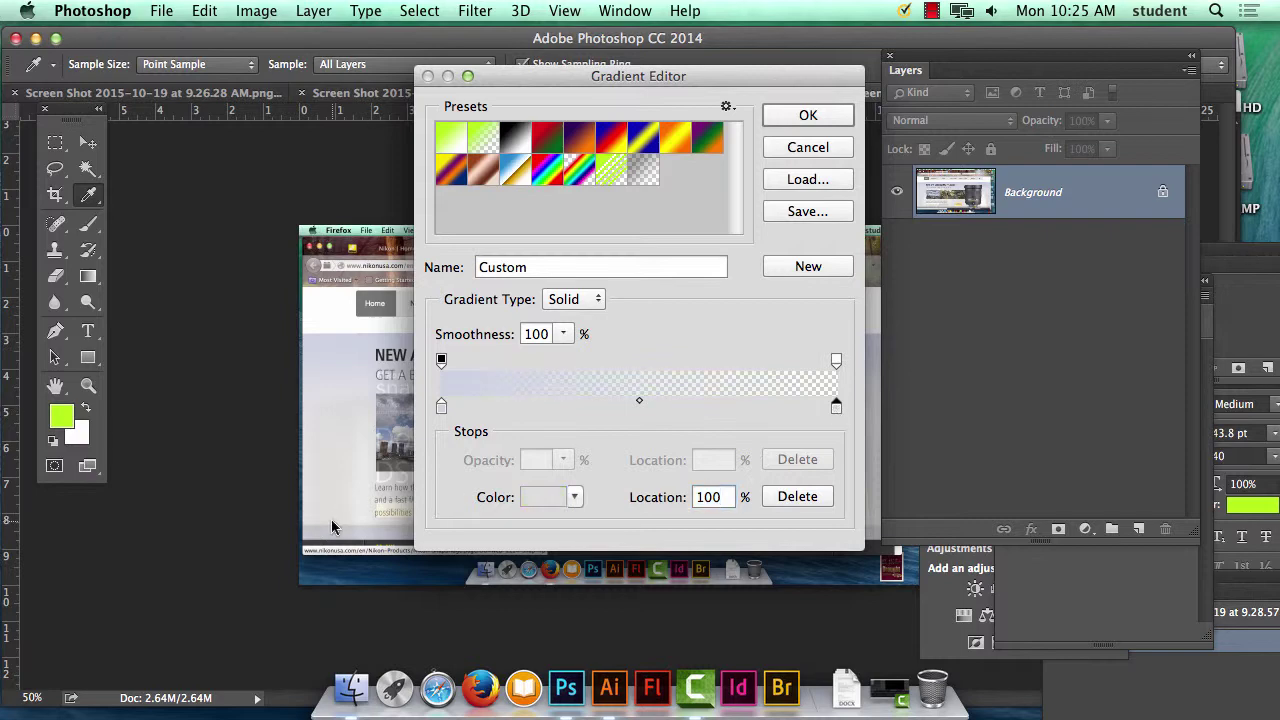
# Raise the right opacity stop to 100% so the gradient is fully opaque.
pyautogui.click(836, 361)
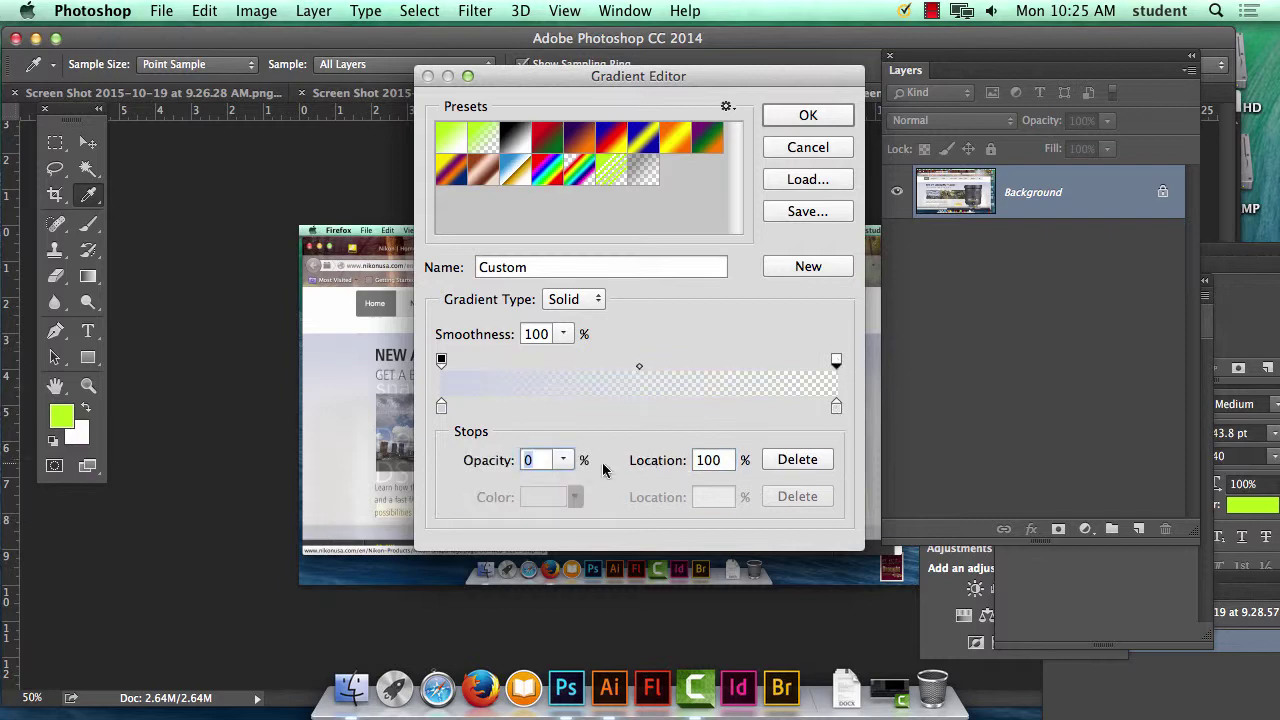
pyautogui.click(564, 460)
pyautogui.moveTo(562, 484); pyautogui.dragTo(665, 484)
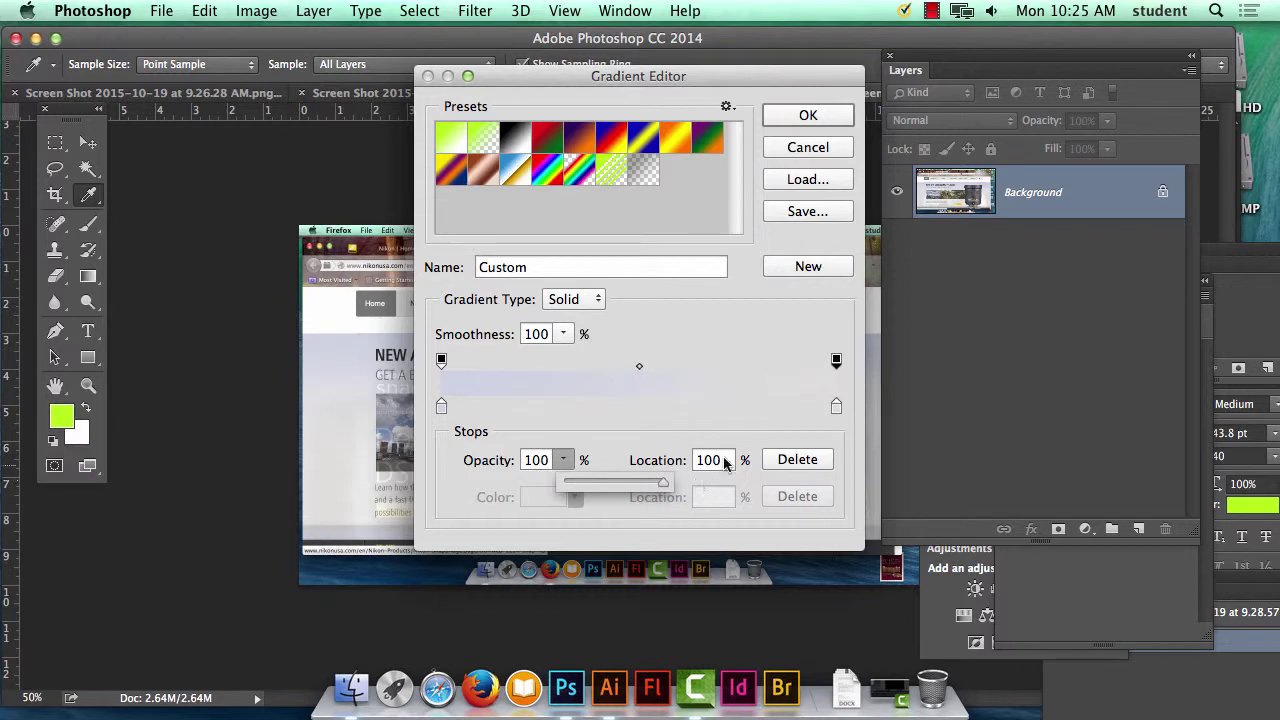
pyautogui.click(838, 362)
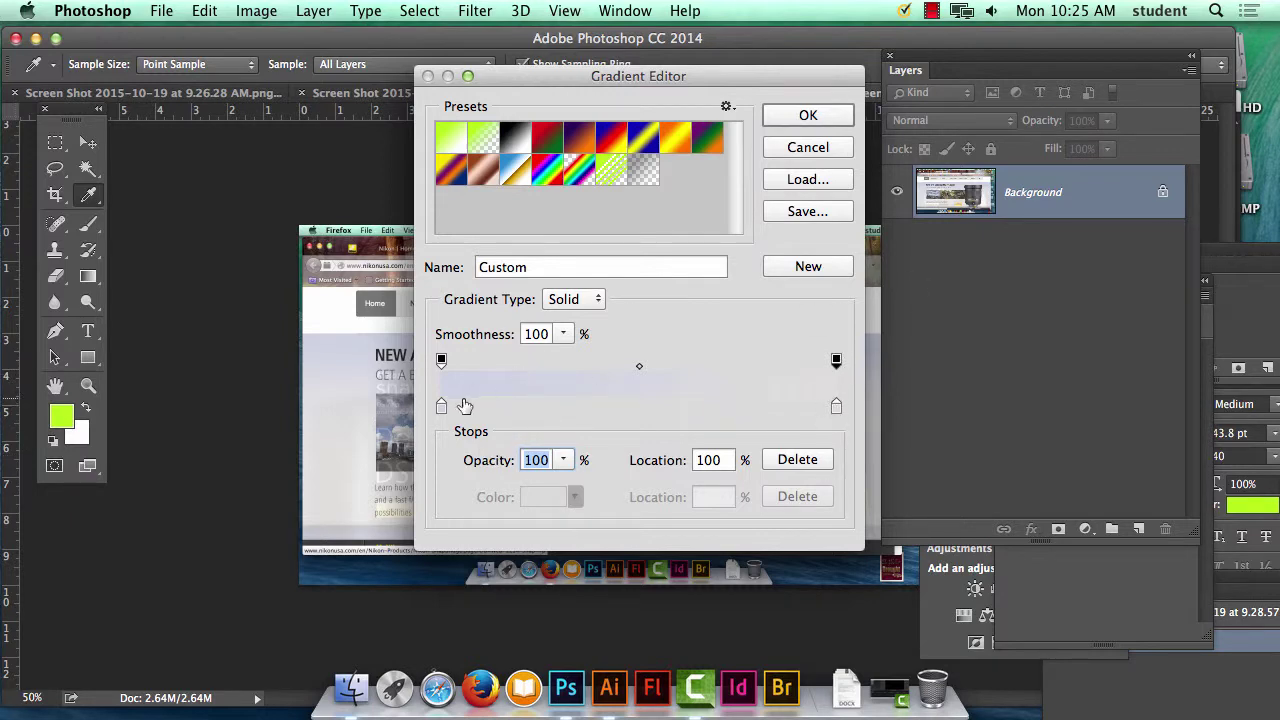
# Resample both colour stops from the screenshot and accept the custom gradient.
pyautogui.click(836, 406)
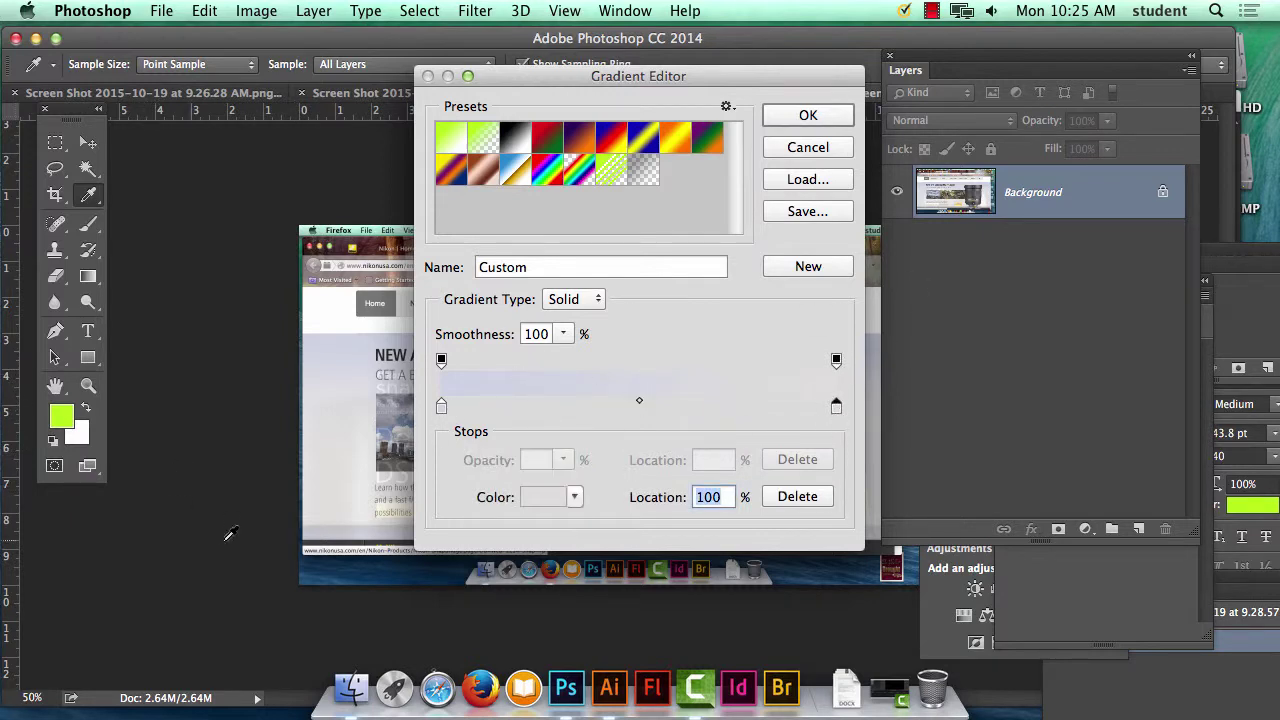
pyautogui.click(341, 509)
pyautogui.click(442, 406)
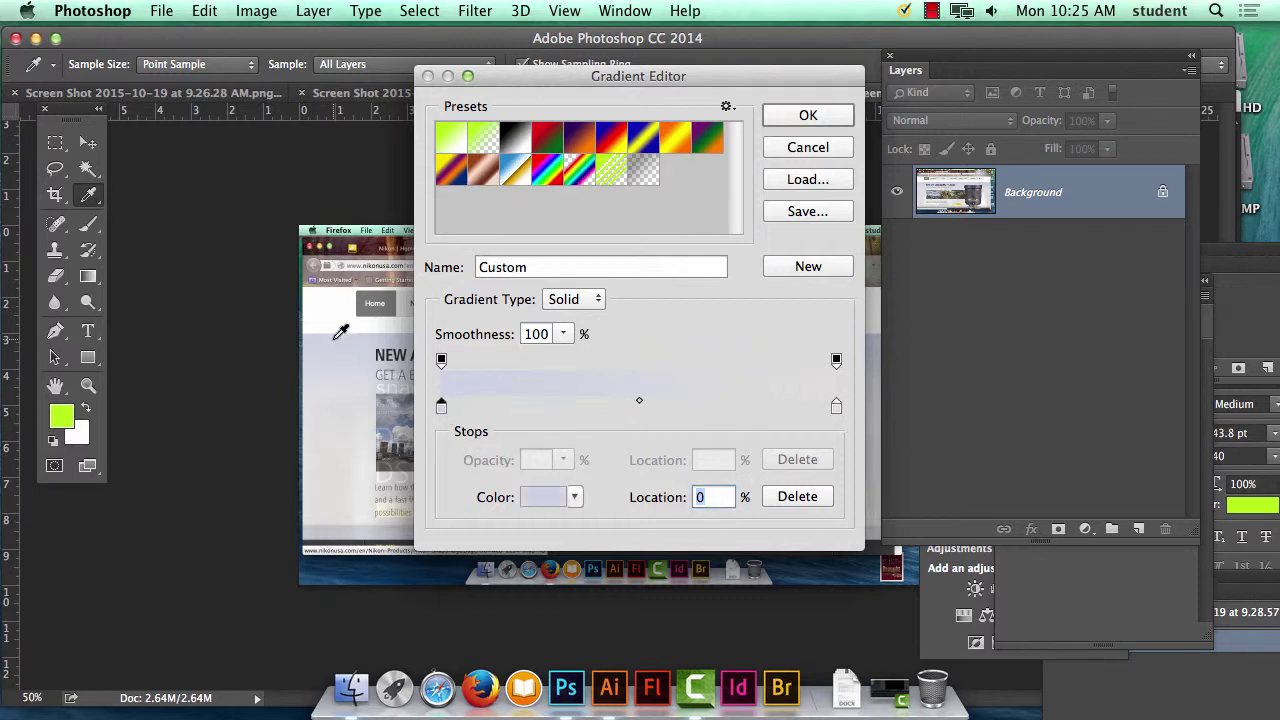
pyautogui.click(341, 332)
pyautogui.click(803, 118)
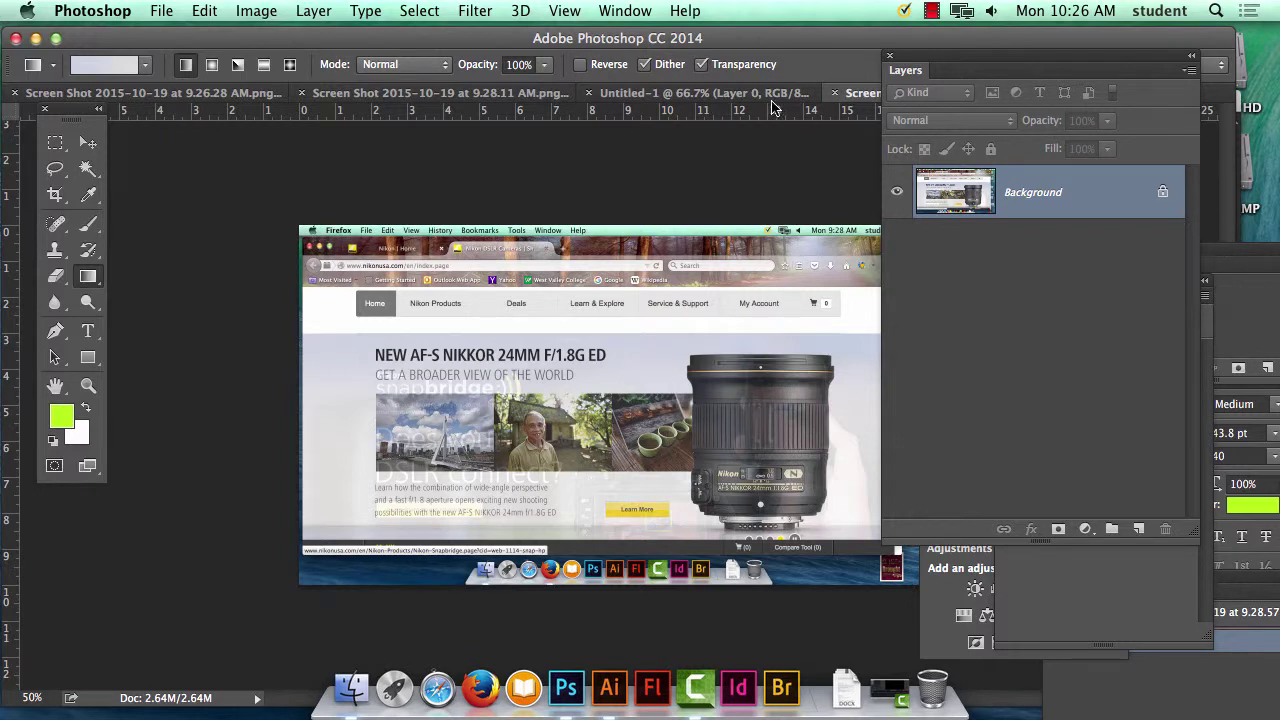
# Fill Layer 0 of Untitled-1 with the pale gradient after one undo, then lower the Layers panel.
pyautogui.click(758, 93)
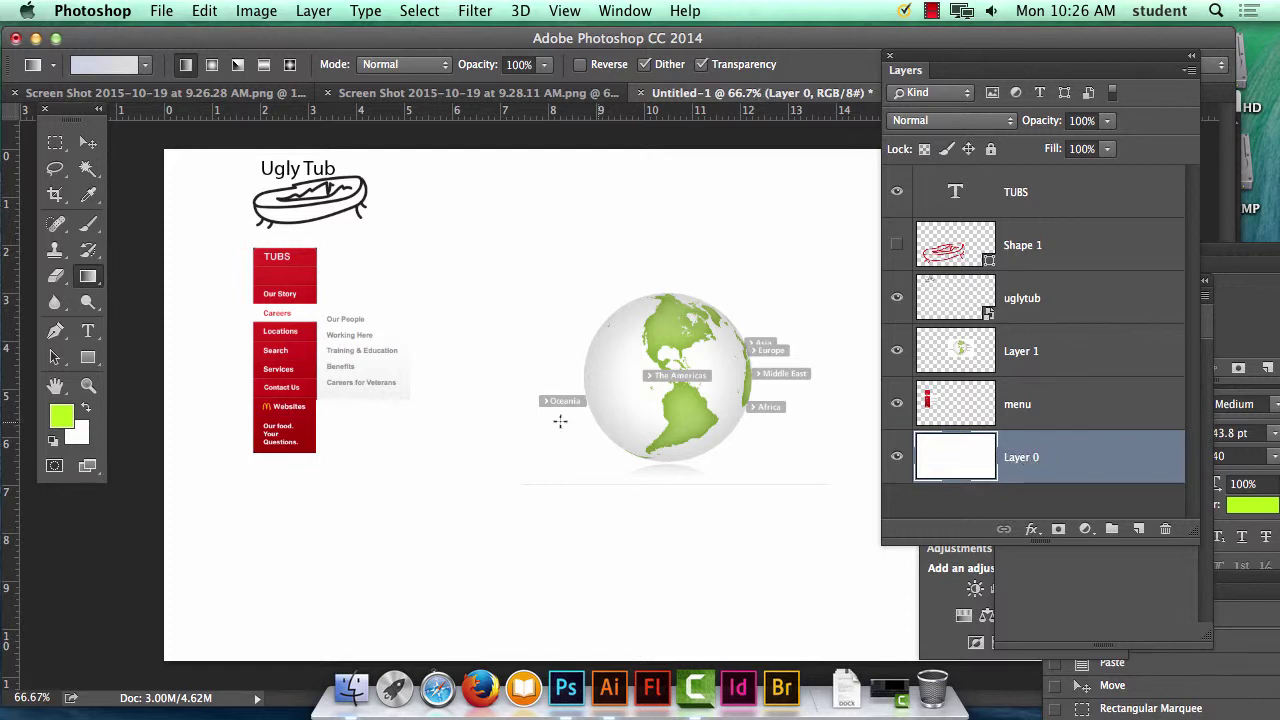
pyautogui.moveTo(504, 195); pyautogui.dragTo(513, 630)
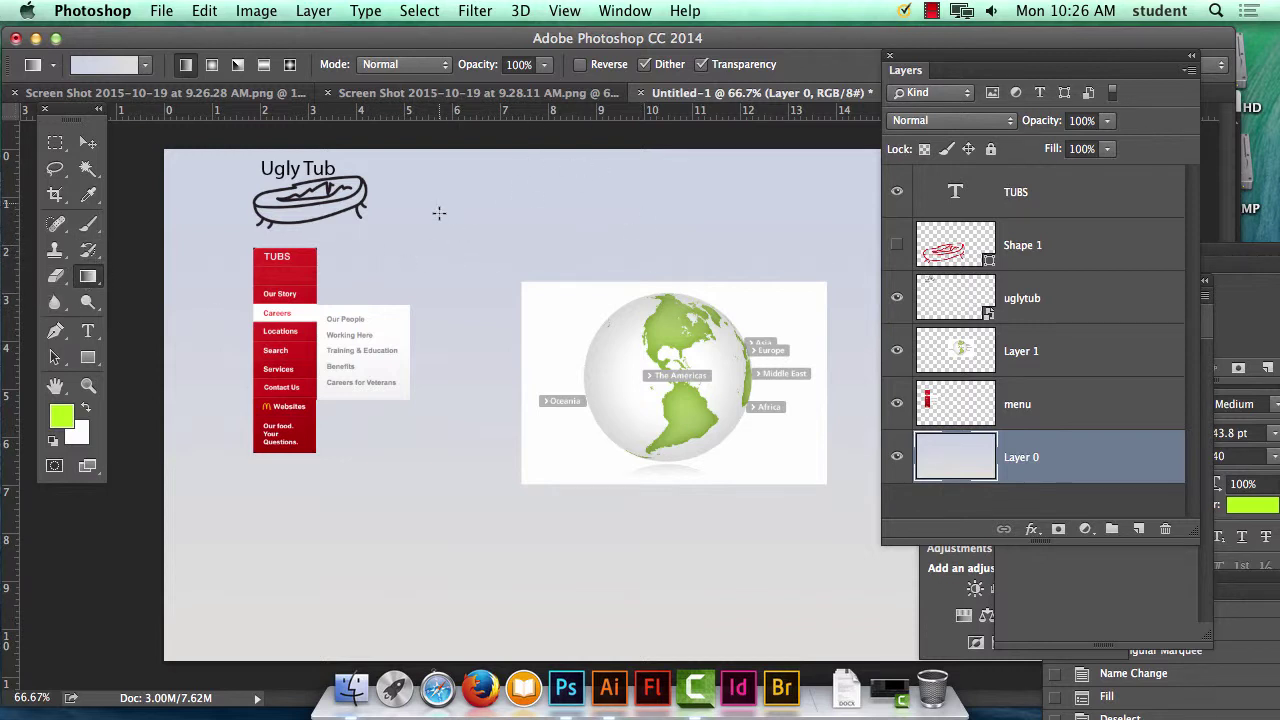
pyautogui.moveTo(760, 188); pyautogui.dragTo(690, 215)
pyautogui.press('super+z')
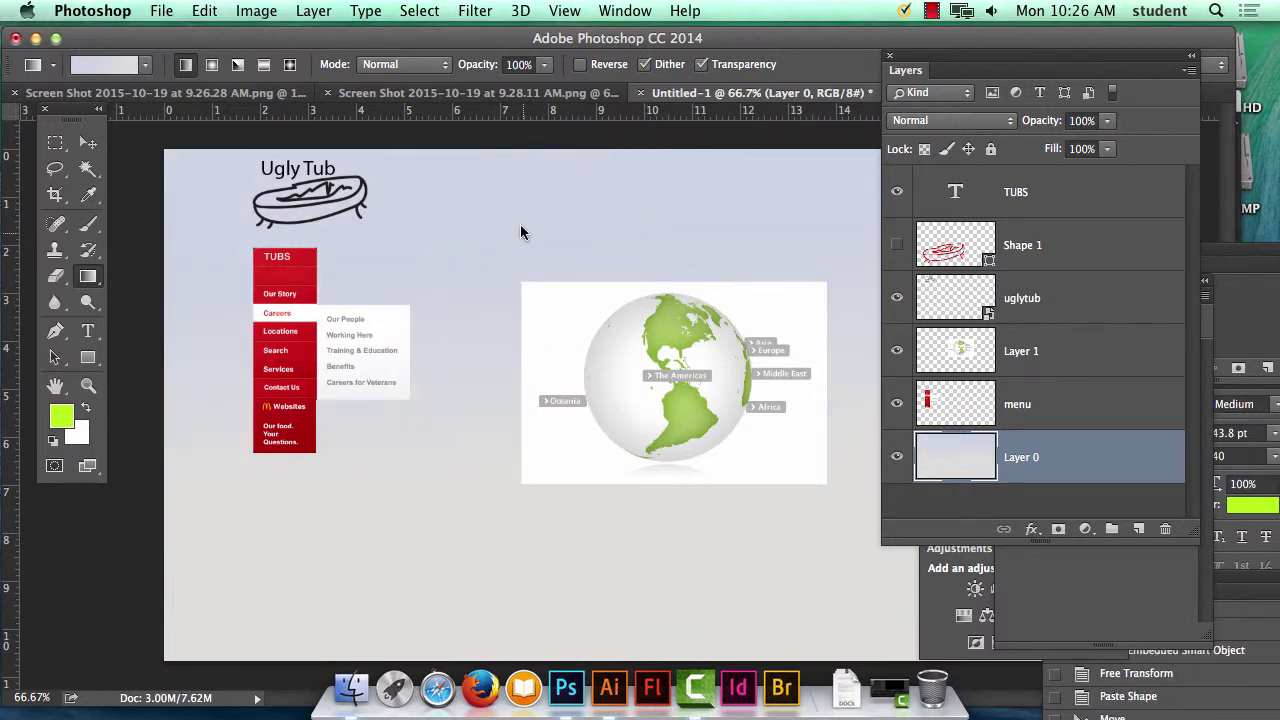
pyautogui.moveTo(463, 223); pyautogui.dragTo(501, 491)
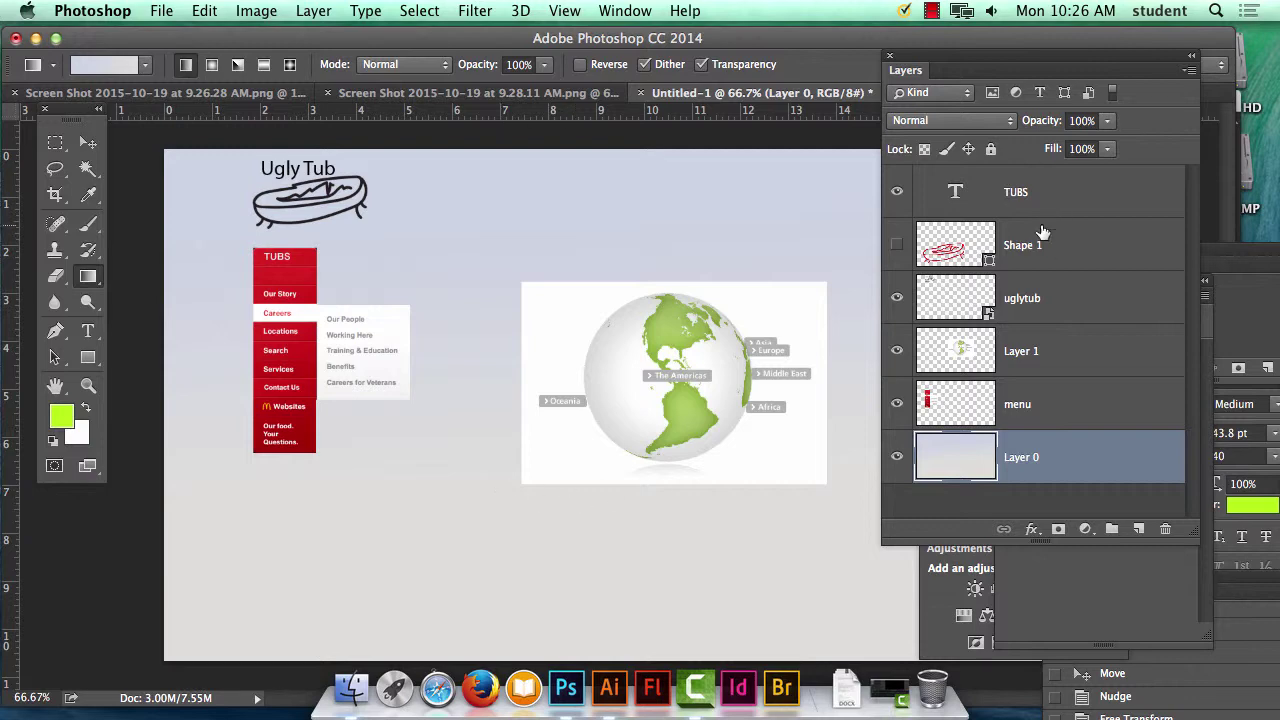
pyautogui.moveTo(980, 56); pyautogui.dragTo(992, 249)
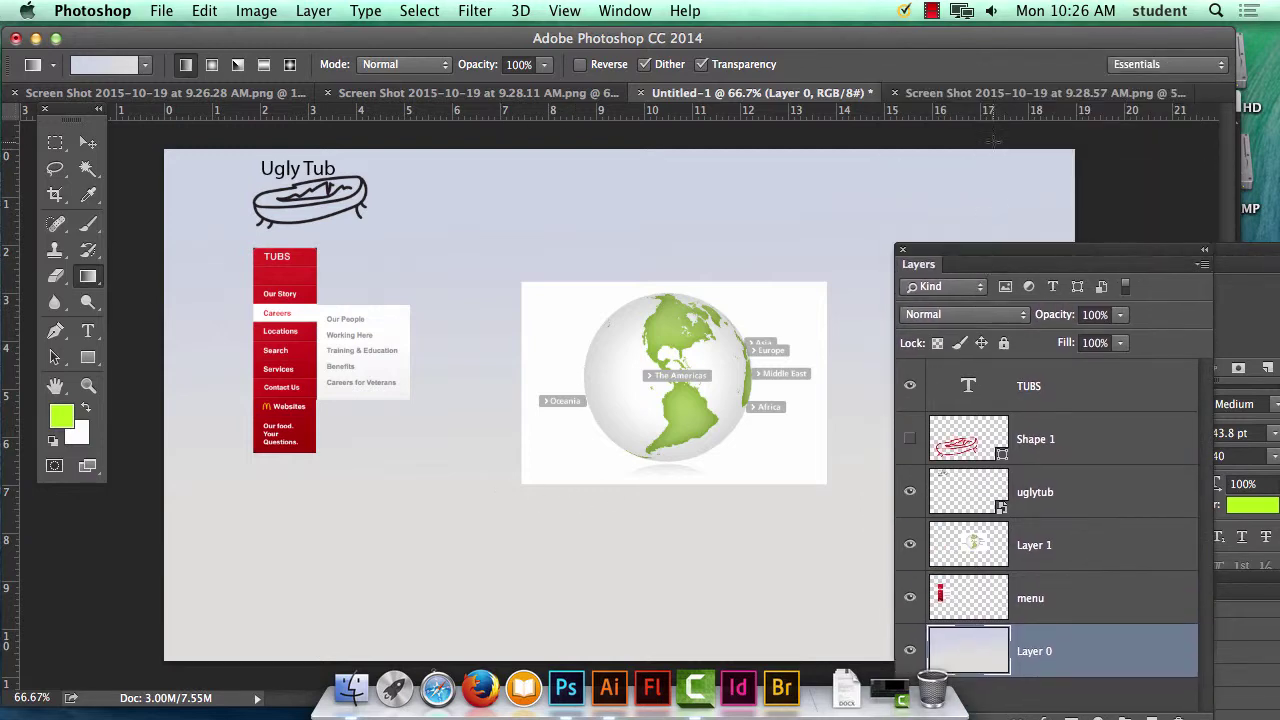
# On the 9.28.57 screenshot, try Home-button grey on the left stop, then cancel.
pyautogui.click(1003, 92)
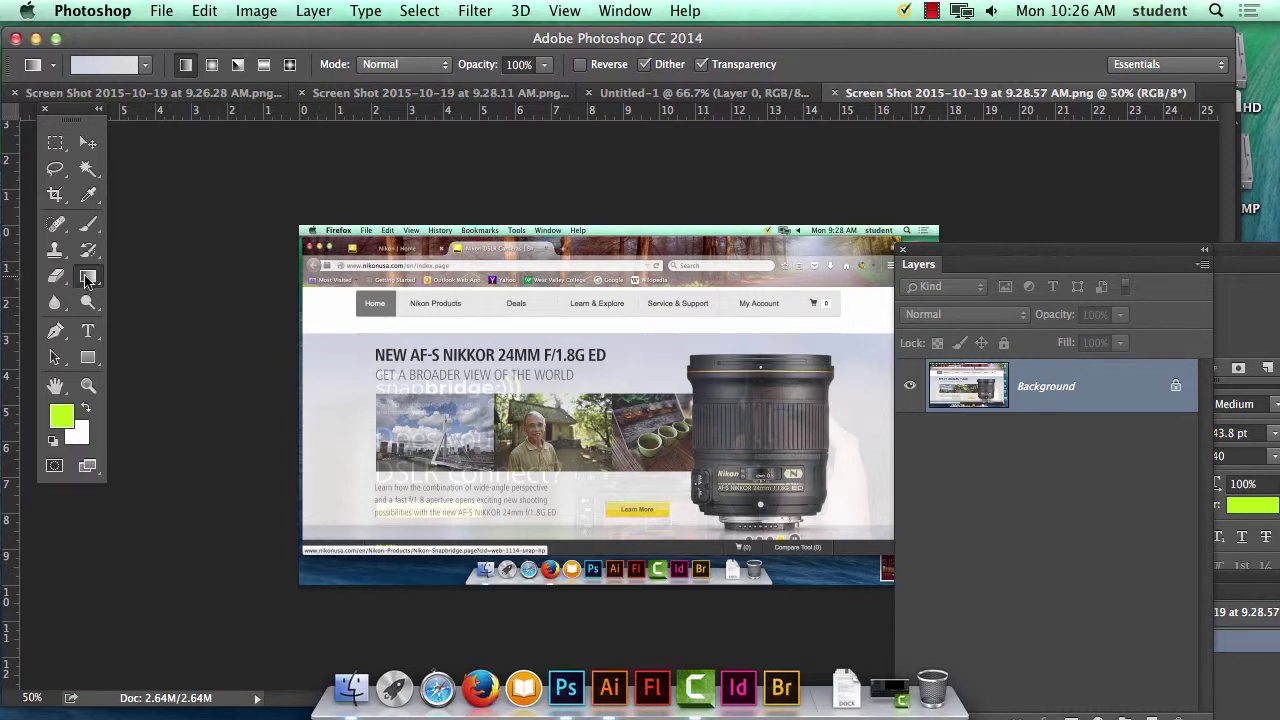
pyautogui.click(120, 66)
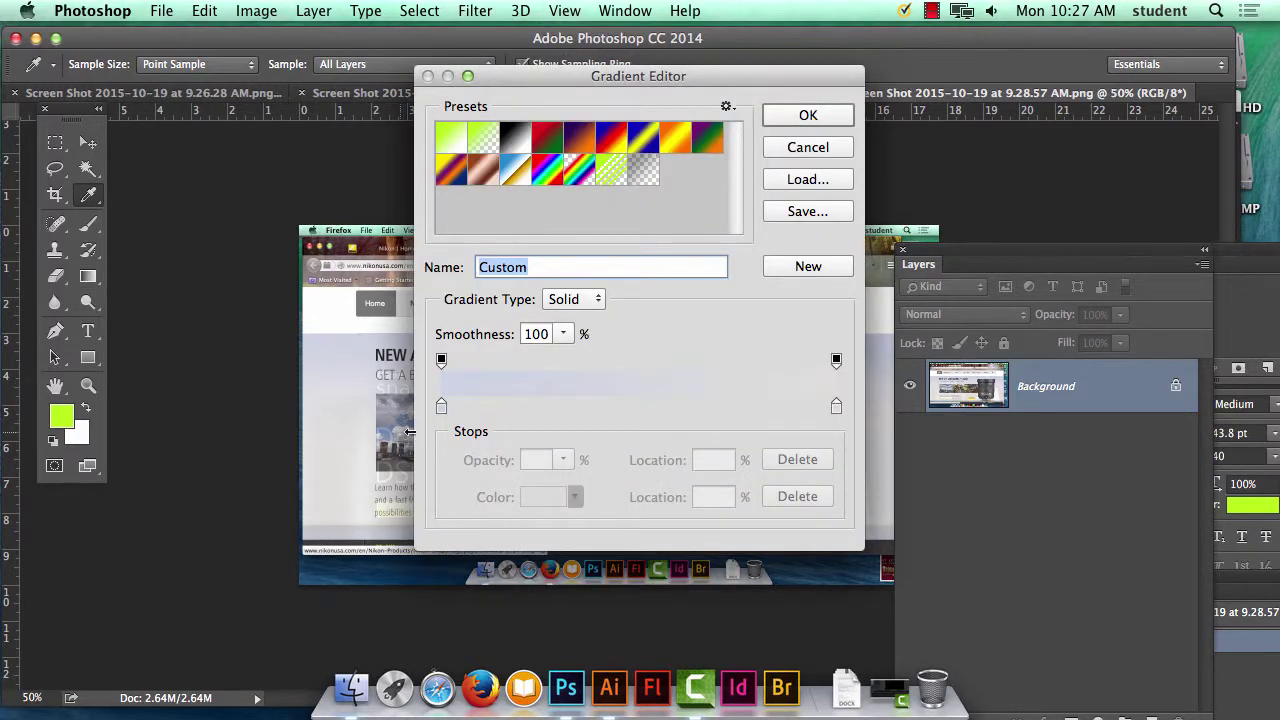
pyautogui.click(441, 407)
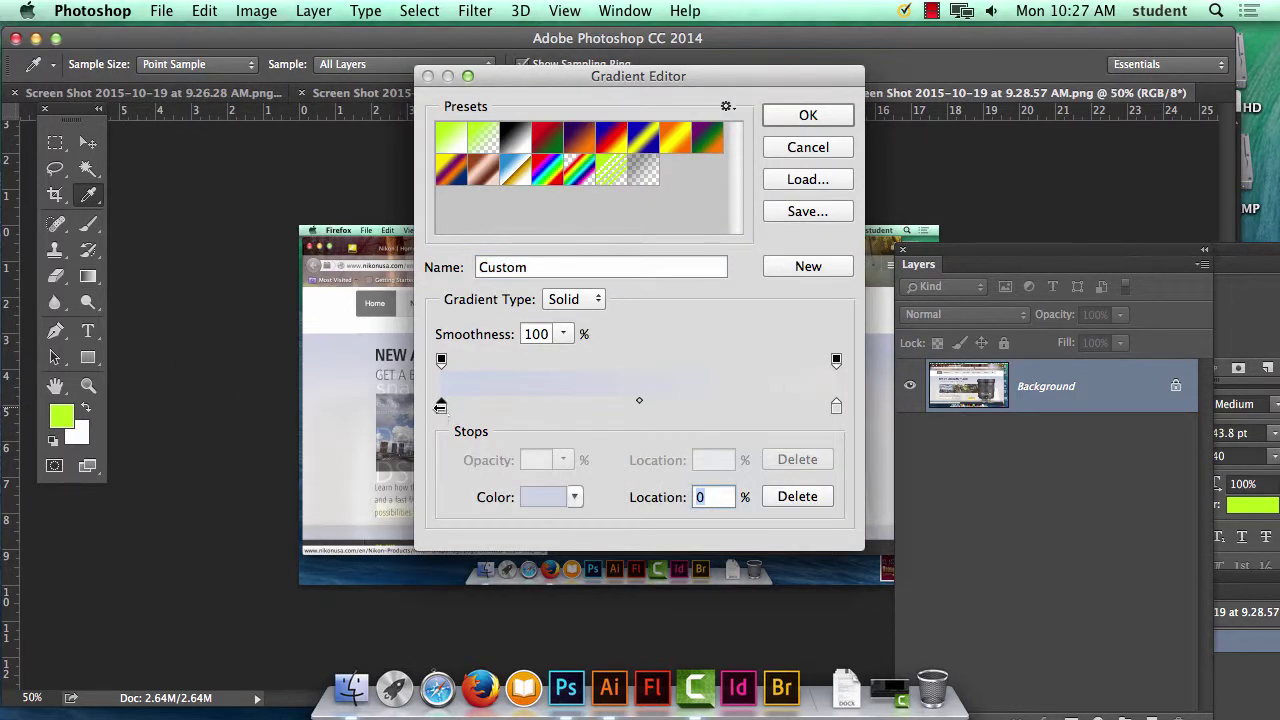
pyautogui.click(378, 297)
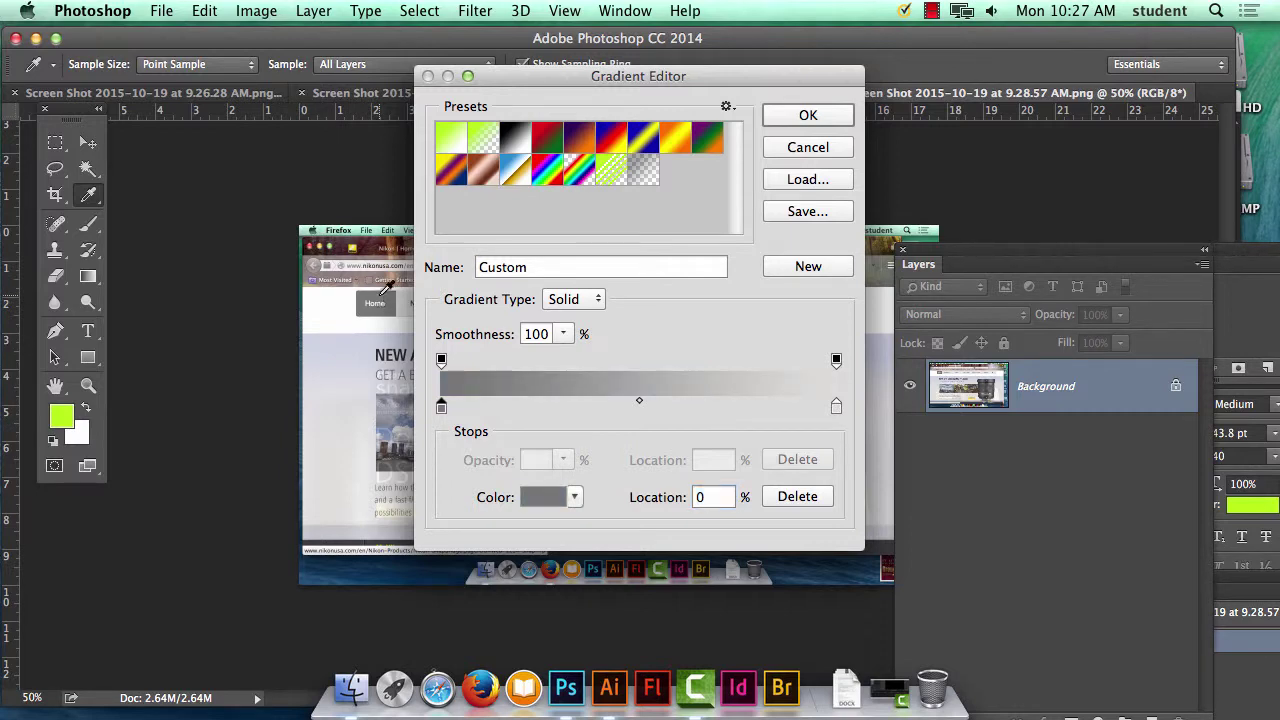
pyautogui.click(816, 150)
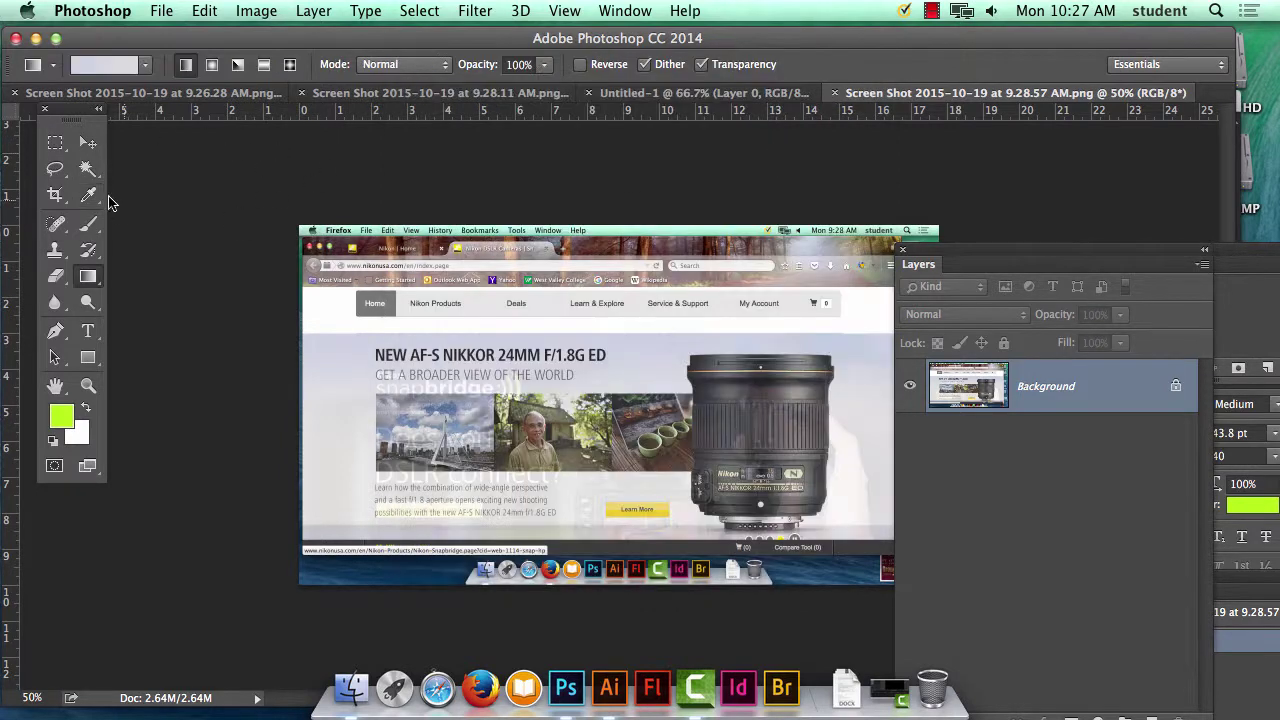
# Keep the pale blue left stop, sample pale cream for the right stop, and accept.
pyautogui.click(101, 66)
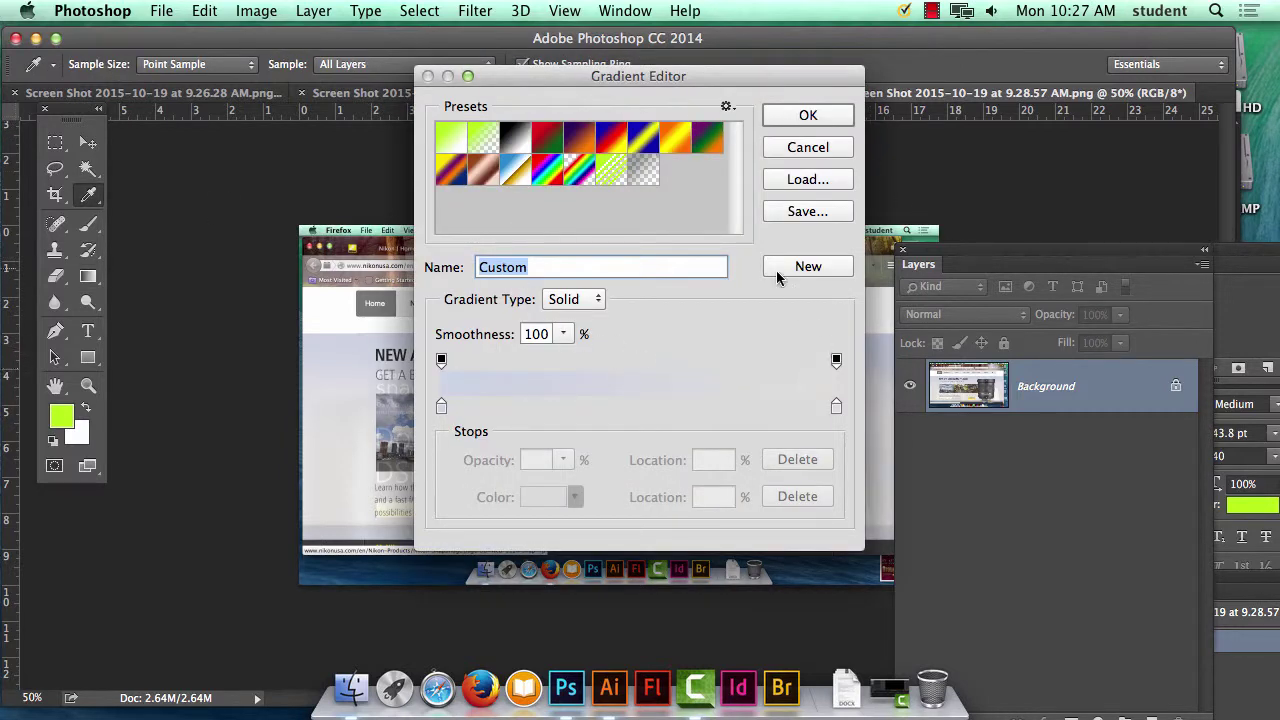
pyautogui.click(442, 407)
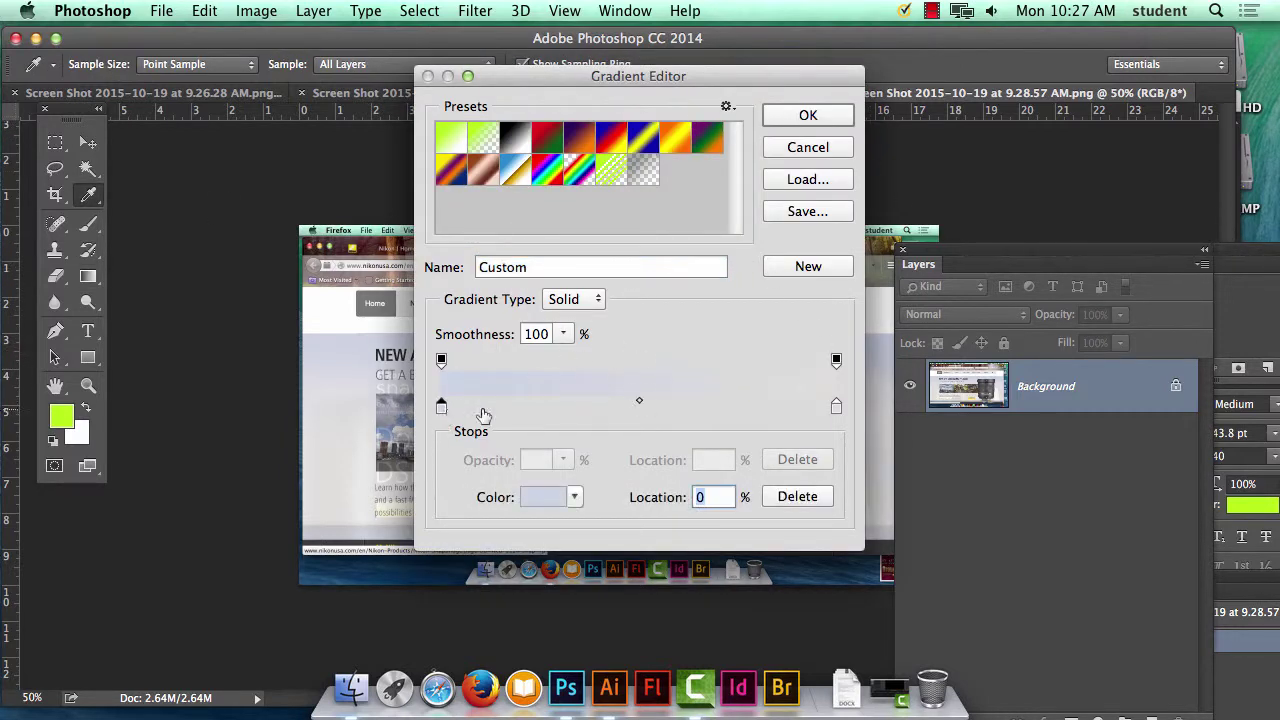
pyautogui.click(835, 408)
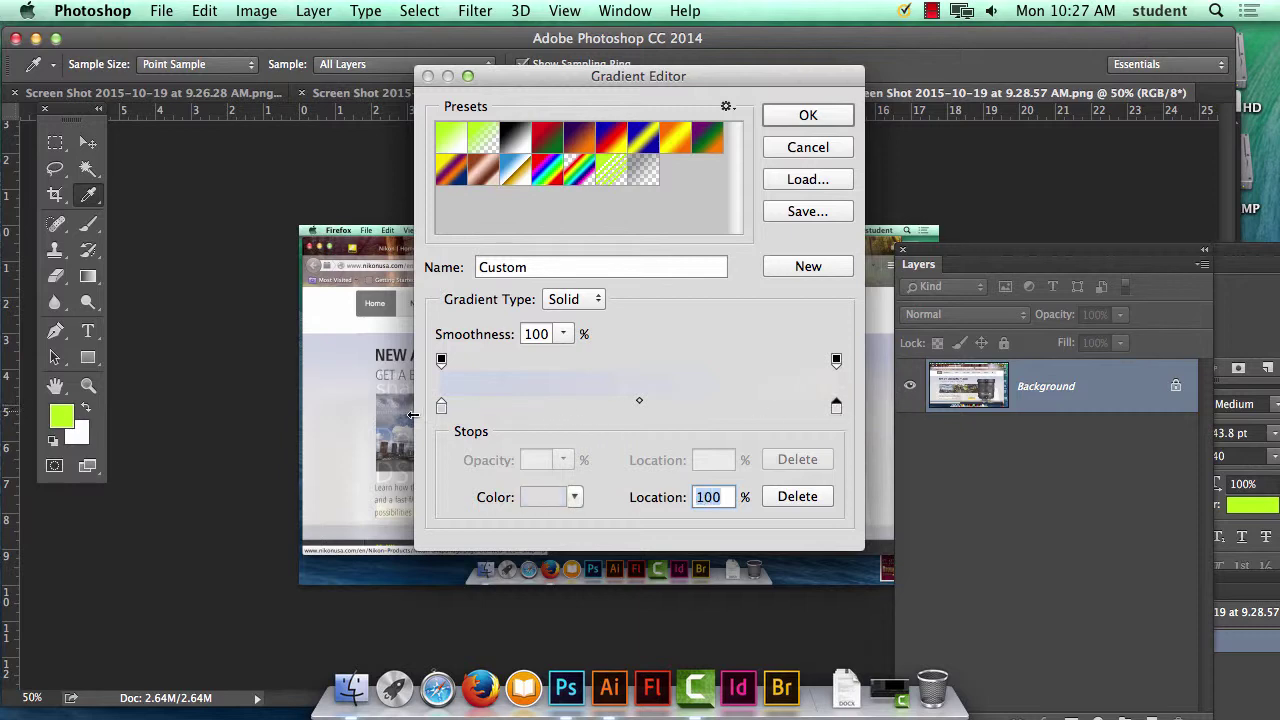
pyautogui.click(441, 406)
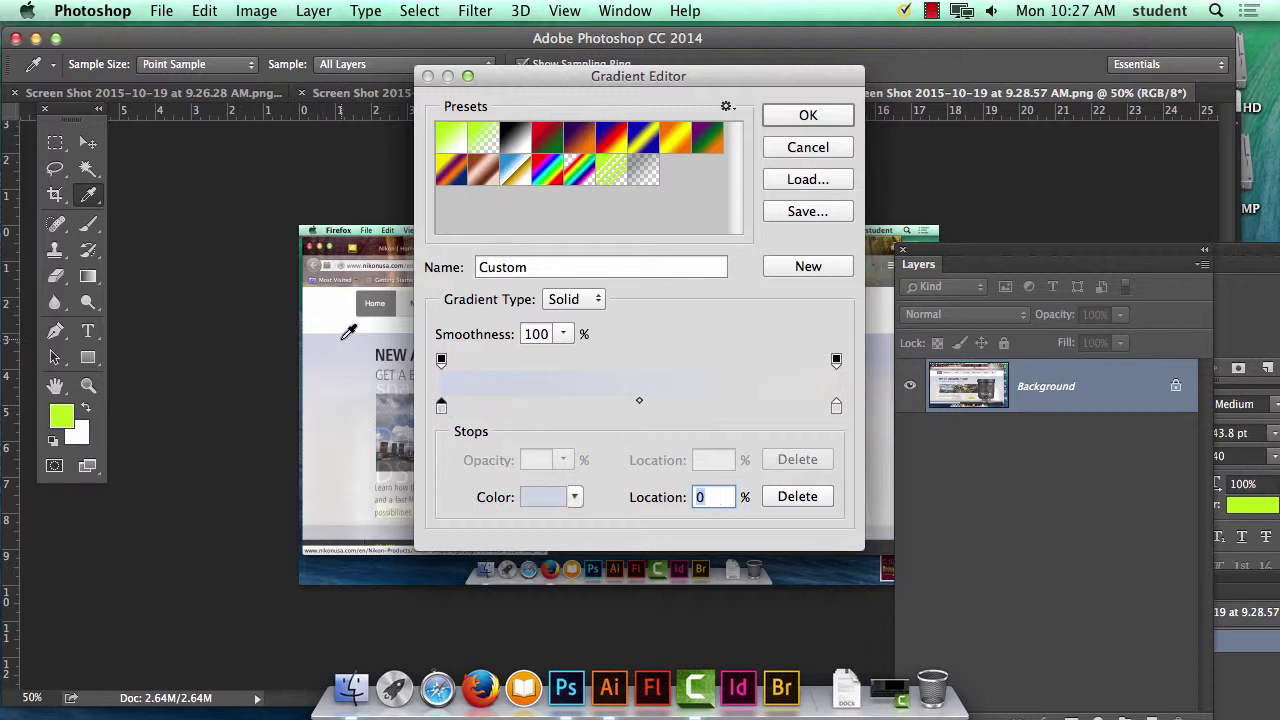
pyautogui.click(836, 406)
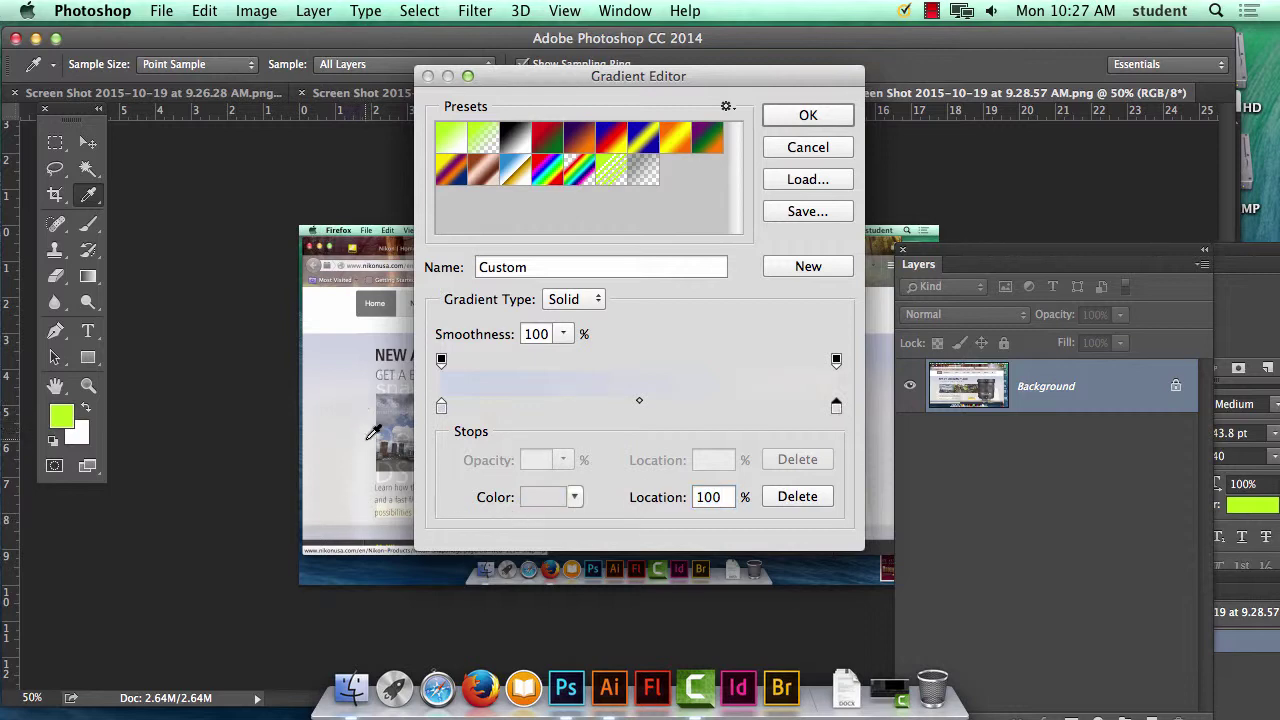
pyautogui.click(393, 433)
pyautogui.click(388, 478)
pyautogui.click(388, 497)
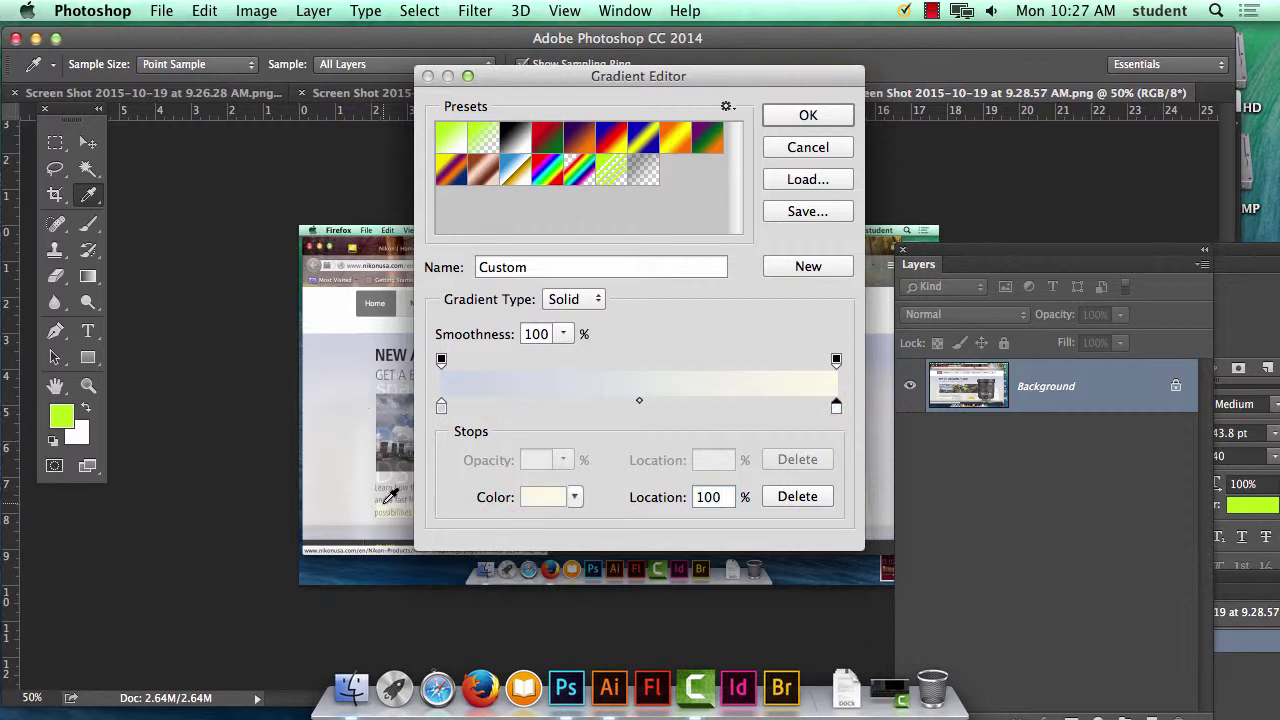
pyautogui.click(391, 455)
pyautogui.click(396, 502)
pyautogui.click(848, 113)
# On Untitled-1, drag the new blue-to-cream gradient from canvas top to bottom across Layer 0.
pyautogui.click(720, 92)
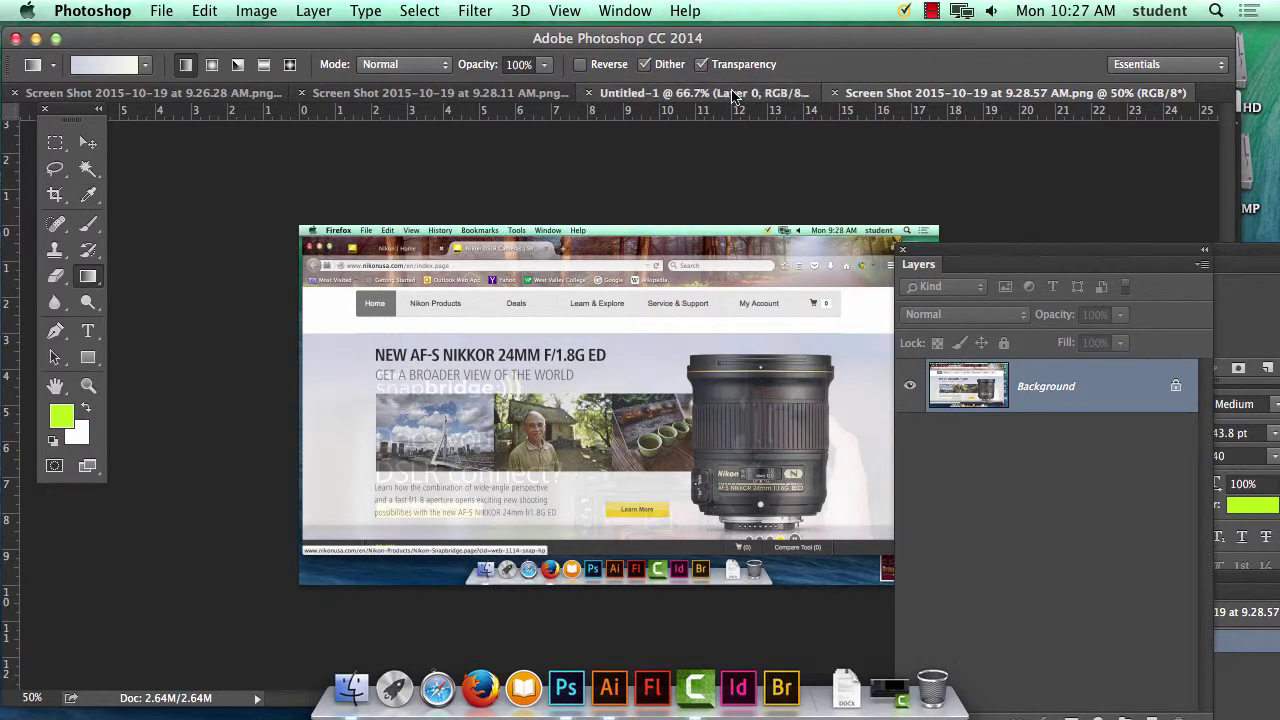
pyautogui.moveTo(478, 160); pyautogui.dragTo(494, 678)
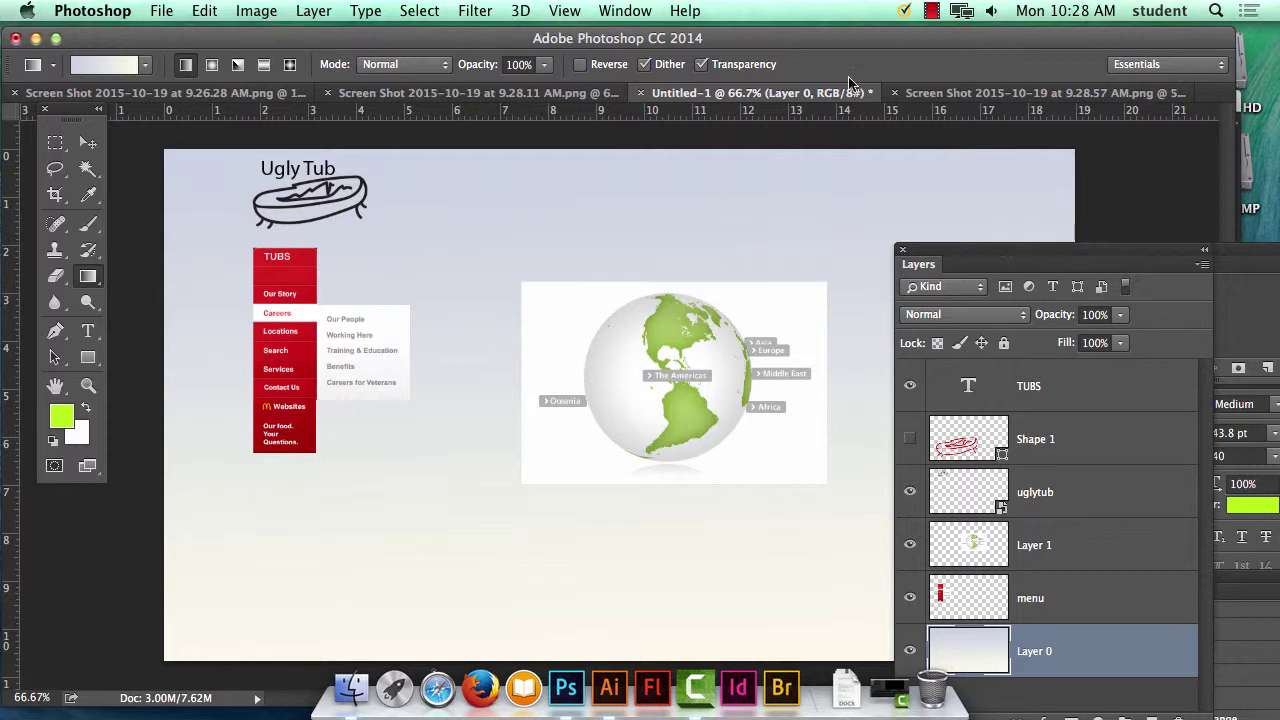
pyautogui.click(931, 10)
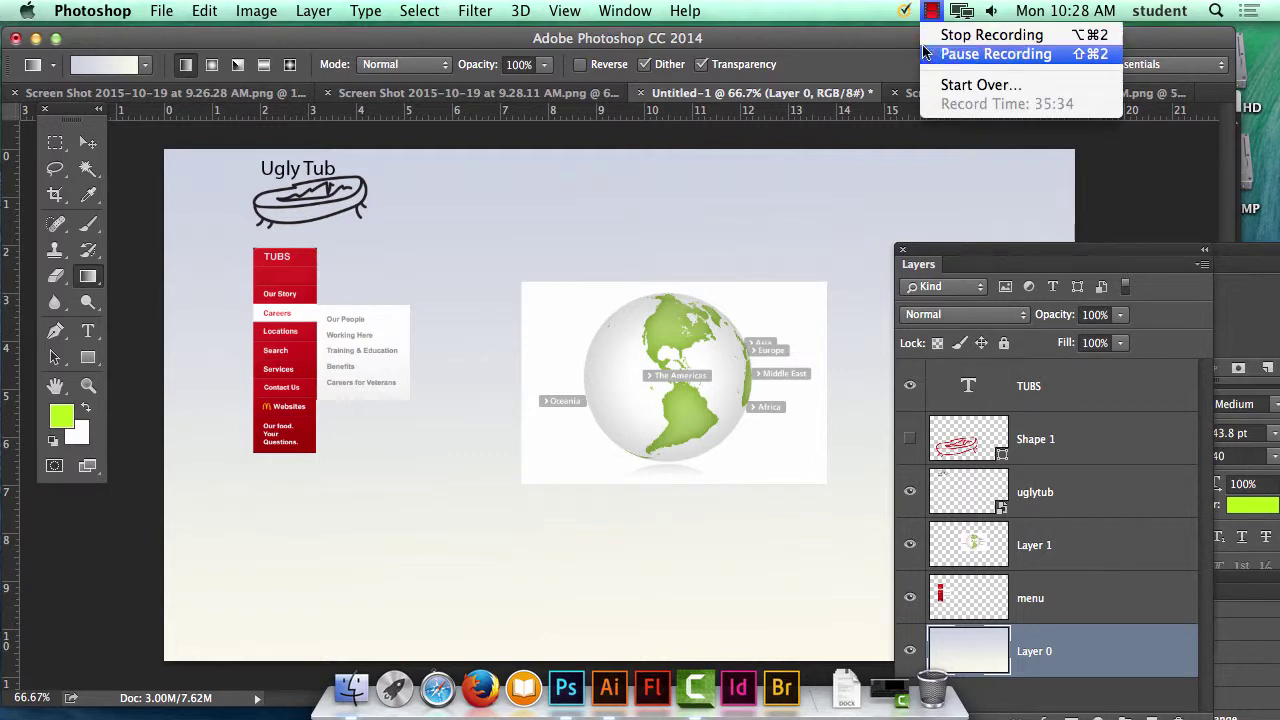